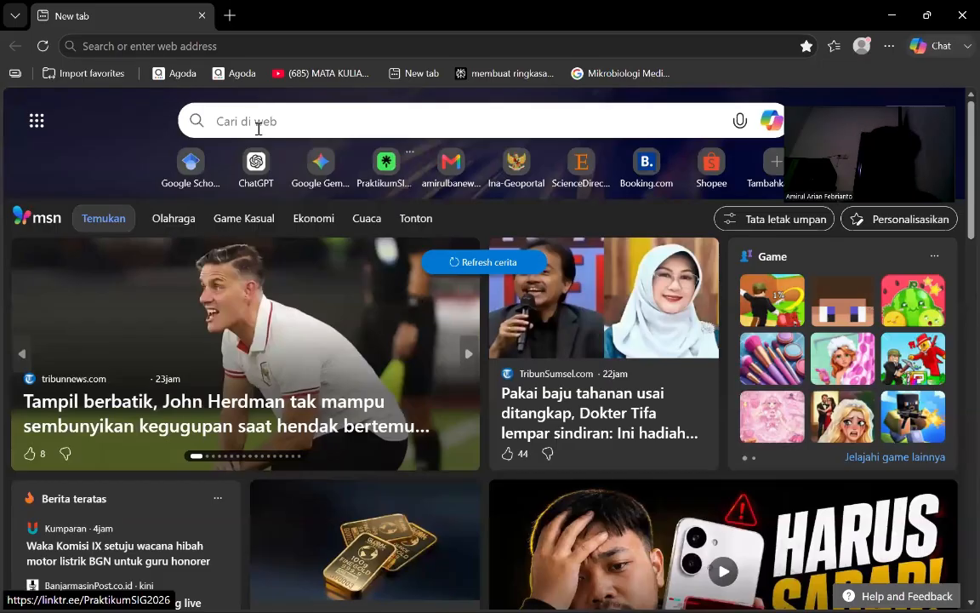
pyautogui.click(258, 124)
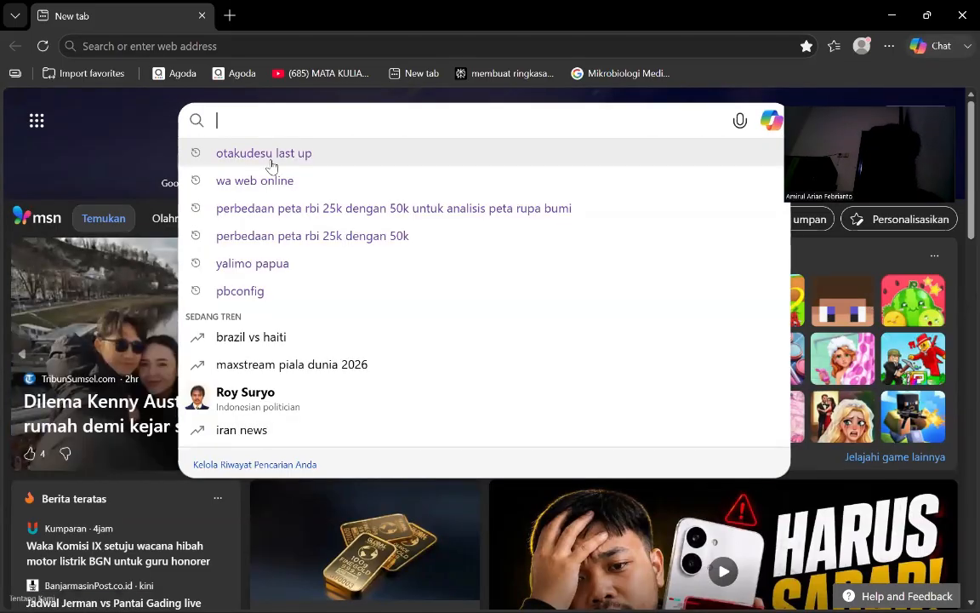
pyautogui.write('in')
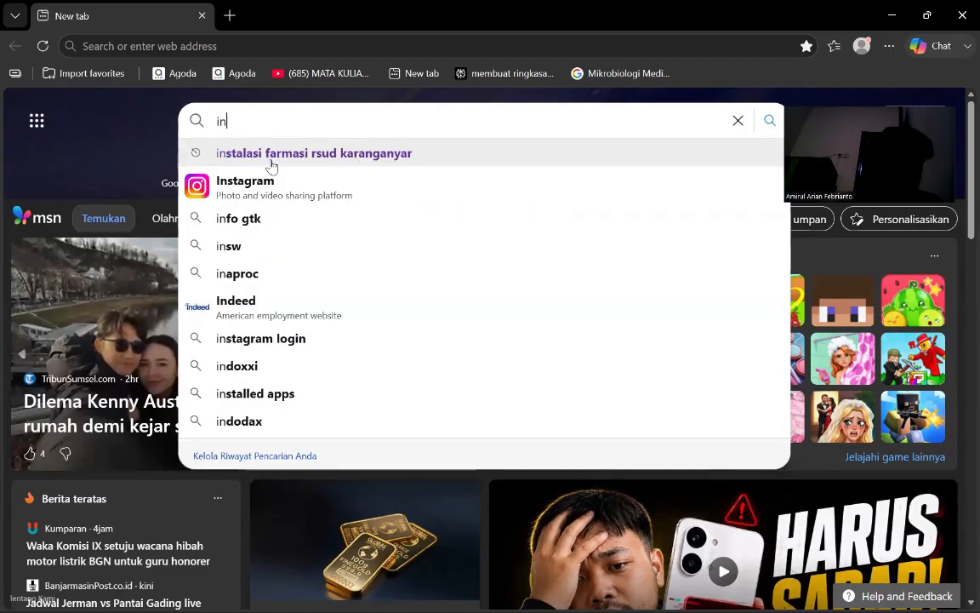
pyautogui.write('a')
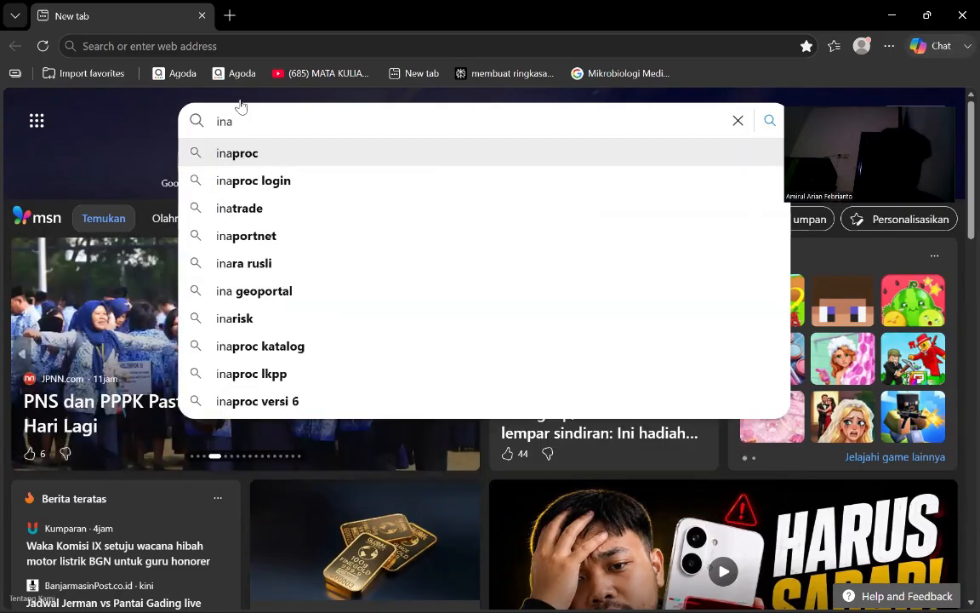
# - Open the Ina-Geoportal data download page at tanahair.indonesia.go.id/portal-web/unduh
pyautogui.click(119, 46)
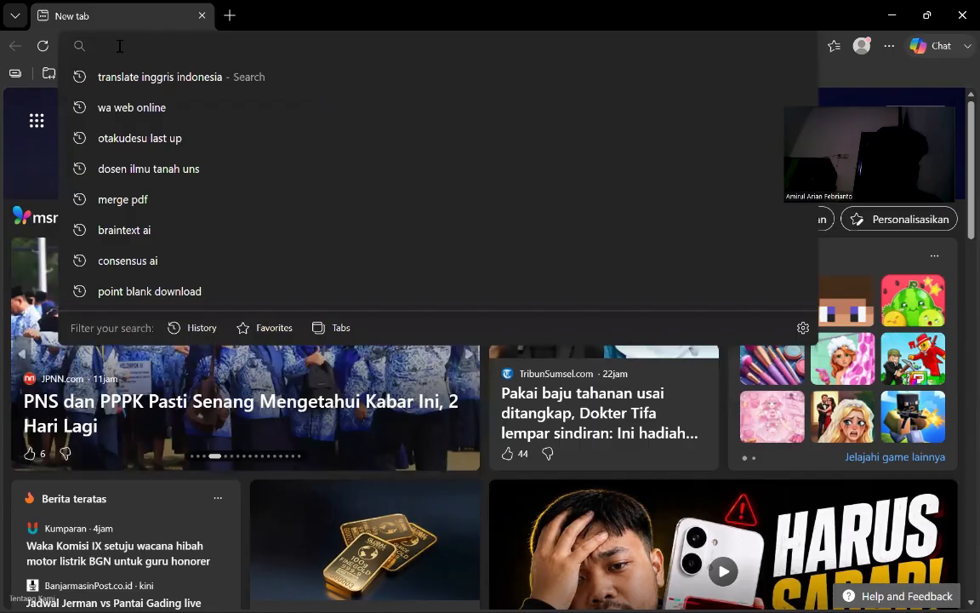
pyautogui.write('in')
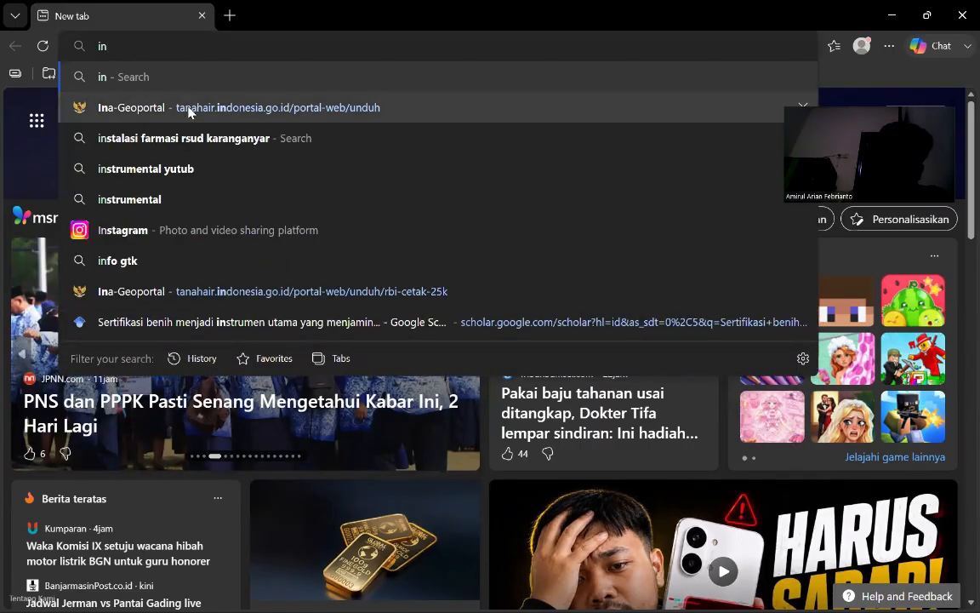
pyautogui.click(188, 112)
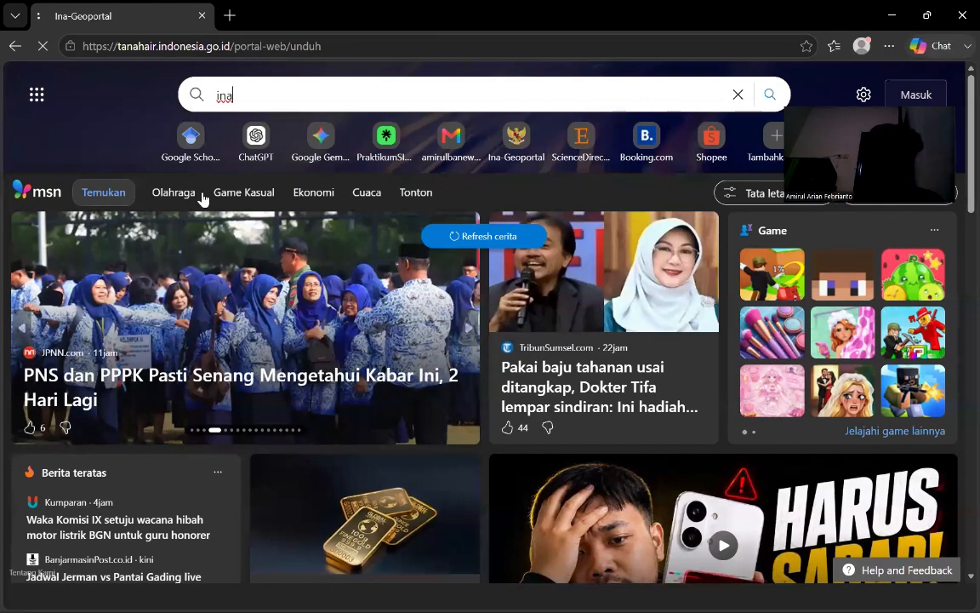
# - Open the Data RBI Cetak 25K download and log in with the prefilled account credentials
pyautogui.scroll(-2, 547, 426)
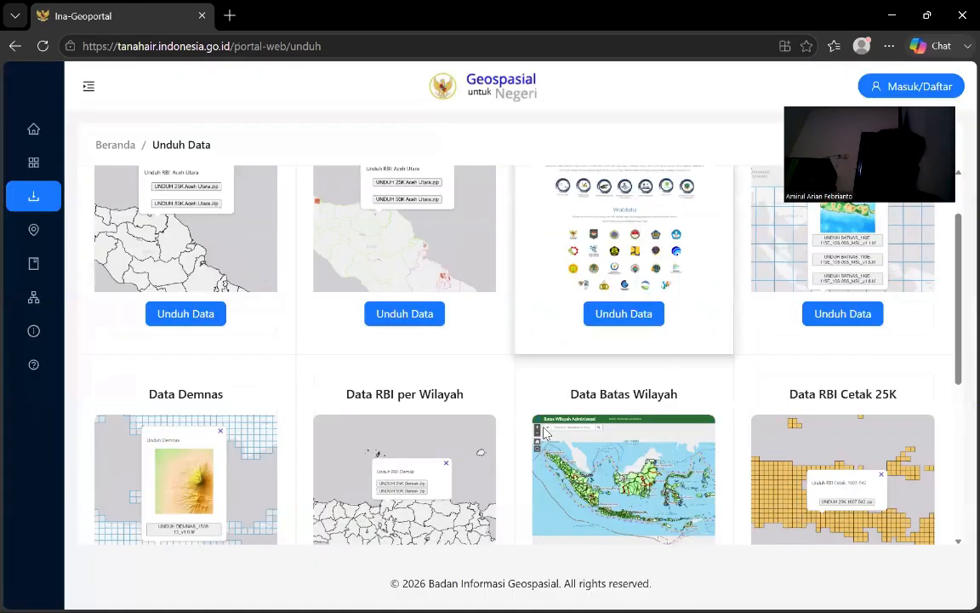
pyautogui.scroll(-4, 545, 434)
pyautogui.scroll(2, 544, 438)
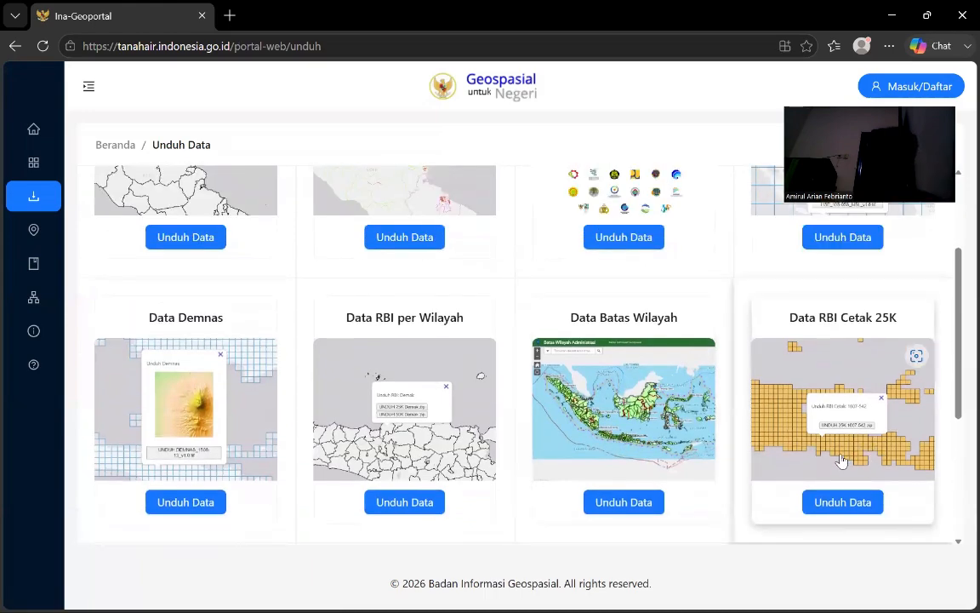
pyautogui.click(842, 502)
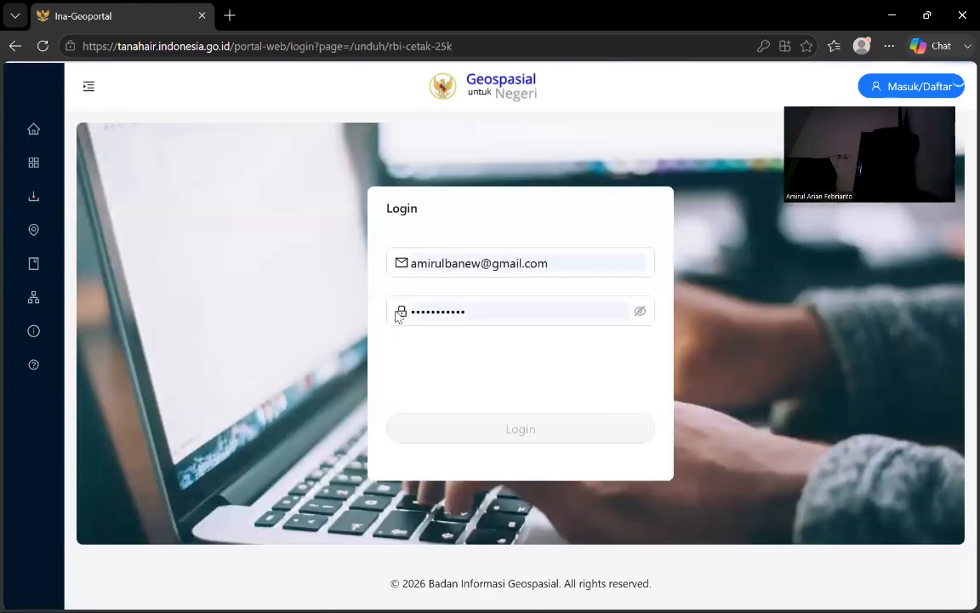
pyautogui.click(397, 316)
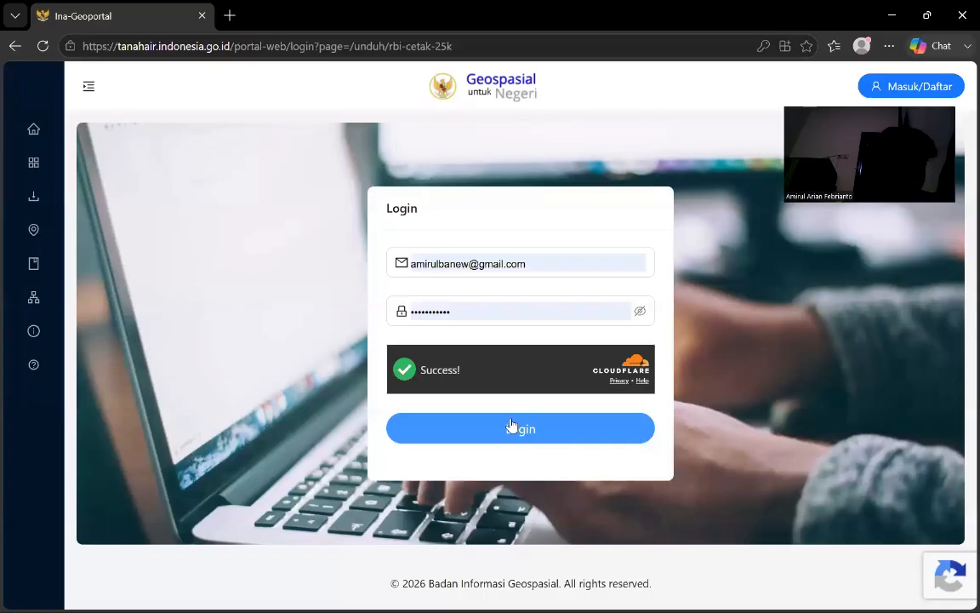
pyautogui.click(511, 425)
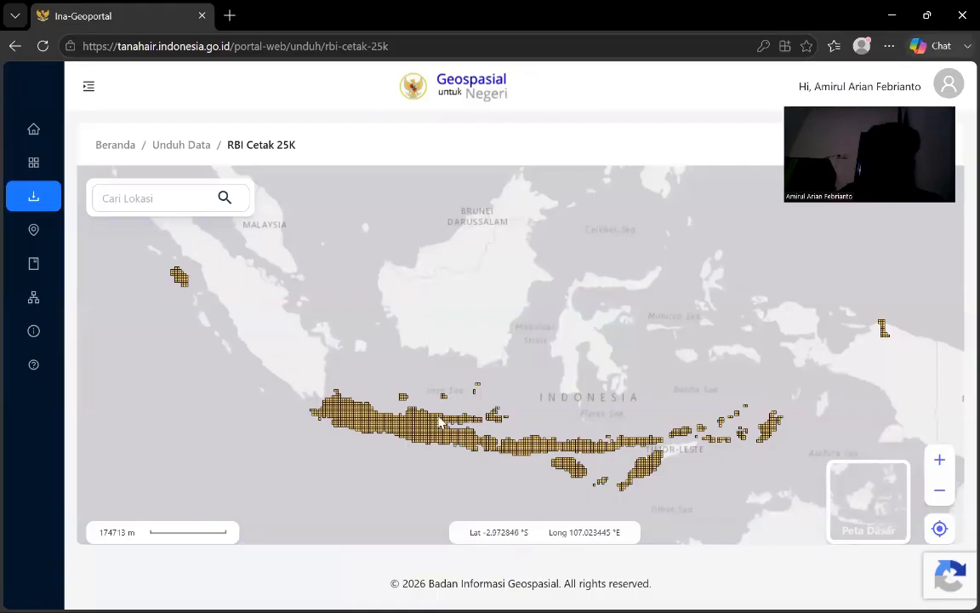
# - Search the map for "sambi" and go to the first Sambi, Boyolali, Central Java result
pyautogui.click(137, 195)
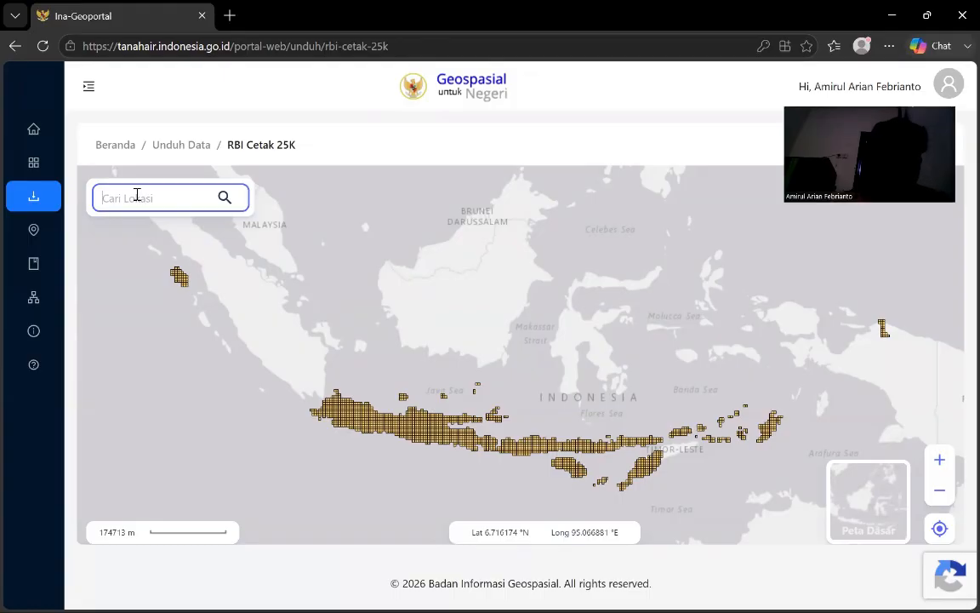
pyautogui.write('sambi')
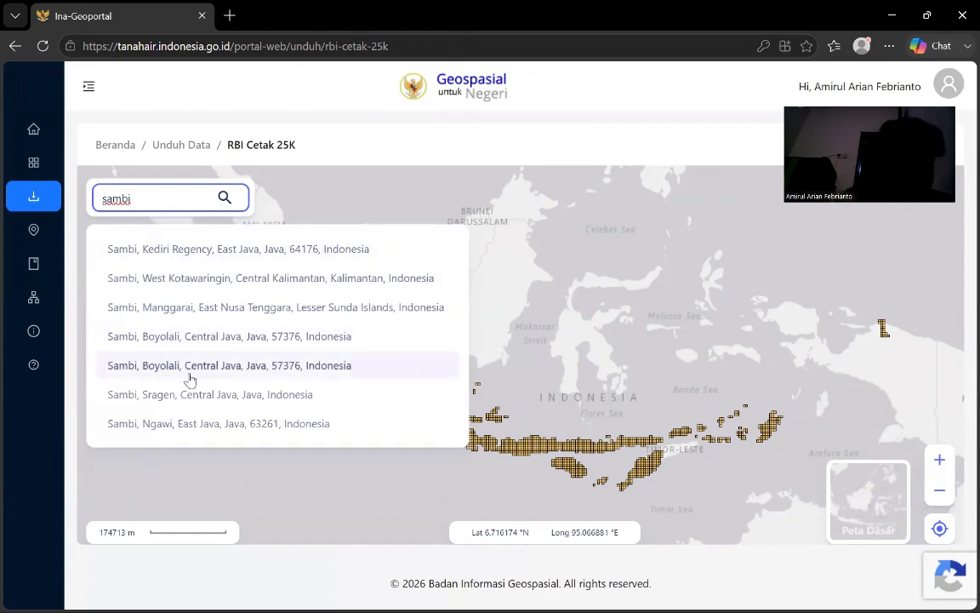
pyautogui.click(158, 342)
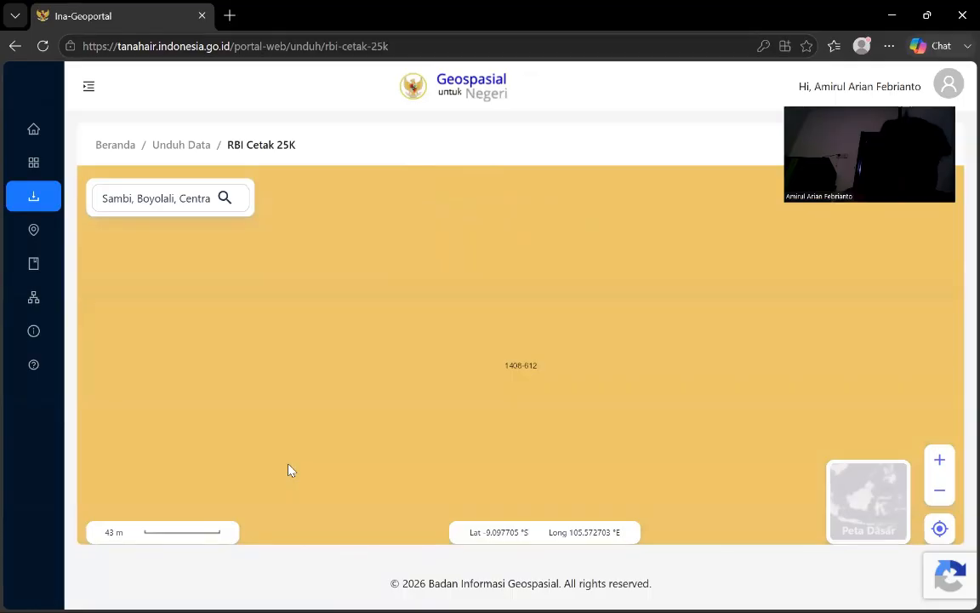
# - Download the 25K map sheet 1408-612 as a zip file from its grid cell on the map
pyautogui.scroll(1, 498, 338)
pyautogui.scroll(-2, 499, 339)
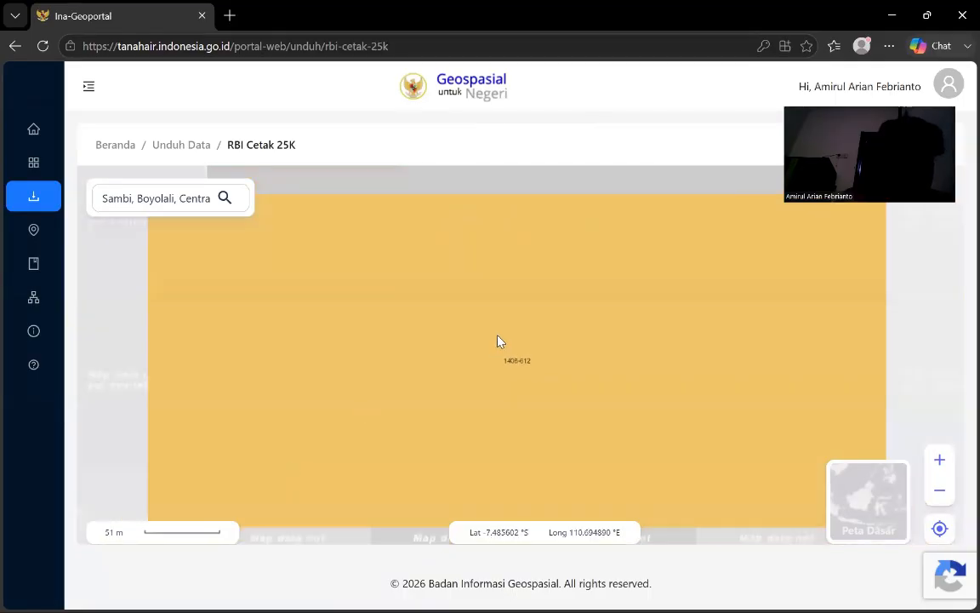
pyautogui.scroll(2, 498, 342)
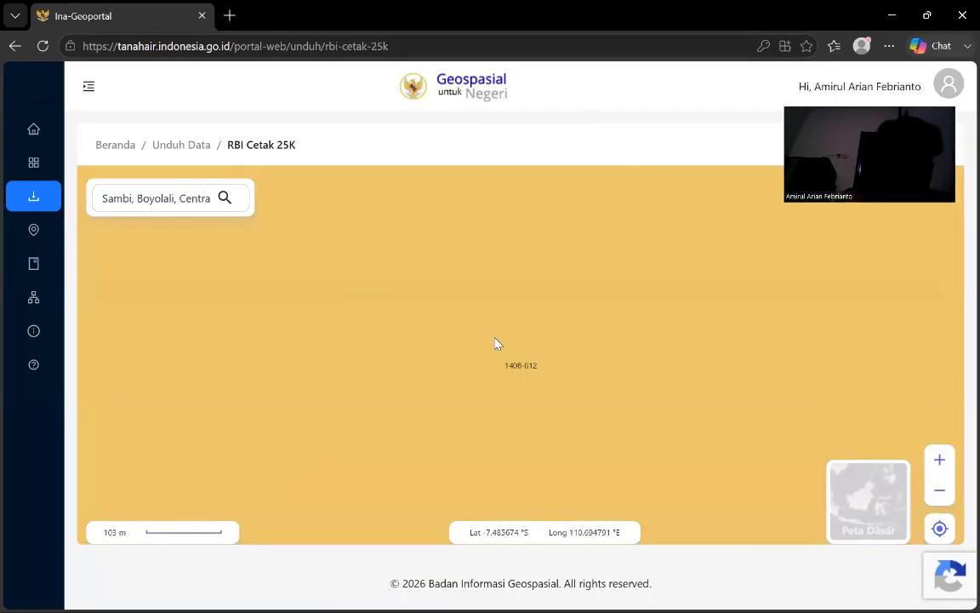
pyautogui.scroll(-2, 498, 344)
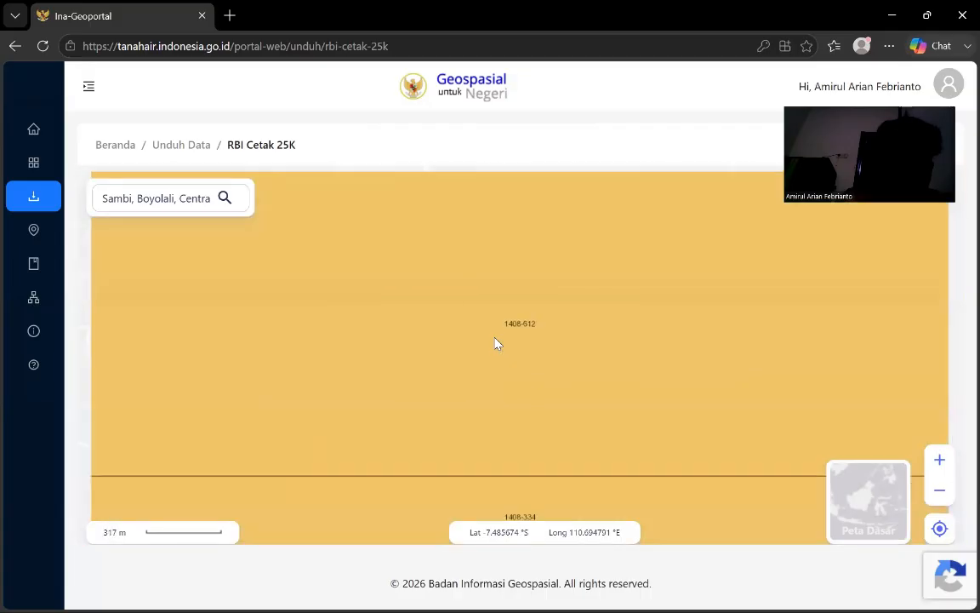
pyautogui.scroll(-1, 498, 344)
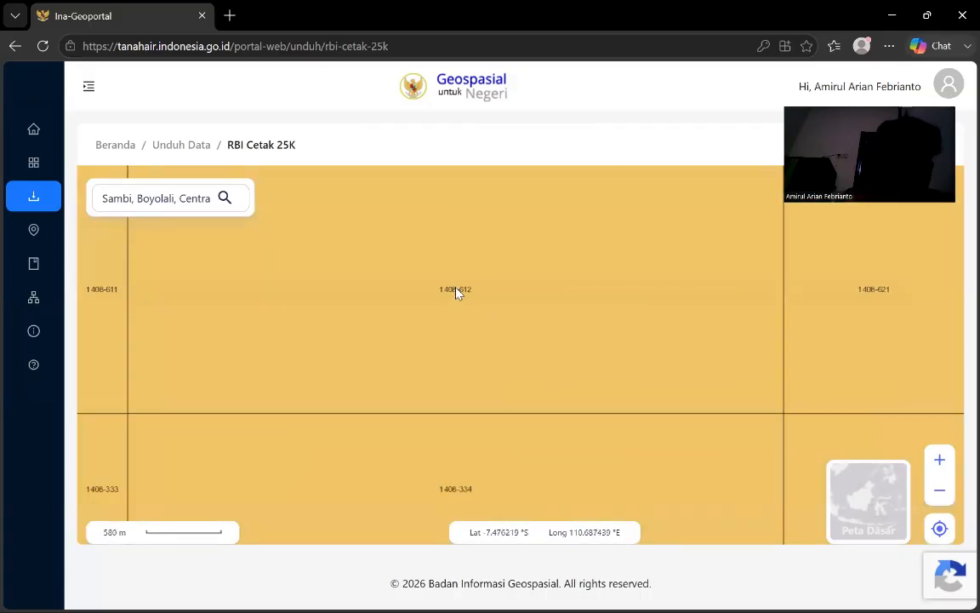
pyautogui.scroll(-1, 457, 292)
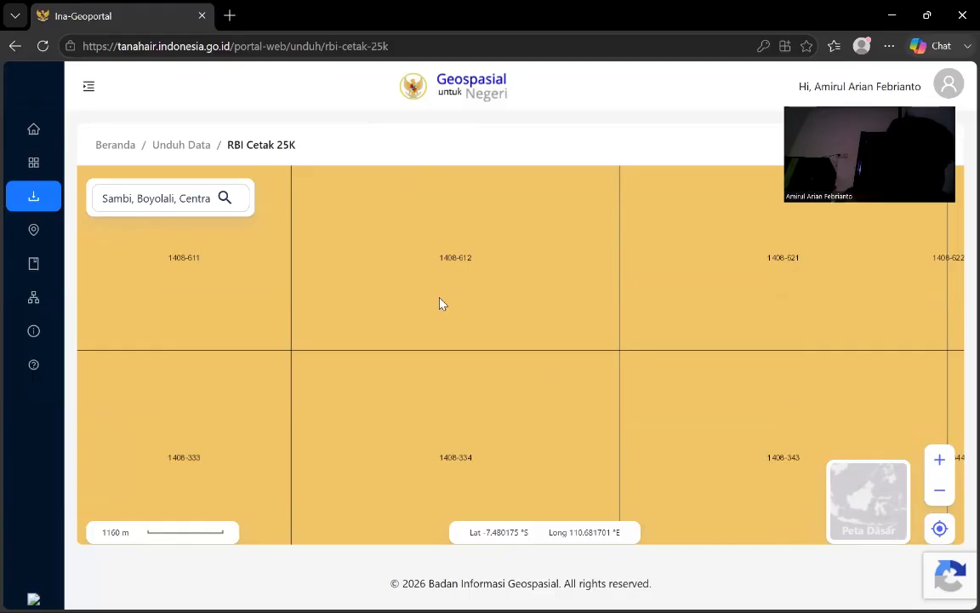
pyautogui.rightClick(410, 243)
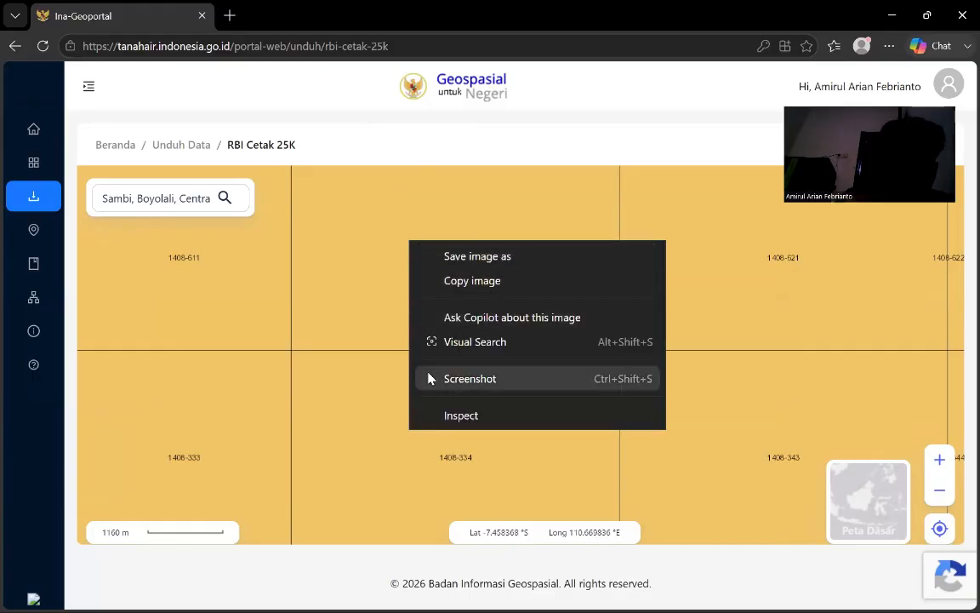
pyautogui.click(368, 284)
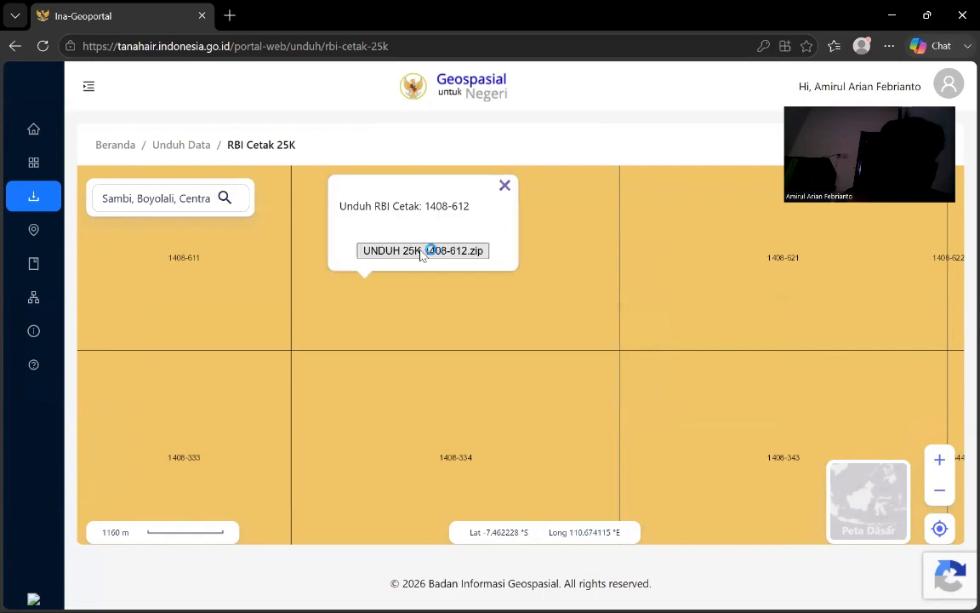
pyautogui.click(425, 251)
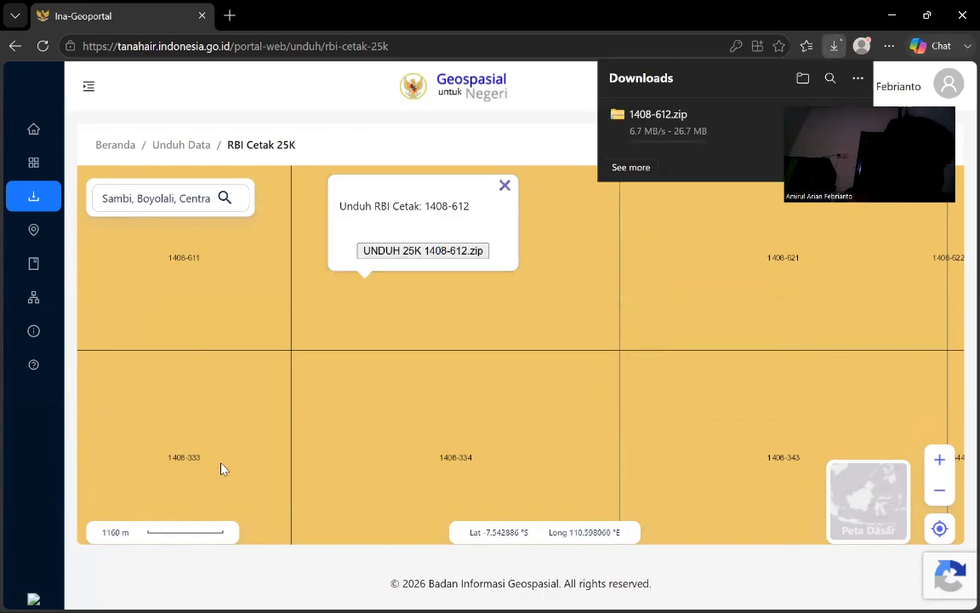
# - Download the neighbouring 25K map sheet 1408-334 as a zip file and close the browser
pyautogui.click(417, 431)
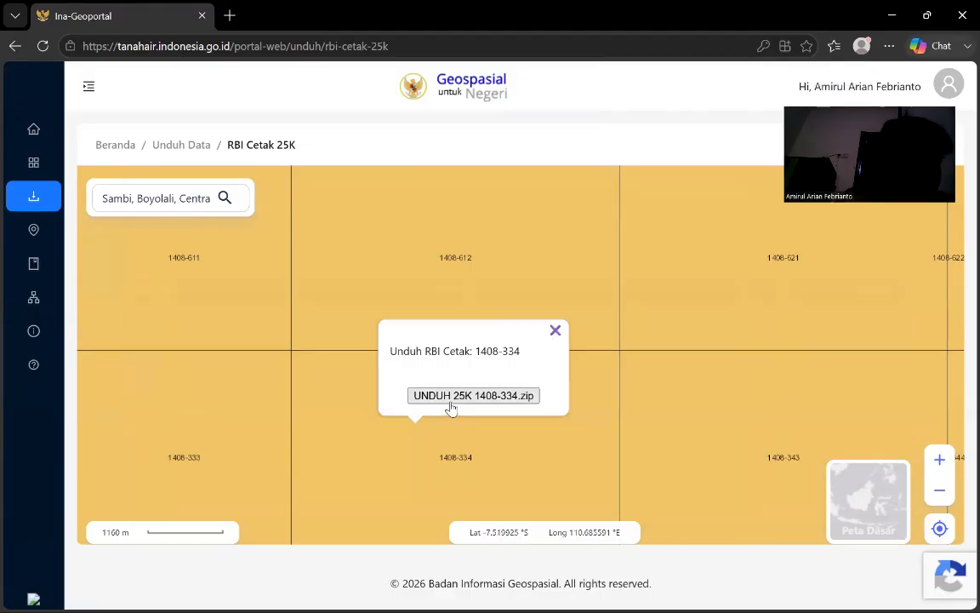
pyautogui.click(450, 400)
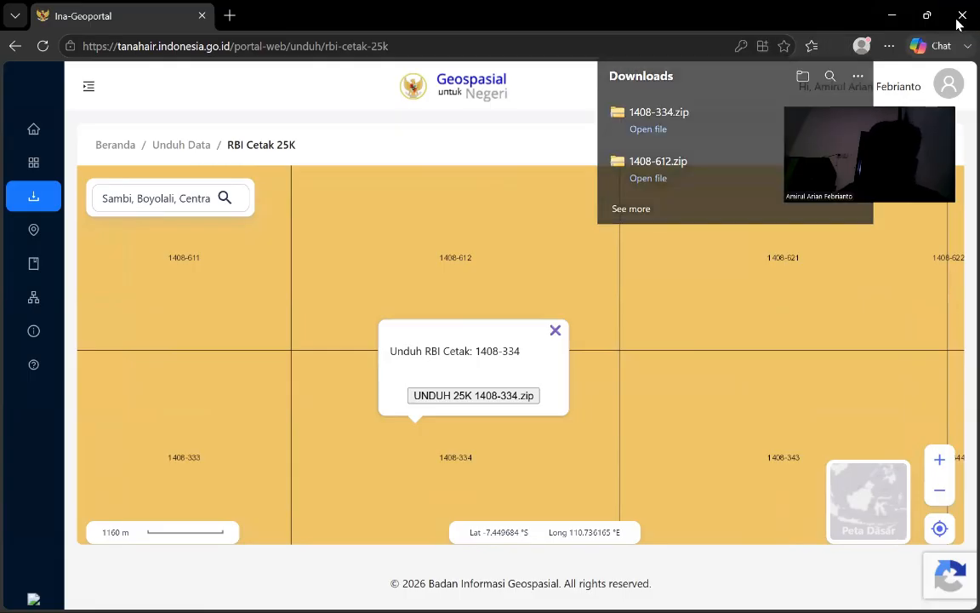
pyautogui.click(960, 19)
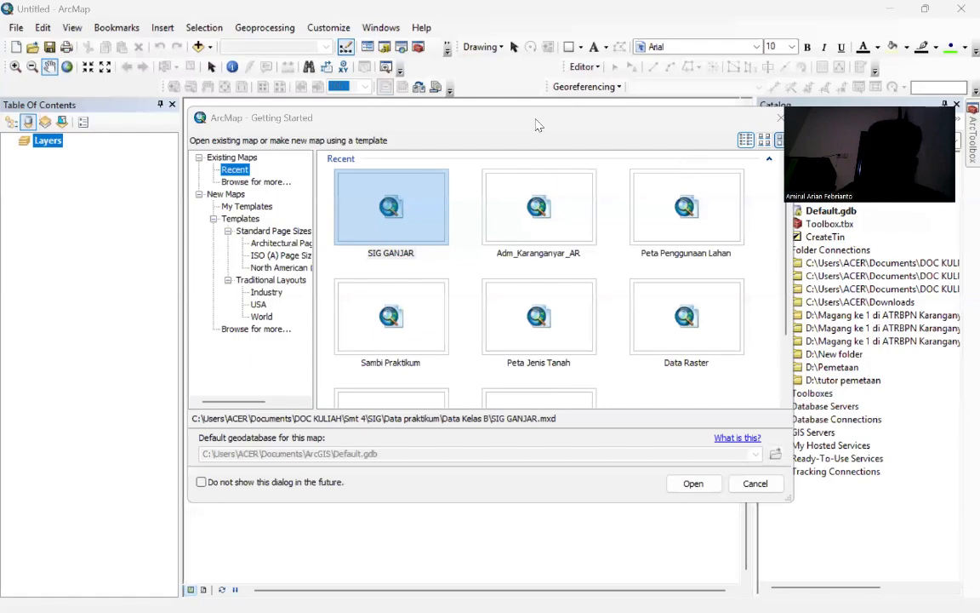
# - Dismiss ArcMap's Getting Started dialog and set the Layers data frame's coordinate system to WGS 1984 UTM Zone 49S
pyautogui.click(780, 118)
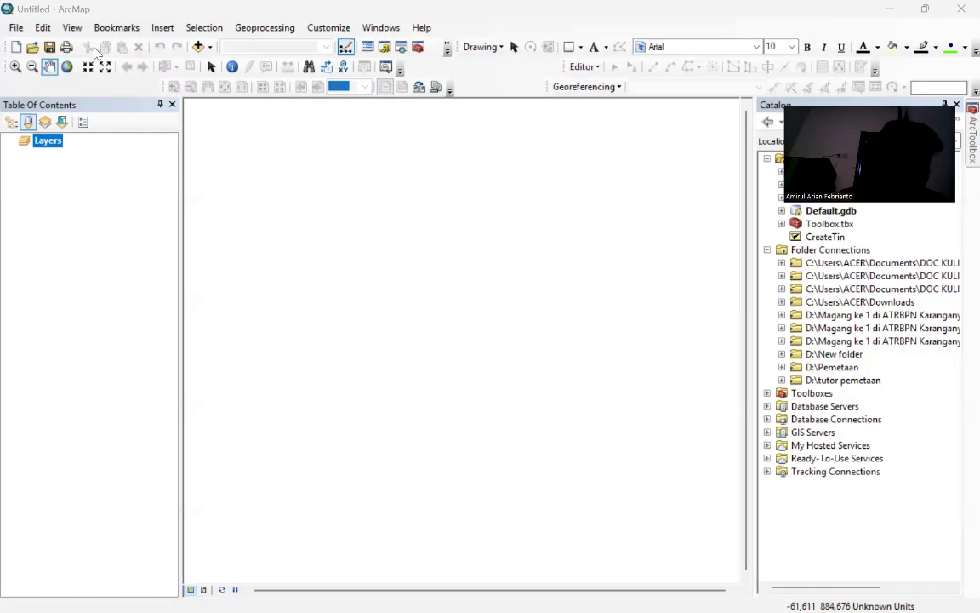
pyautogui.rightClick(43, 143)
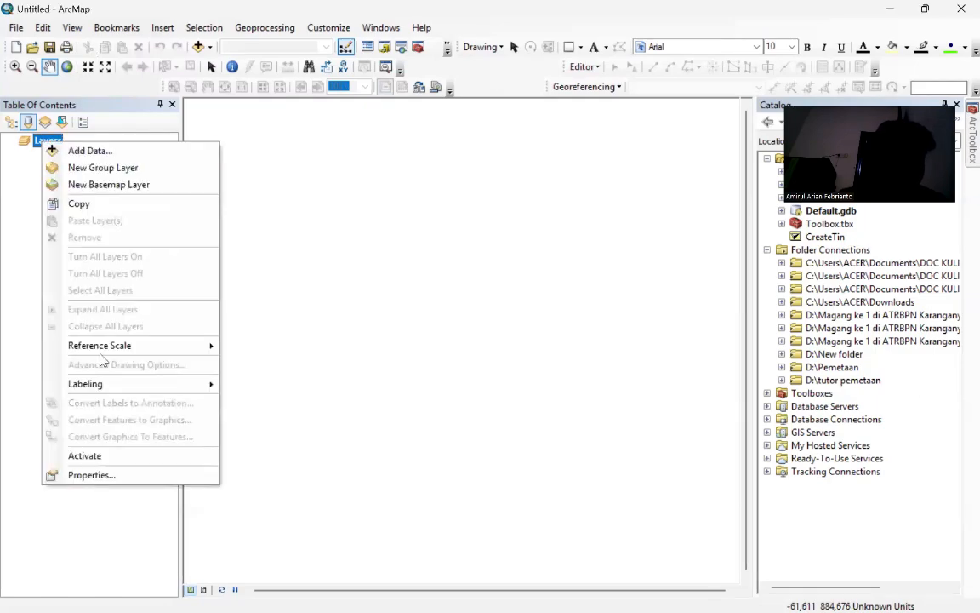
pyautogui.click(90, 474)
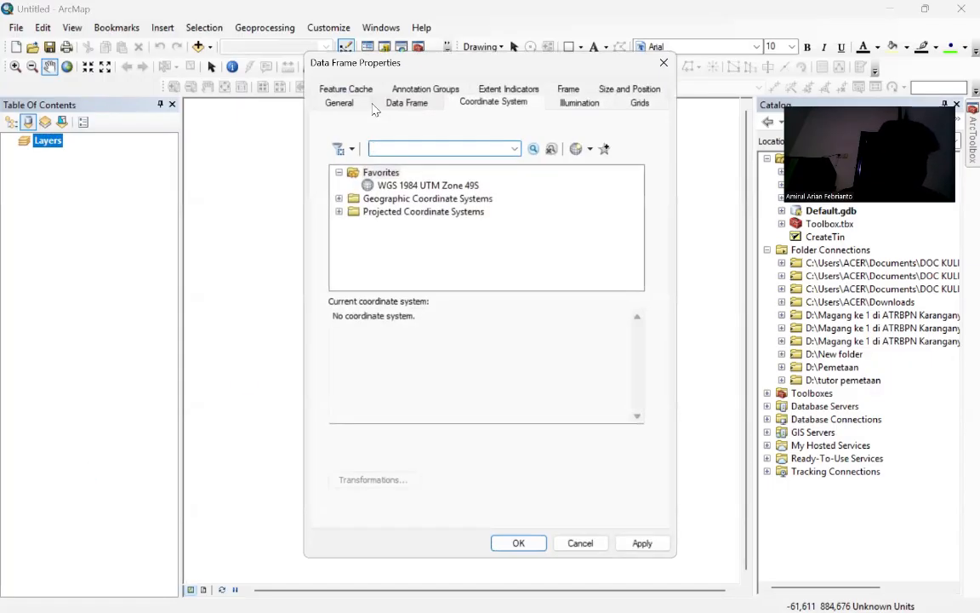
pyautogui.click(434, 186)
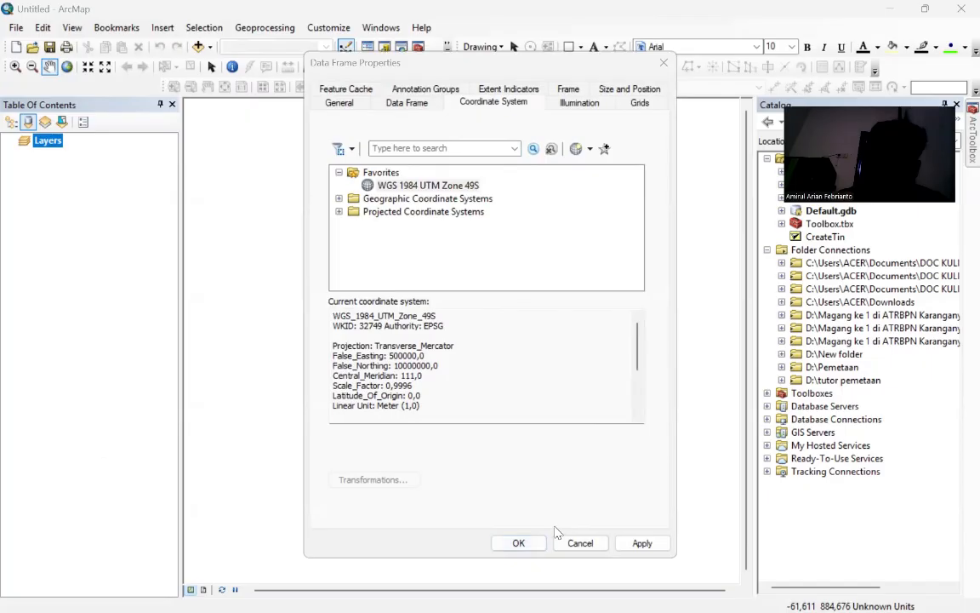
pyautogui.click(640, 542)
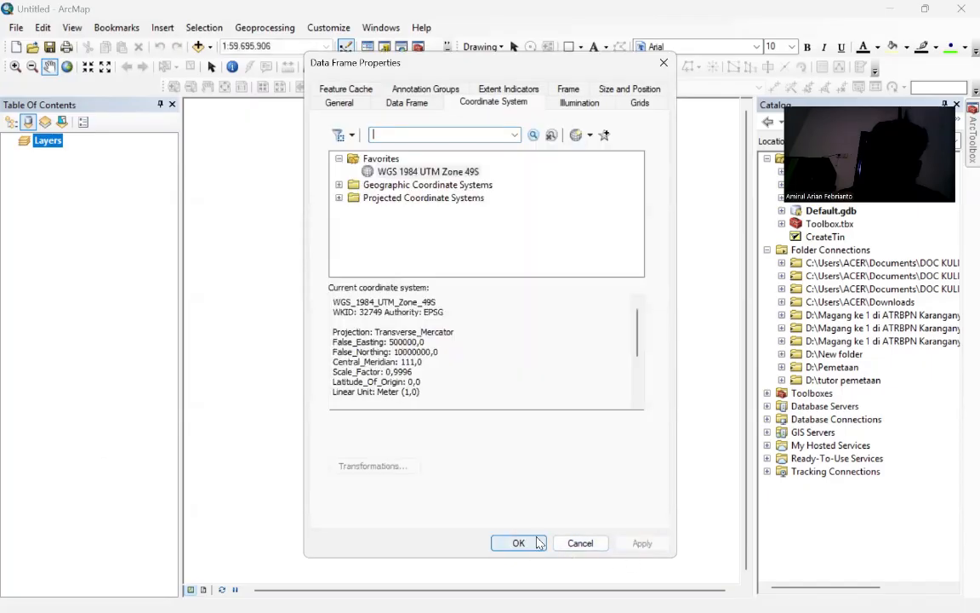
pyautogui.click(513, 542)
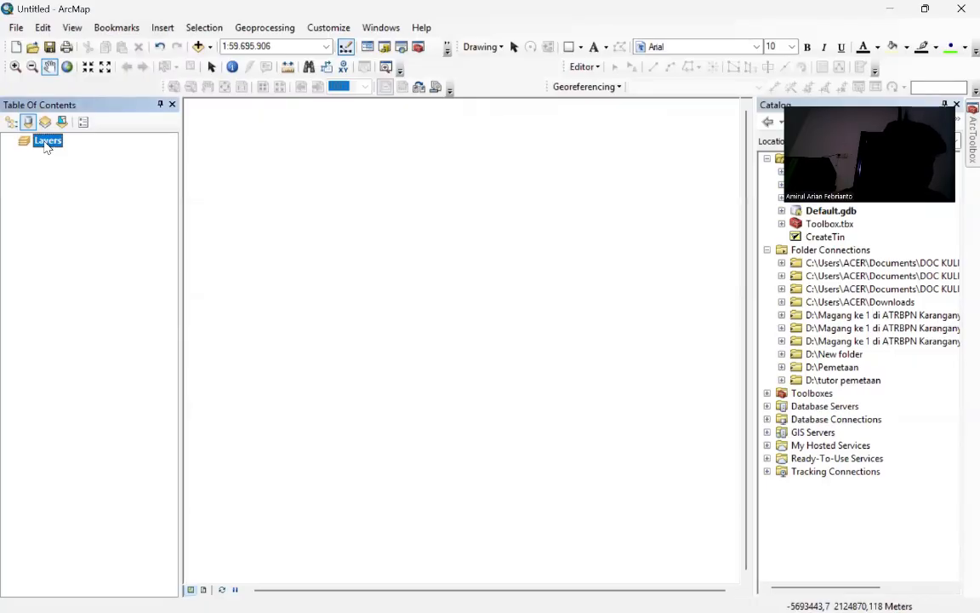
# - Switch to File Explorer and open the Downloads folder containing the downloaded map sheet archives
pyautogui.moveTo(231, 597)
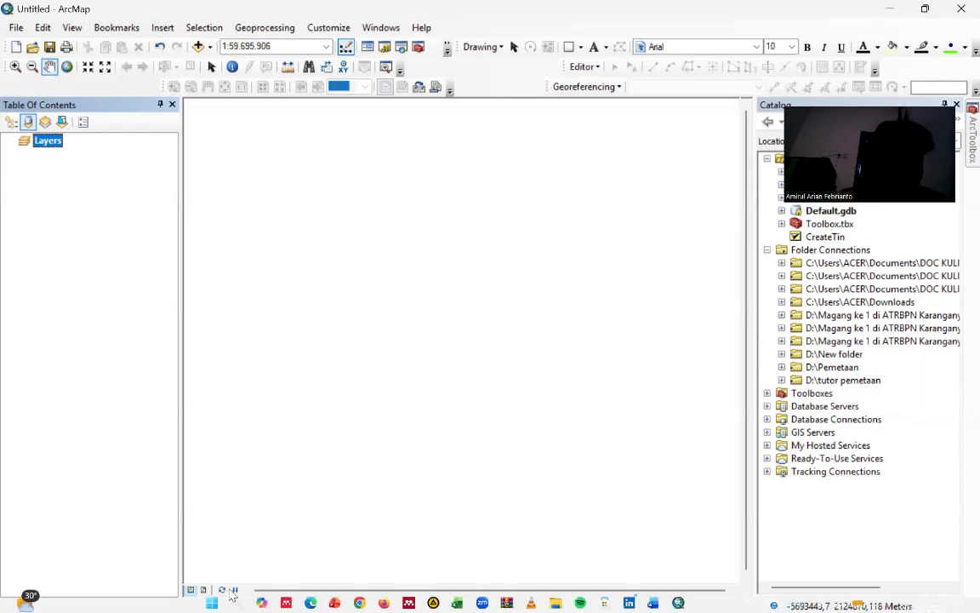
pyautogui.click(555, 594)
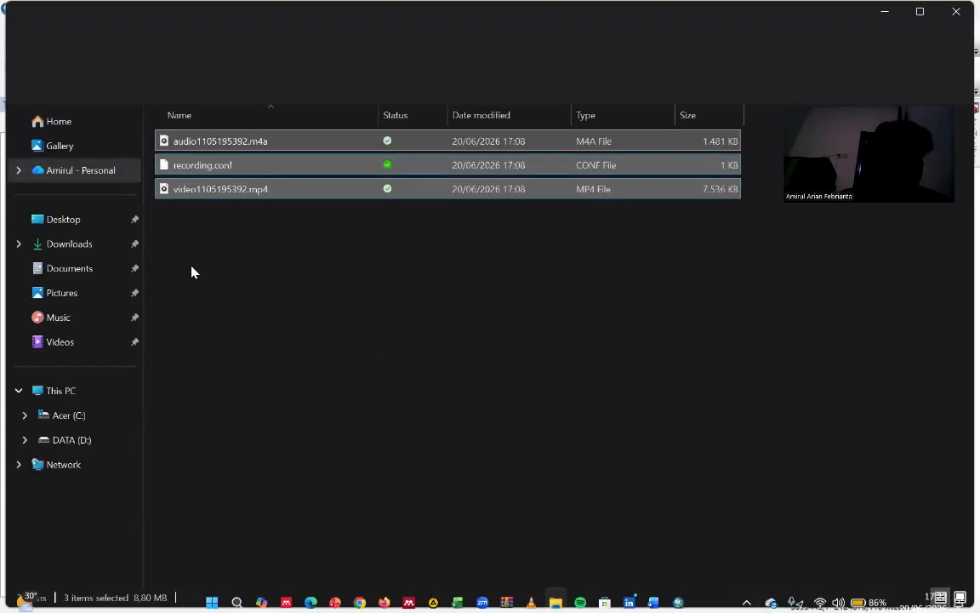
pyautogui.click(69, 245)
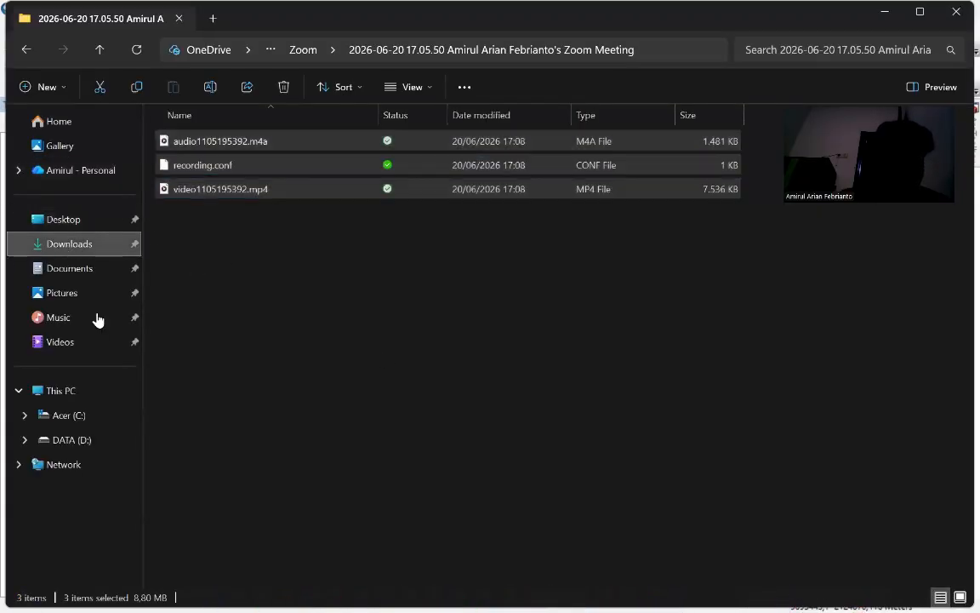
pyautogui.click(70, 271)
pyautogui.click(53, 245)
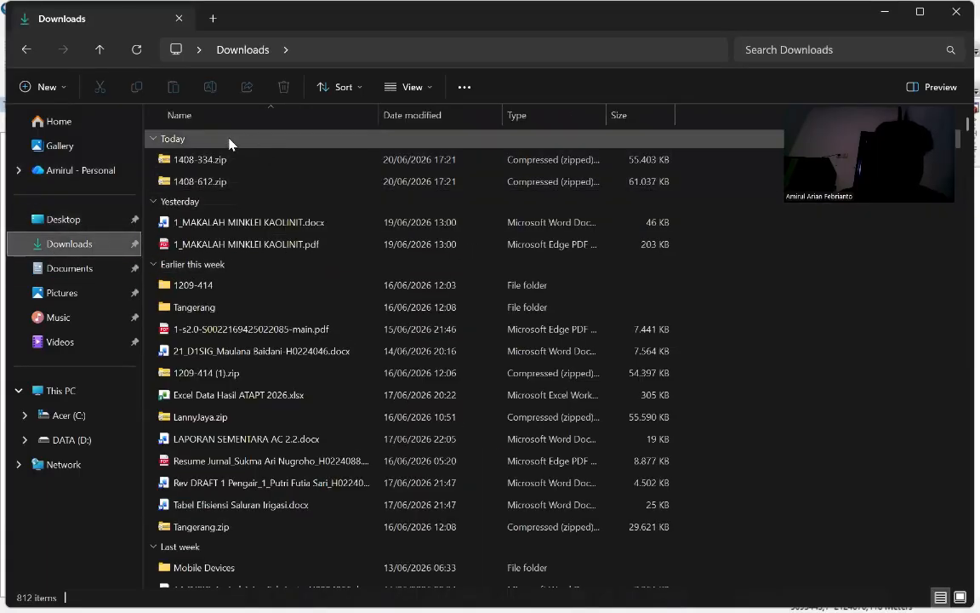
# - Cut the archives 1408-334.zip and 1408-612.zip from the Downloads folder
pyautogui.click(200, 159)
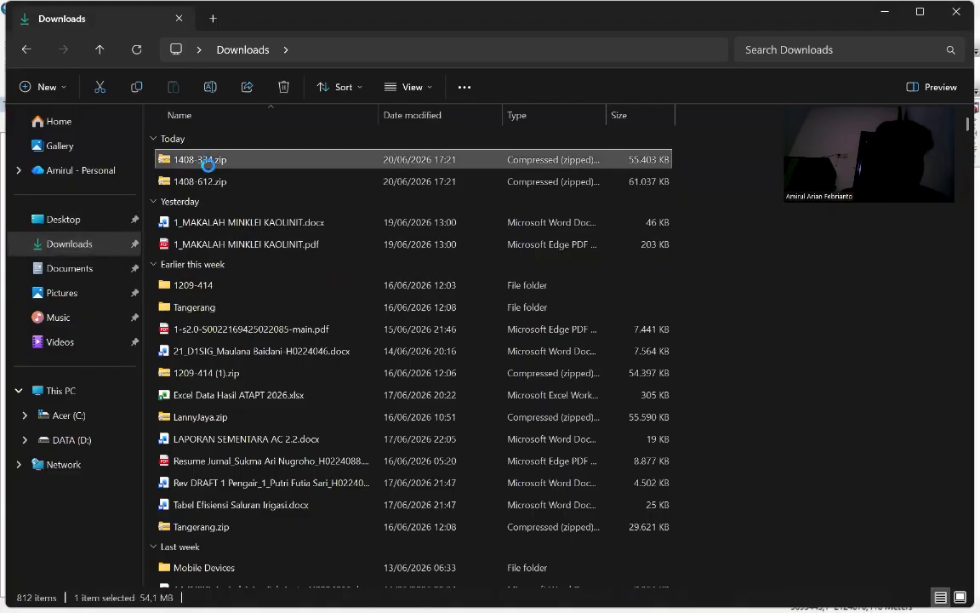
pyautogui.rightClick(198, 166)
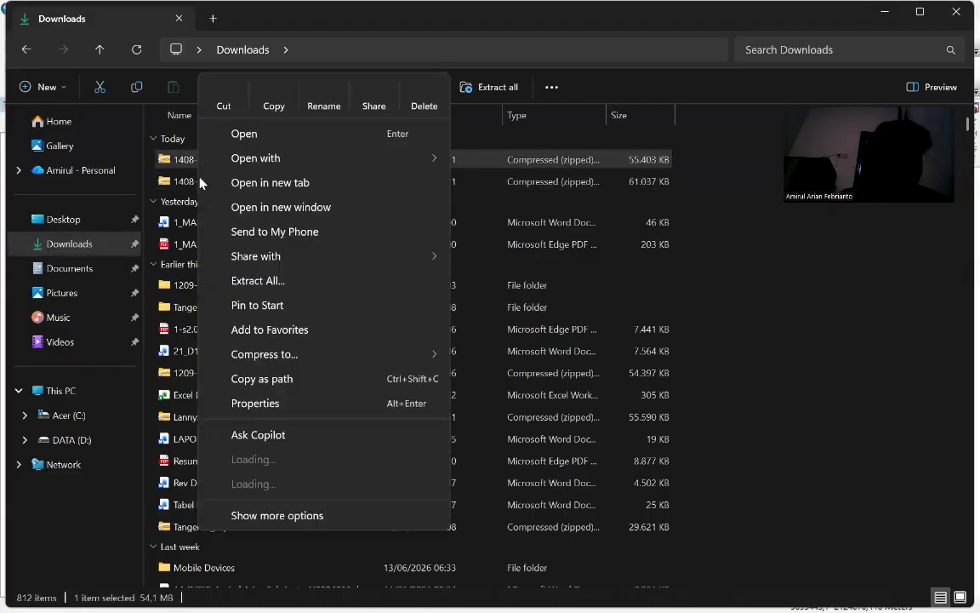
pyautogui.click(174, 162)
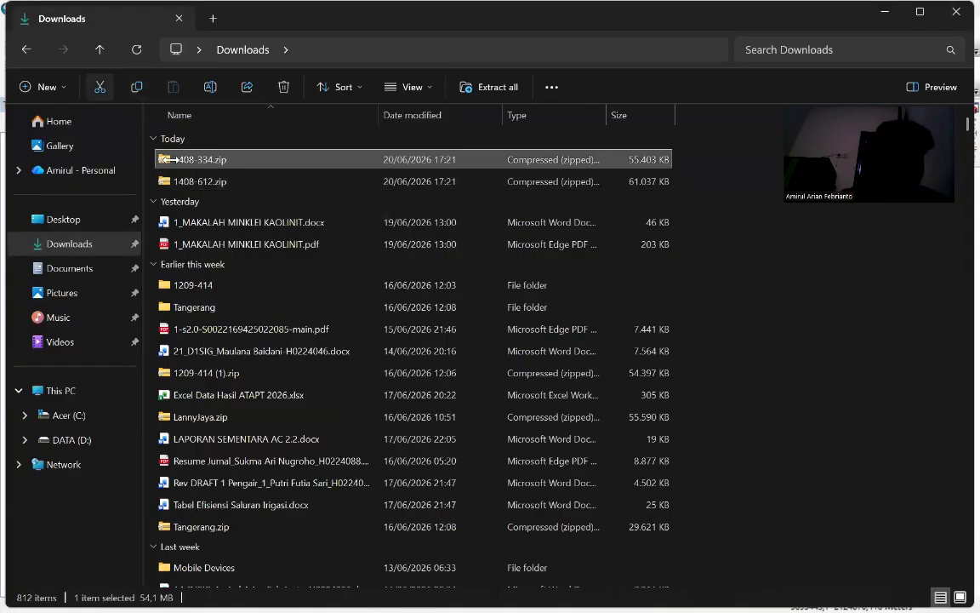
pyautogui.moveTo(151, 156); pyautogui.dragTo(212, 187)
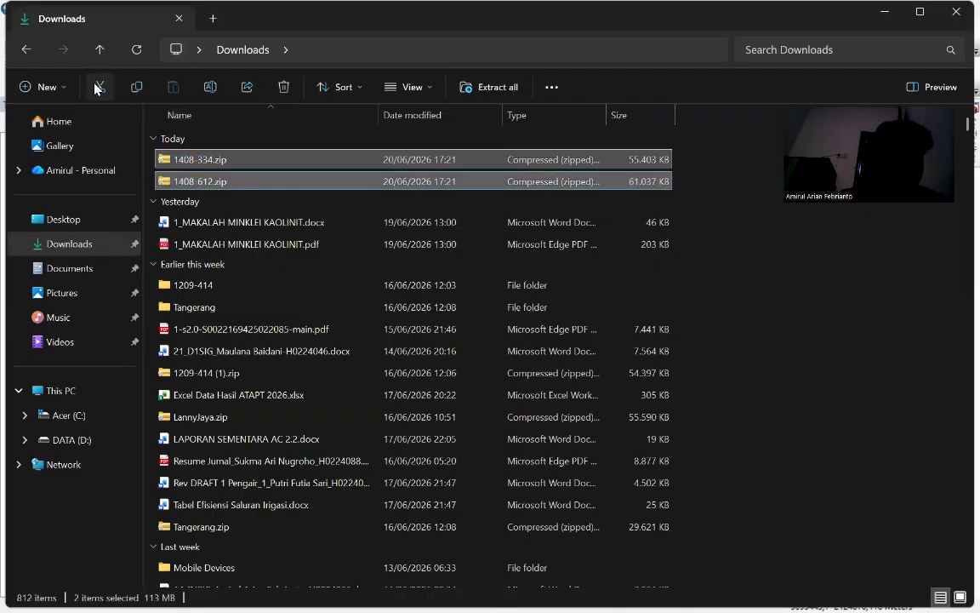
# - Create a folder named Digitasi Video SIG in Documents and paste the two map sheet archives into it
pyautogui.click(82, 272)
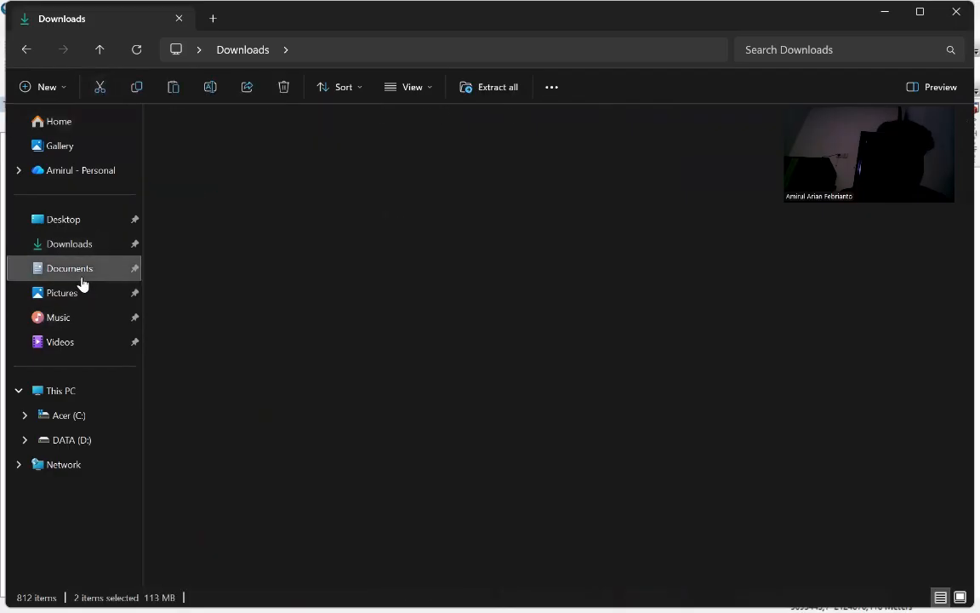
pyautogui.click(39, 85)
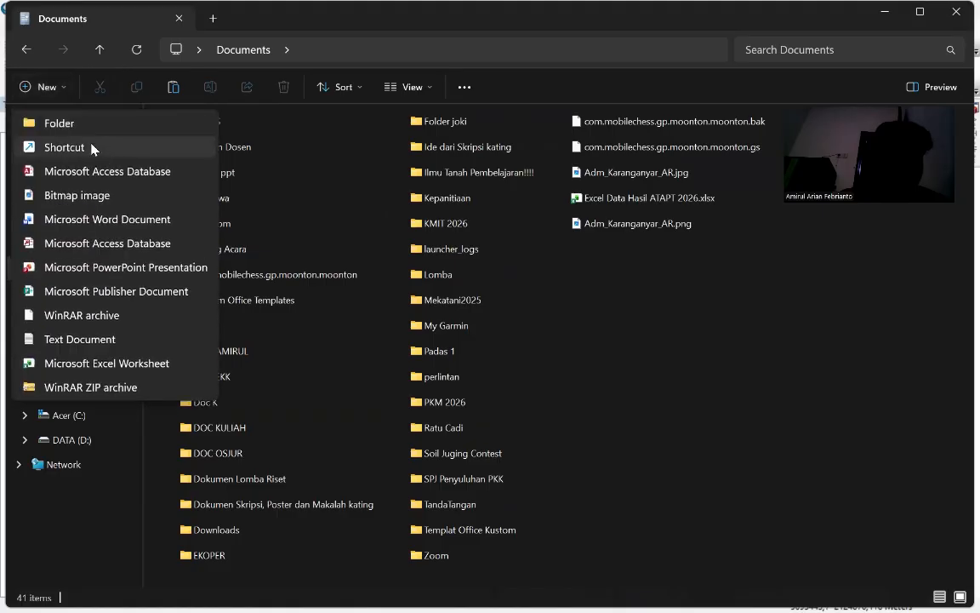
pyautogui.click(86, 121)
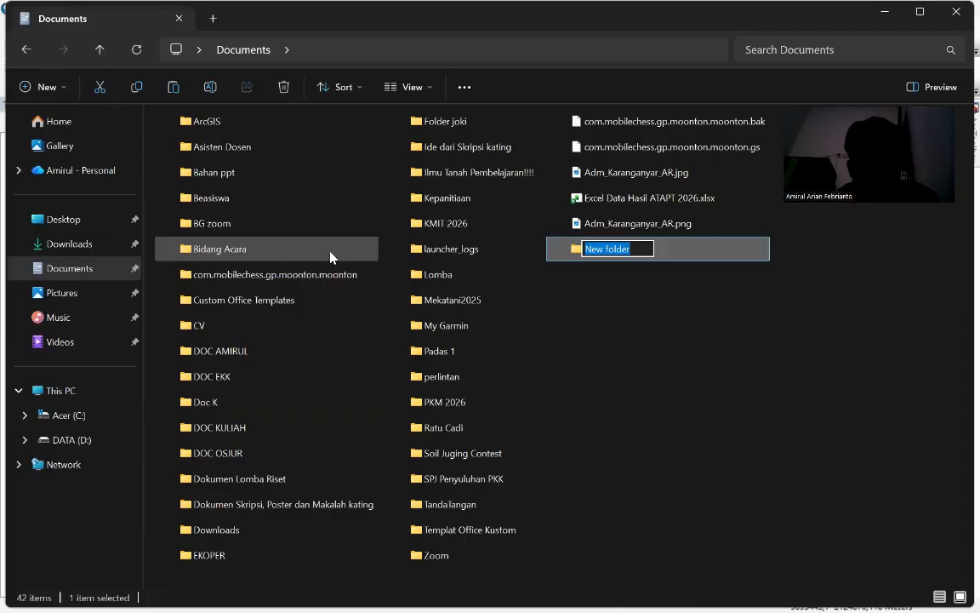
pyautogui.write('Digitasi Vi')
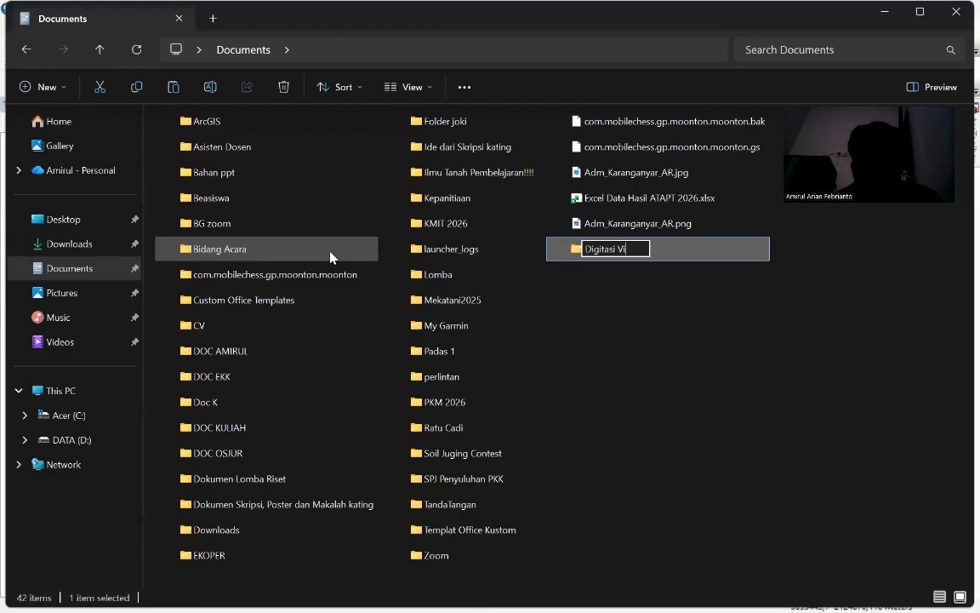
pyautogui.write('deo SIG')
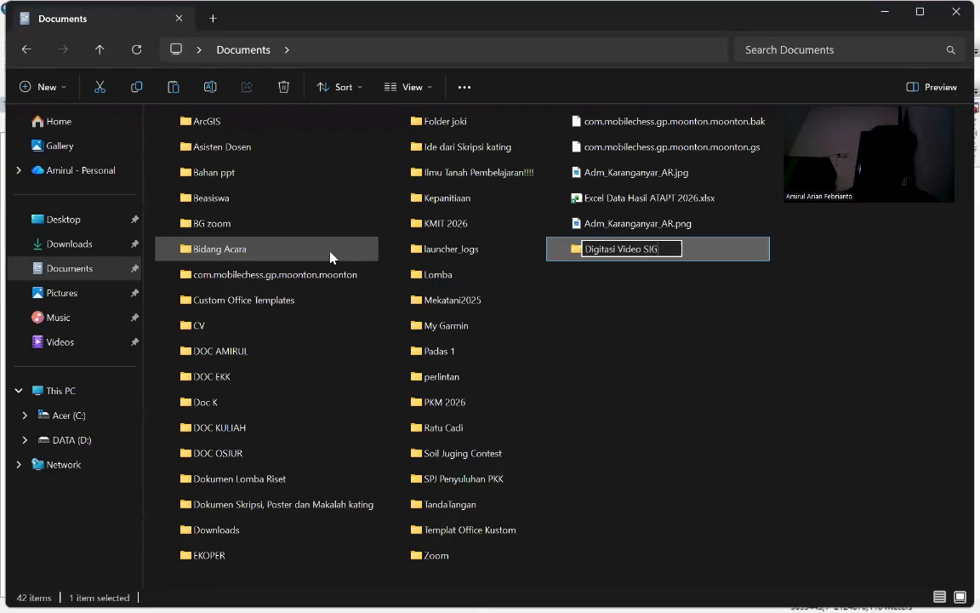
pyautogui.press('Return')
pyautogui.press('Return')
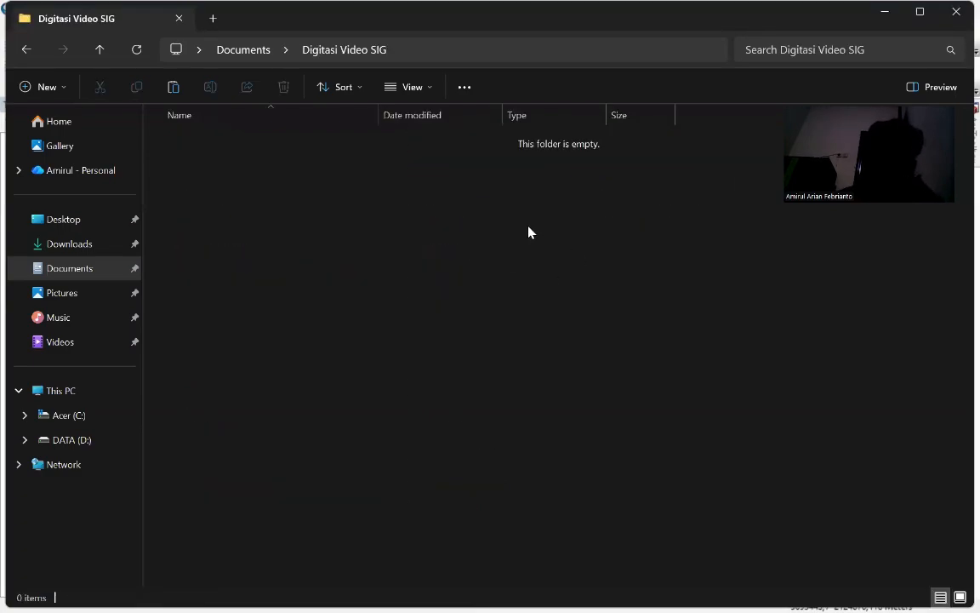
pyautogui.click(174, 88)
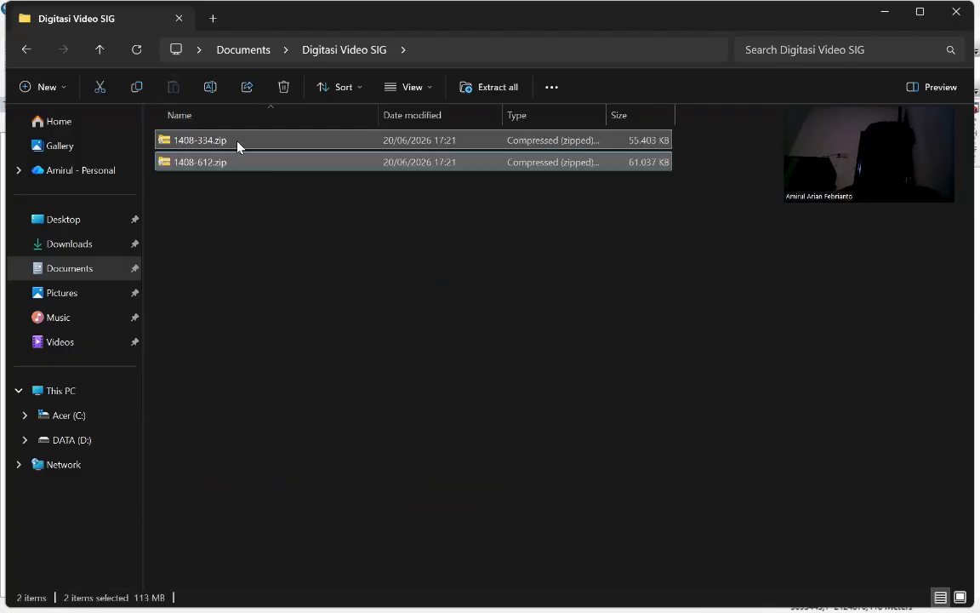
# - Extract 1408-334.zip into a 1408-334 subfolder of Digitasi Video SIG
pyautogui.rightClick(192, 144)
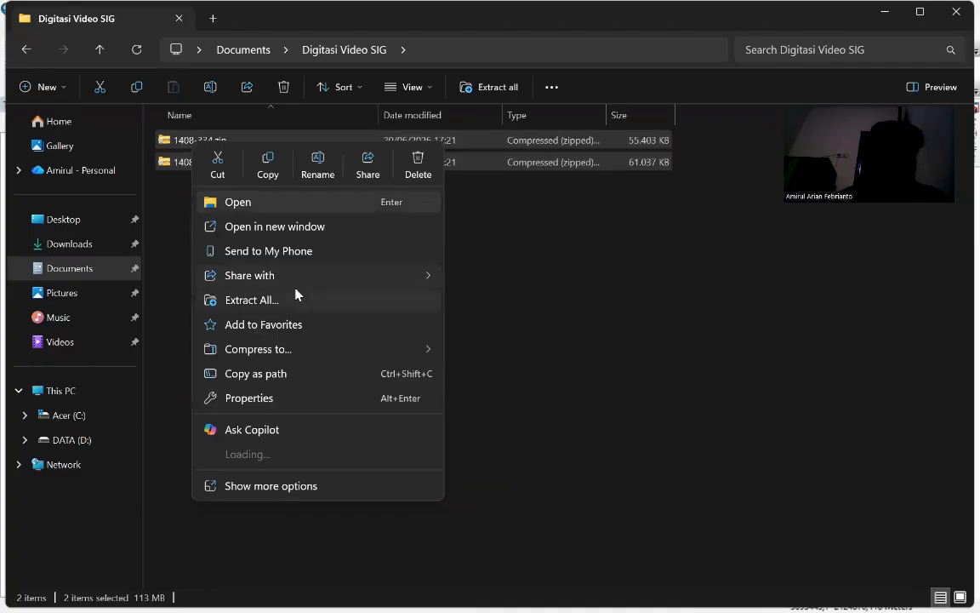
pyautogui.click(273, 311)
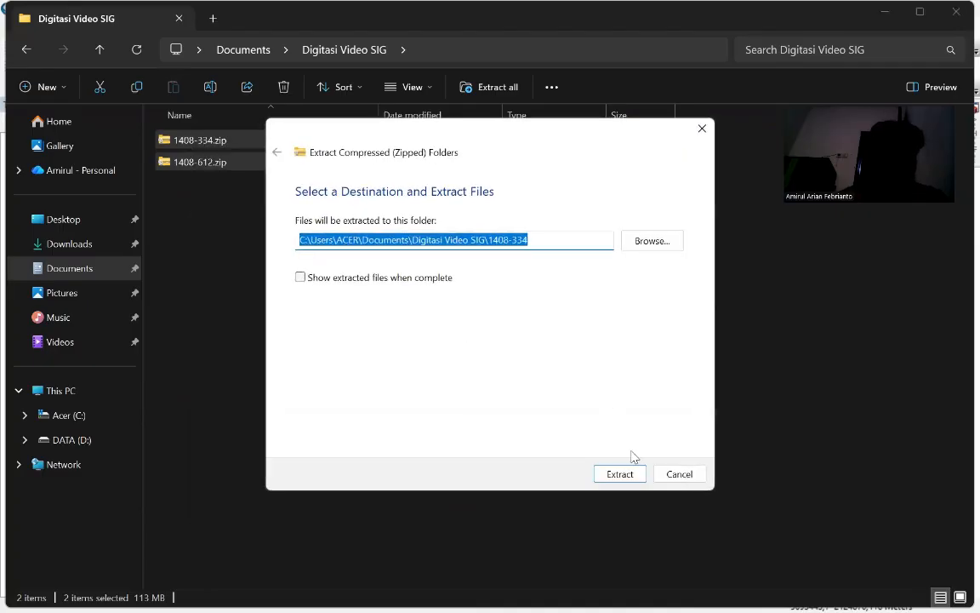
pyautogui.click(622, 474)
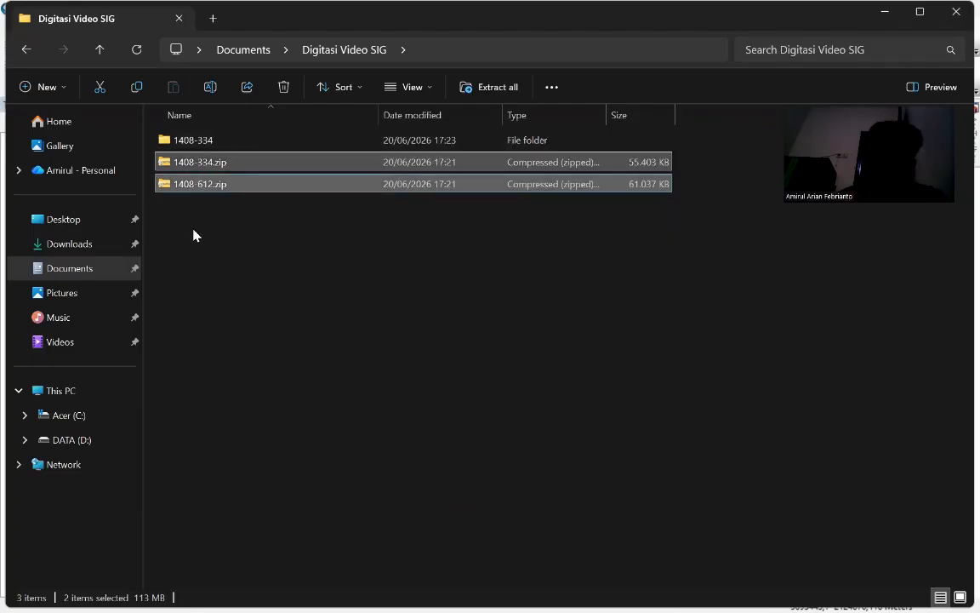
# - Extract 1408-612.zip into its own 1408-612 subfolder of Digitasi Video SIG
pyautogui.rightClick(188, 189)
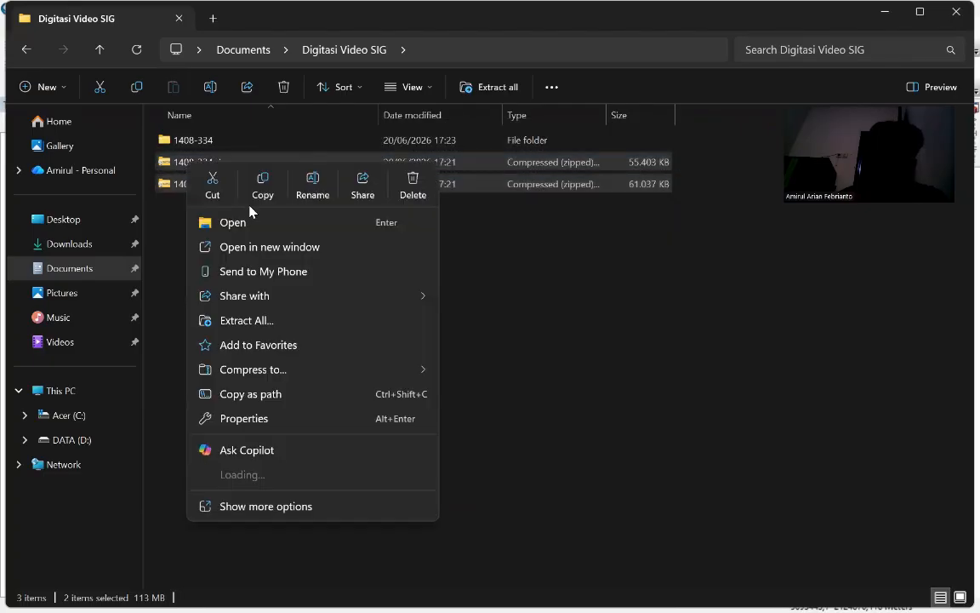
pyautogui.click(281, 324)
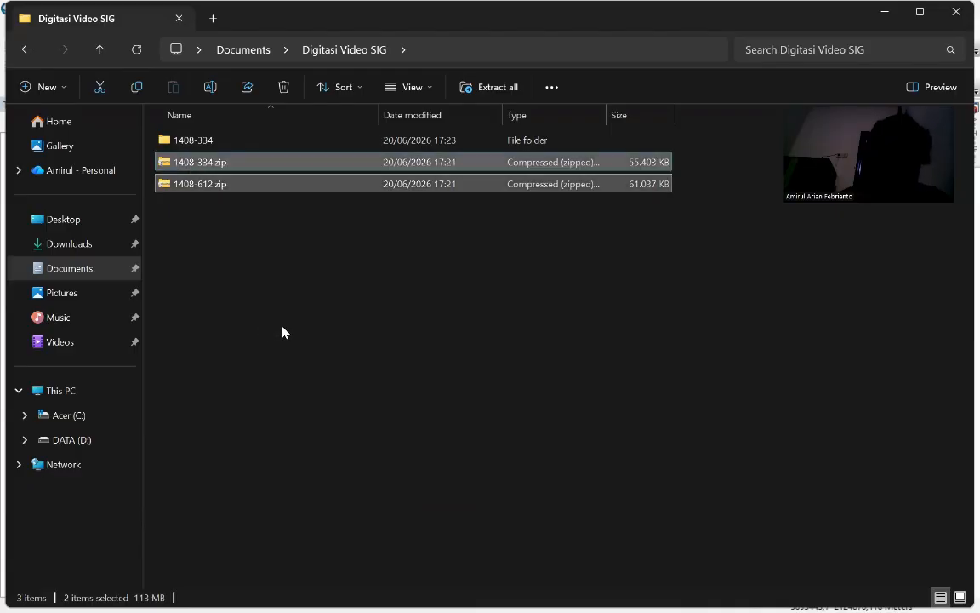
pyautogui.click(618, 475)
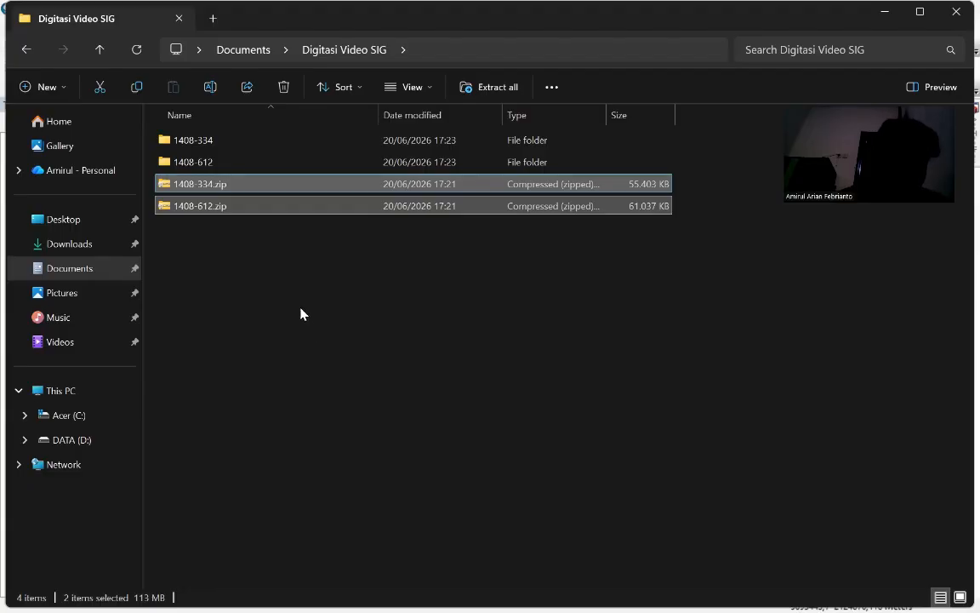
# - Check the contents of the extracted 1408-612 folder and return to the Digitasi Video SIG folder
pyautogui.click(187, 160)
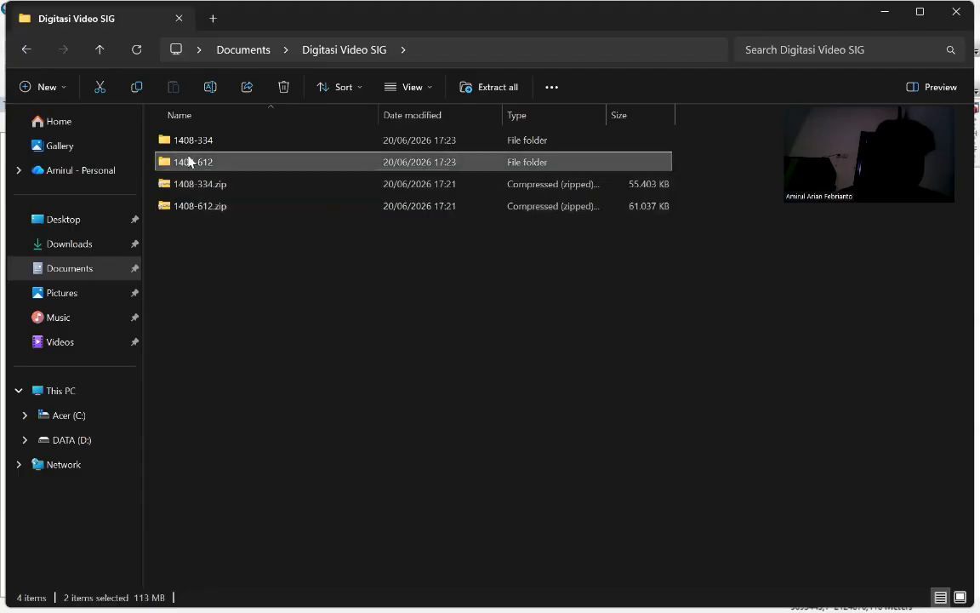
pyautogui.doubleClick(194, 162)
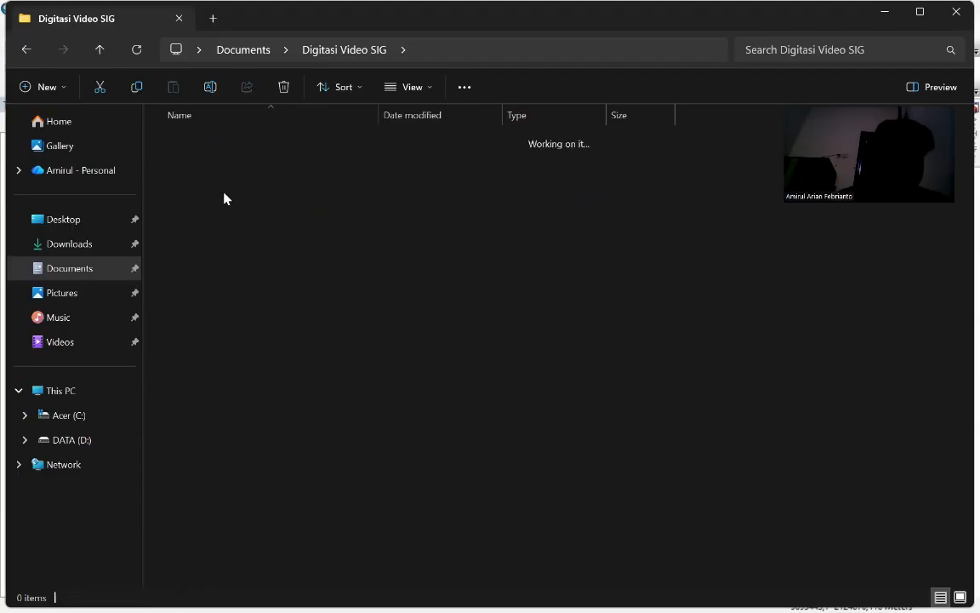
pyautogui.click(31, 50)
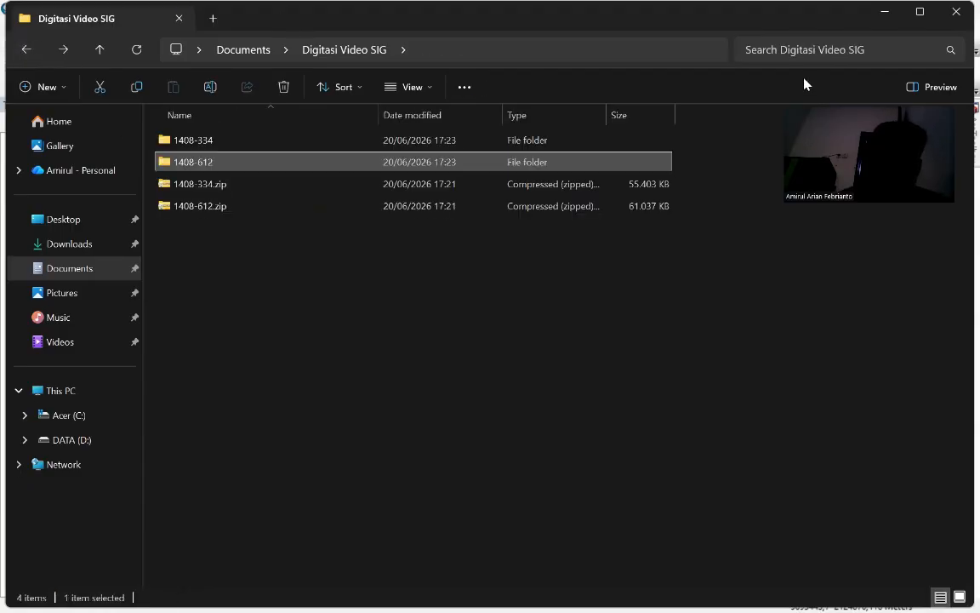
# - Switch back to ArcMap, start adding data to the Layers data frame and look through the connected folders for the extracted sheets
pyautogui.press('super+Down')
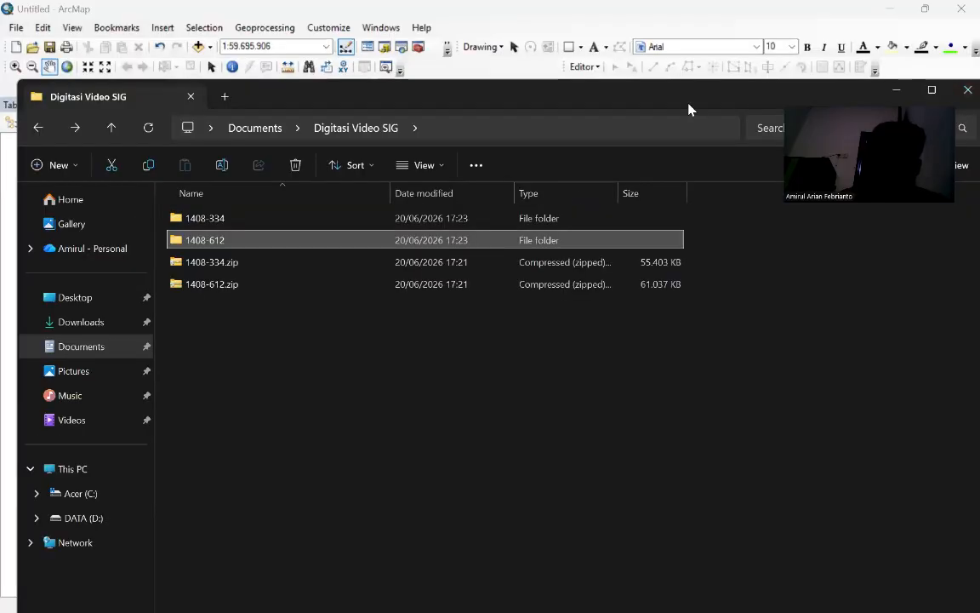
pyautogui.click(892, 87)
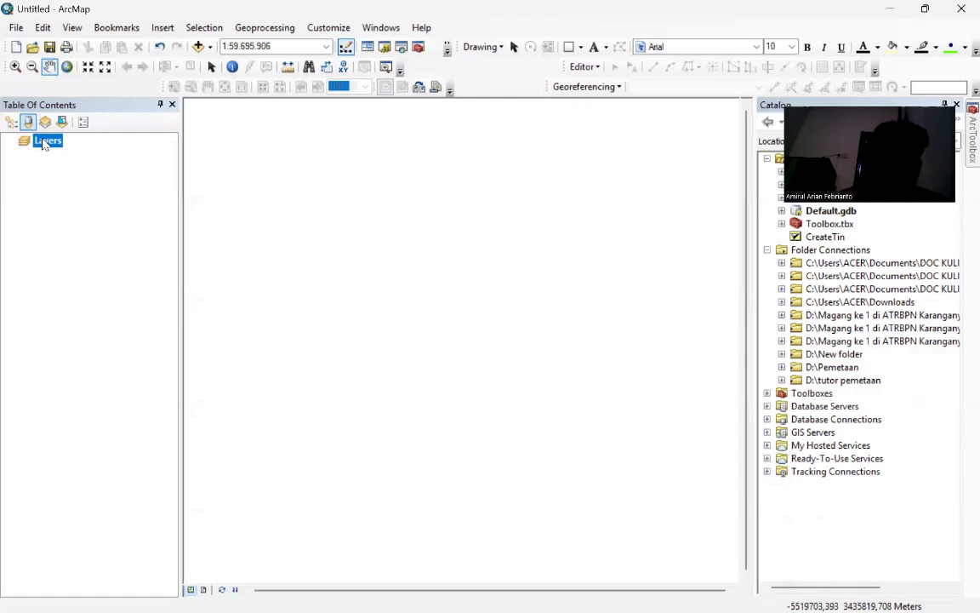
pyautogui.rightClick(42, 144)
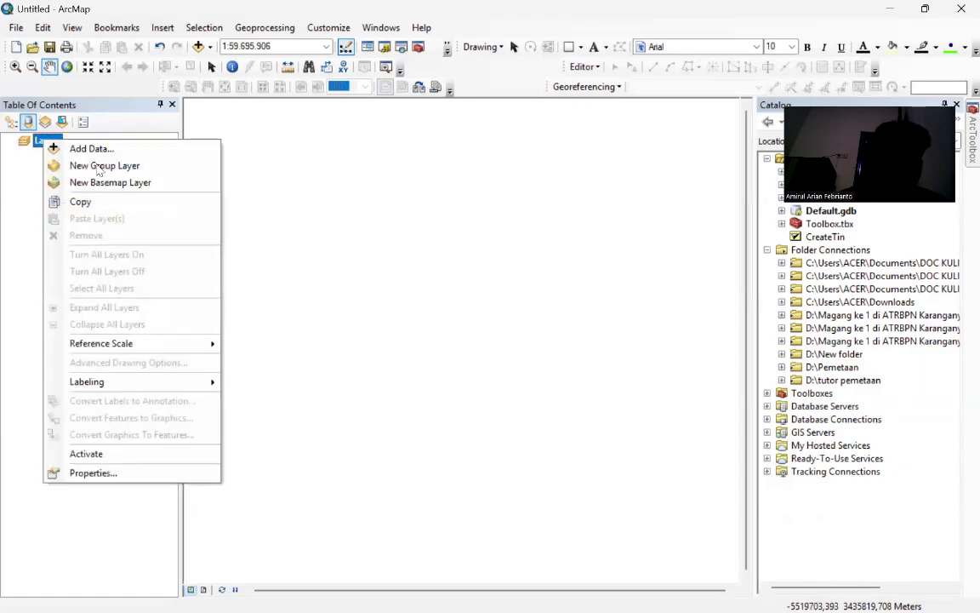
pyautogui.click(92, 155)
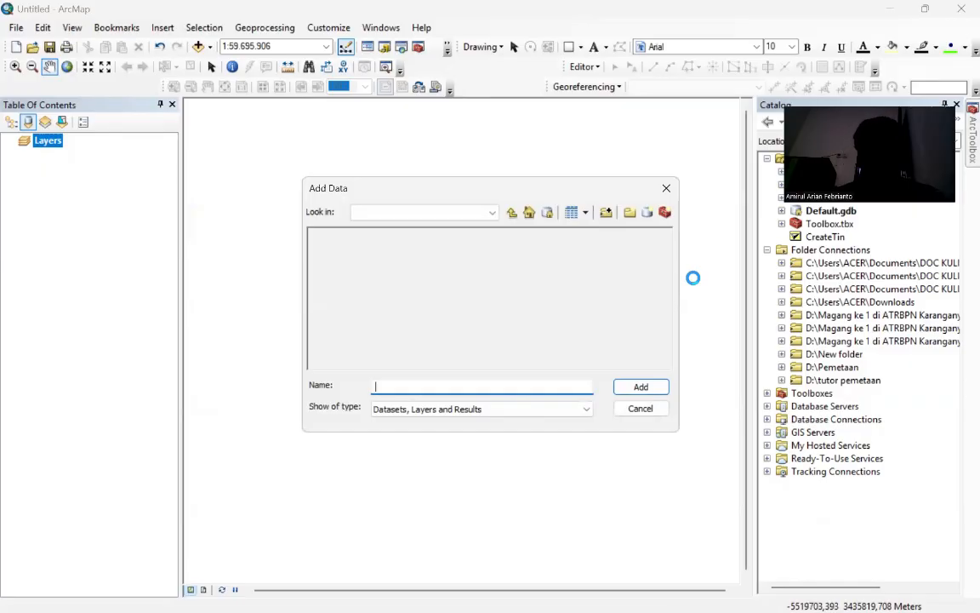
pyautogui.click(511, 213)
pyautogui.click(425, 213)
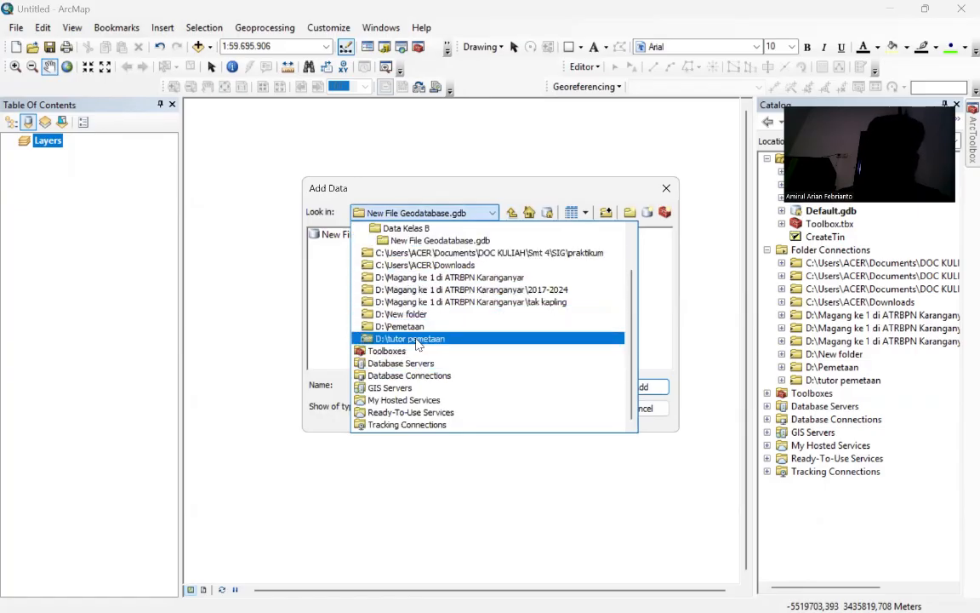
pyautogui.scroll(1, 447, 353)
pyautogui.scroll(1, 454, 305)
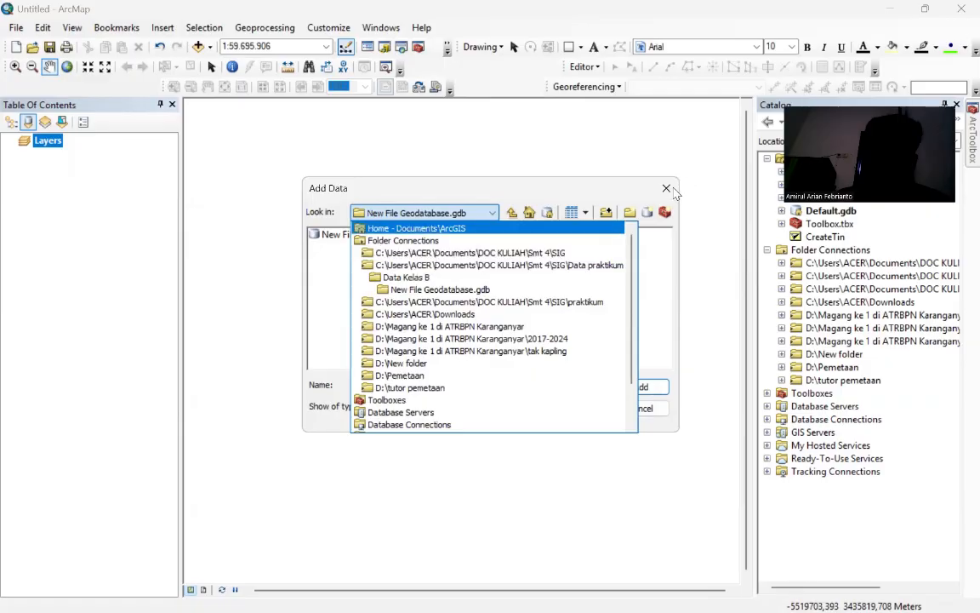
pyautogui.click(554, 194)
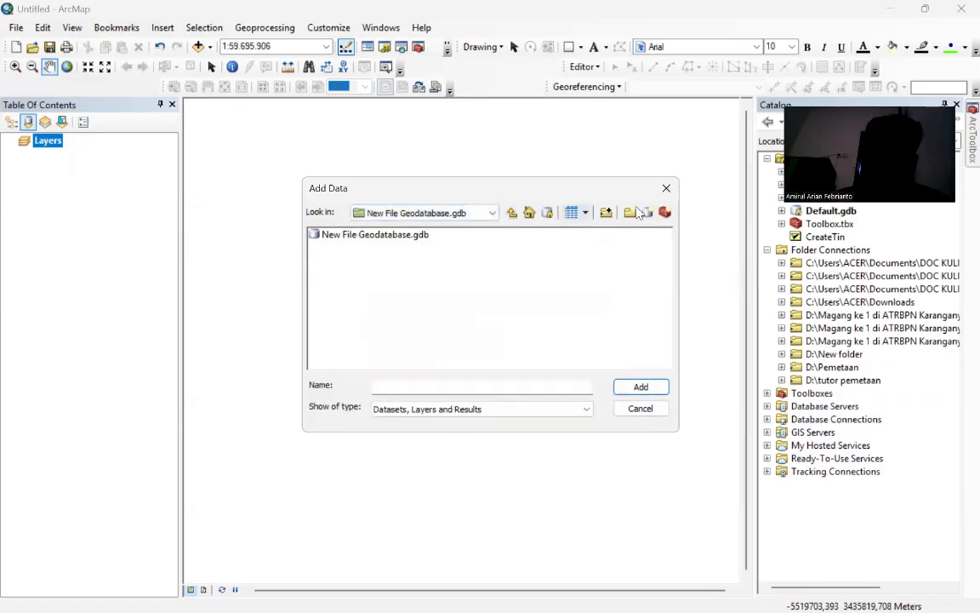
# - Connect the Digitasi Video SIG folder inside Documents as a data source for adding the map sheets
pyautogui.click(608, 213)
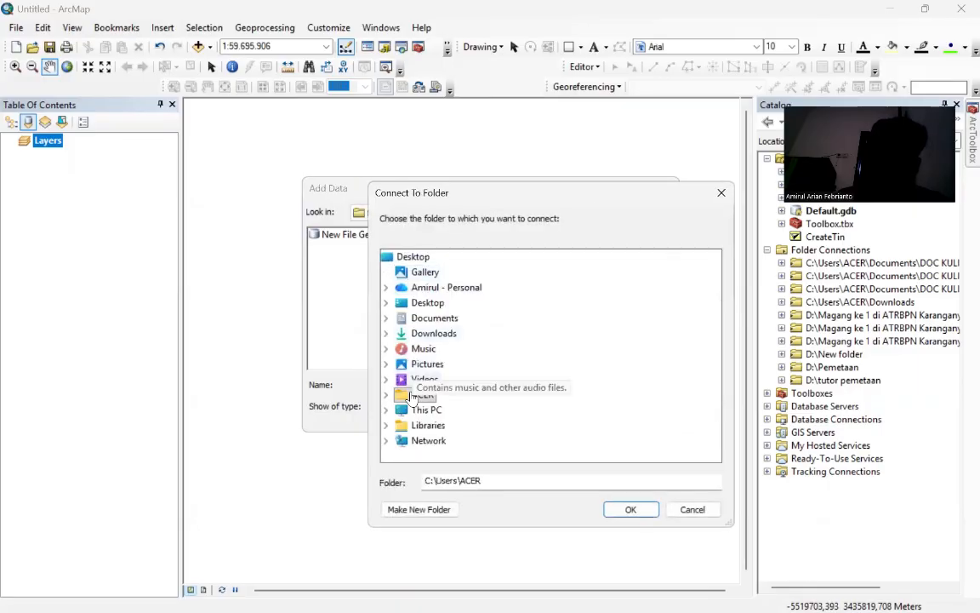
pyautogui.doubleClick(436, 319)
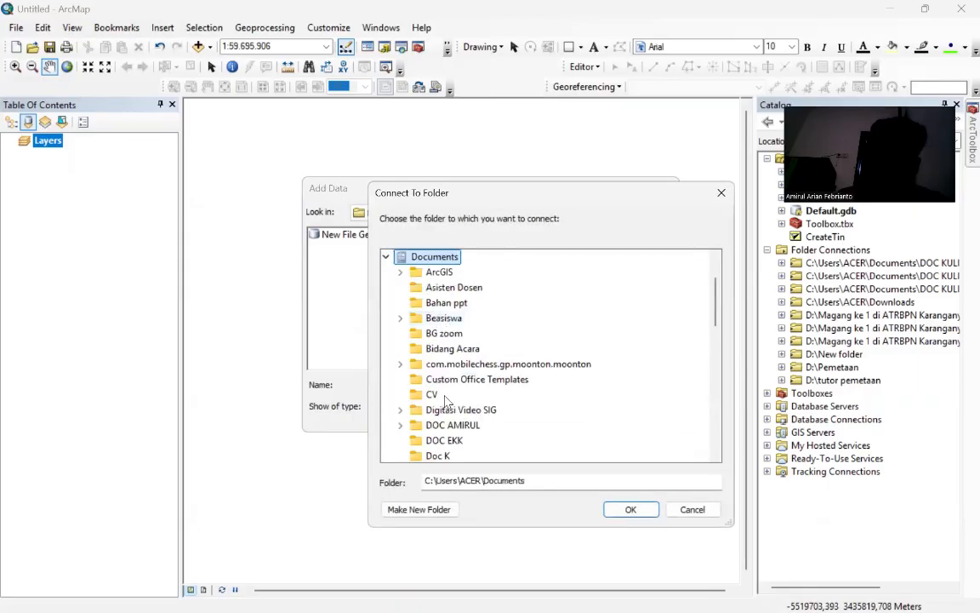
pyautogui.scroll(-2, 444, 406)
pyautogui.scroll(-4, 444, 406)
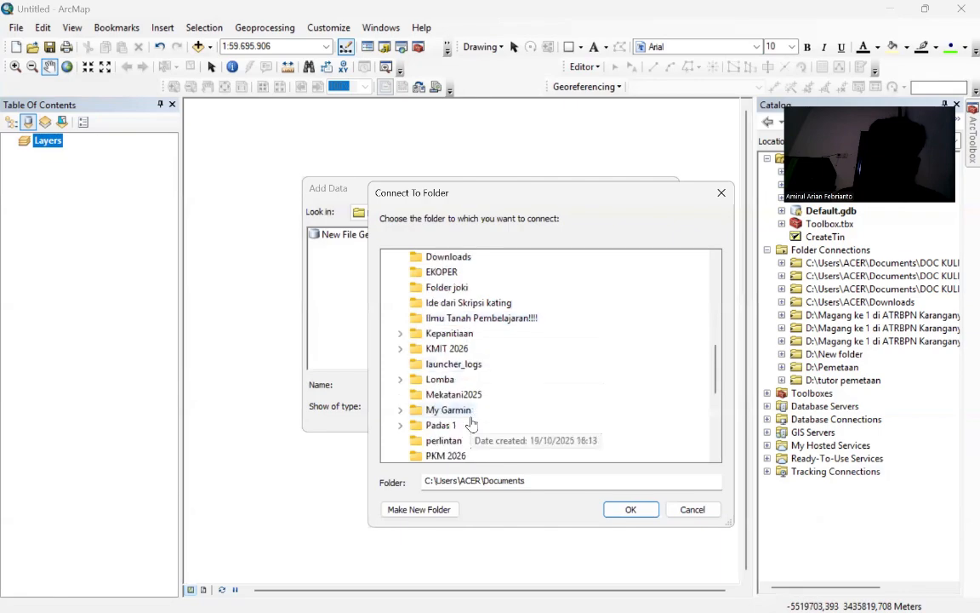
pyautogui.scroll(3, 472, 423)
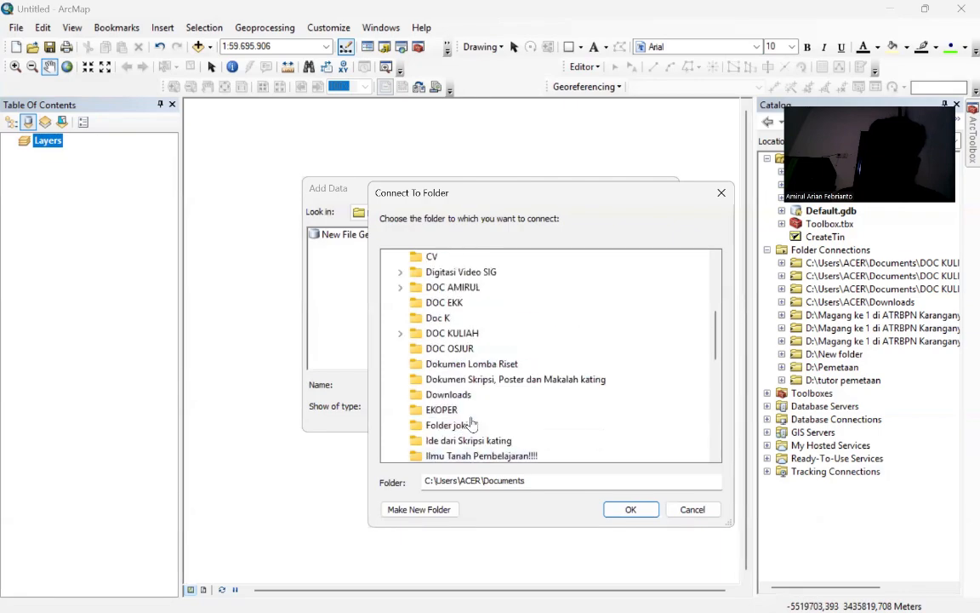
pyautogui.scroll(1, 471, 426)
pyautogui.scroll(-1, 460, 434)
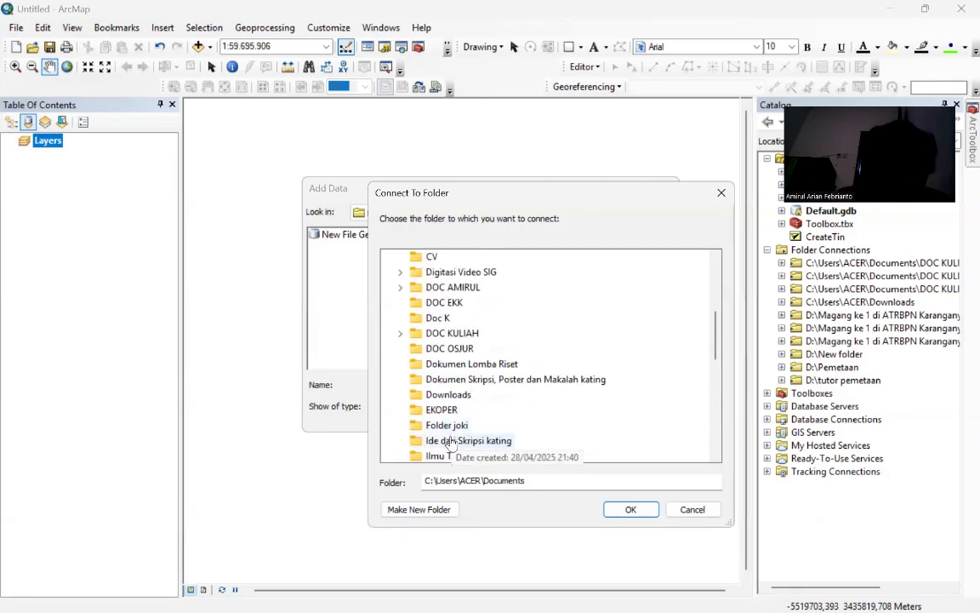
pyautogui.scroll(-1, 455, 449)
pyautogui.scroll(-5, 456, 451)
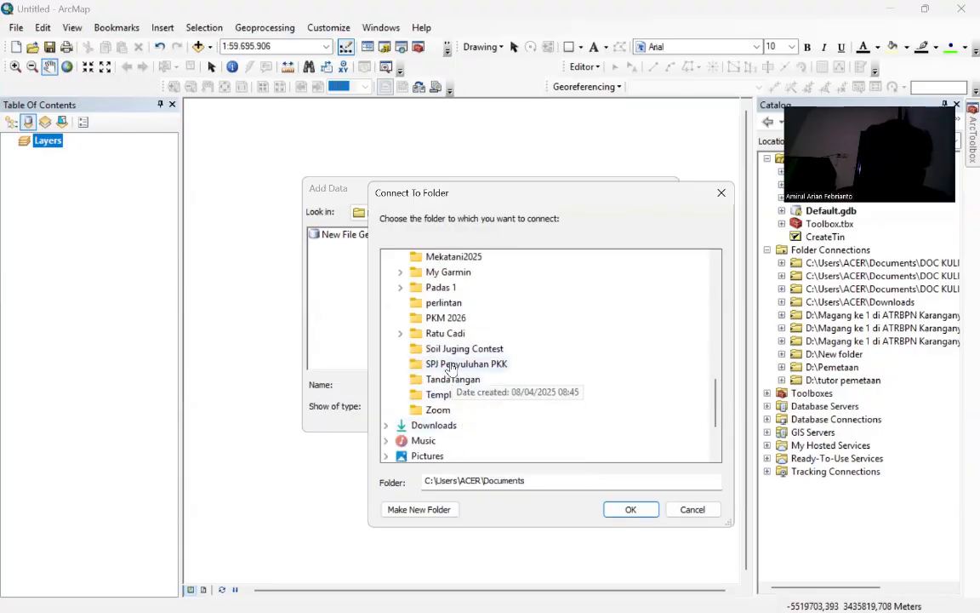
pyautogui.scroll(1, 451, 367)
pyautogui.scroll(1, 451, 368)
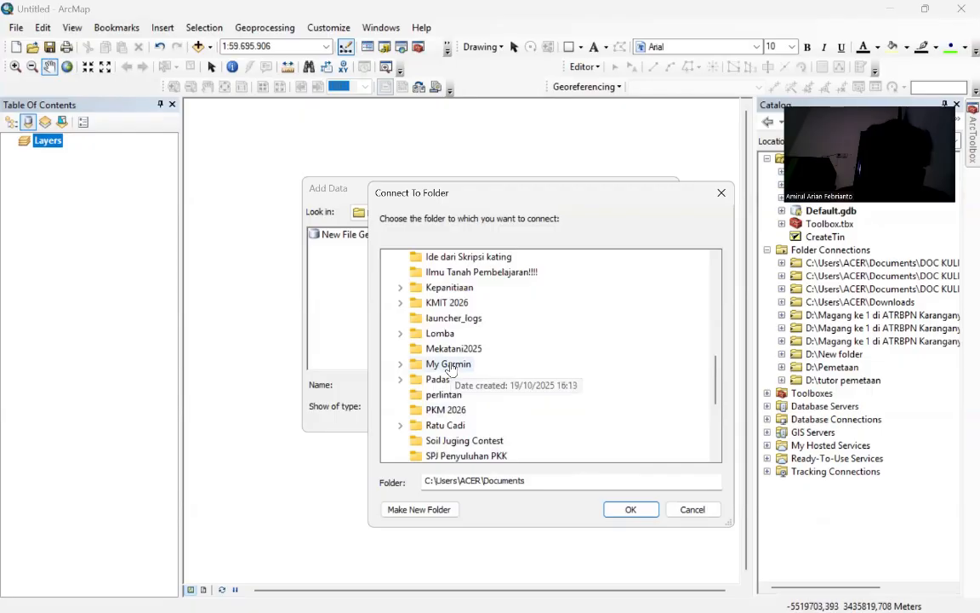
pyautogui.scroll(4, 451, 368)
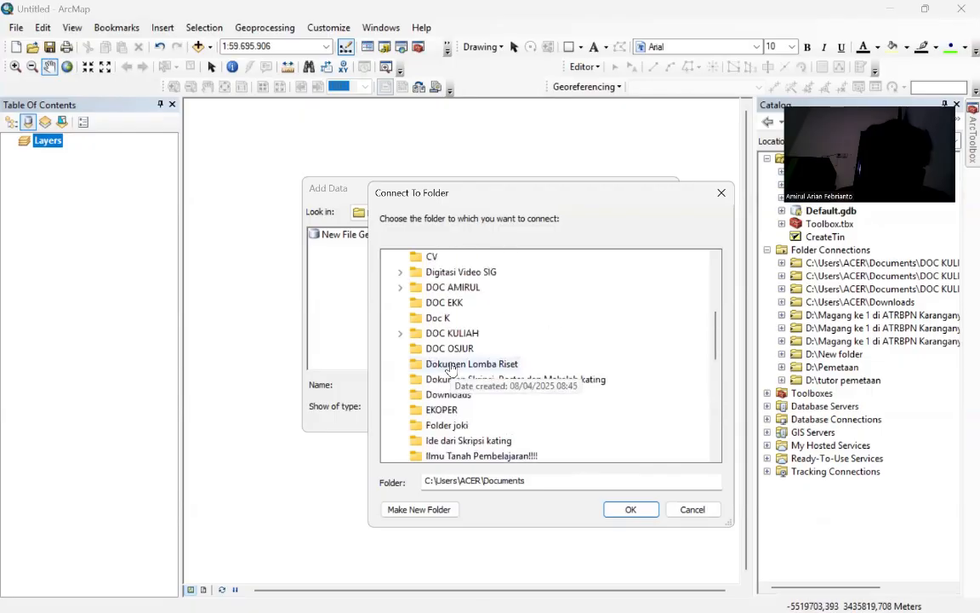
pyautogui.scroll(1, 451, 367)
pyautogui.click(455, 317)
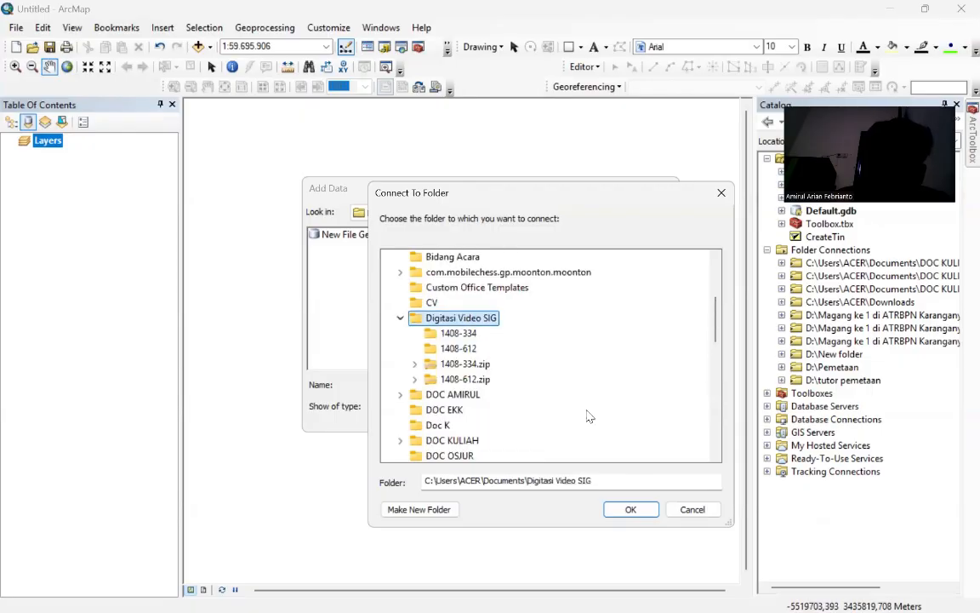
pyautogui.click(652, 509)
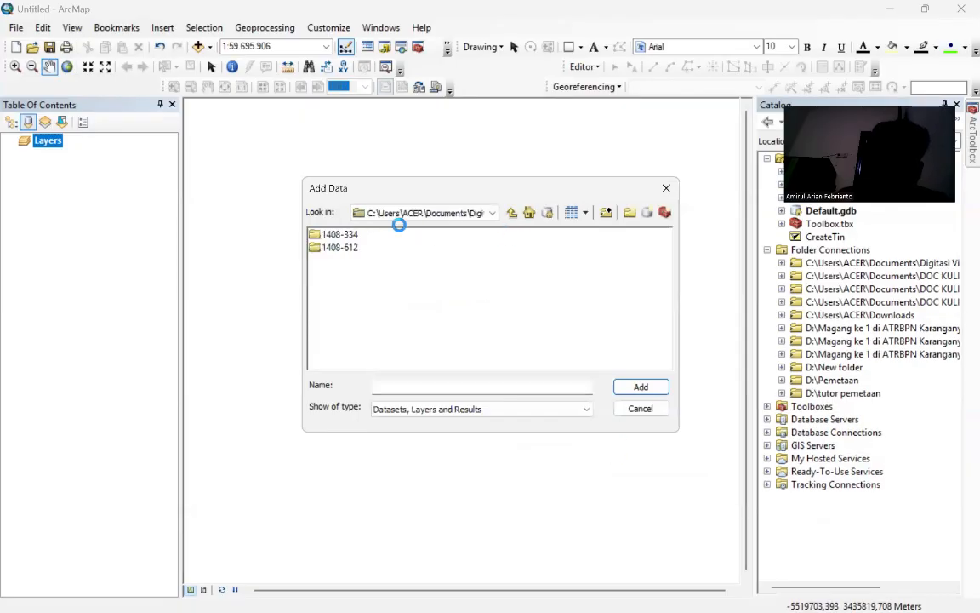
# - Add 1408-334.jpg from the 1408-334 folder to the map and accept it without a spatial reference
pyautogui.doubleClick(344, 234)
pyautogui.click(341, 237)
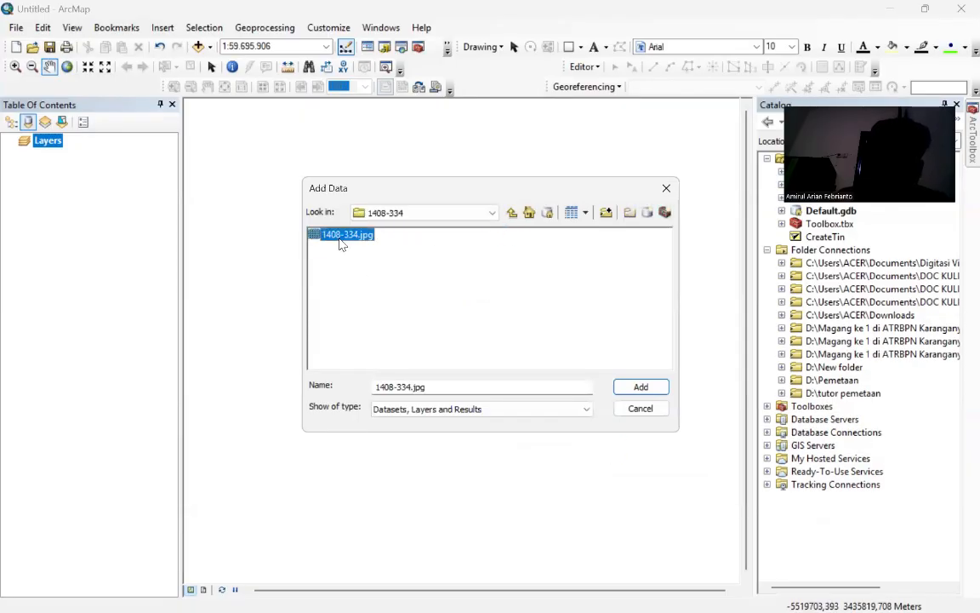
pyautogui.click(639, 391)
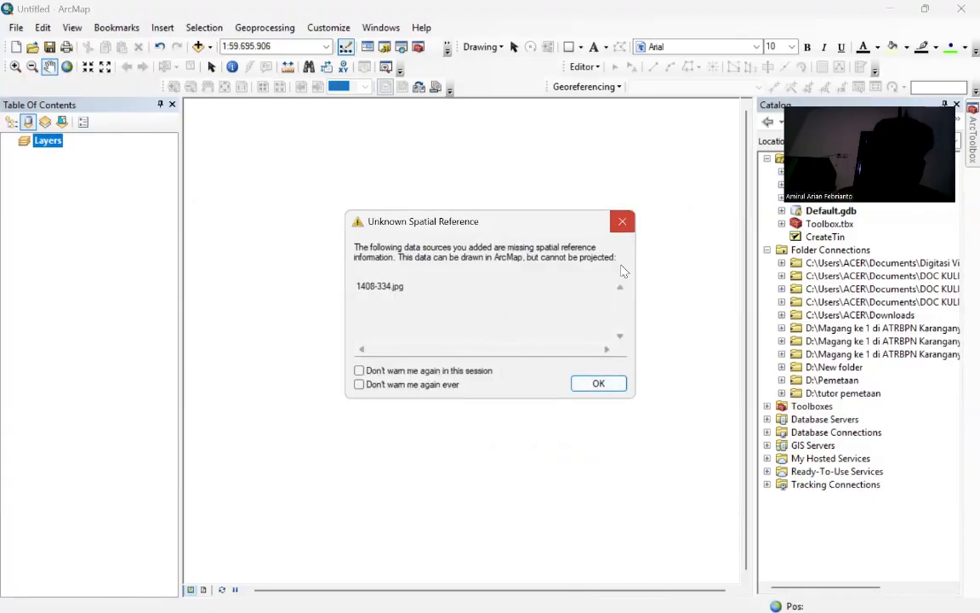
pyautogui.click(599, 384)
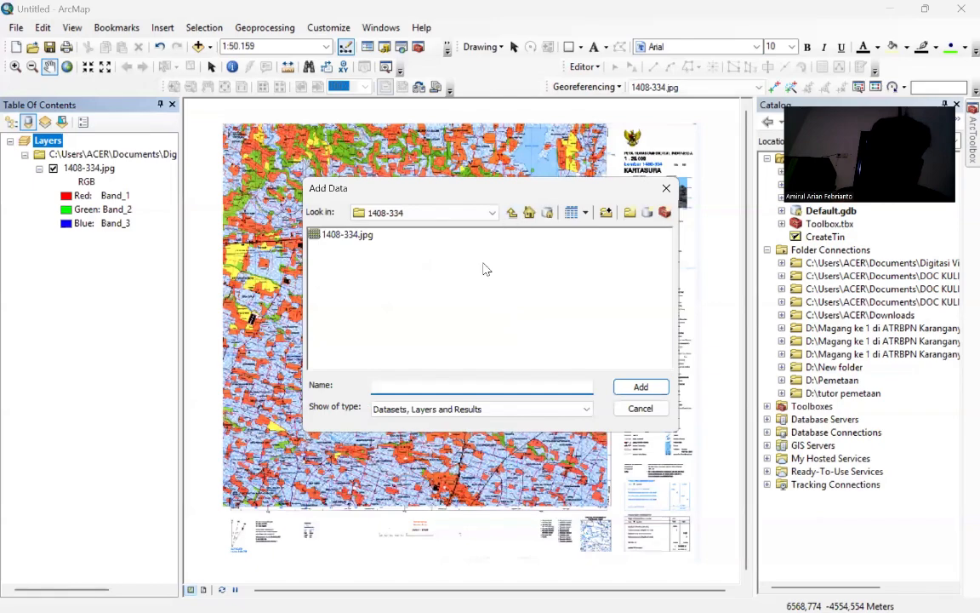
# - Add 1408-612.jpg from the 1408-612 folder as a second sheet and accept it without a spatial reference
pyautogui.press('BackSpace')
pyautogui.doubleClick(338, 245)
pyautogui.click(344, 235)
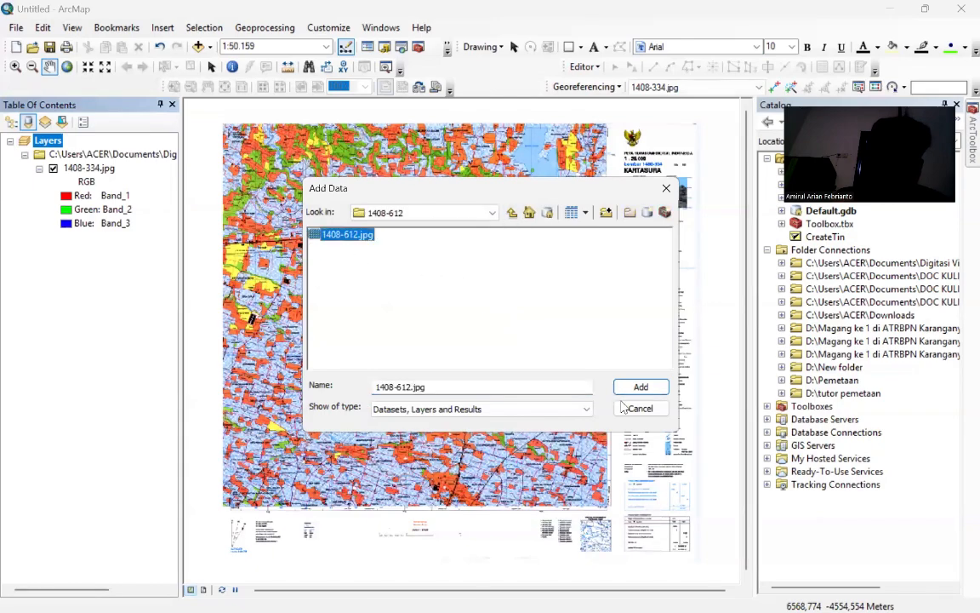
pyautogui.press('Return')
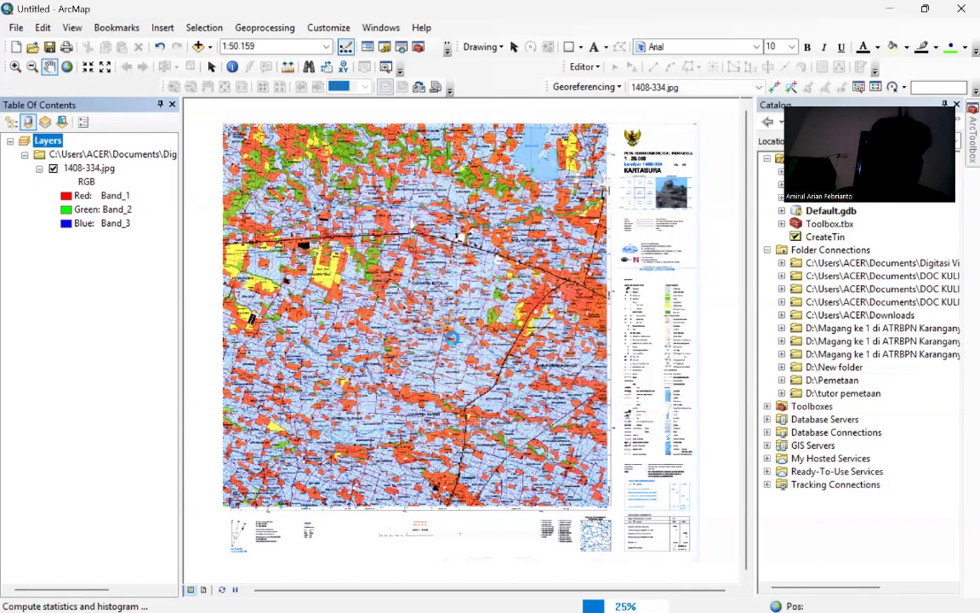
pyautogui.click(549, 347)
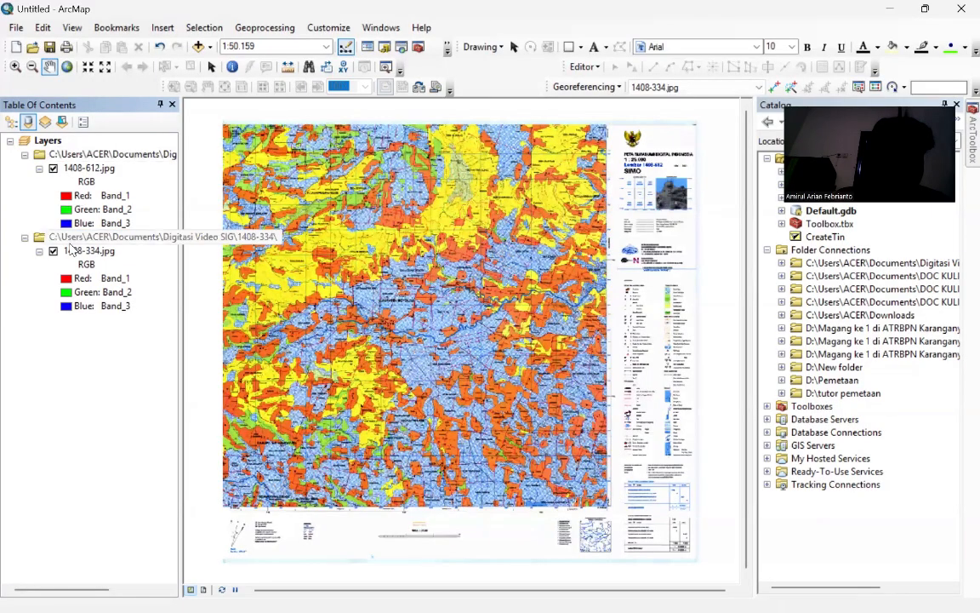
# - Try to reorder the two sheet layers and collapse the band legends of 1408-334.jpg and 1408-612.jpg
pyautogui.moveTo(88, 250)
pyautogui.mouseDown()
pyautogui.moveTo(85, 160)
pyautogui.moveTo(87, 259)
pyautogui.mouseUp()
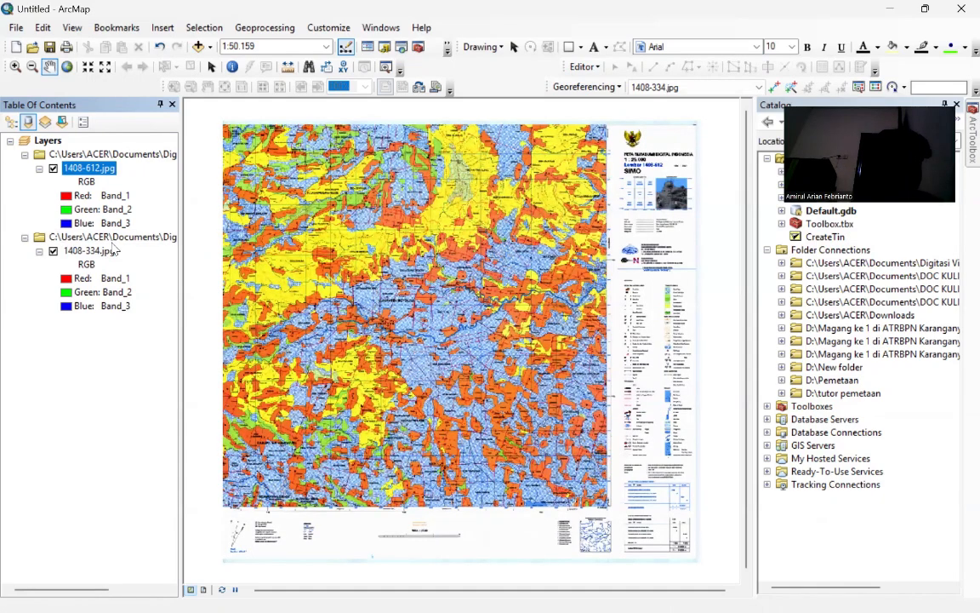
pyautogui.click(85, 252)
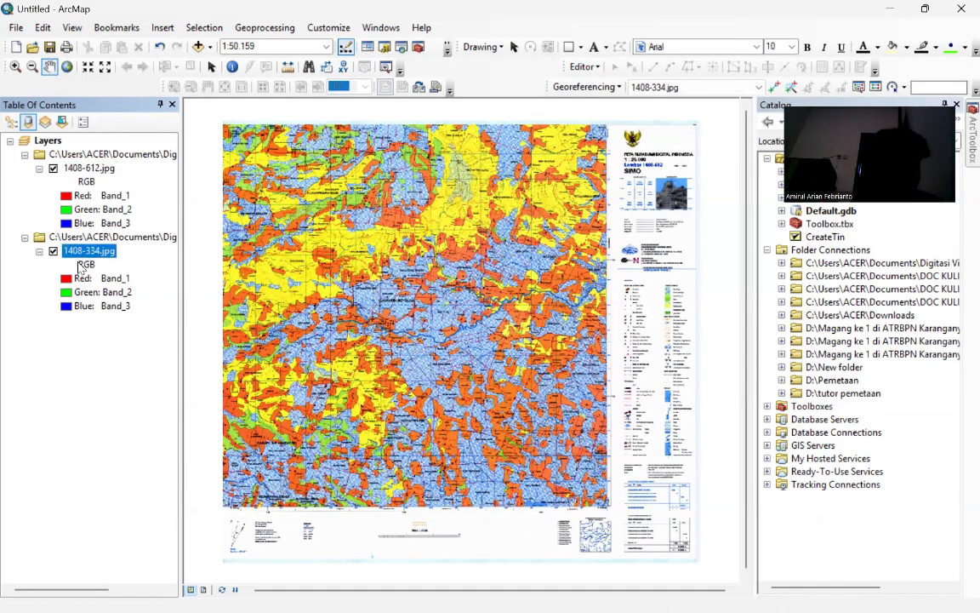
pyautogui.click(39, 252)
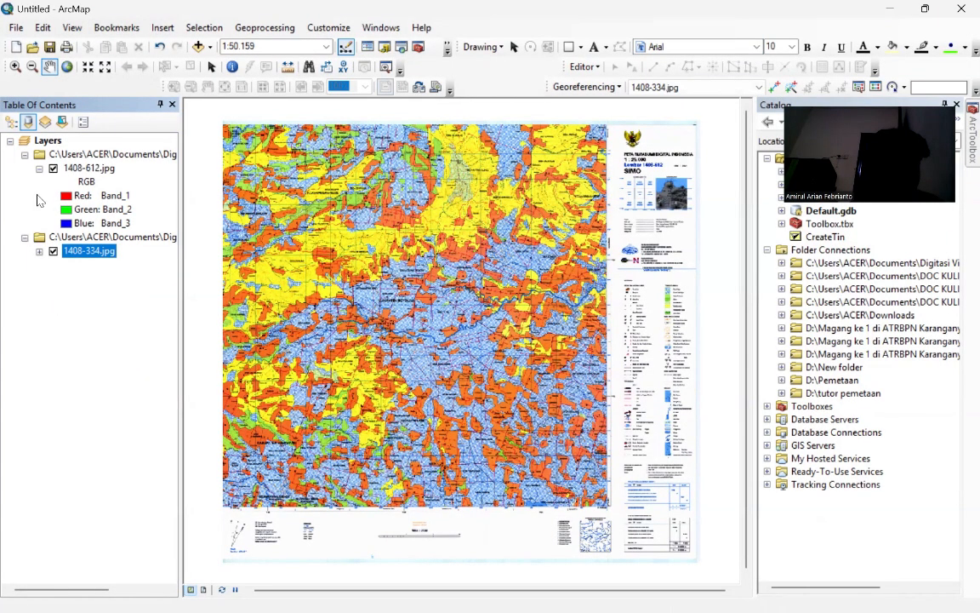
pyautogui.click(39, 170)
# - Remove both sheet layers, 1408-612.jpg and 1408-334.jpg, from the Layers data frame
pyautogui.click(85, 169)
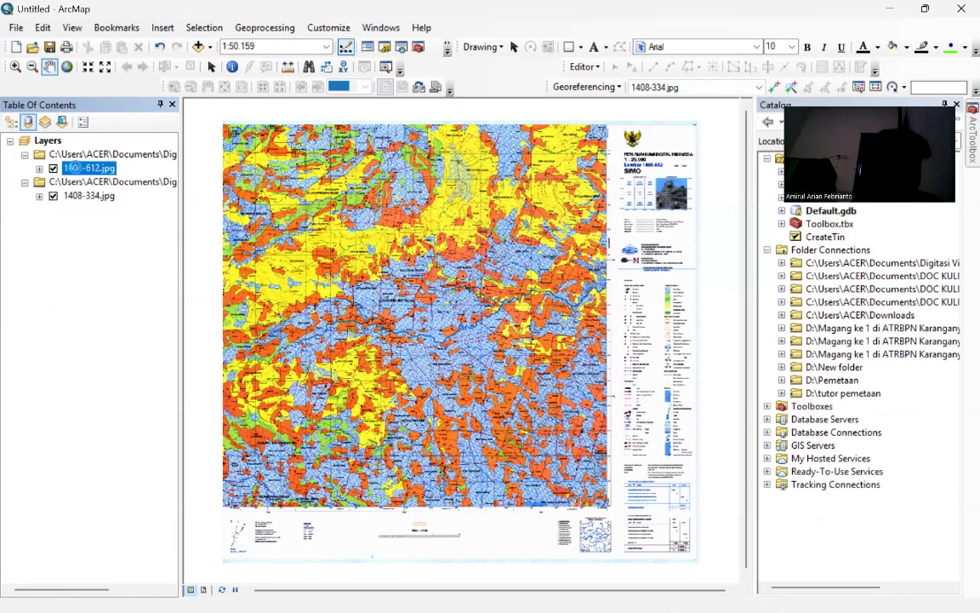
pyautogui.rightClick(78, 170)
pyautogui.click(89, 176)
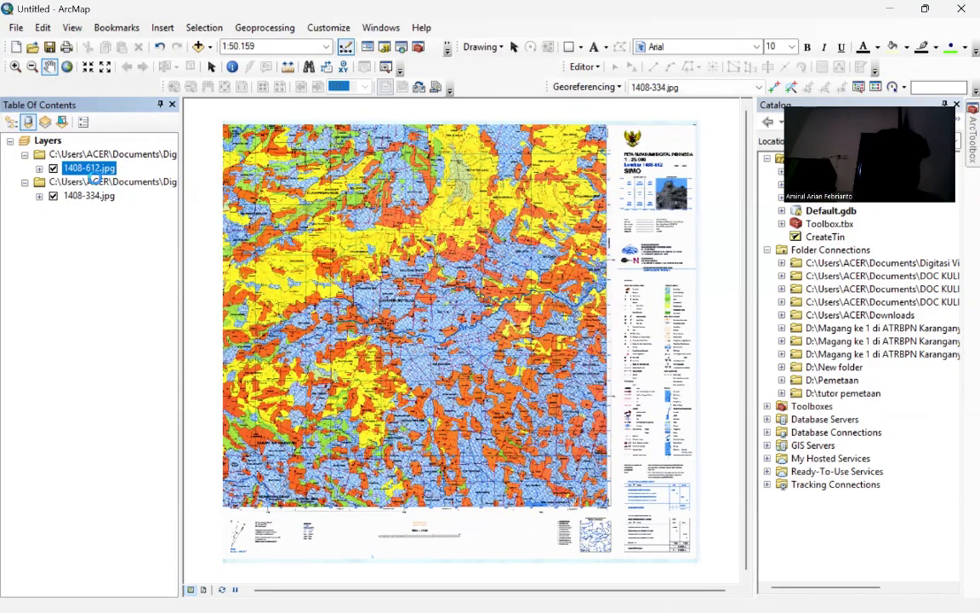
pyautogui.press('Delete')
# - Add 1408-612.jpg to the emptied Layers data frame as the first sheet, accepting the missing spatial reference
pyautogui.rightClick(47, 140)
pyautogui.click(77, 151)
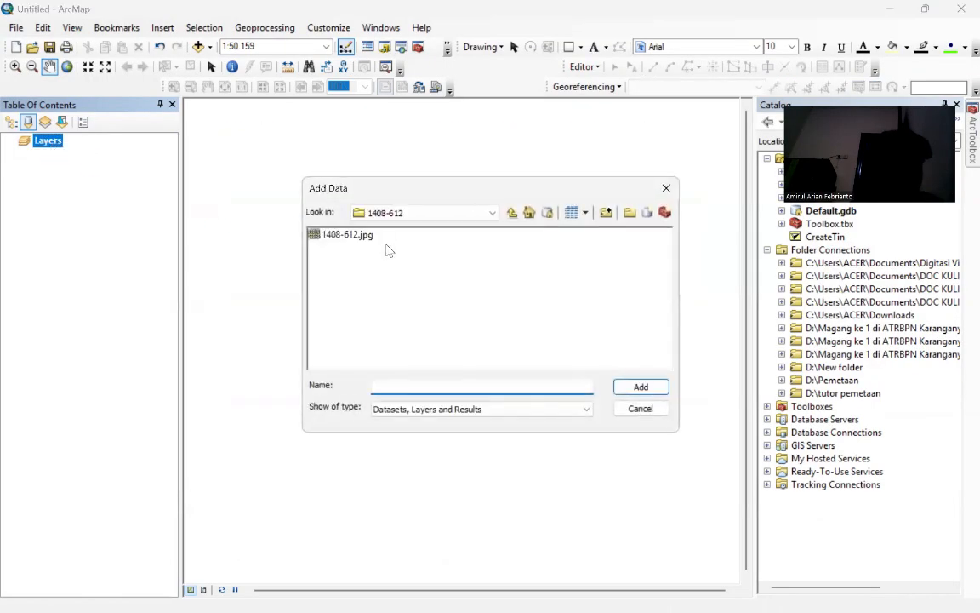
pyautogui.click(346, 235)
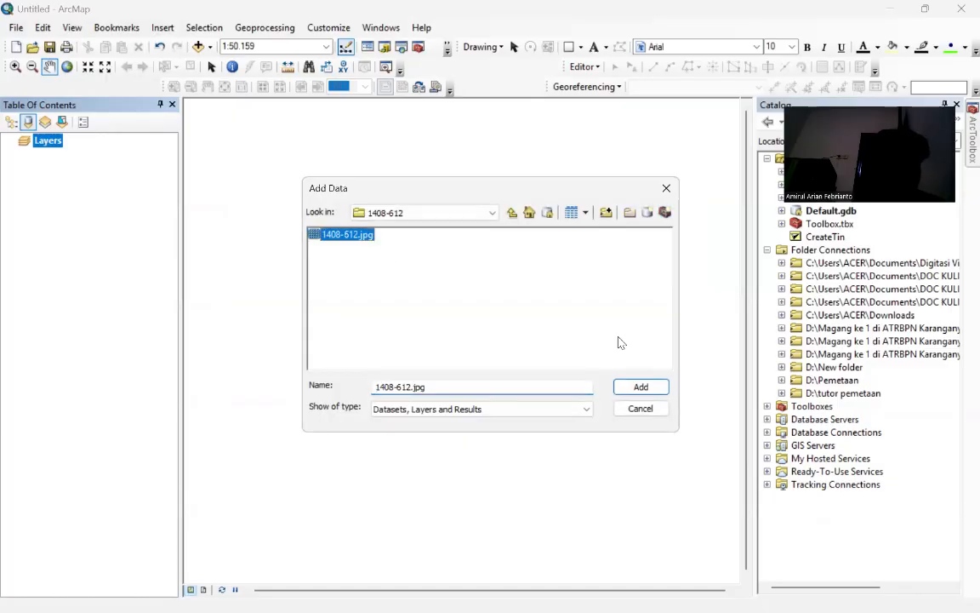
pyautogui.click(631, 385)
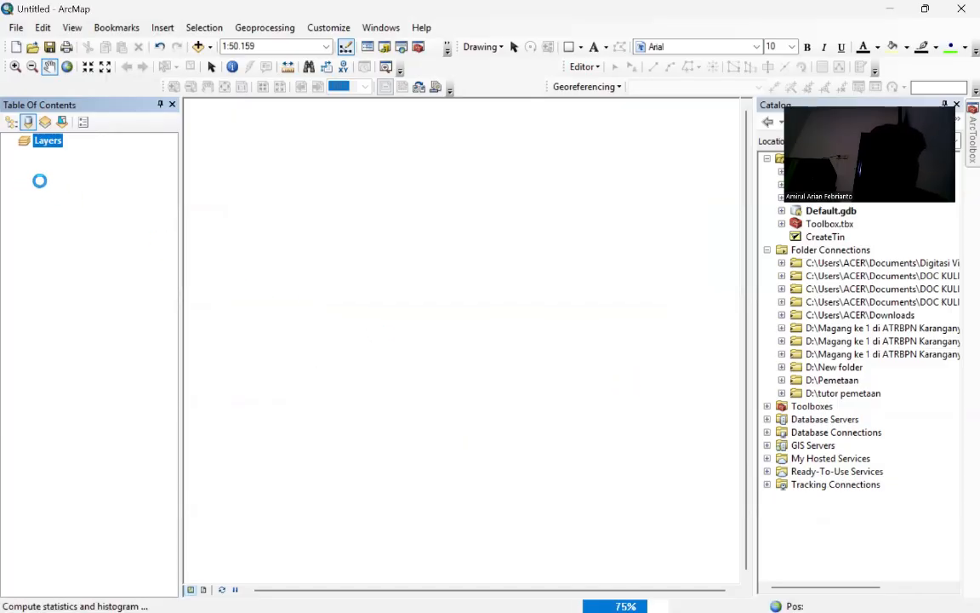
pyautogui.click(599, 383)
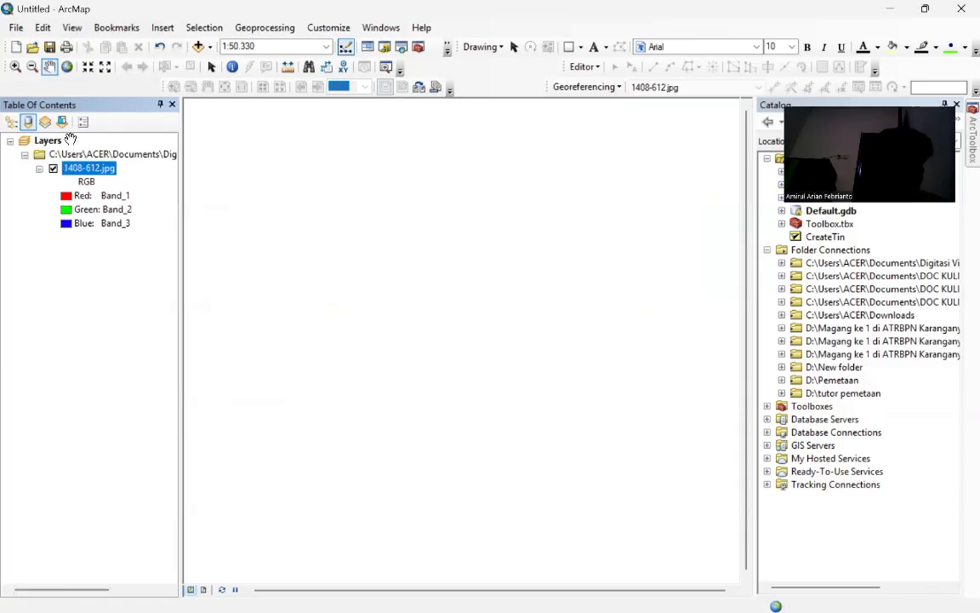
# - Add 1408-334.jpg from the 1408-334 folder above the 1408-612 layer, accepting the missing spatial reference
pyautogui.rightClick(48, 140)
pyautogui.click(98, 156)
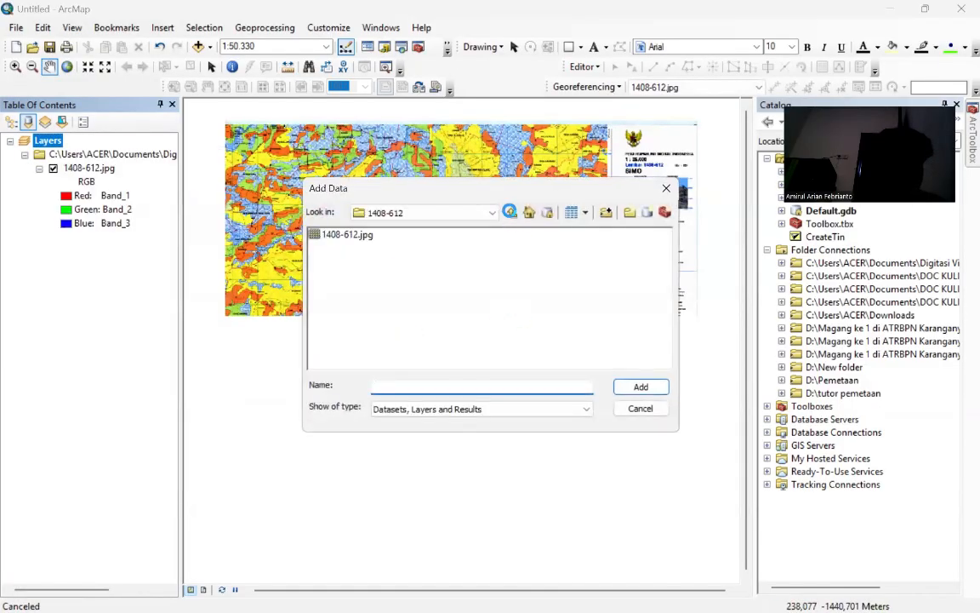
pyautogui.click(510, 212)
pyautogui.doubleClick(327, 232)
pyautogui.click(336, 235)
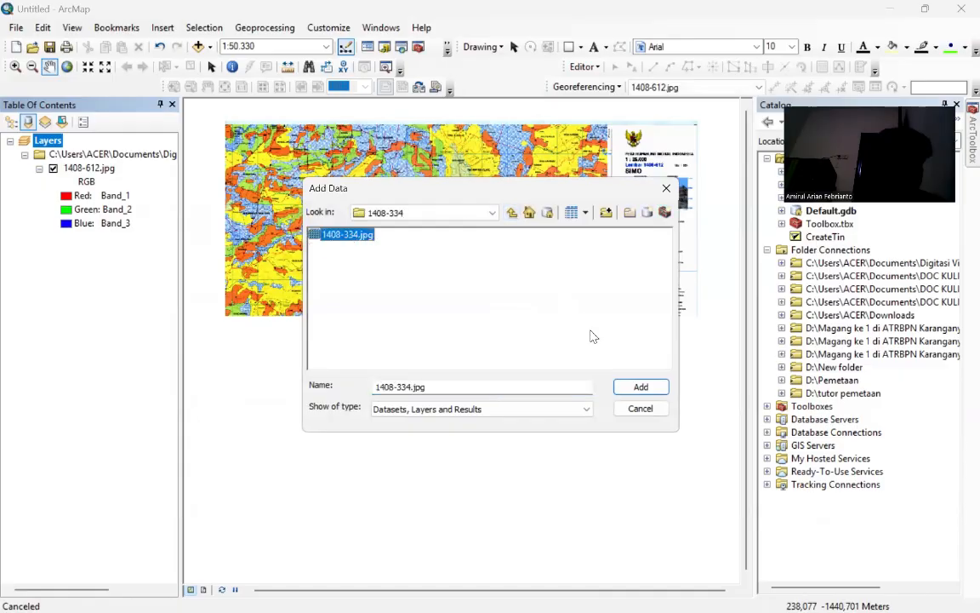
pyautogui.click(640, 387)
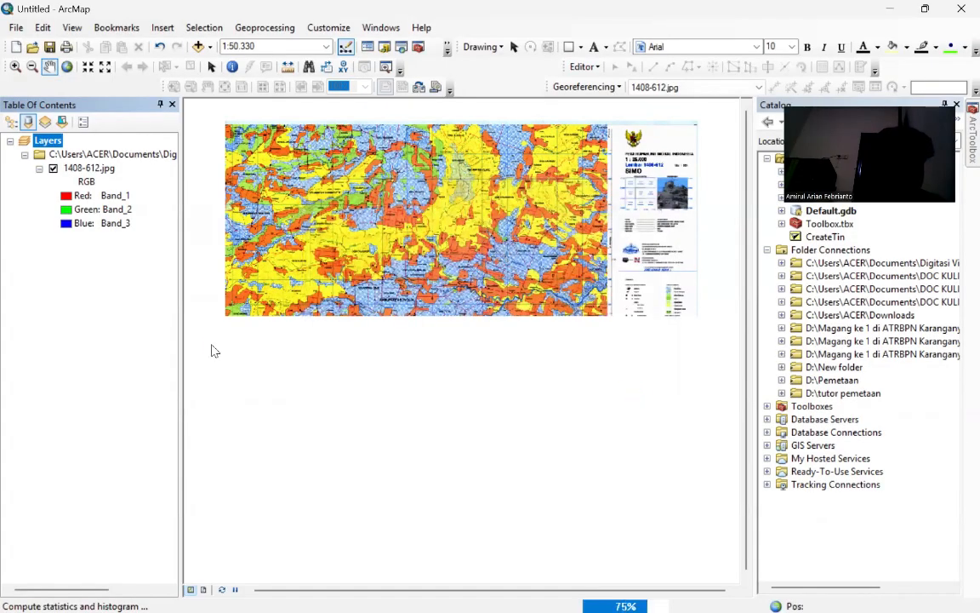
pyautogui.click(612, 384)
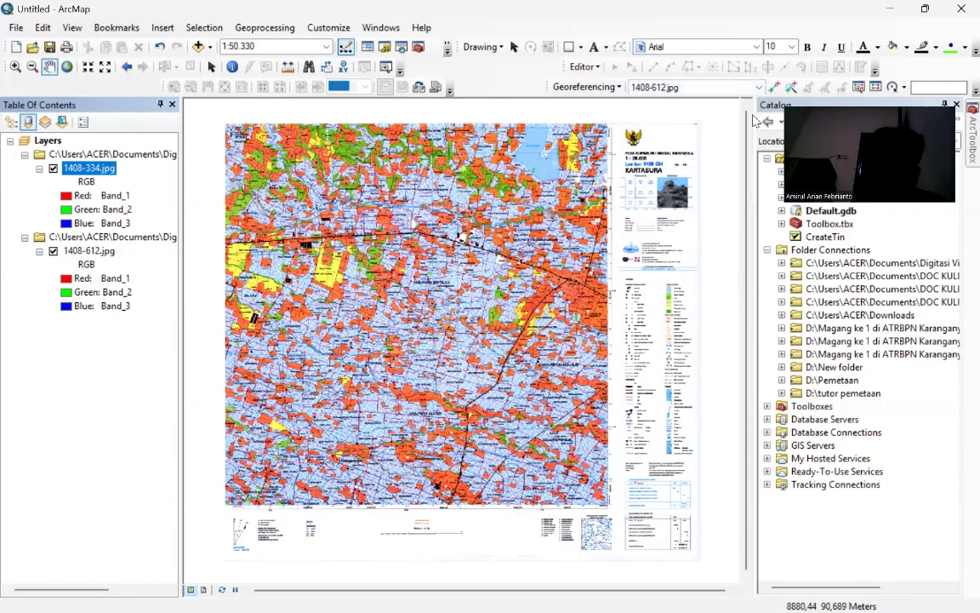
# - Try to start an edit session on the map layers
pyautogui.click(358, 18)
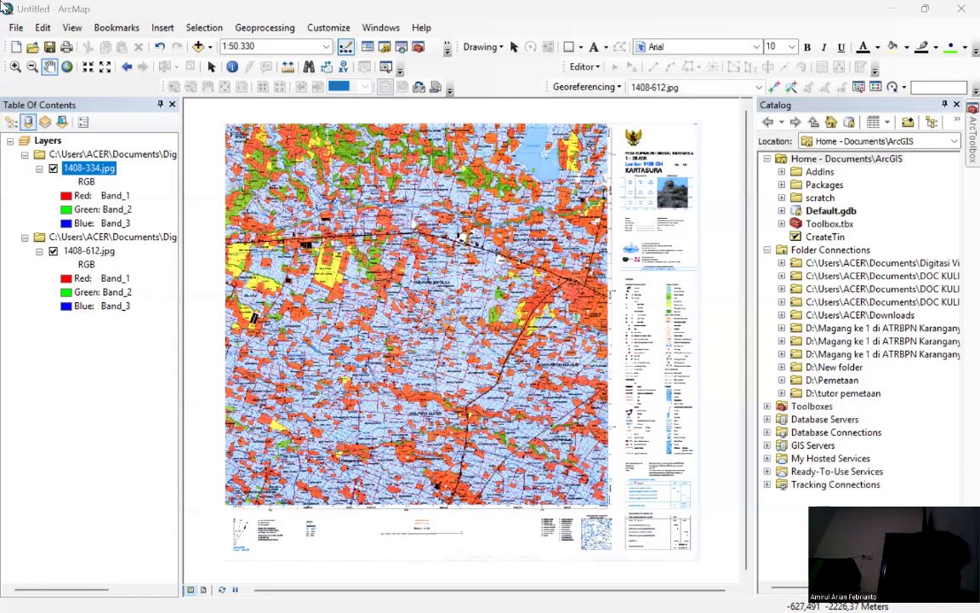
pyautogui.click(585, 66)
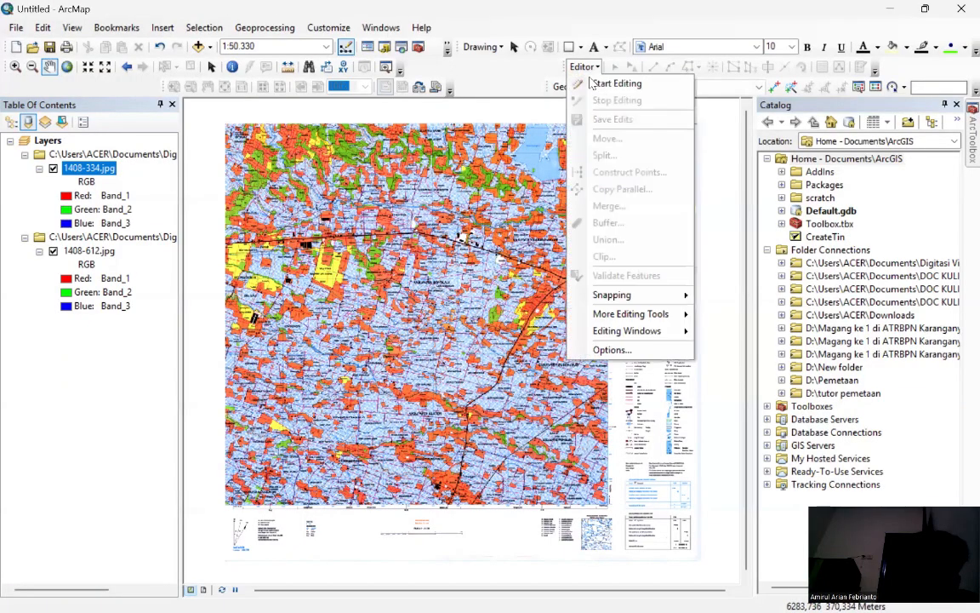
pyautogui.click(598, 80)
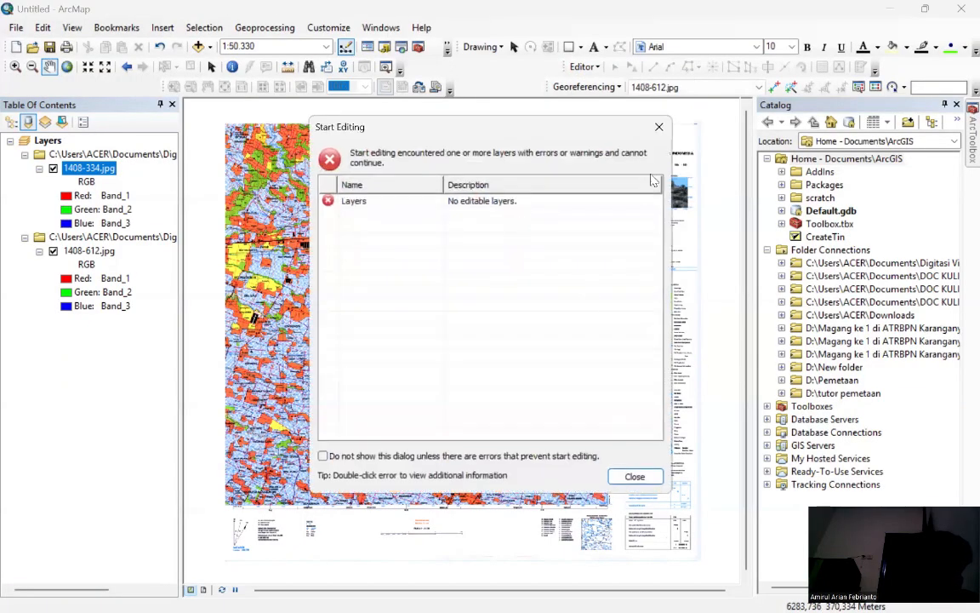
pyautogui.press('Escape')
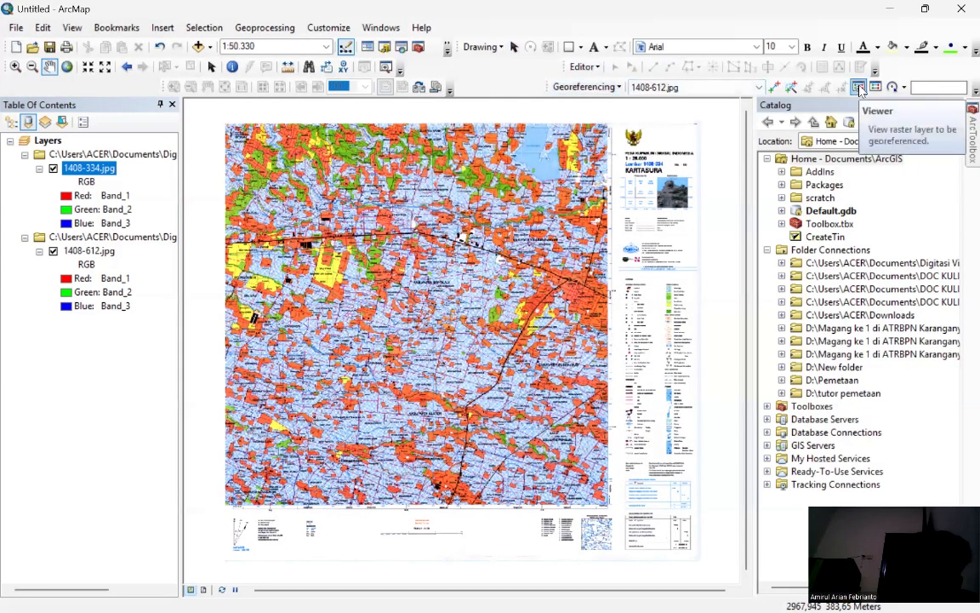
# - Set 1408-334.jpg as the georeferencing target and start adding control points near the sheet's northwest corner
pyautogui.click(774, 87)
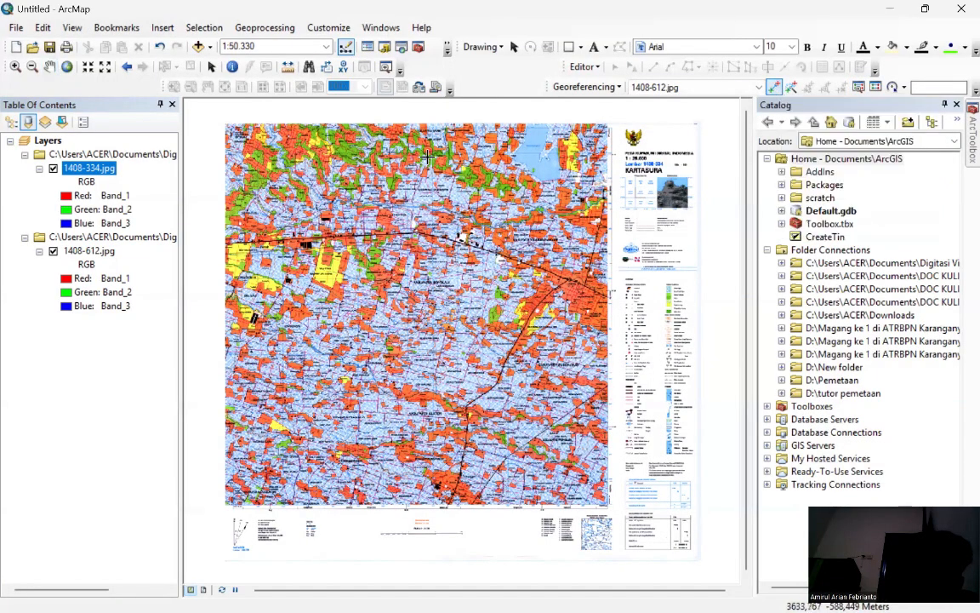
pyautogui.scroll(1, 243, 162)
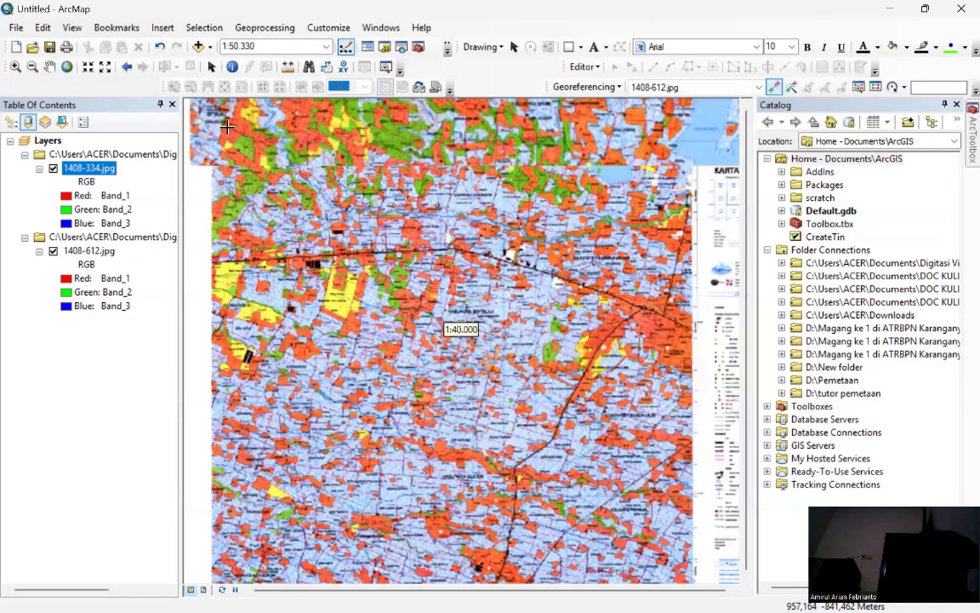
pyautogui.scroll(2, 226, 115)
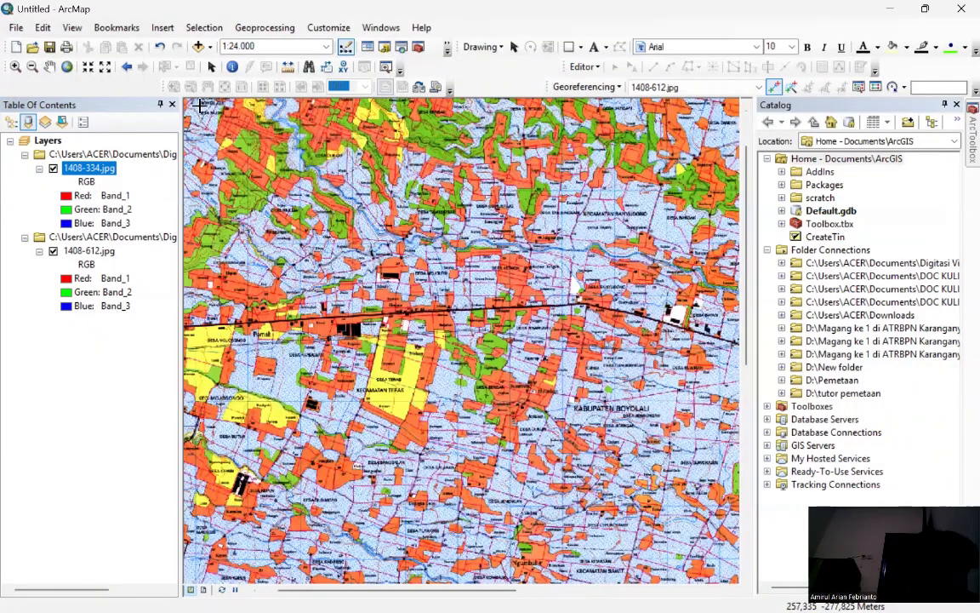
pyautogui.click(49, 67)
pyautogui.scroll(4, 403, 256)
pyautogui.moveTo(343, 195); pyautogui.dragTo(373, 335)
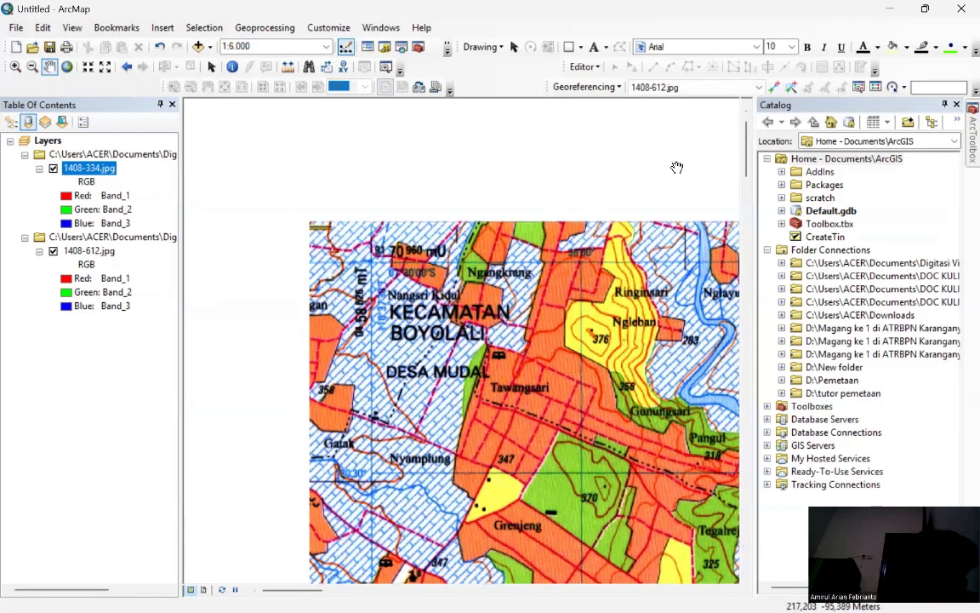
pyautogui.click(775, 88)
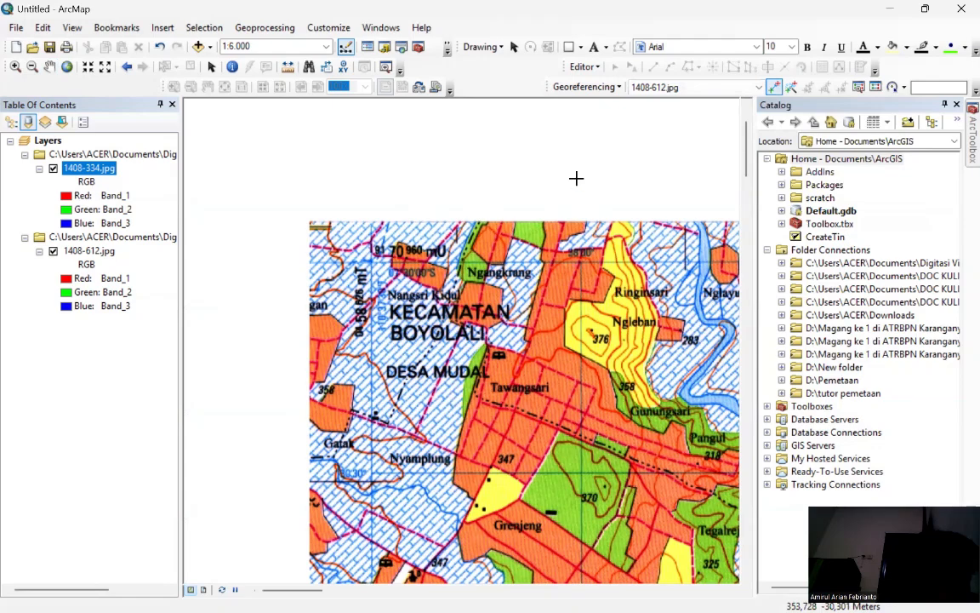
pyautogui.click(706, 90)
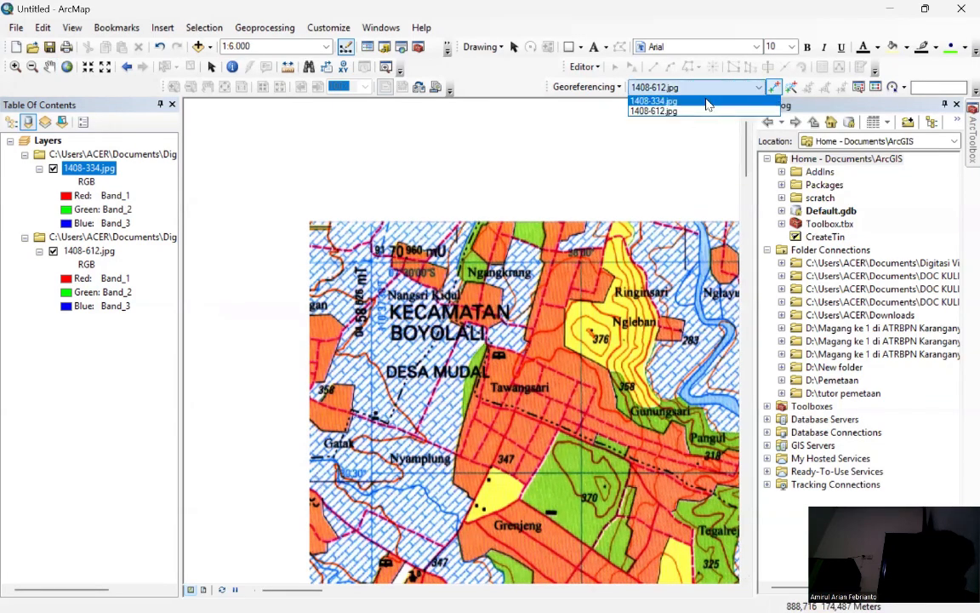
pyautogui.click(704, 101)
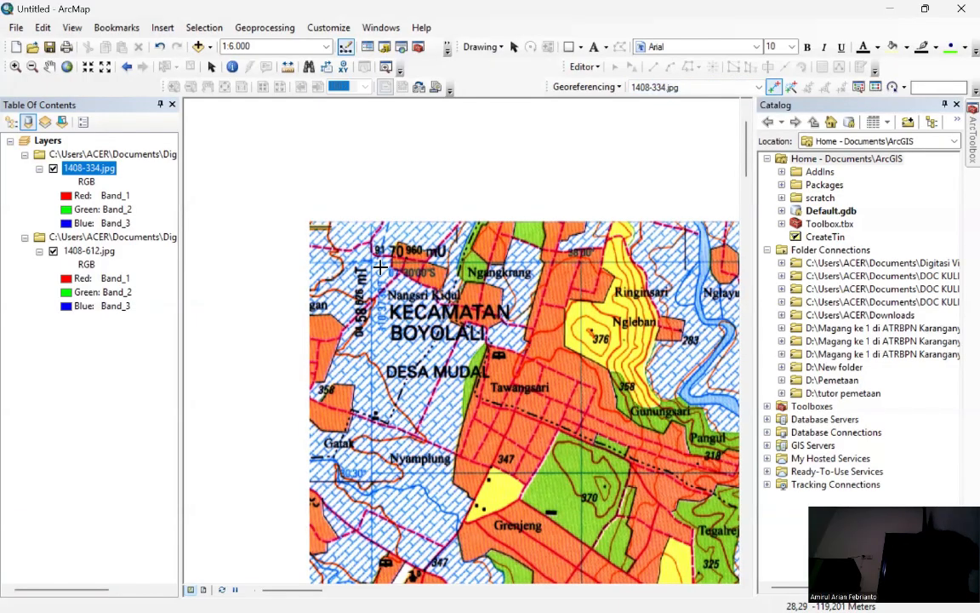
pyautogui.scroll(3, 380, 266)
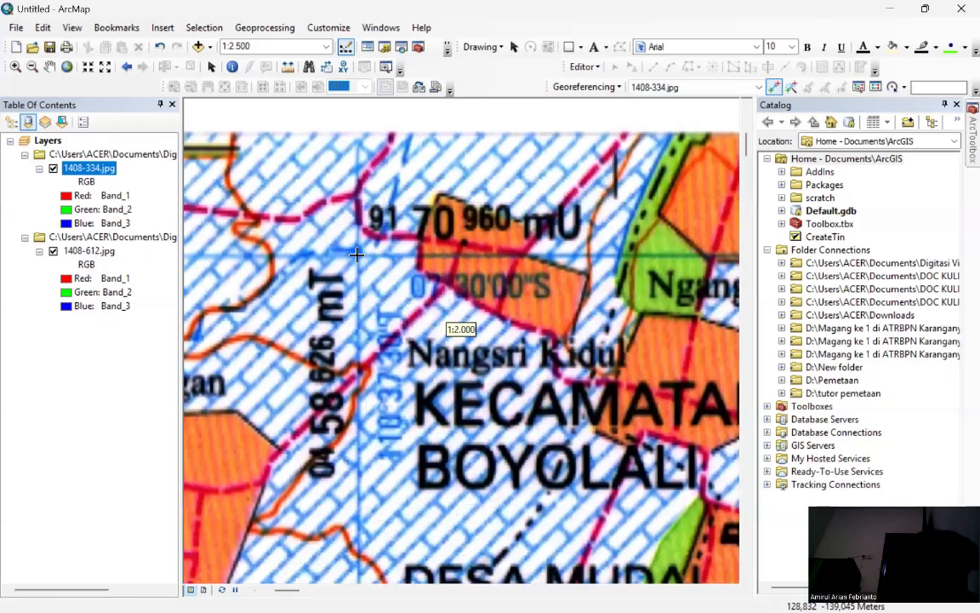
pyautogui.scroll(3, 356, 254)
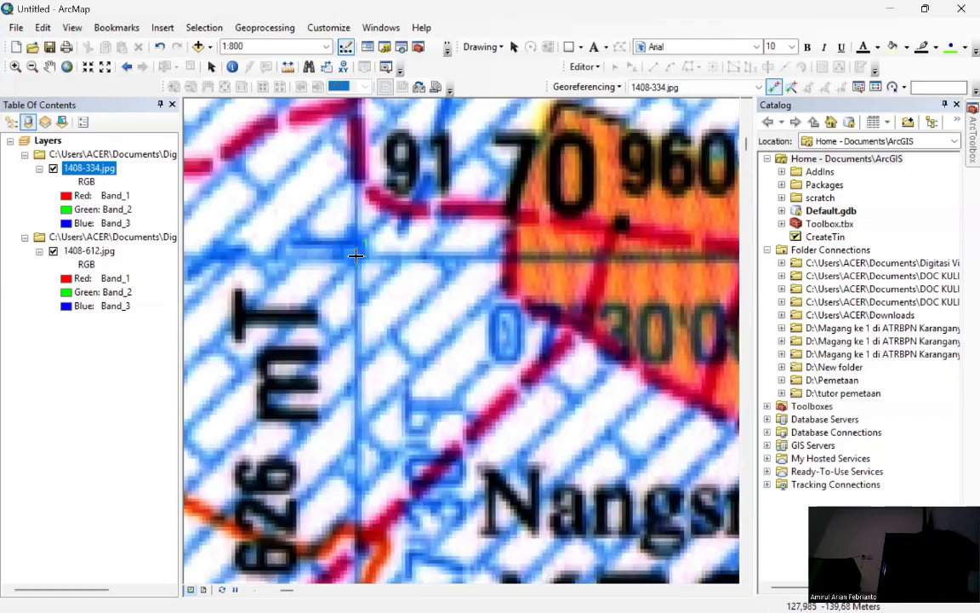
pyautogui.rightClick(355, 255)
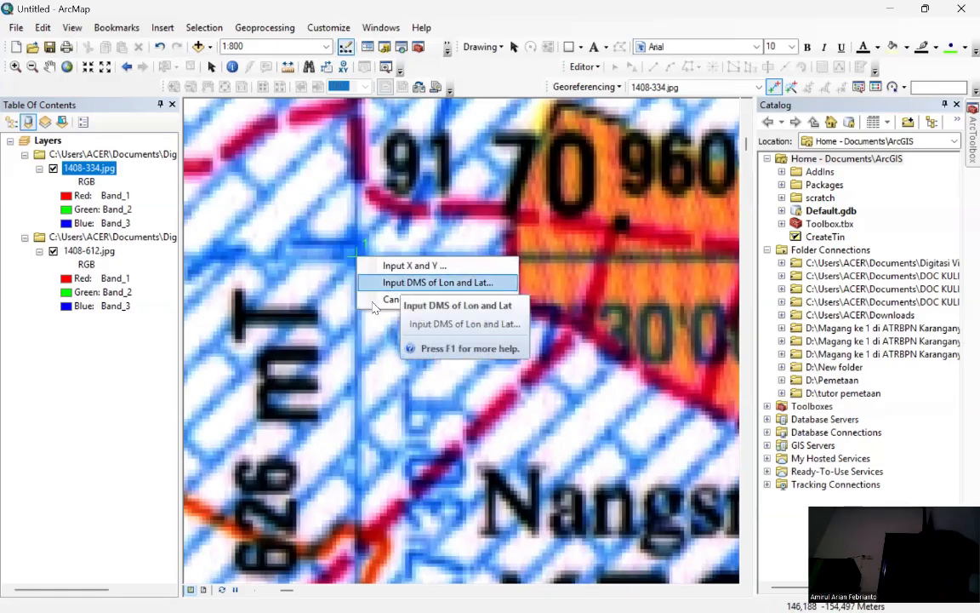
pyautogui.click(400, 282)
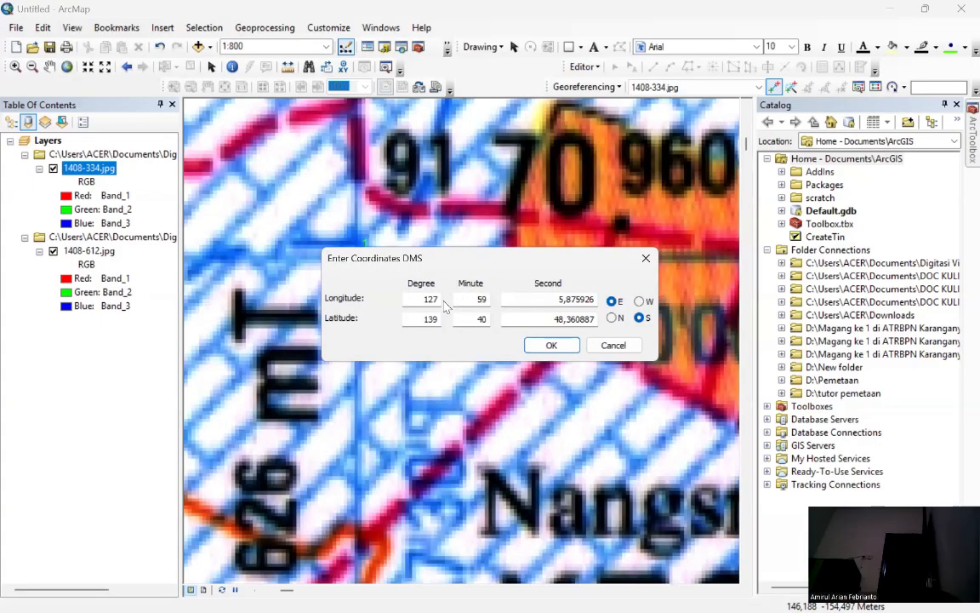
pyautogui.doubleClick(431, 299)
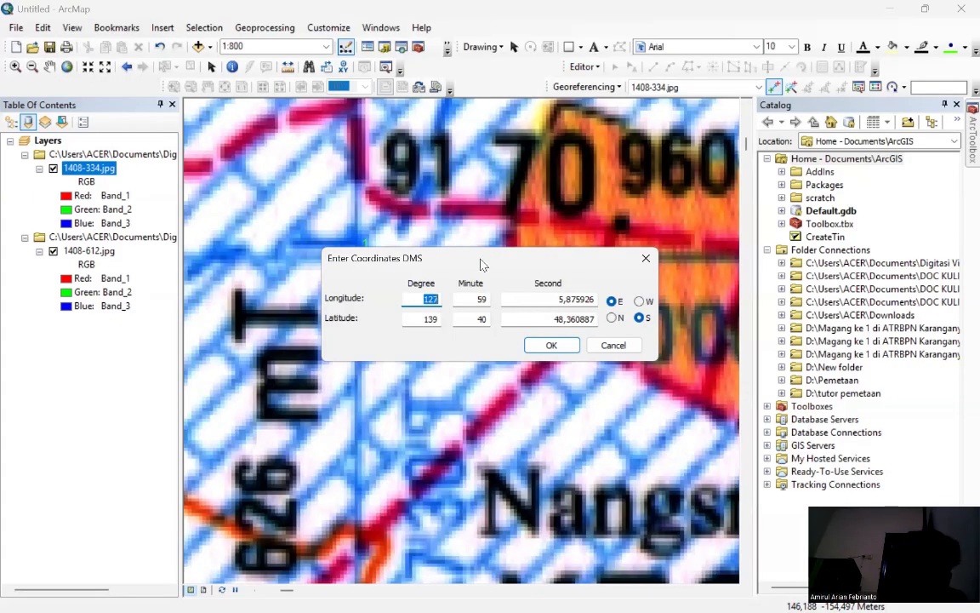
pyautogui.moveTo(484, 265); pyautogui.dragTo(602, 265)
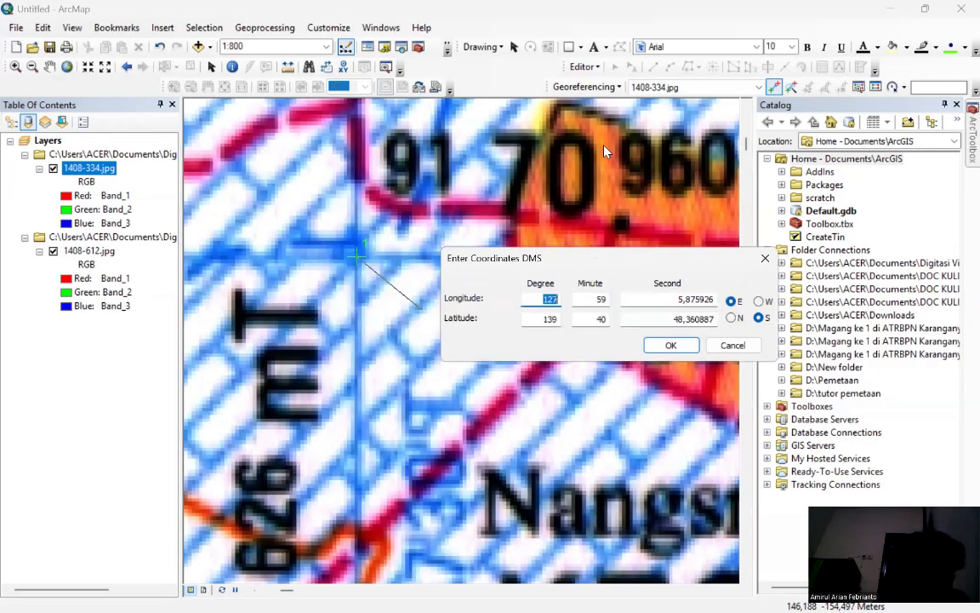
pyautogui.click(764, 259)
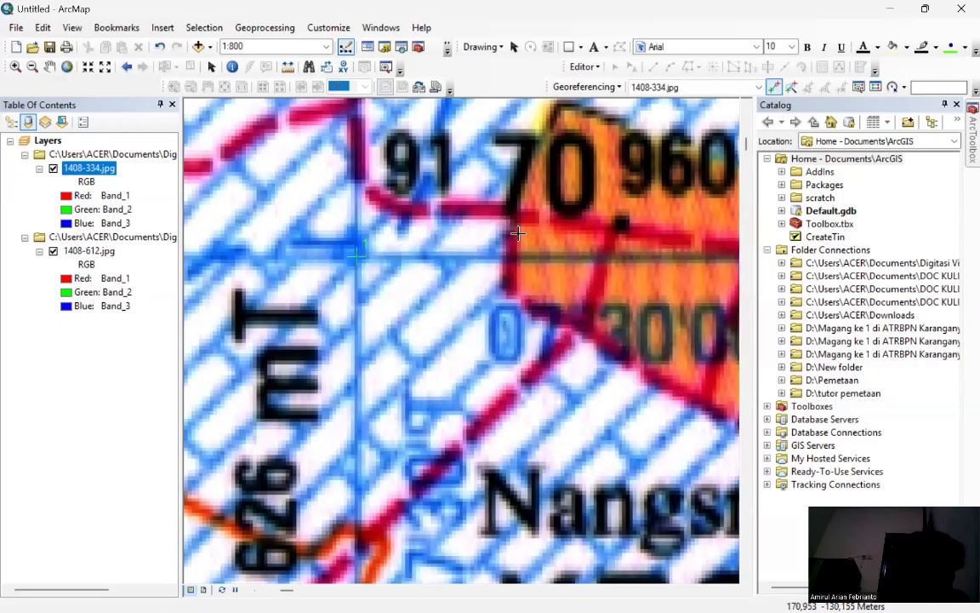
# - Place a control point on the northwest grid corner of 1408-334.jpg and set its DMS longitude to 110° 37' 30" E
pyautogui.scroll(1, 355, 268)
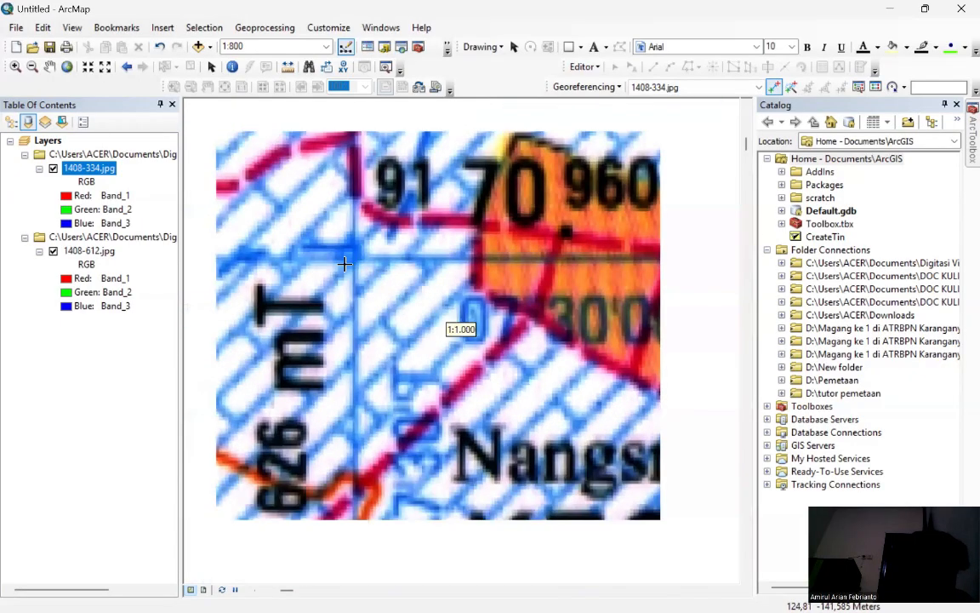
pyautogui.scroll(3, 355, 268)
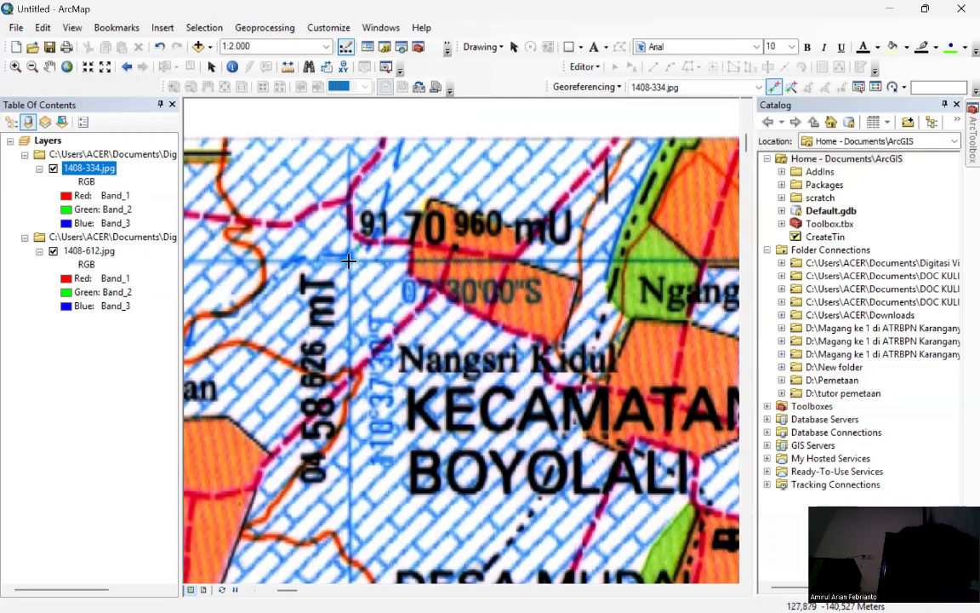
pyautogui.rightClick(349, 259)
pyautogui.click(384, 284)
pyautogui.moveTo(408, 258); pyautogui.dragTo(361, 124)
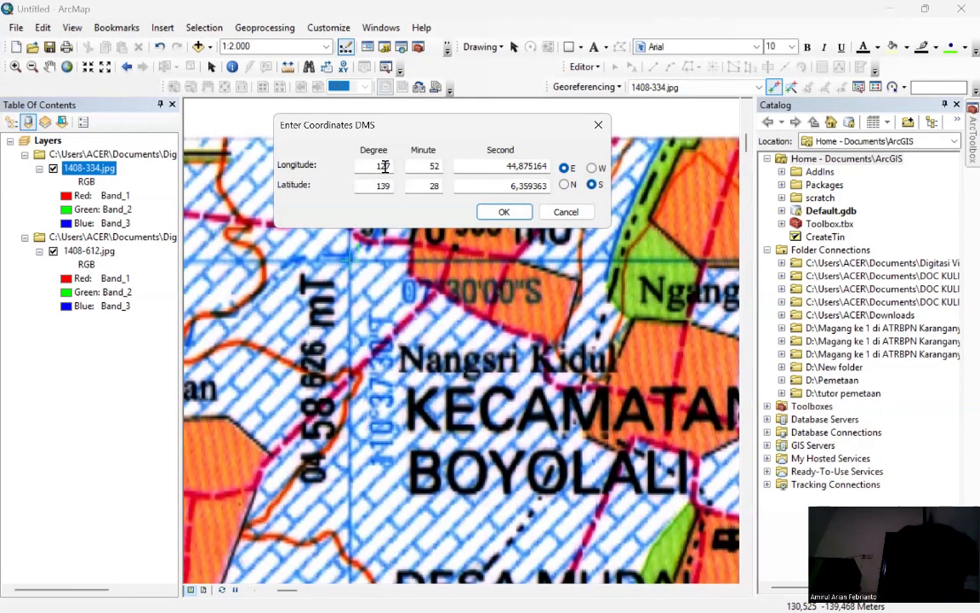
pyautogui.doubleClick(384, 166)
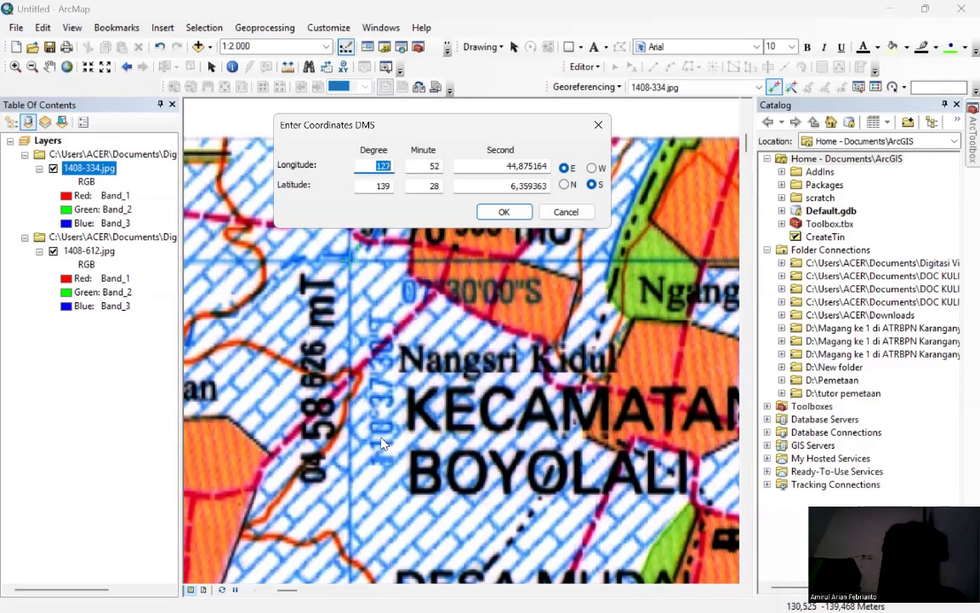
pyautogui.write('110')
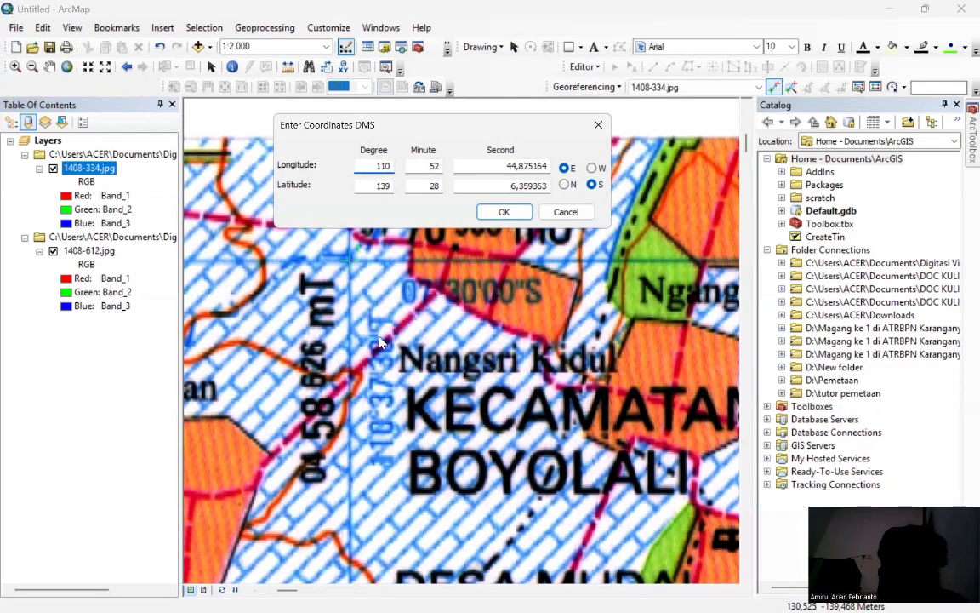
pyautogui.doubleClick(423, 166)
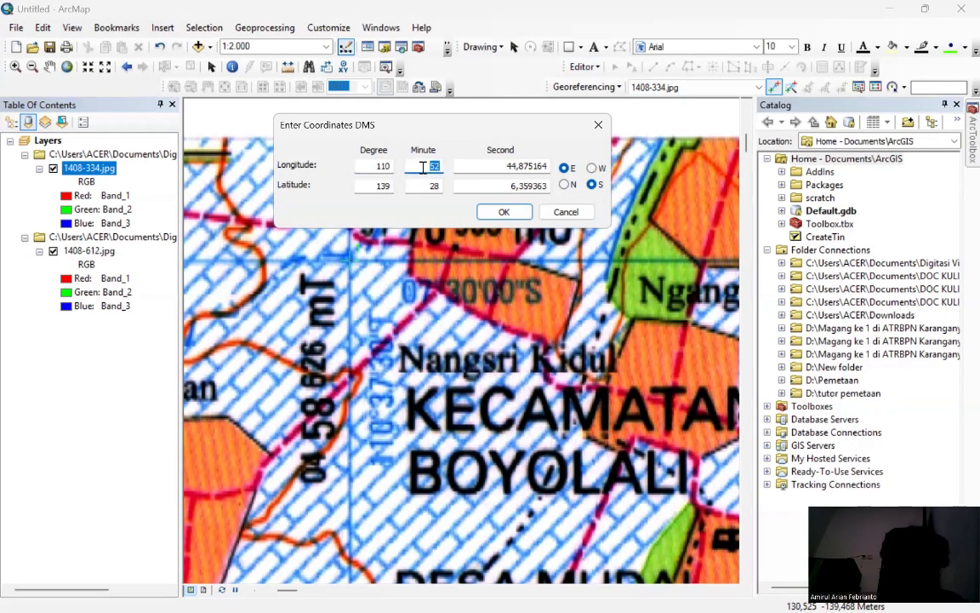
pyautogui.write('37')
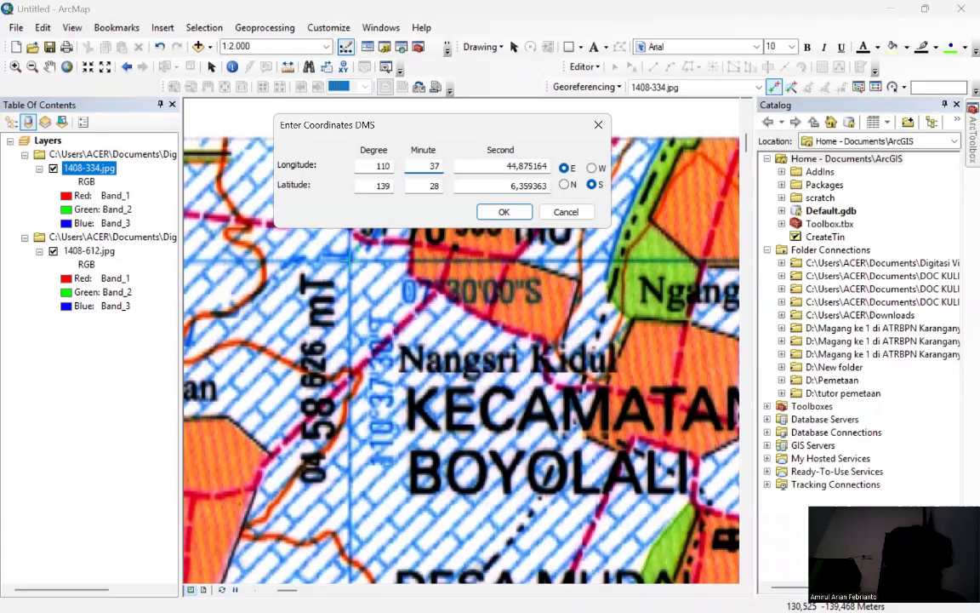
pyautogui.doubleClick(481, 167)
pyautogui.write('300')
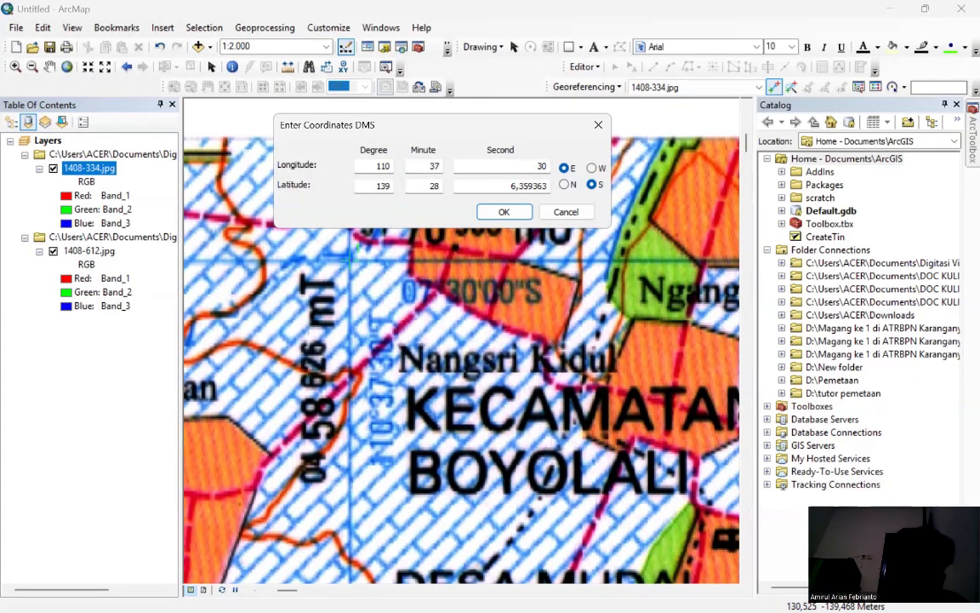
# - Set the control point's latitude to 07° 30' 00" S and apply the coordinates
pyautogui.doubleClick(384, 184)
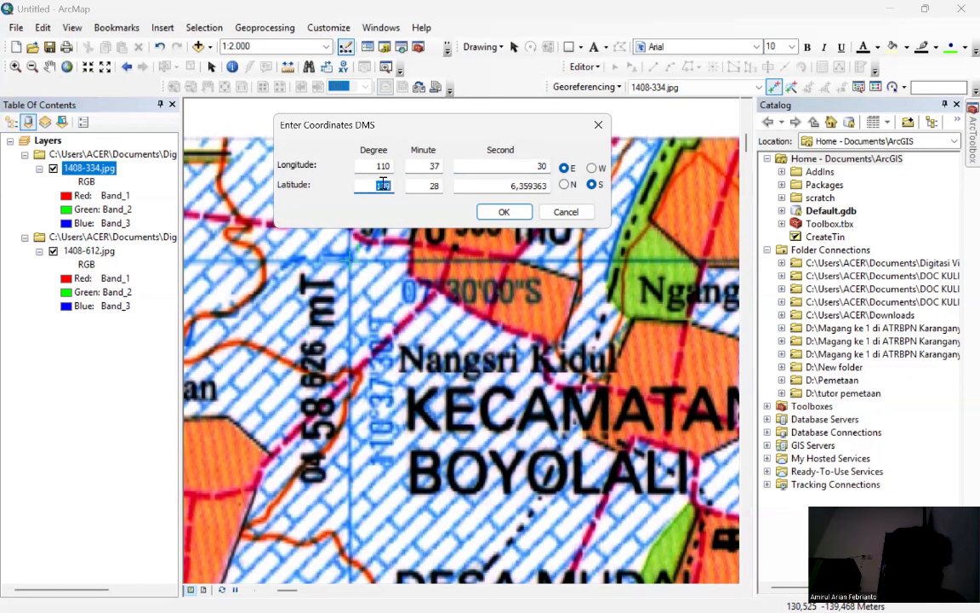
pyautogui.write('07')
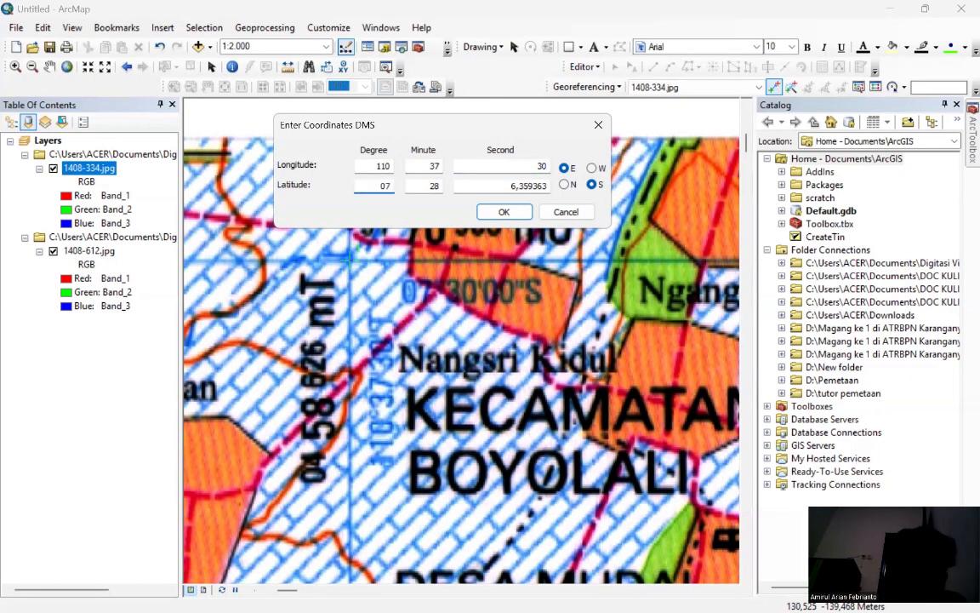
pyautogui.doubleClick(423, 187)
pyautogui.write('30')
pyautogui.doubleClick(506, 185)
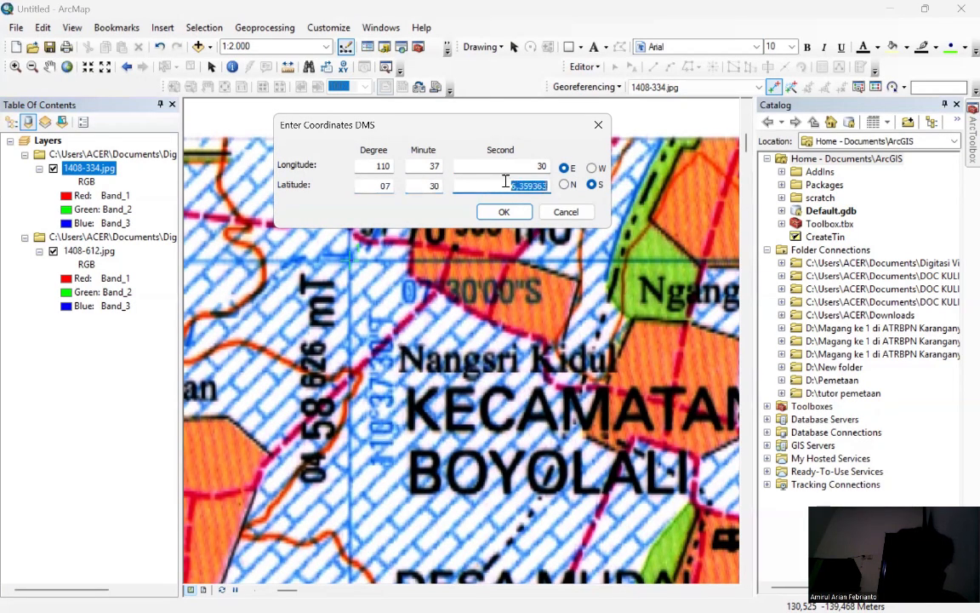
pyautogui.write('00')
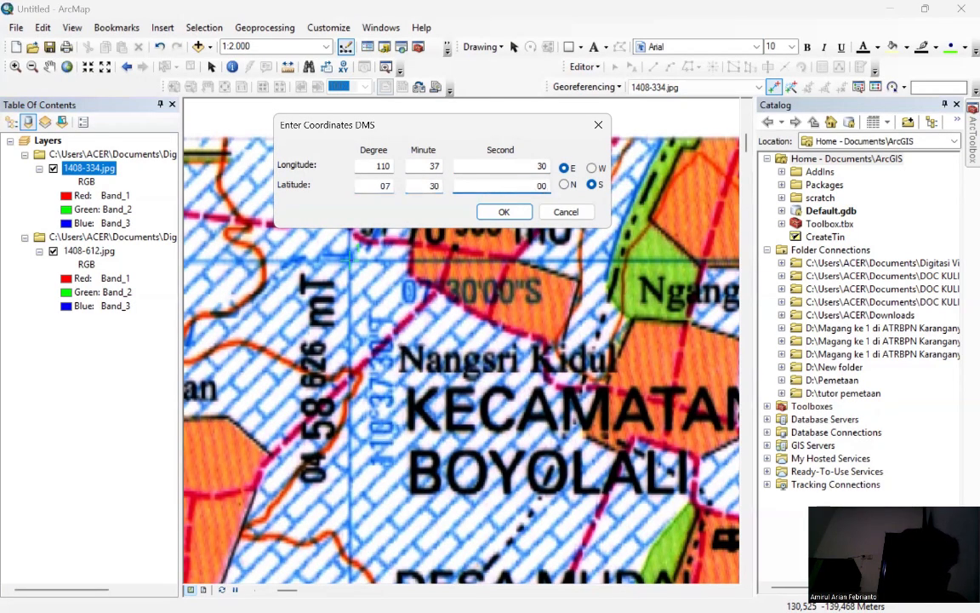
pyautogui.click(506, 217)
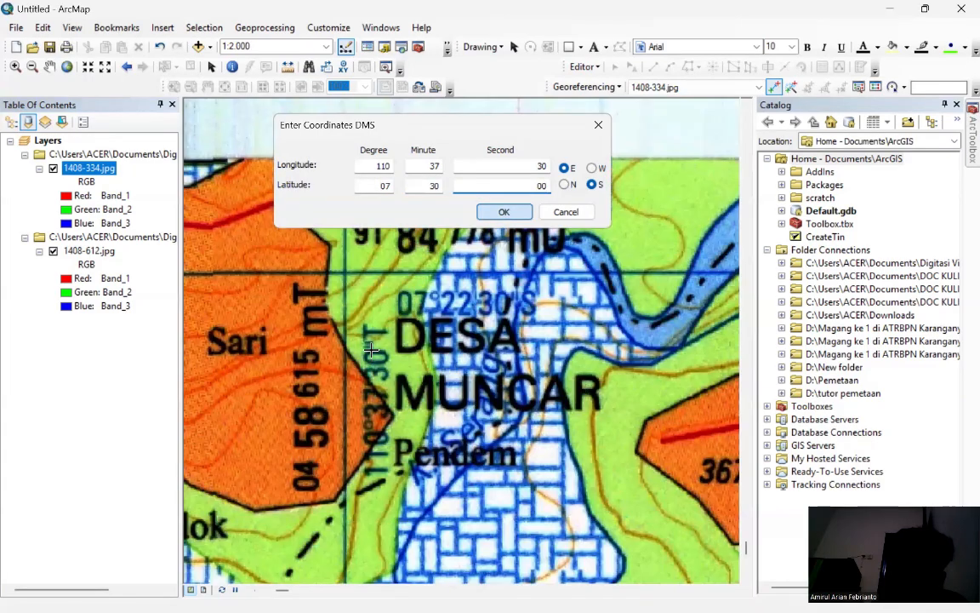
# - Place a control point on the northeast grid corner of 1408-334.jpg and open its DMS longitude and latitude entry
pyautogui.scroll(1, 361, 313)
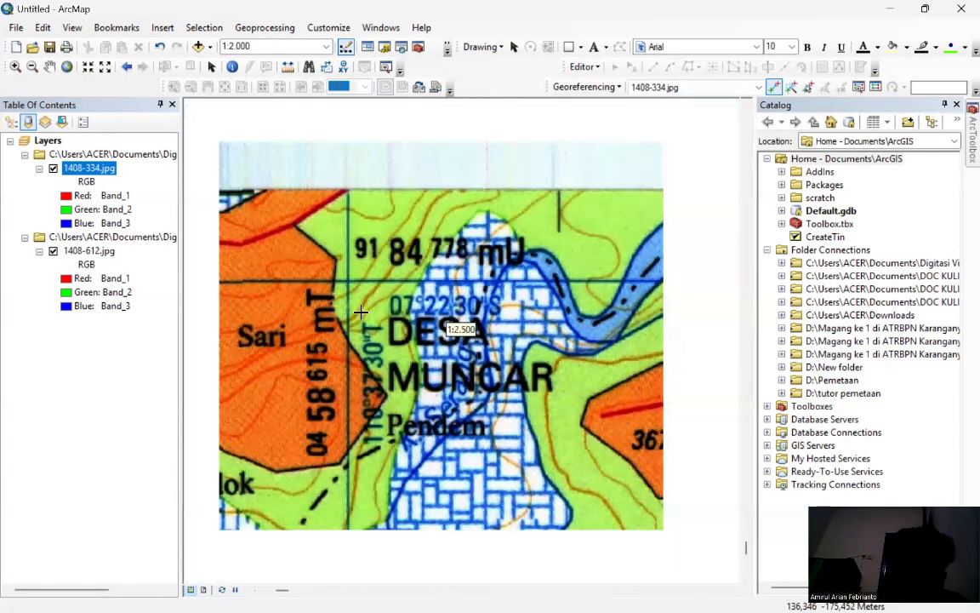
pyautogui.scroll(1, 361, 312)
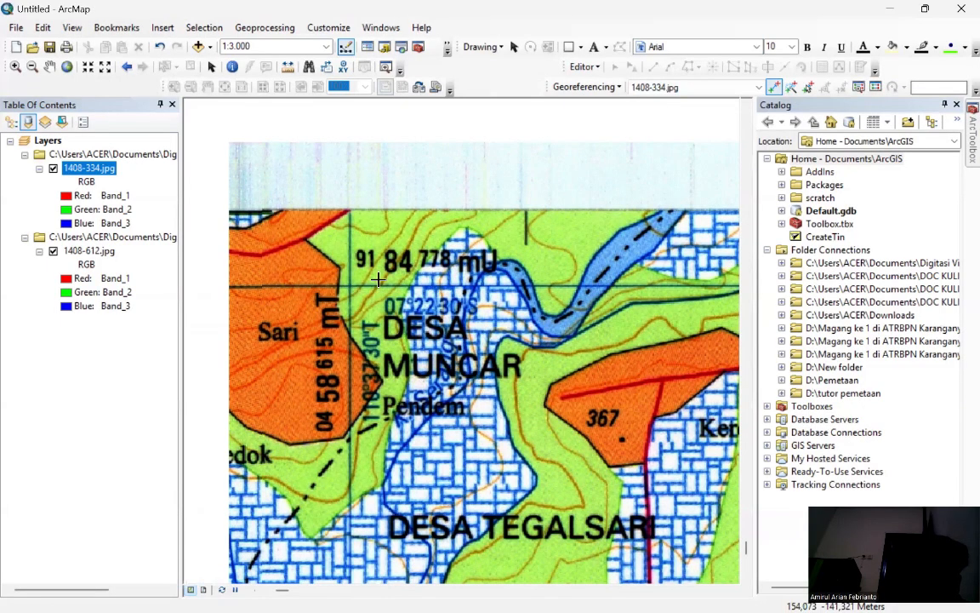
pyautogui.click(48, 66)
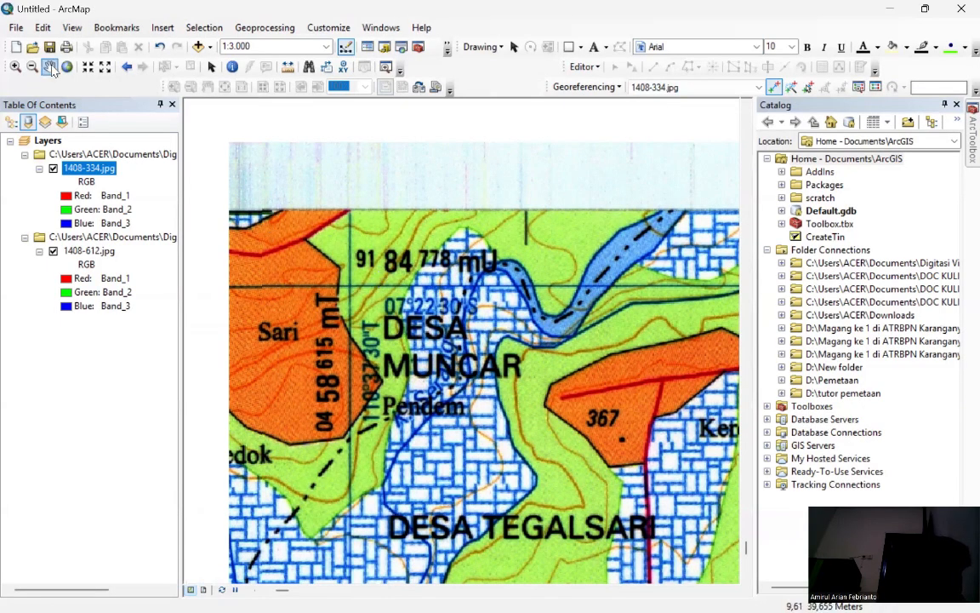
pyautogui.scroll(-2, 433, 294)
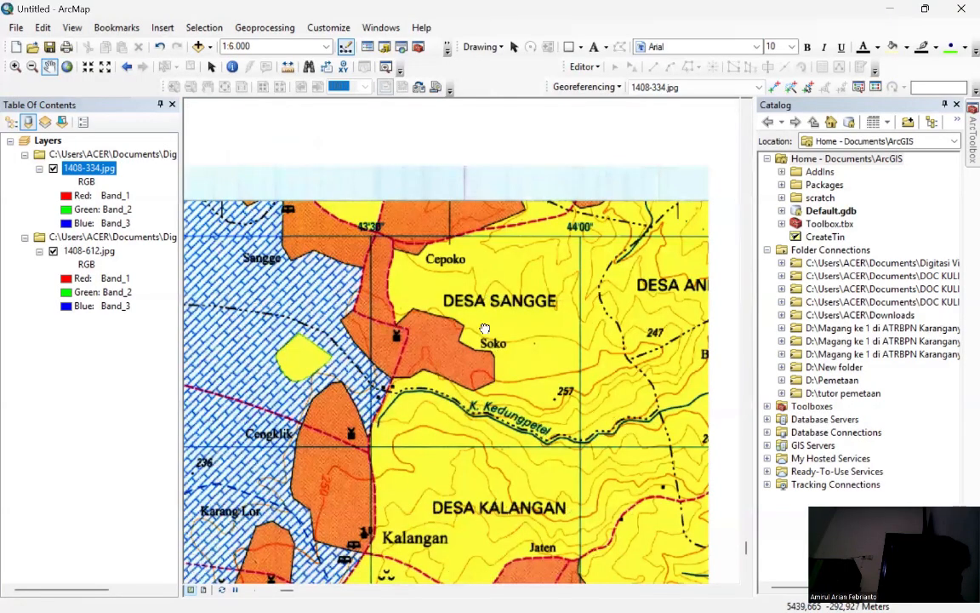
pyautogui.moveTo(540, 332); pyautogui.dragTo(457, 332)
pyautogui.scroll(-1, 418, 302)
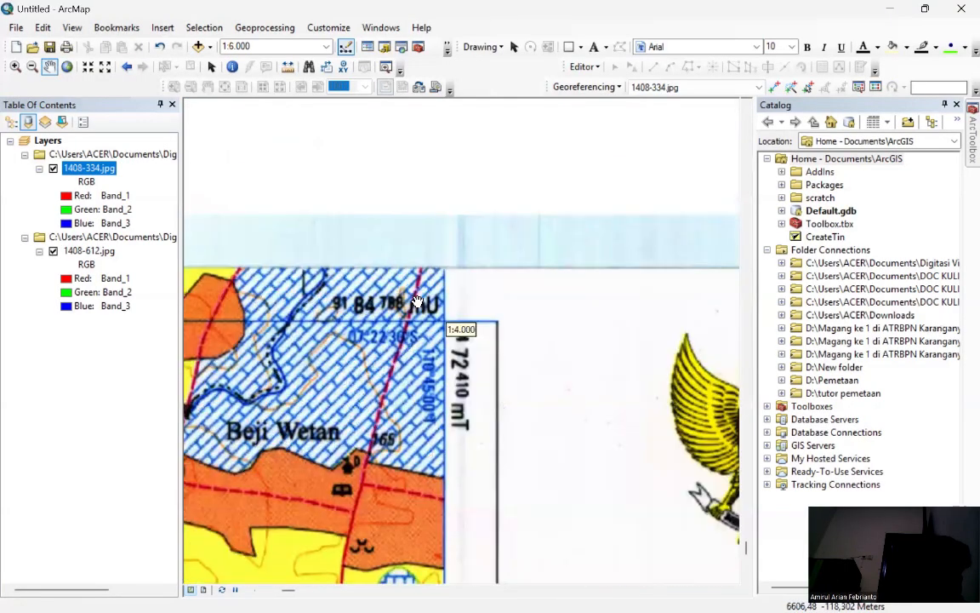
pyautogui.scroll(-2, 528, 283)
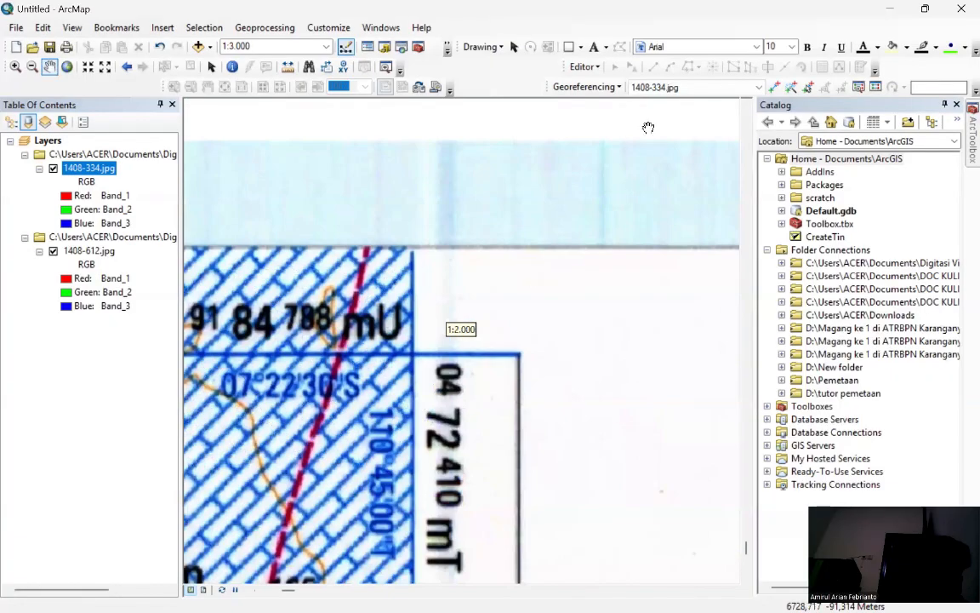
pyautogui.click(774, 86)
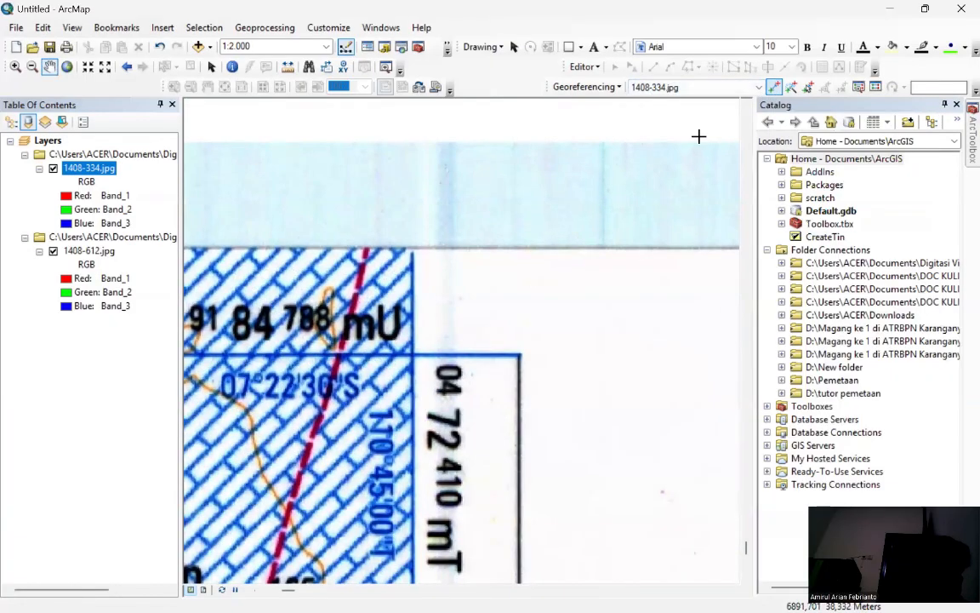
pyautogui.scroll(-1, 436, 311)
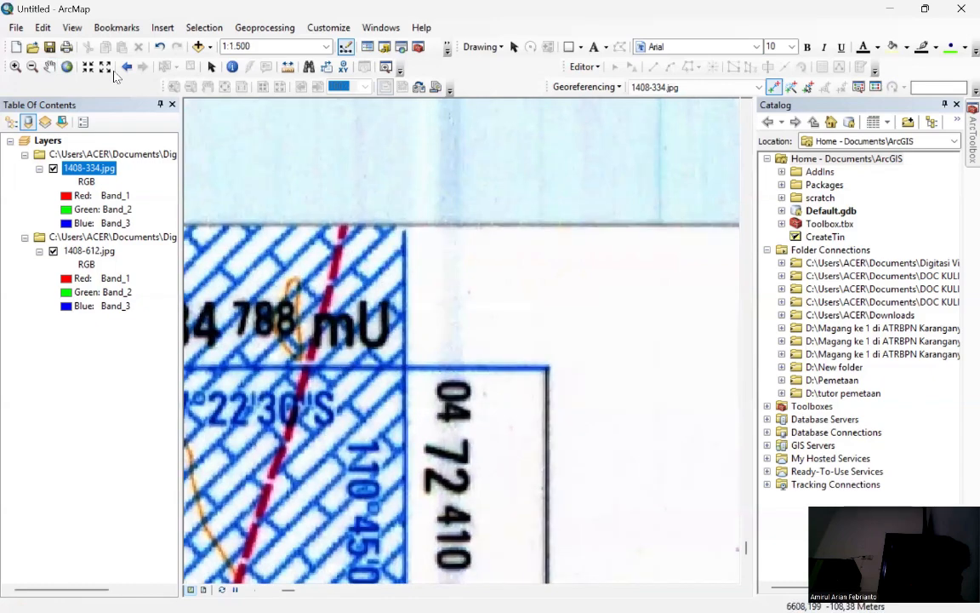
pyautogui.click(49, 67)
pyautogui.moveTo(337, 332); pyautogui.dragTo(380, 270)
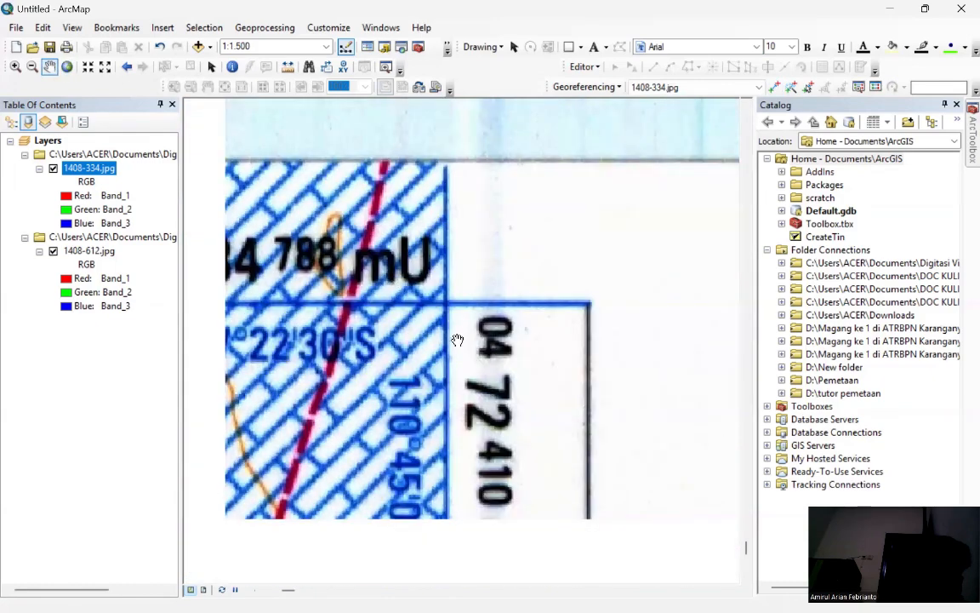
pyautogui.moveTo(457, 338); pyautogui.dragTo(490, 300)
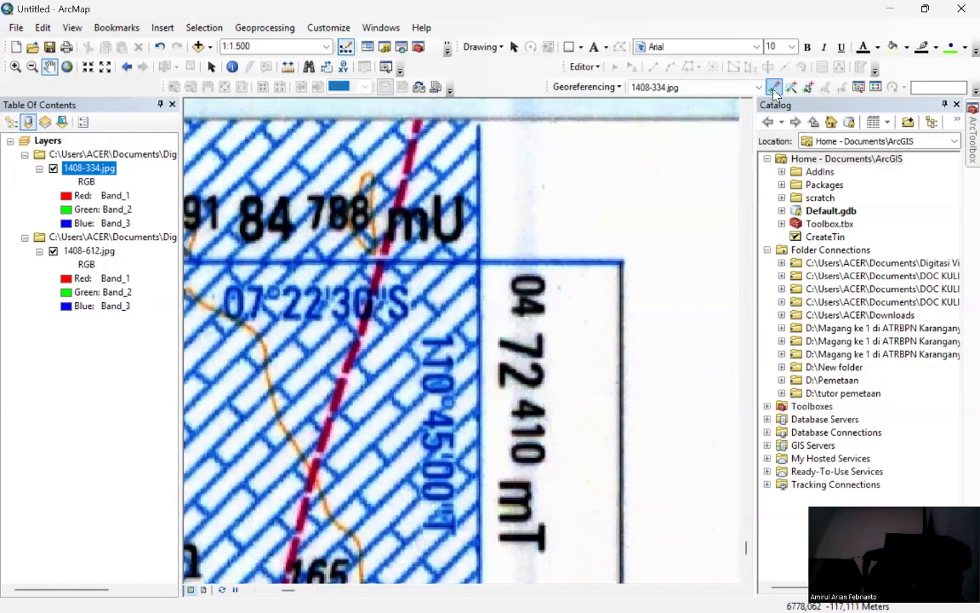
pyautogui.click(775, 88)
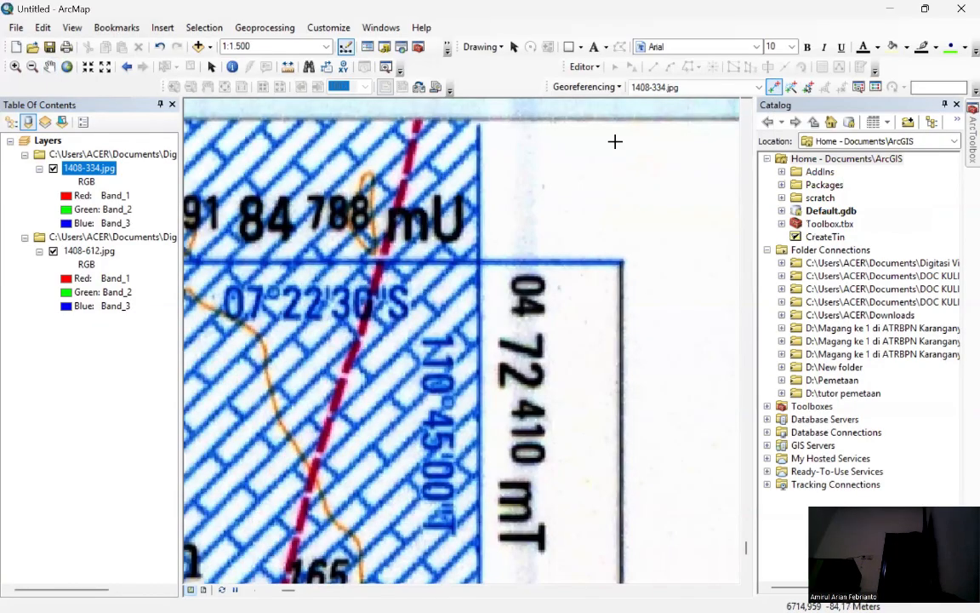
pyautogui.click(479, 260)
pyautogui.rightClick(478, 260)
pyautogui.click(503, 288)
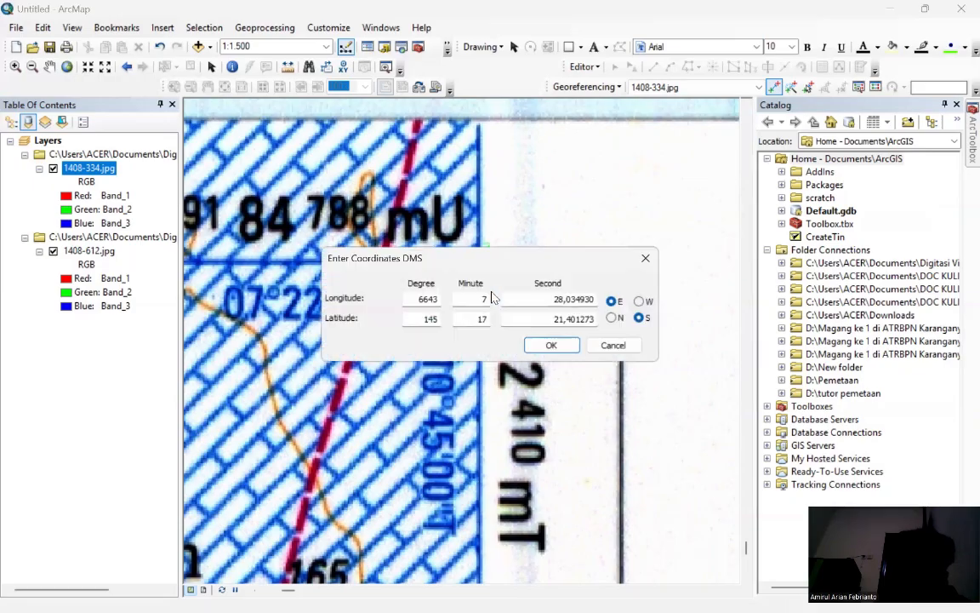
pyautogui.moveTo(472, 257); pyautogui.dragTo(484, 145)
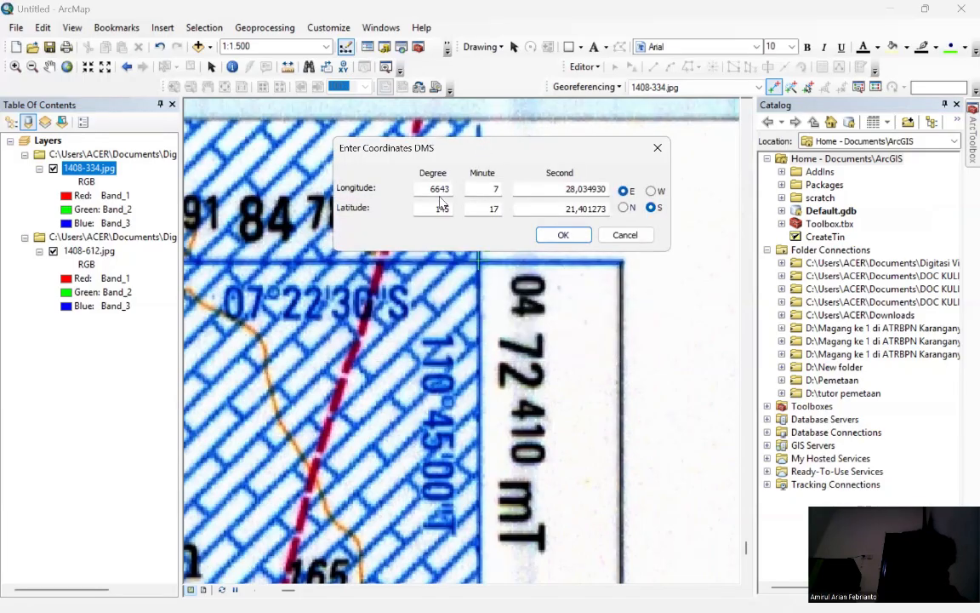
# - Set the northeast control point's longitude to 110° 45' 00" E
pyautogui.doubleClick(433, 189)
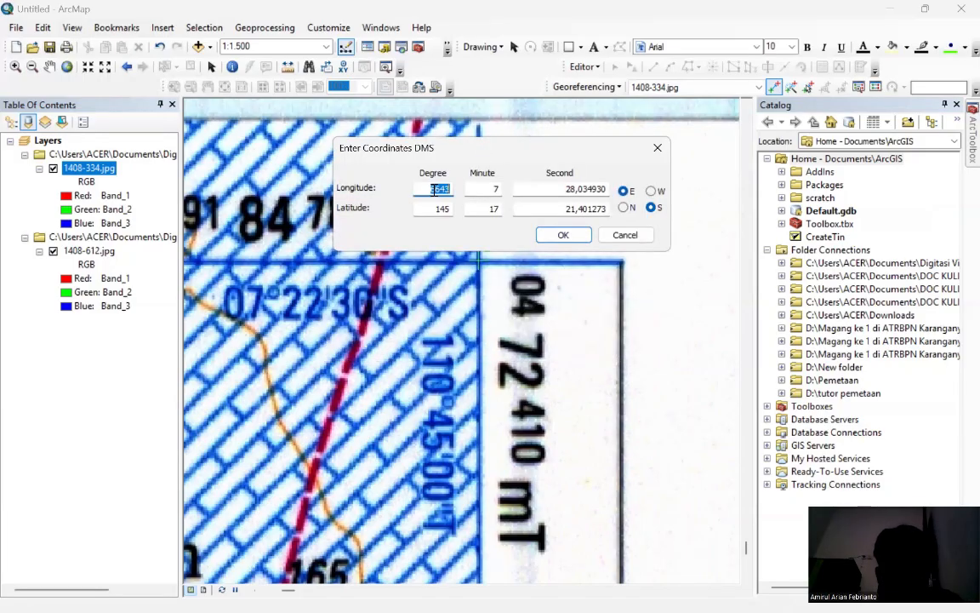
pyautogui.write('110')
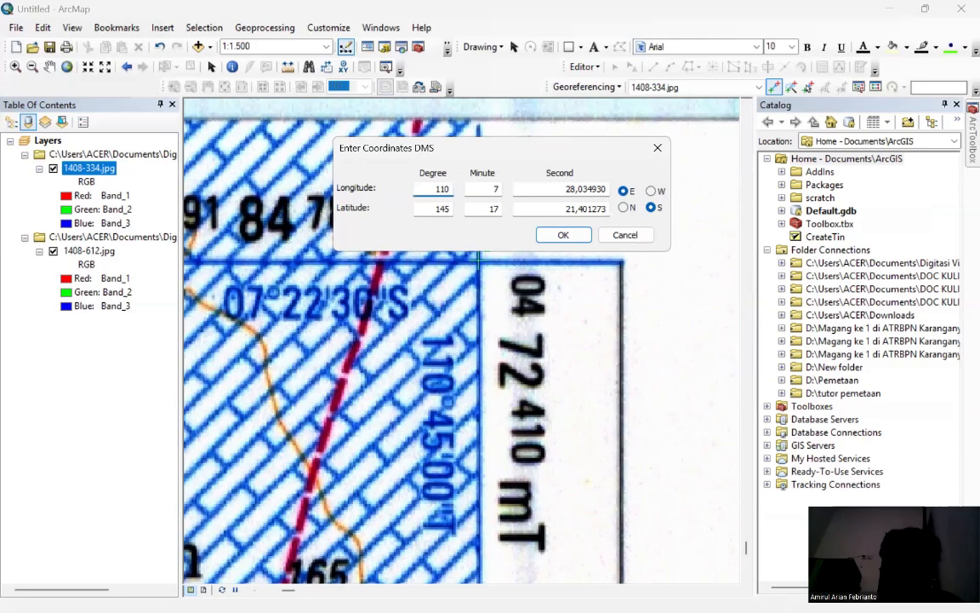
pyautogui.doubleClick(496, 189)
pyautogui.write('45')
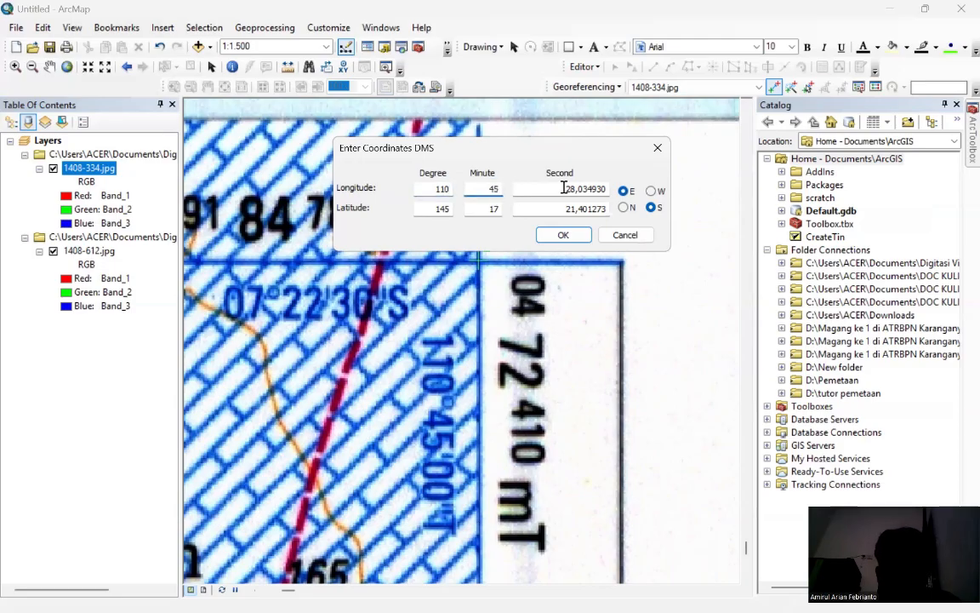
pyautogui.doubleClick(567, 188)
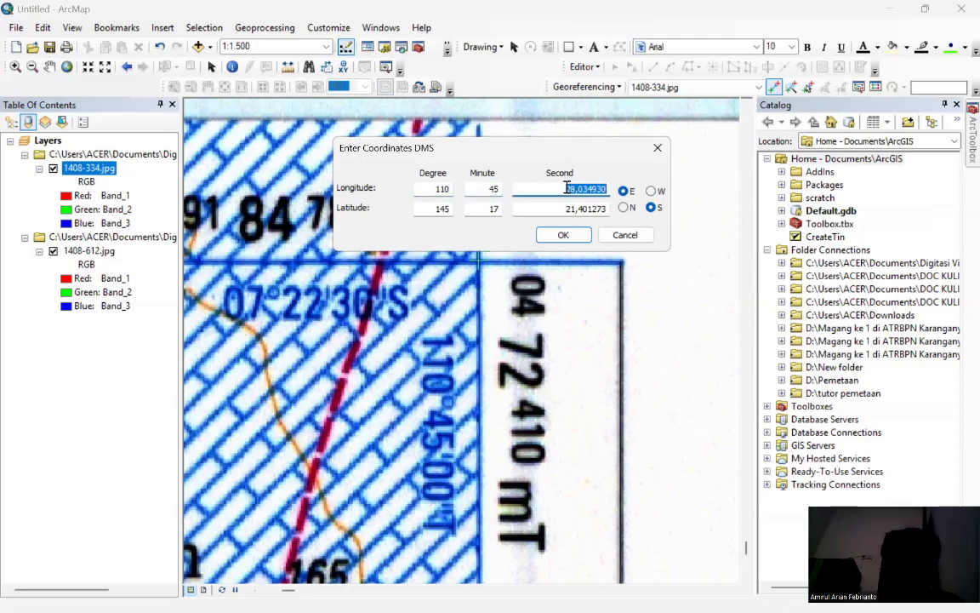
pyautogui.write('00')
# - Set the northeast control point's latitude to 07° 22' 30" S and apply the coordinates
pyautogui.doubleClick(436, 208)
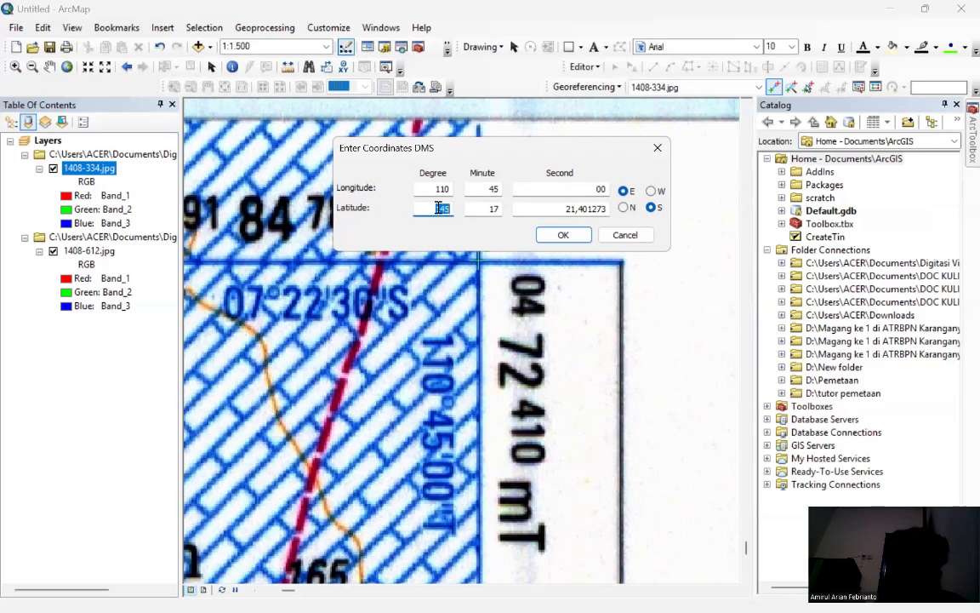
pyautogui.write('07')
pyautogui.doubleClick(493, 210)
pyautogui.write('22')
pyautogui.doubleClick(555, 212)
pyautogui.write('30')
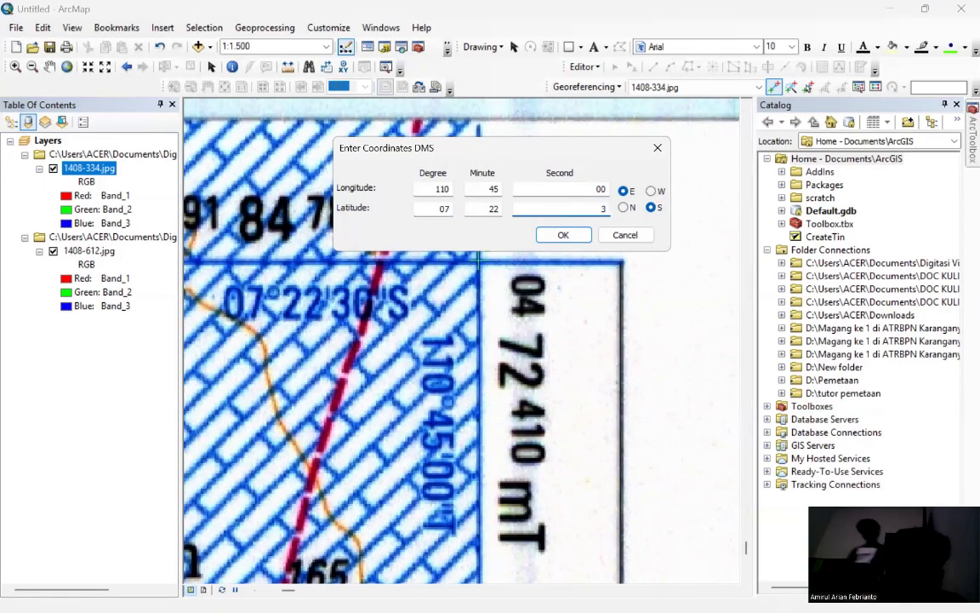
pyautogui.click(564, 235)
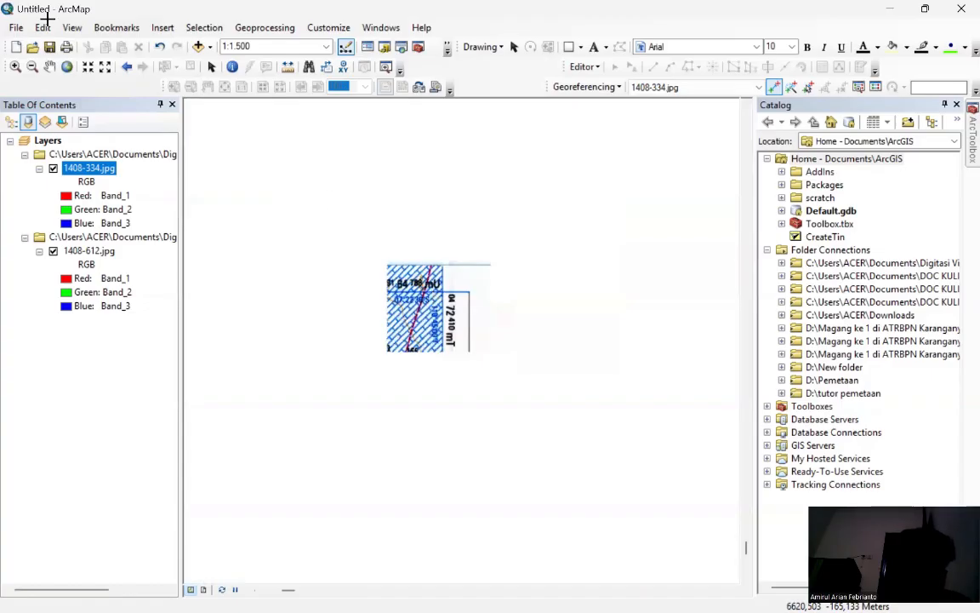
# - Place a control point on the southeast grid corner of 1408-334.jpg and open its DMS longitude and latitude entry
pyautogui.click(66, 66)
pyautogui.click(49, 67)
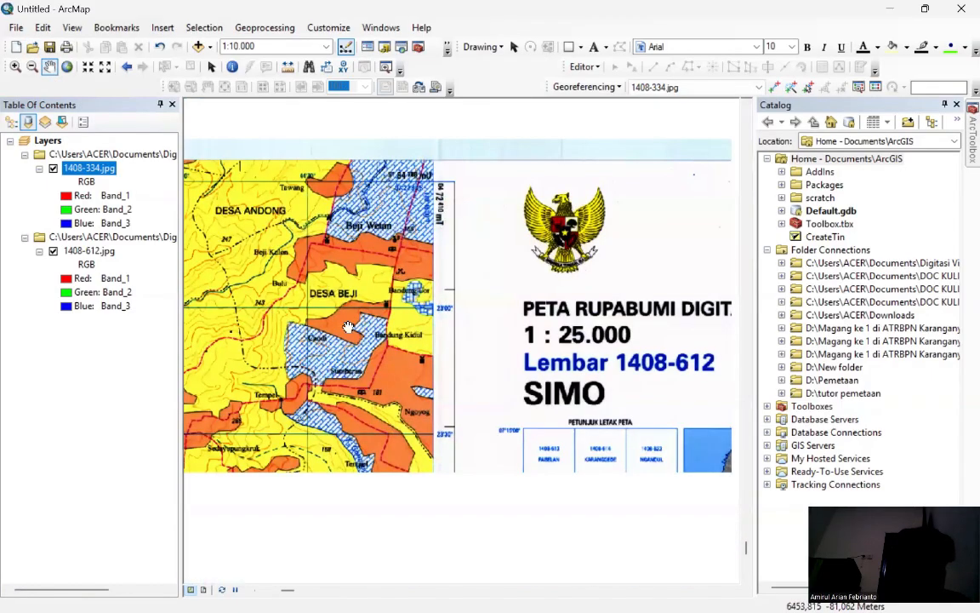
pyautogui.moveTo(313, 294); pyautogui.dragTo(344, 162)
pyautogui.moveTo(408, 241); pyautogui.dragTo(447, 400)
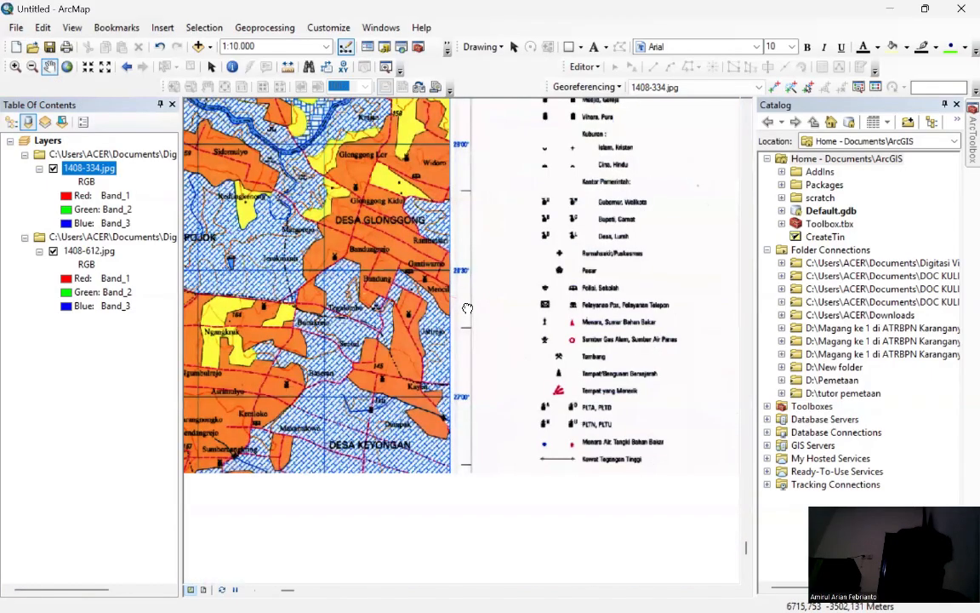
pyautogui.moveTo(418, 250); pyautogui.dragTo(514, 438)
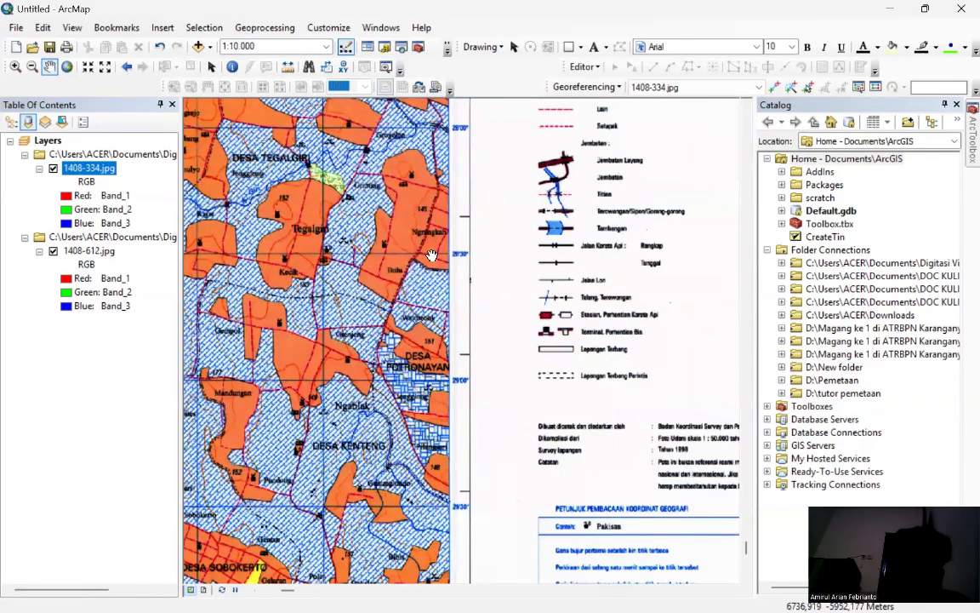
pyautogui.scroll(3, 493, 242)
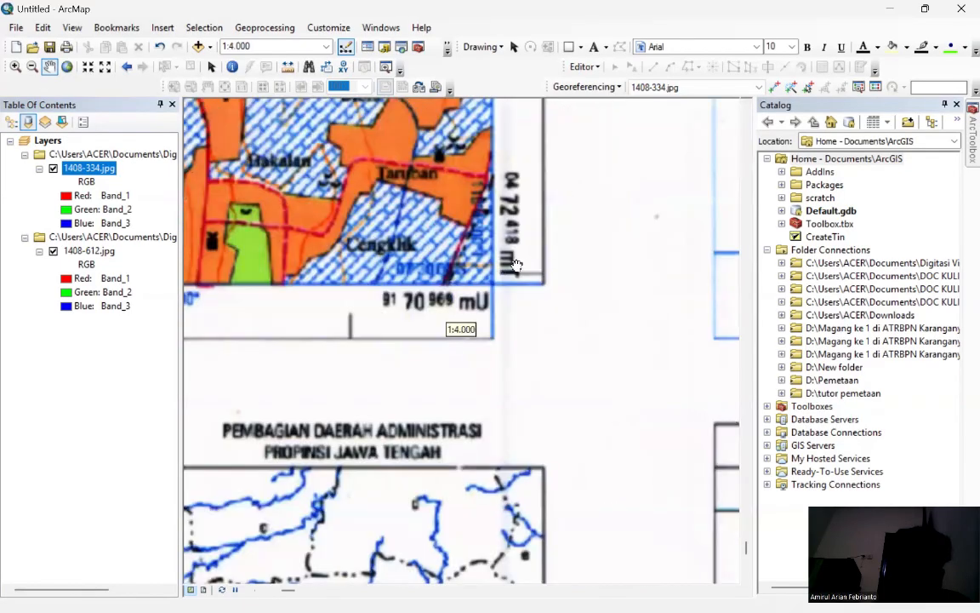
pyautogui.scroll(1, 516, 265)
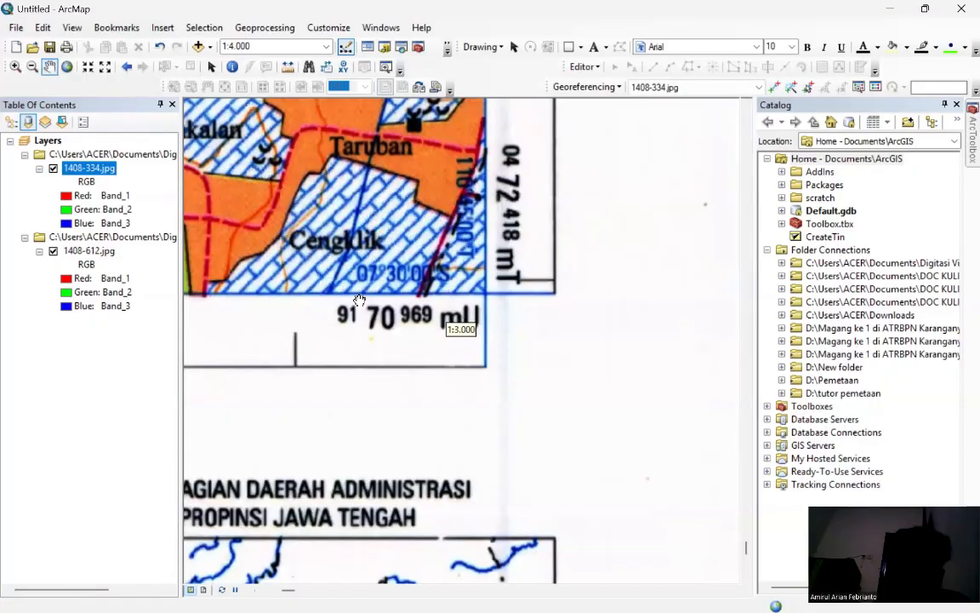
pyautogui.scroll(2, 498, 189)
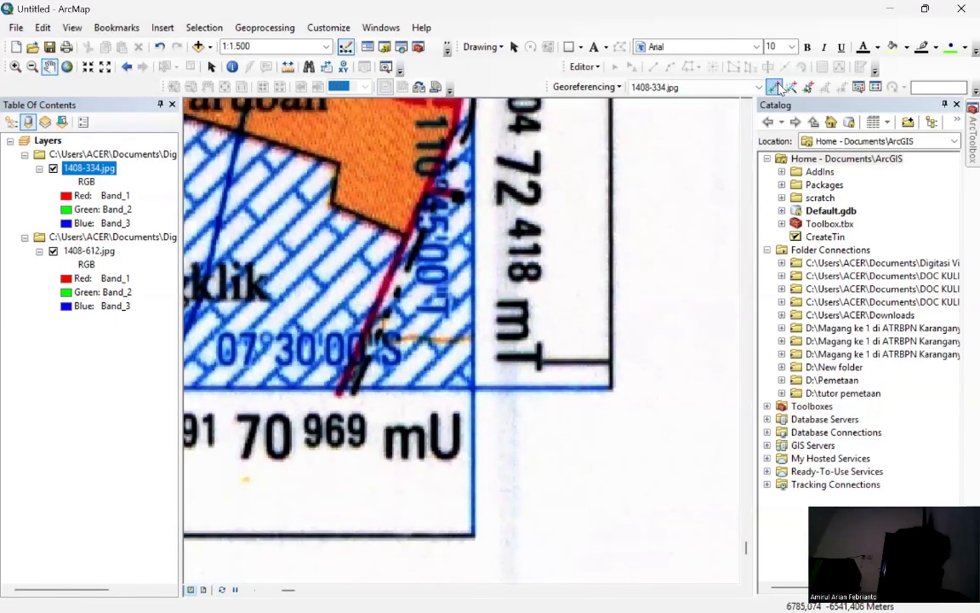
pyautogui.click(776, 88)
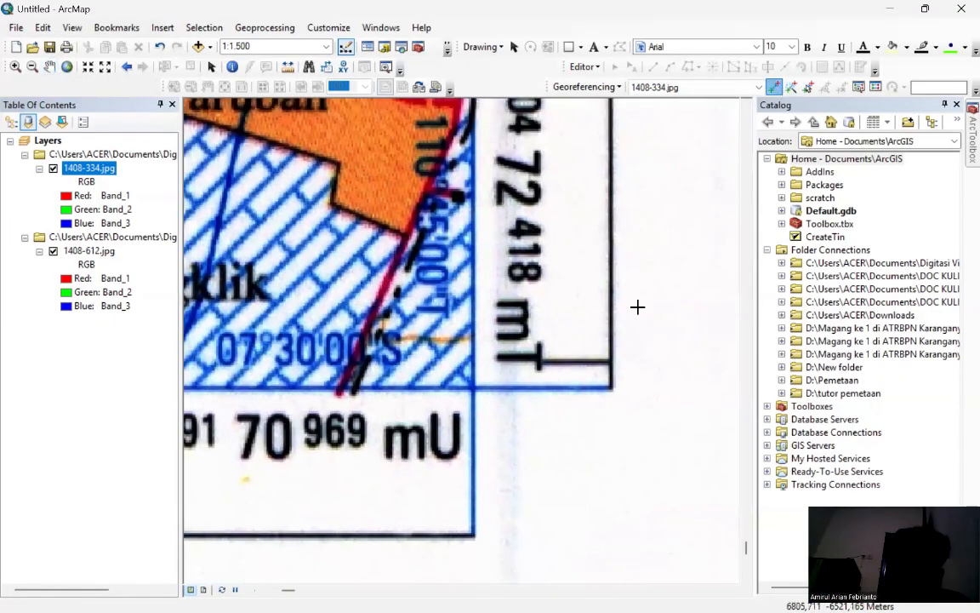
pyautogui.rightClick(474, 386)
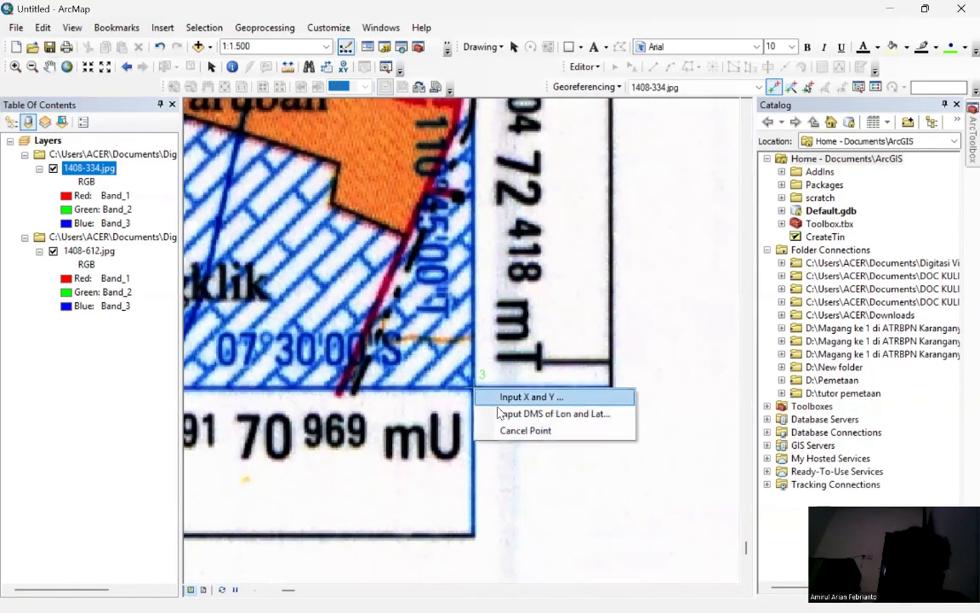
pyautogui.click(519, 411)
pyautogui.moveTo(455, 260); pyautogui.dragTo(480, 389)
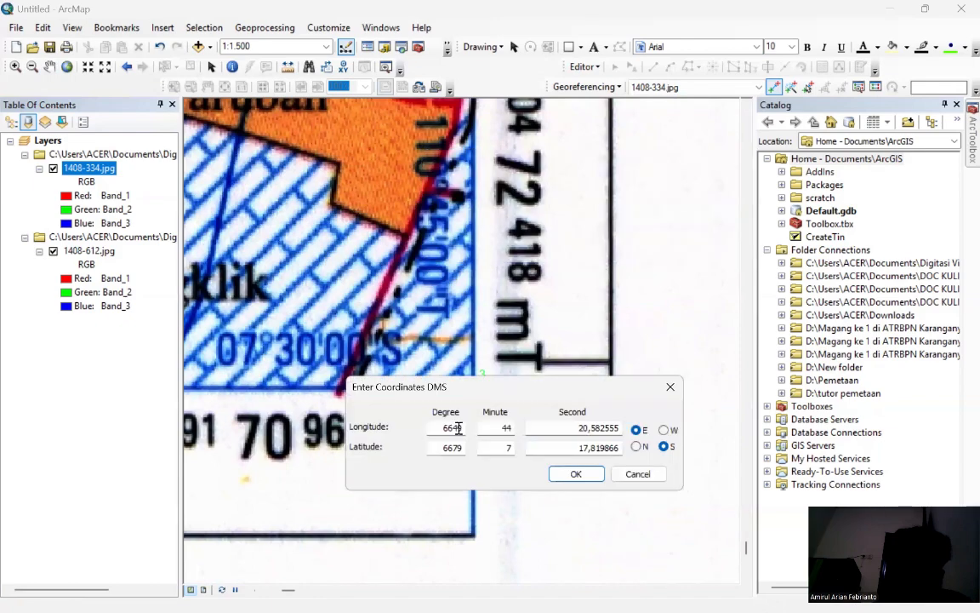
# - Set the southeast control point's longitude to 110° 45' 00" E
pyautogui.doubleClick(455, 427)
pyautogui.write('110')
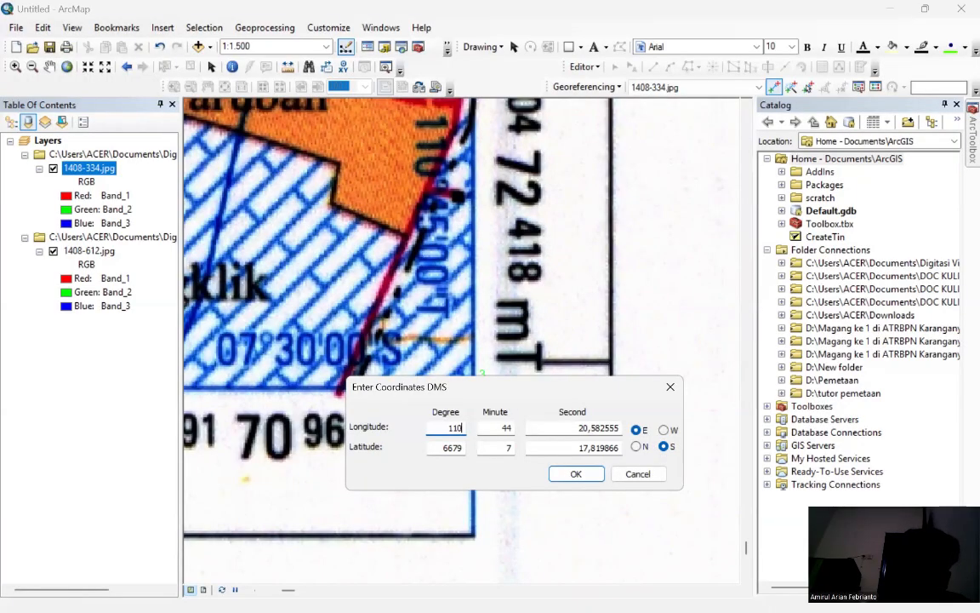
pyautogui.doubleClick(504, 426)
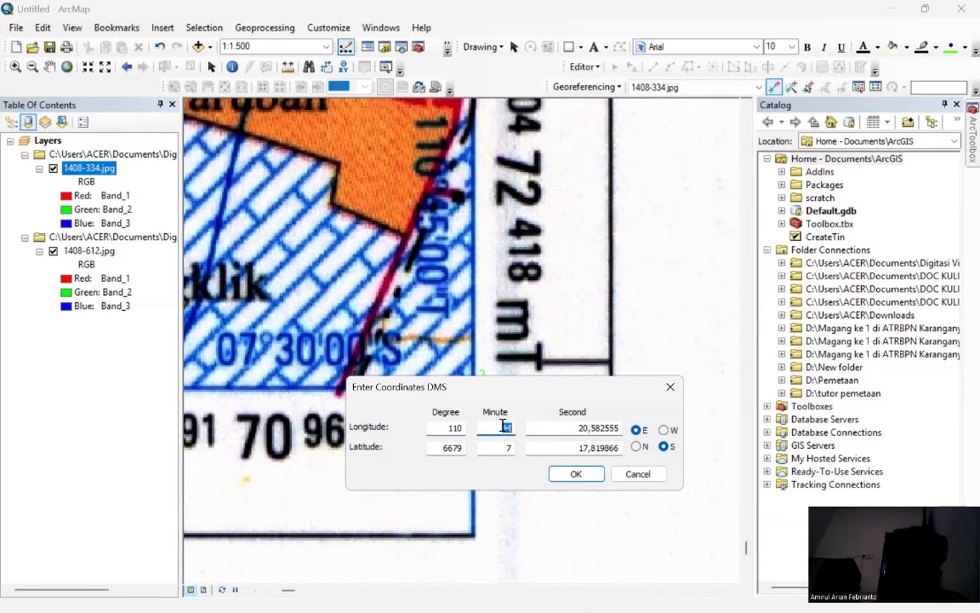
pyautogui.write('45')
pyautogui.doubleClick(552, 426)
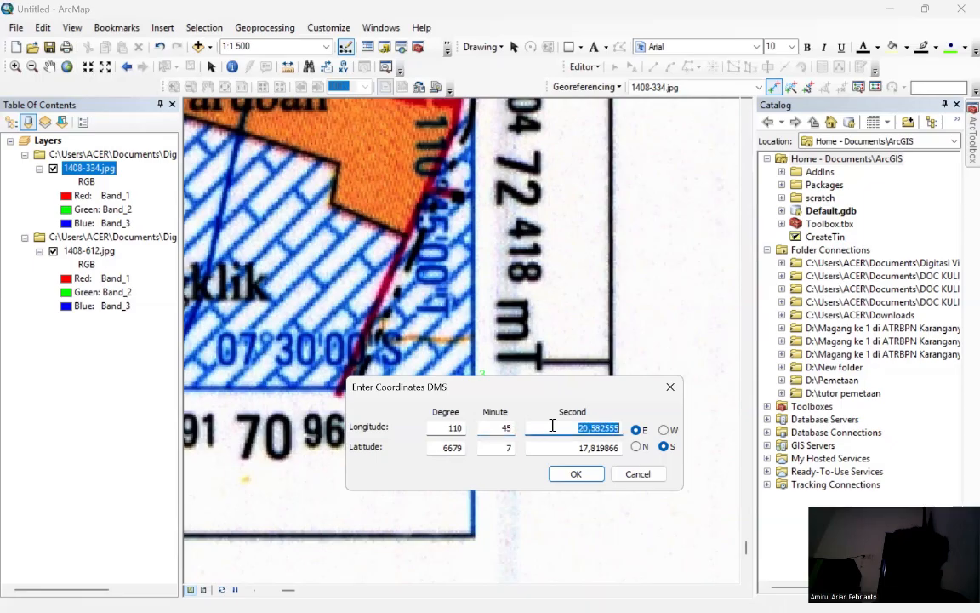
pyautogui.write('00')
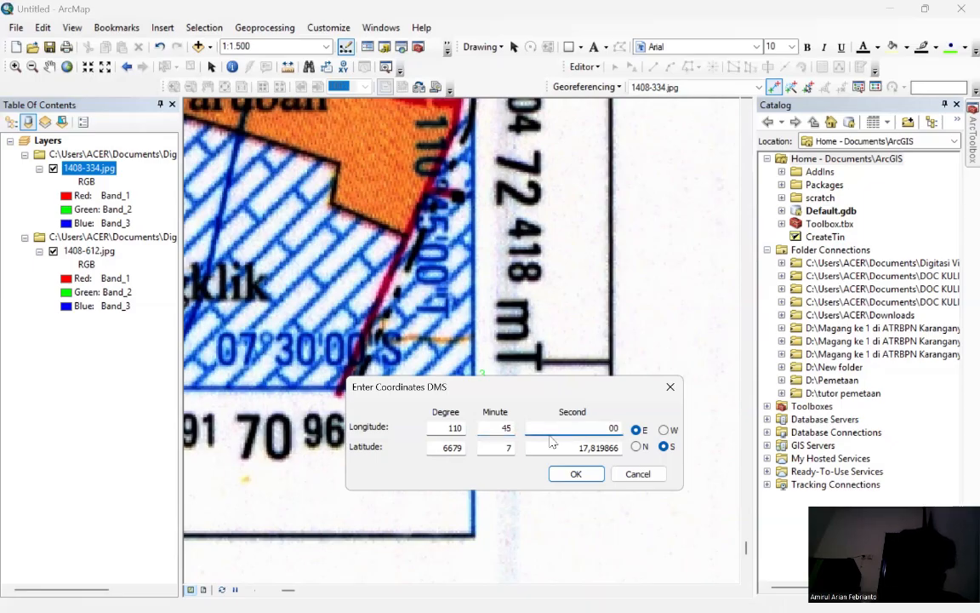
# - Set the southeast control point's latitude to 07° 30' 00" S and apply the coordinates
pyautogui.doubleClick(449, 445)
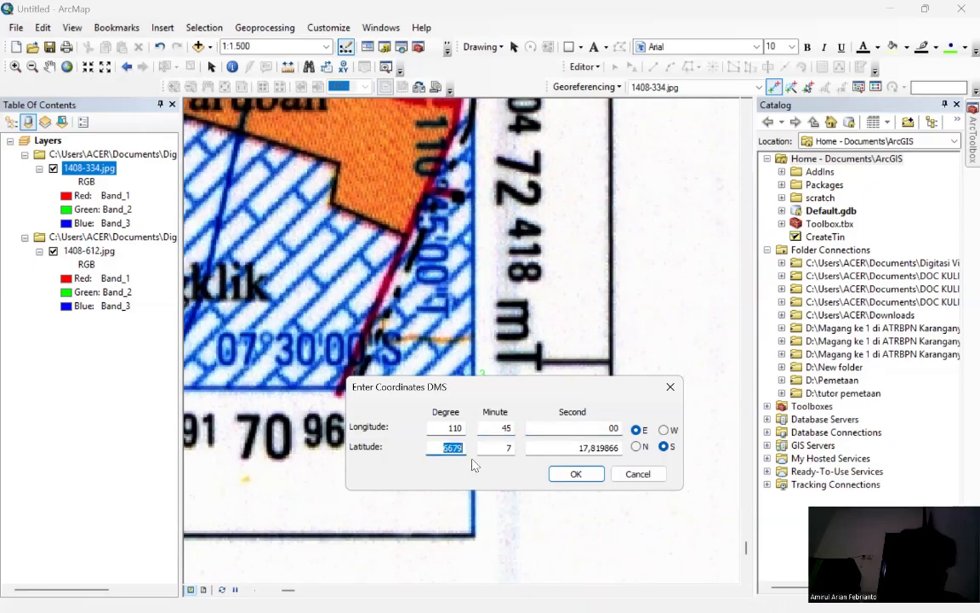
pyautogui.write('07')
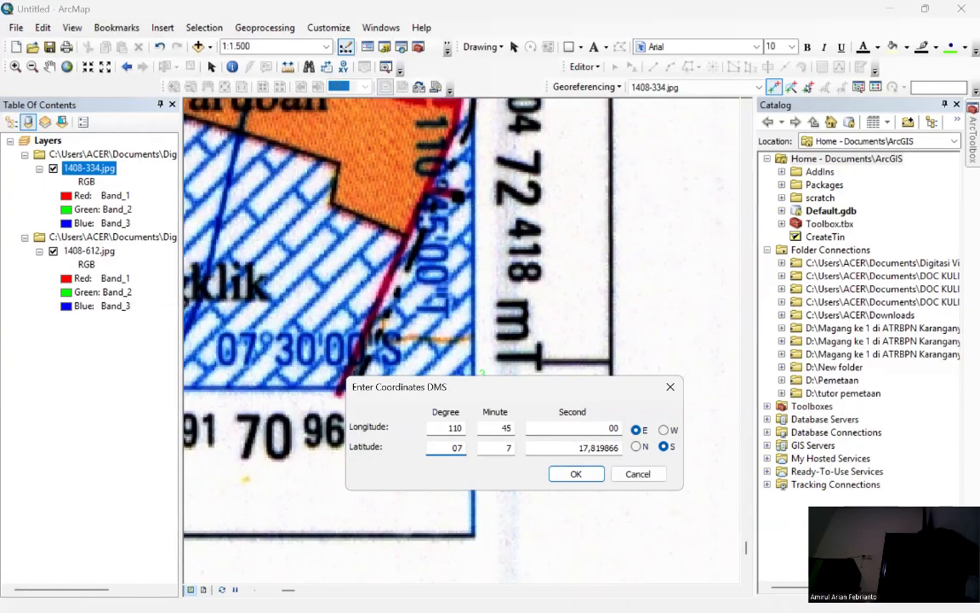
pyautogui.doubleClick(503, 449)
pyautogui.write('30')
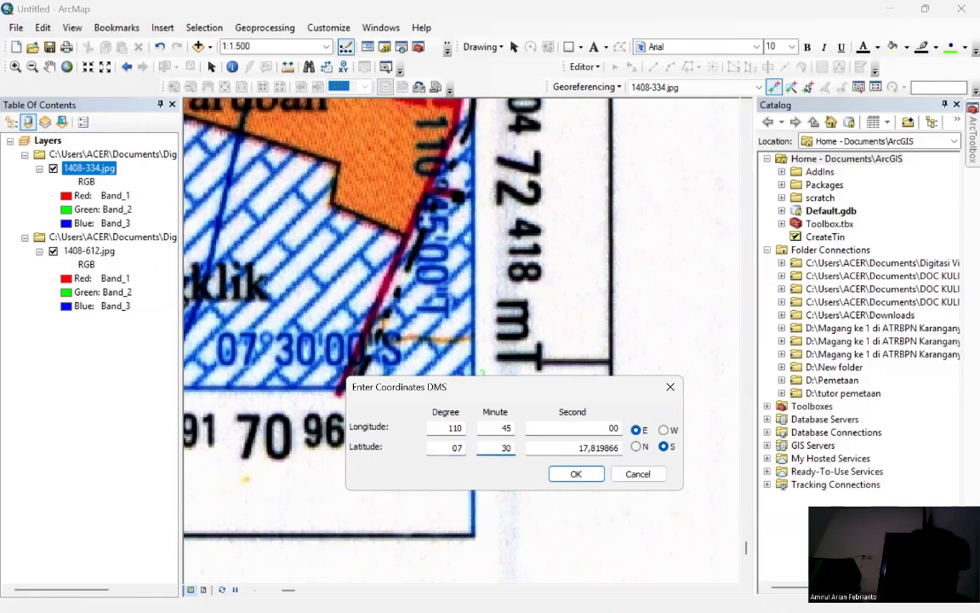
pyautogui.doubleClick(579, 448)
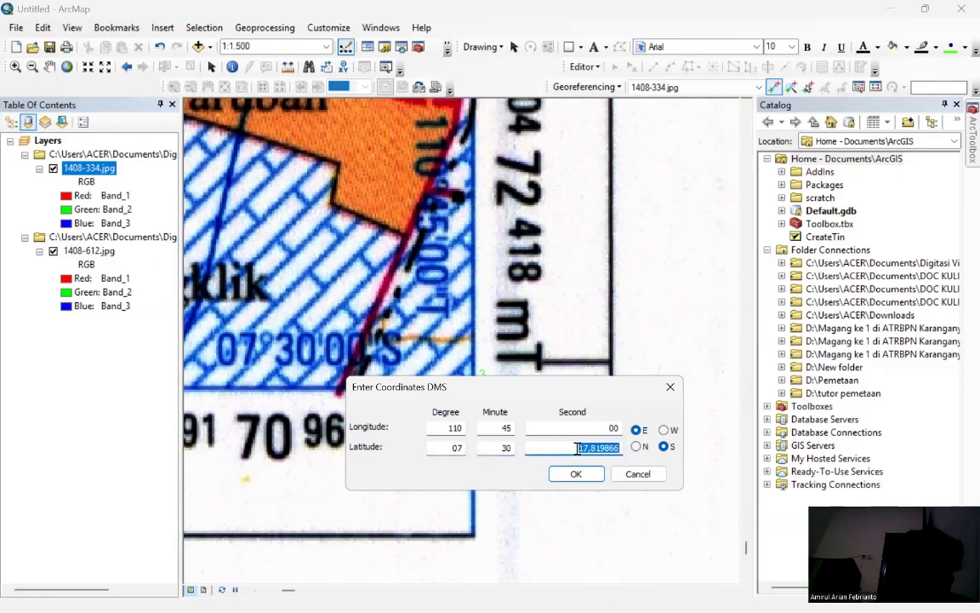
pyautogui.write('00')
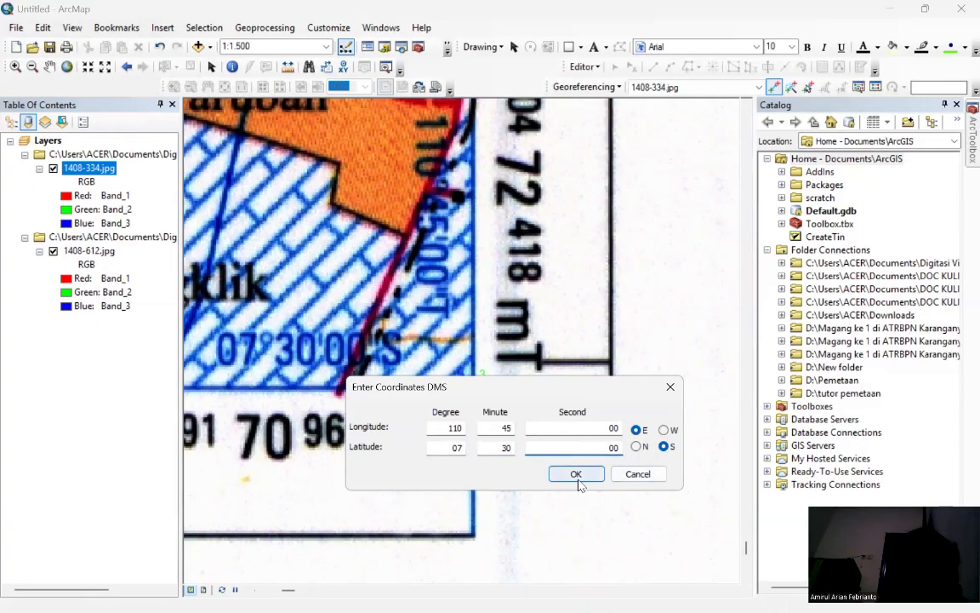
pyautogui.click(574, 476)
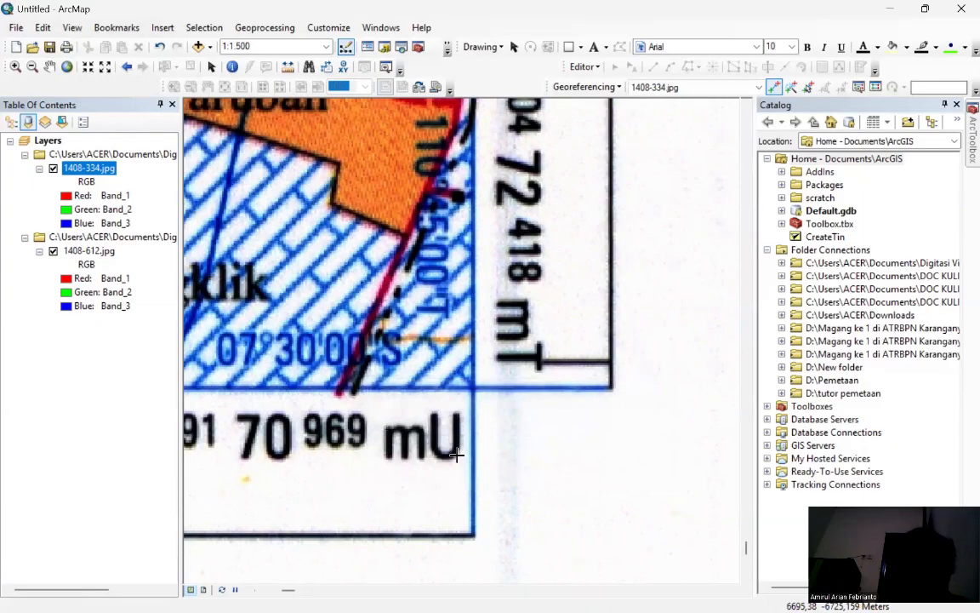
# - Place a control point on the southwest grid corner of 1408-334.jpg and open its DMS longitude and latitude entry
pyautogui.click(49, 66)
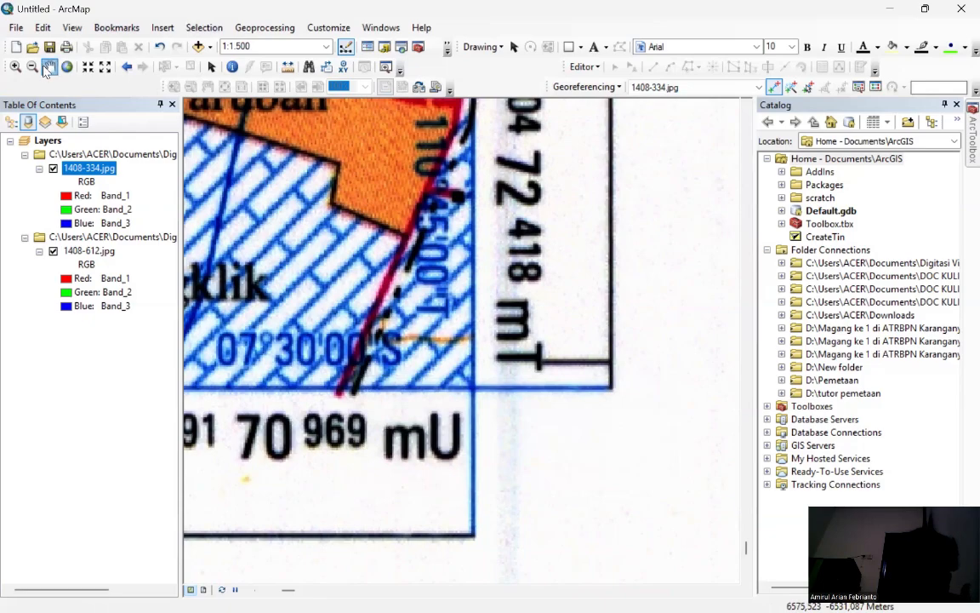
pyautogui.moveTo(471, 256); pyautogui.dragTo(548, 277)
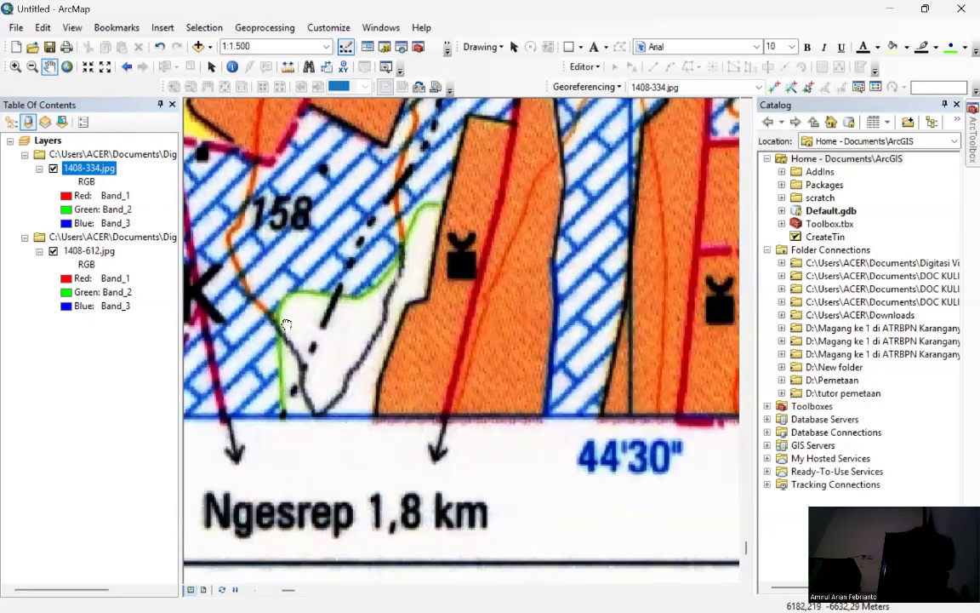
pyautogui.moveTo(329, 261); pyautogui.dragTo(534, 281)
pyautogui.scroll(3, 352, 267)
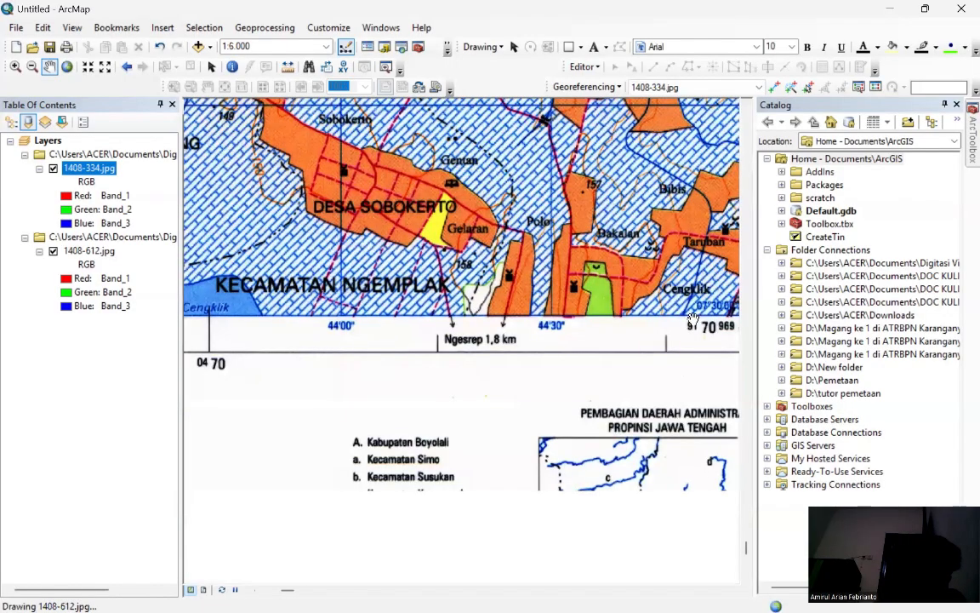
pyautogui.moveTo(434, 326); pyautogui.dragTo(743, 356)
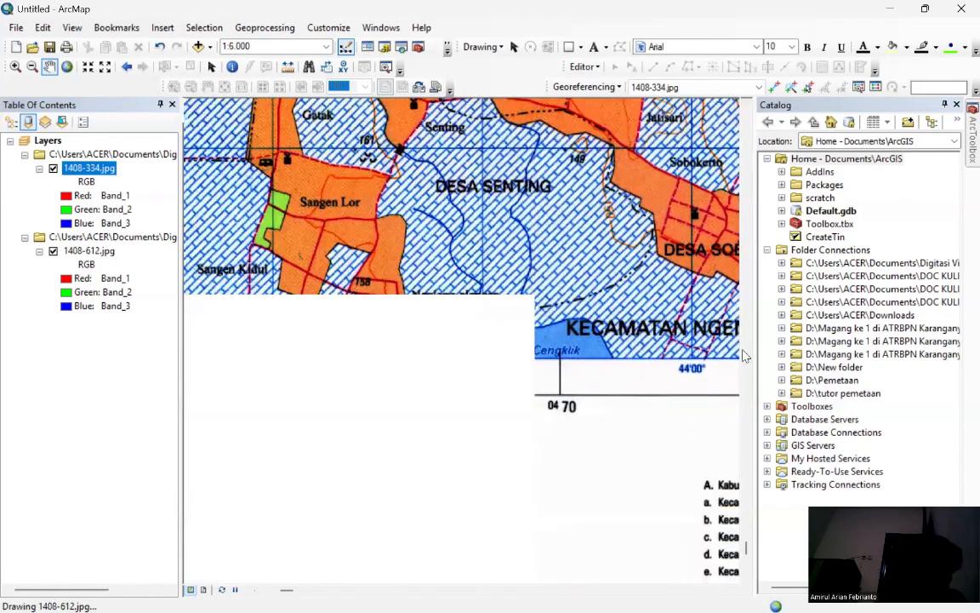
pyautogui.moveTo(387, 336); pyautogui.dragTo(753, 378)
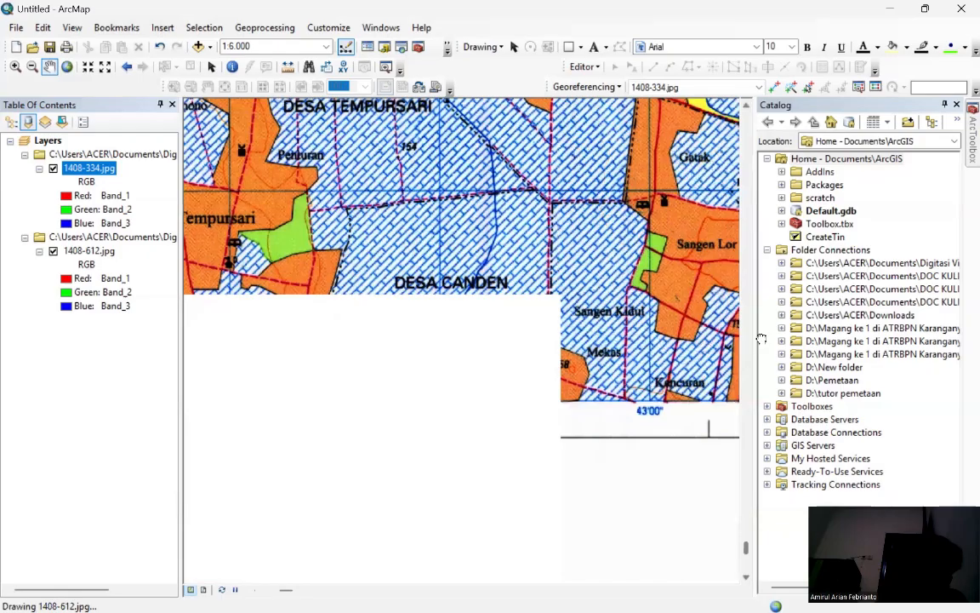
pyautogui.moveTo(451, 336); pyautogui.dragTo(841, 355)
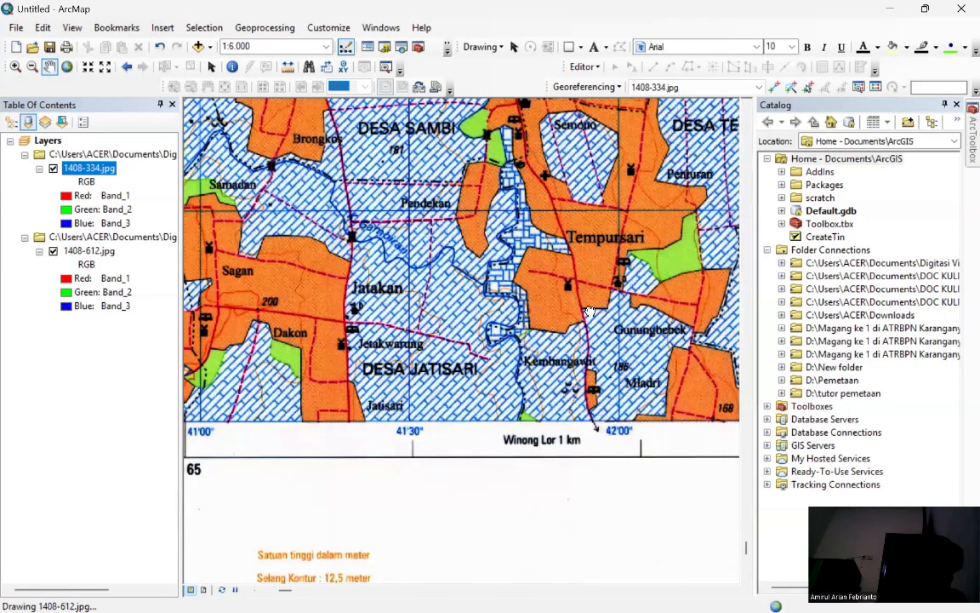
pyautogui.moveTo(328, 460); pyautogui.dragTo(881, 423)
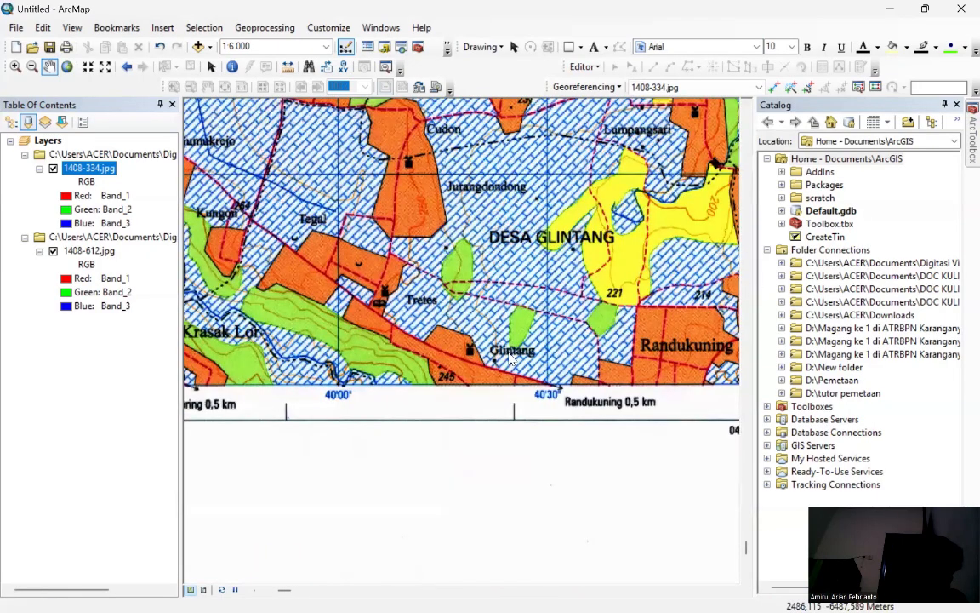
pyautogui.moveTo(511, 360); pyautogui.dragTo(949, 468)
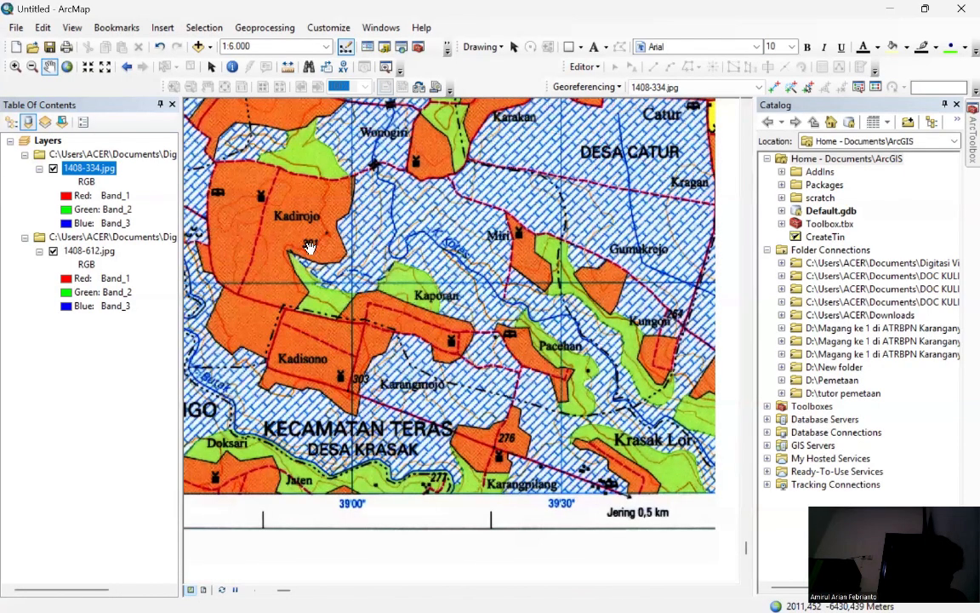
pyautogui.scroll(4, 272, 228)
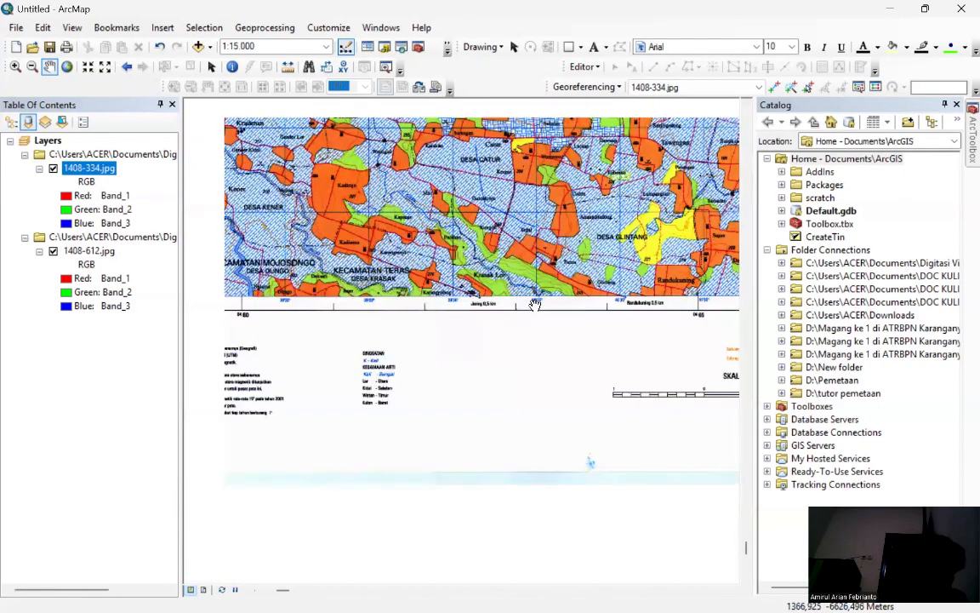
pyautogui.scroll(-4, 472, 328)
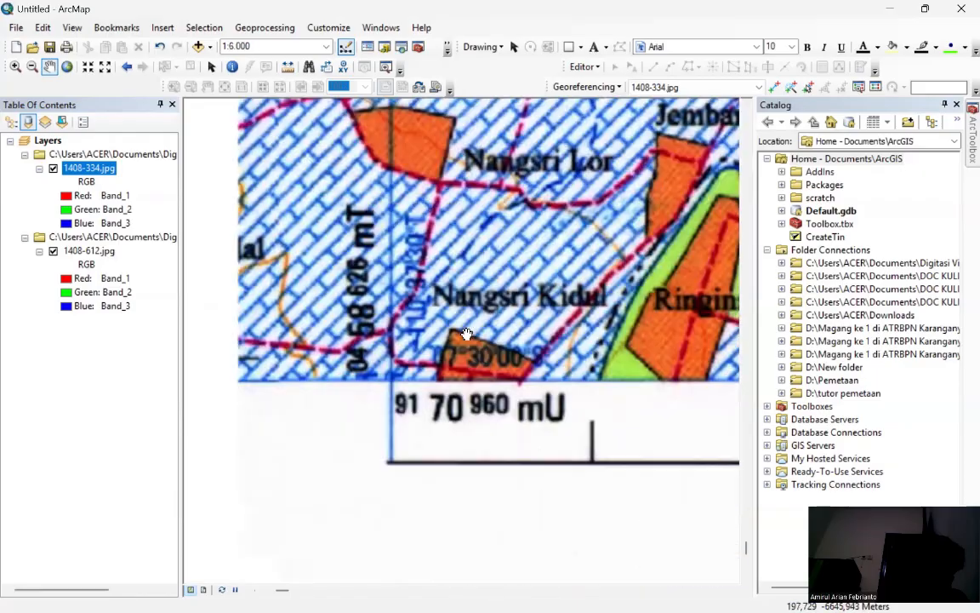
pyautogui.scroll(-3, 424, 281)
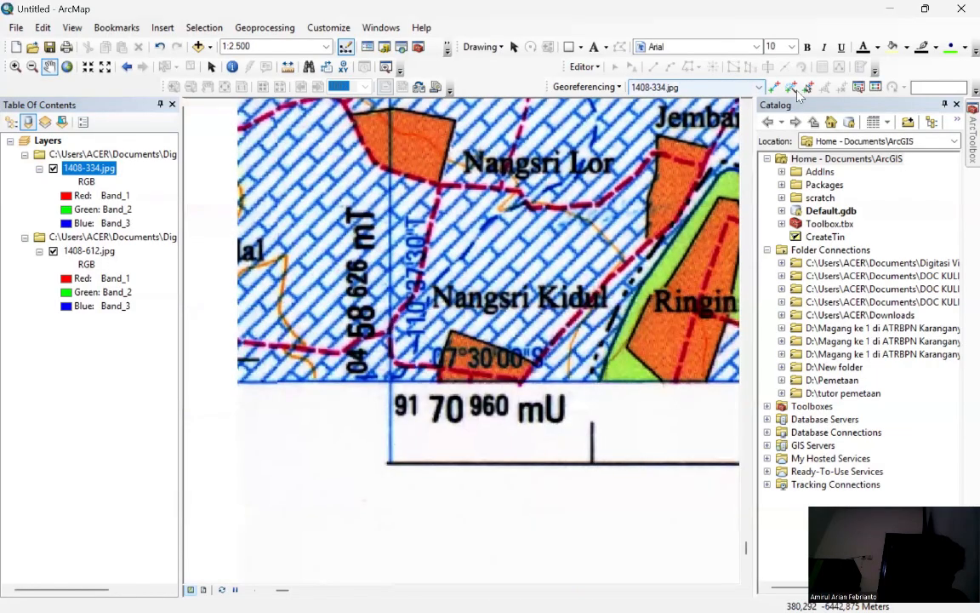
pyautogui.scroll(-1, 480, 220)
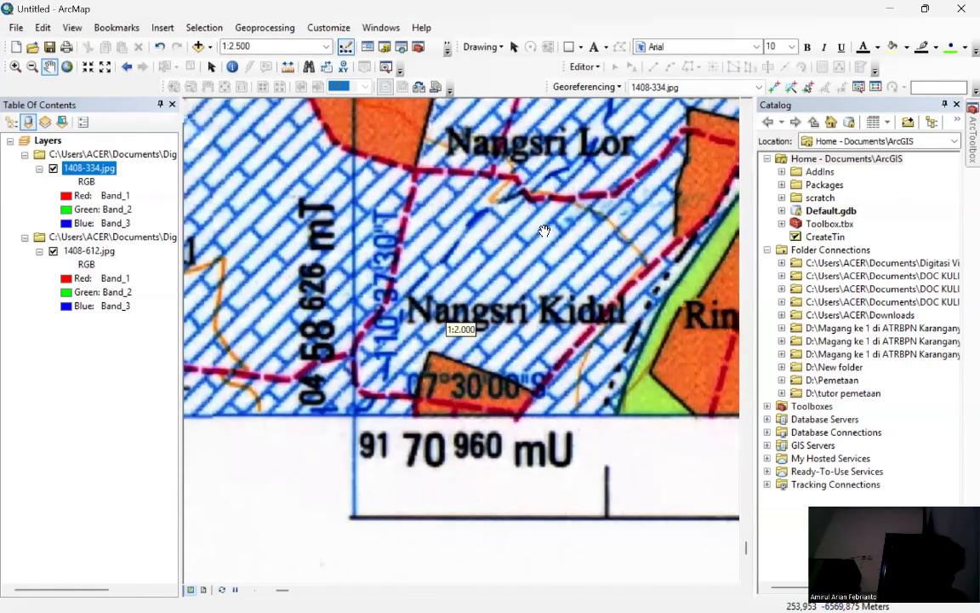
pyautogui.click(774, 87)
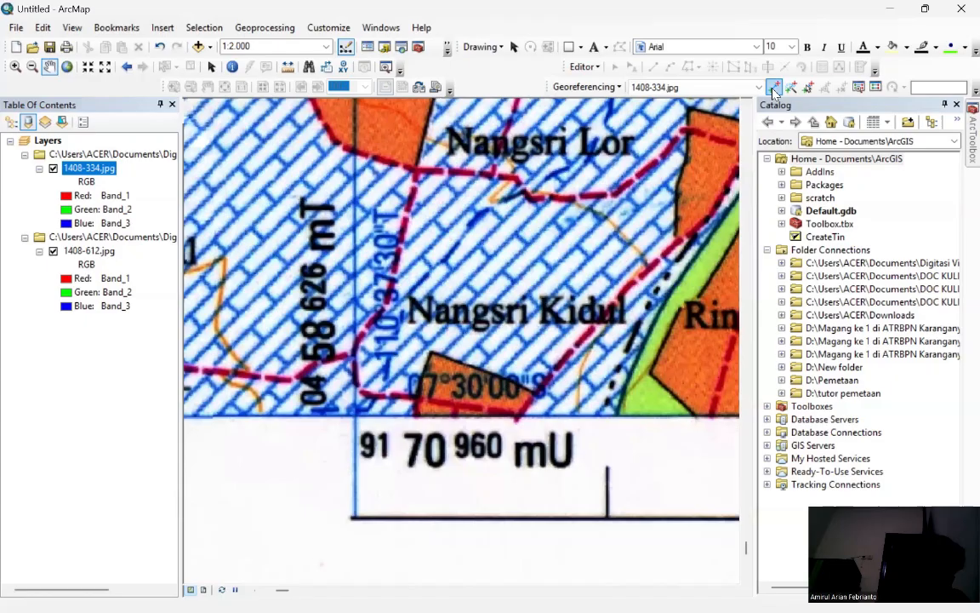
pyautogui.click(354, 415)
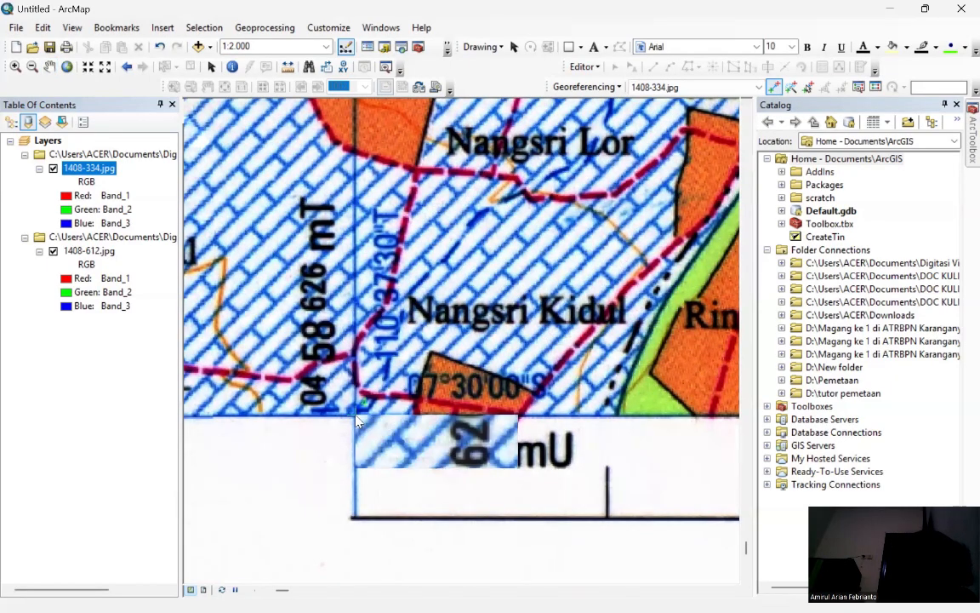
pyautogui.rightClick(355, 414)
pyautogui.click(394, 444)
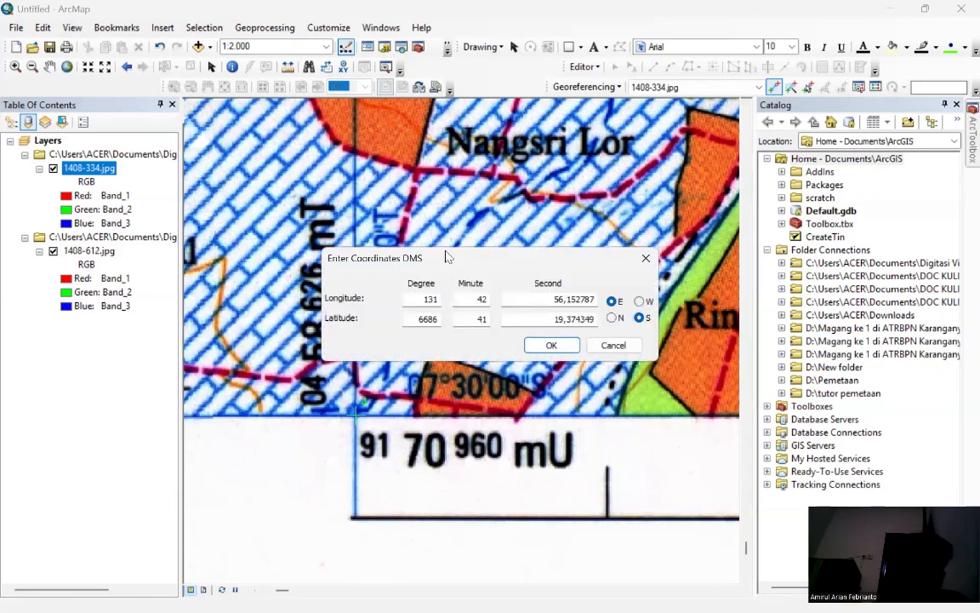
pyautogui.moveTo(451, 260); pyautogui.dragTo(580, 139)
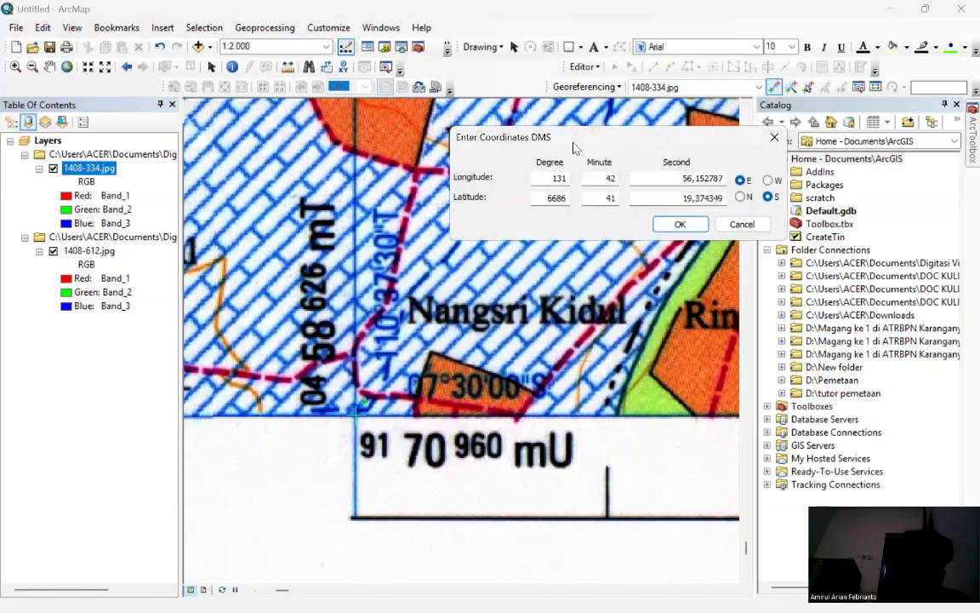
# - Set the southwest control point's longitude to 110° 37' 30" E
pyautogui.doubleClick(562, 179)
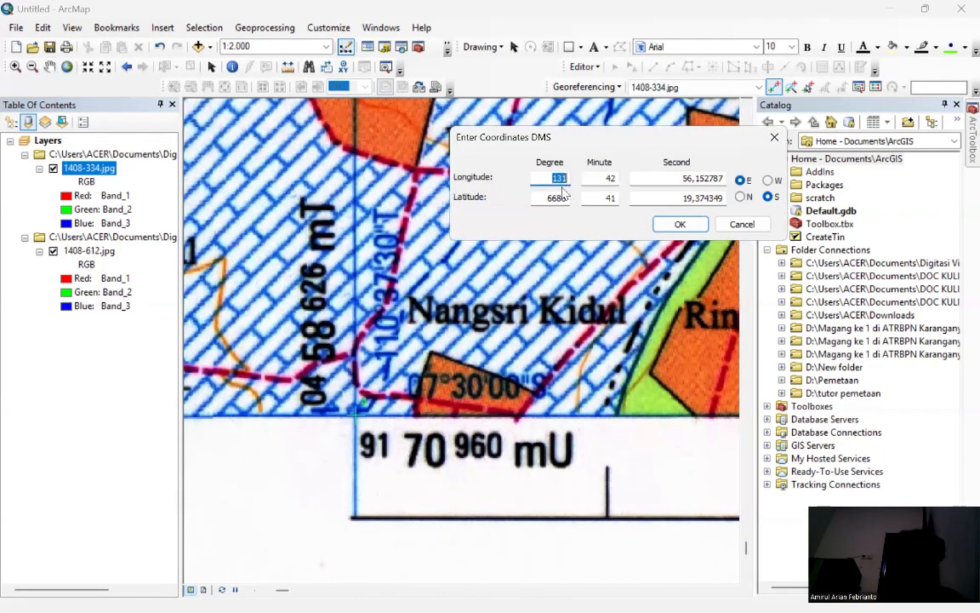
pyautogui.write('11')
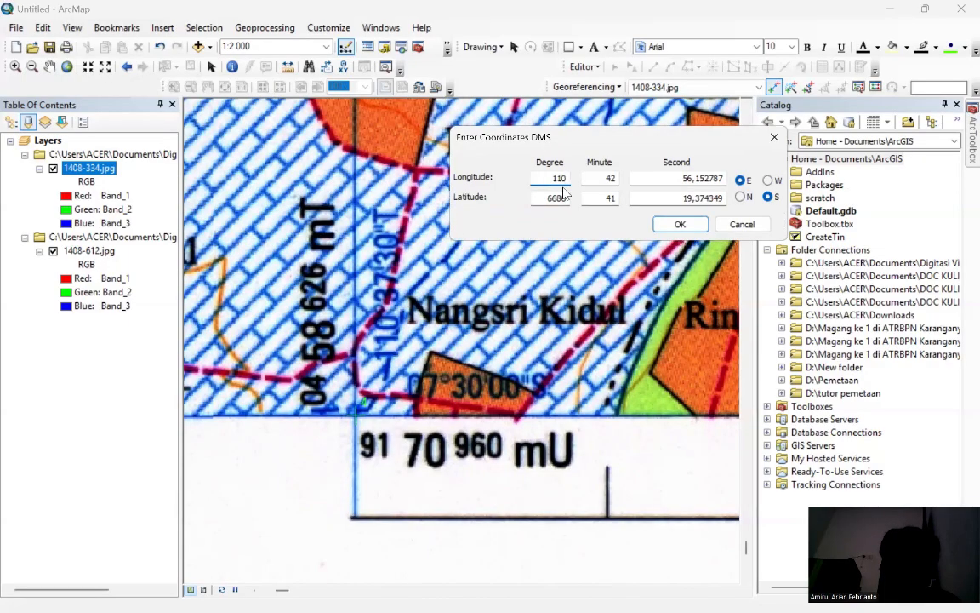
pyautogui.write('0')
pyautogui.doubleClick(599, 177)
pyautogui.write('37')
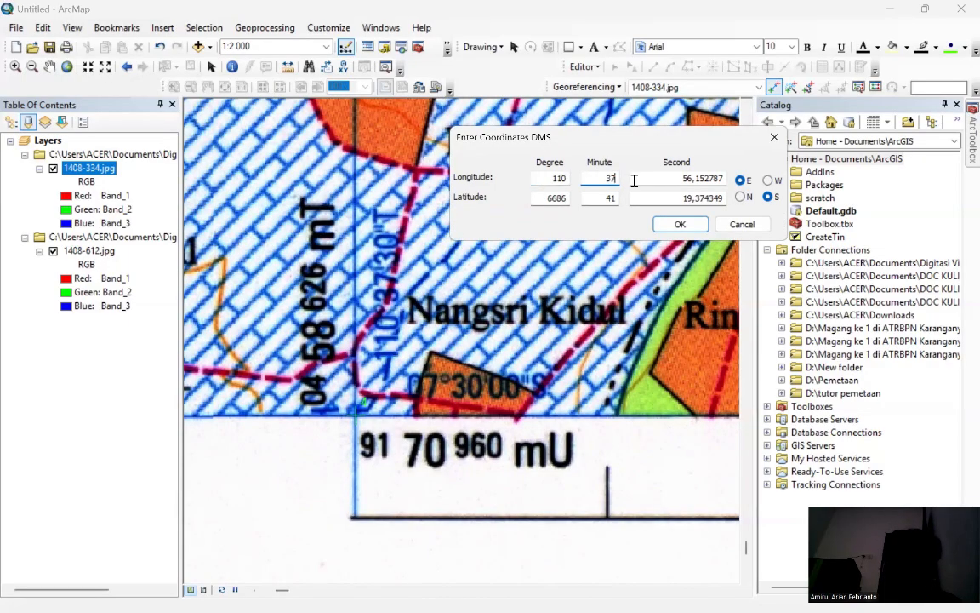
pyautogui.doubleClick(634, 180)
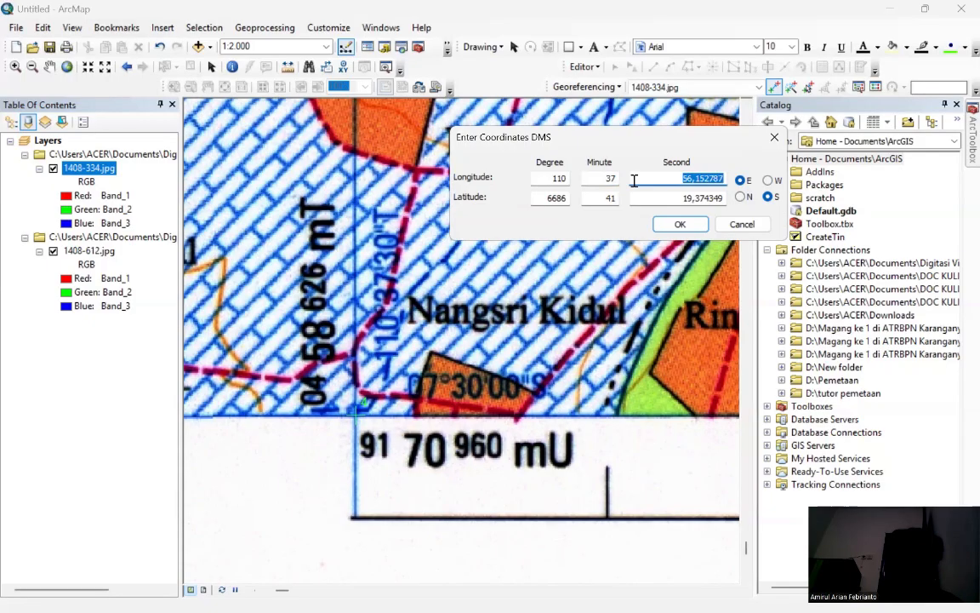
pyautogui.write('30')
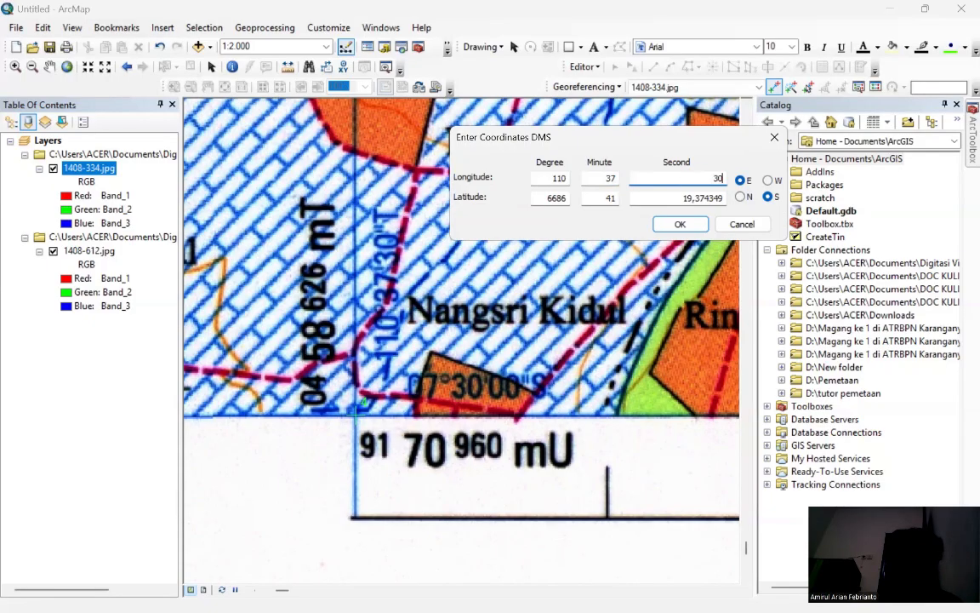
# - Set the southwest control point's latitude to 07° 30' 00" S and apply the coordinates
pyautogui.doubleClick(557, 198)
pyautogui.write('07')
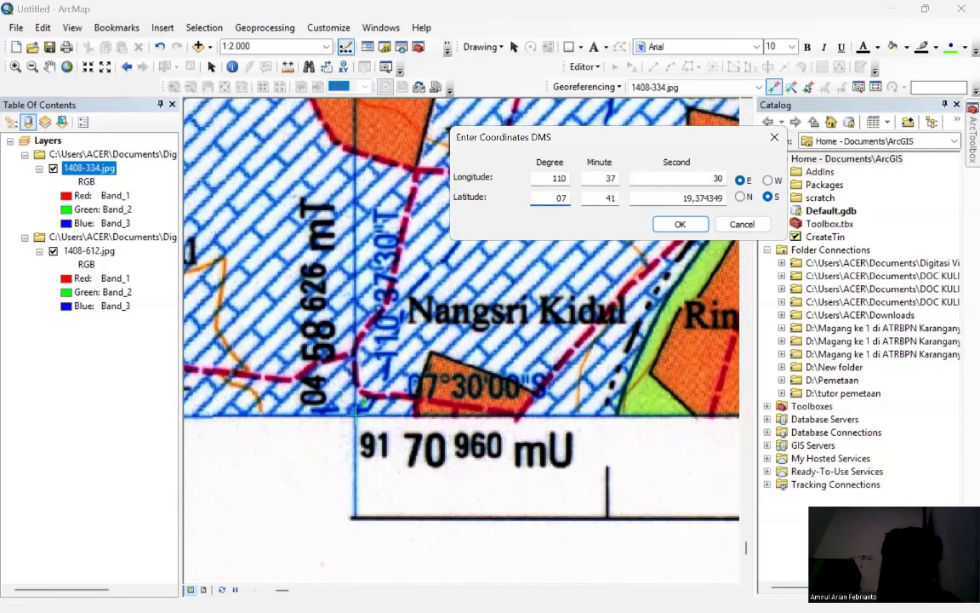
pyautogui.doubleClick(606, 197)
pyautogui.write('30')
pyautogui.doubleClick(663, 197)
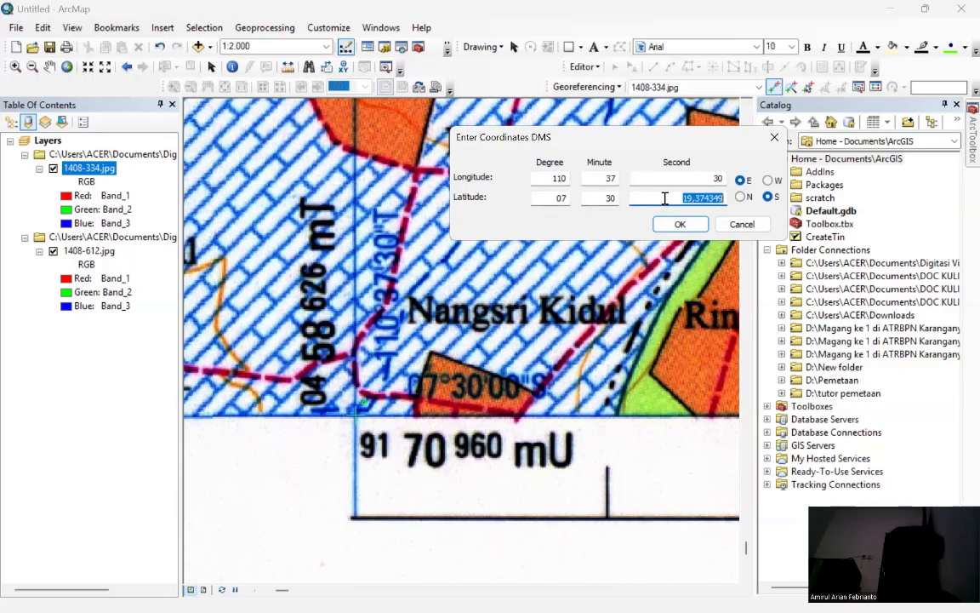
pyautogui.write('00')
pyautogui.click(680, 224)
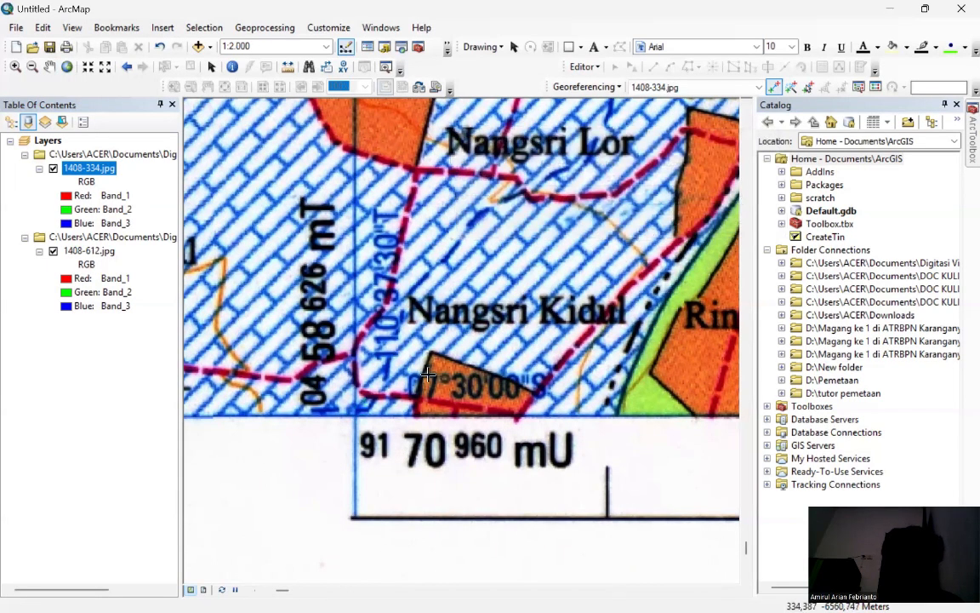
# - Save the georeferencing of 1408-334.jpg with Update Georeferencing and make 1408-612.jpg the layer to georeference
pyautogui.scroll(-3, 427, 367)
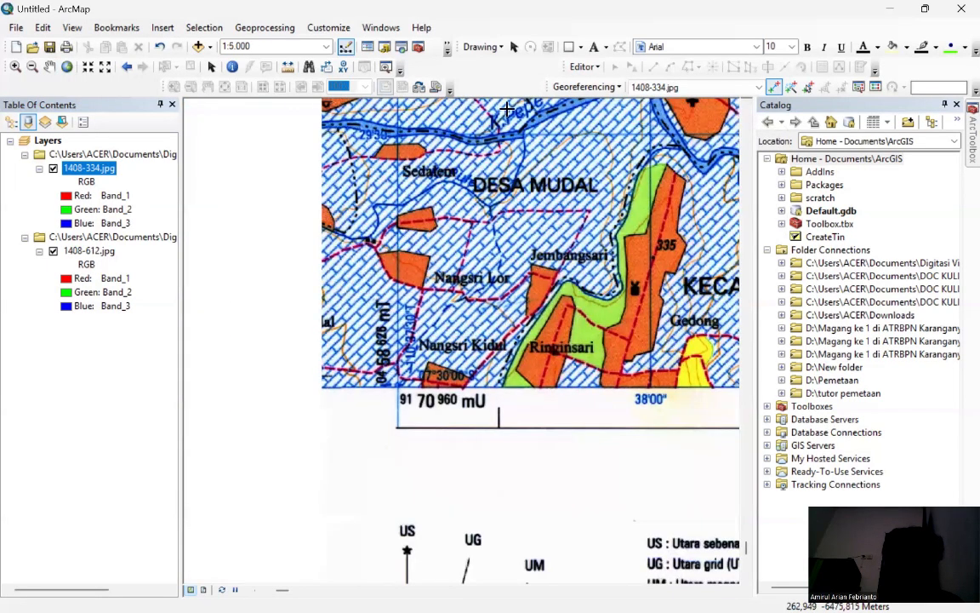
pyautogui.click(587, 87)
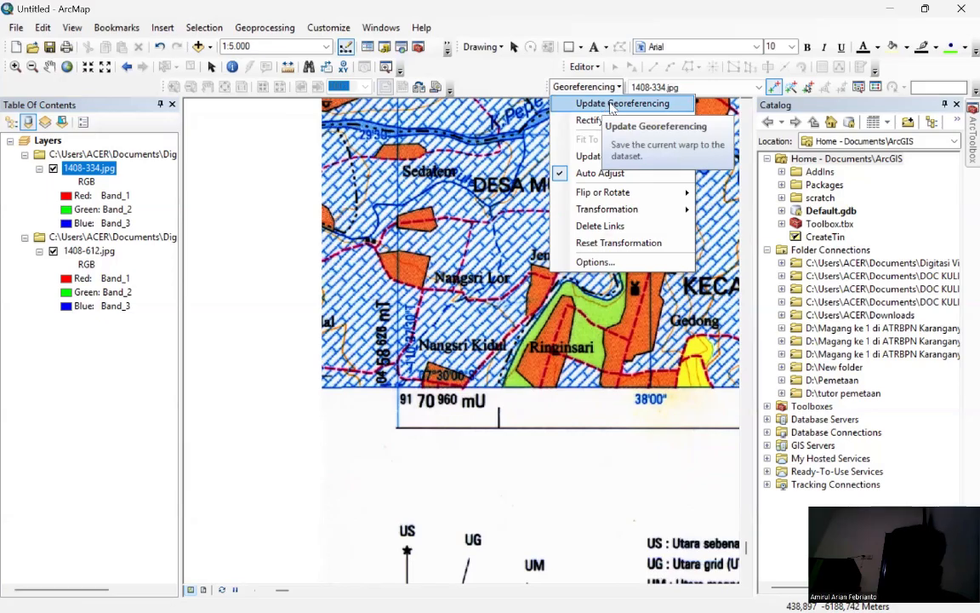
pyautogui.click(604, 104)
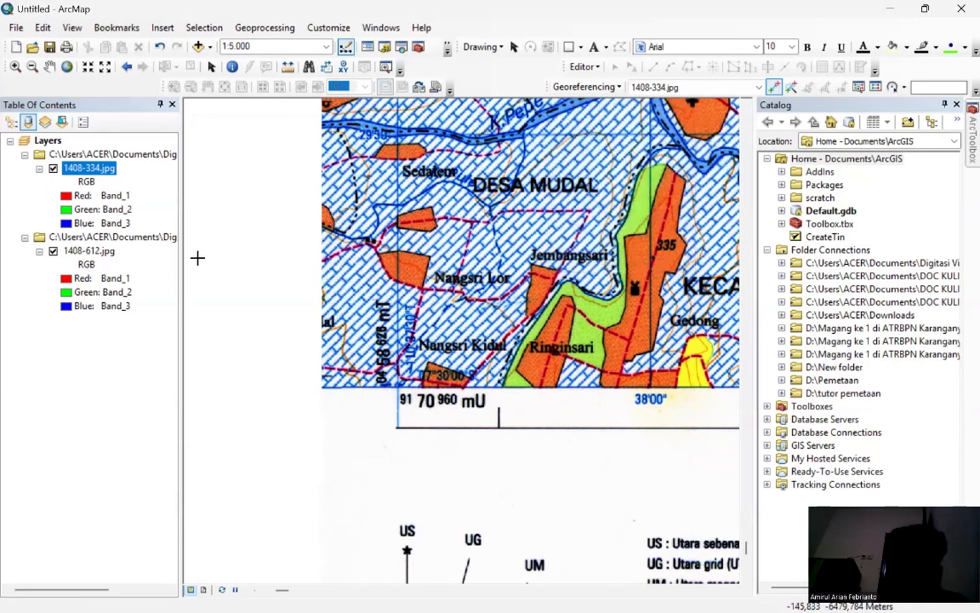
pyautogui.click(677, 88)
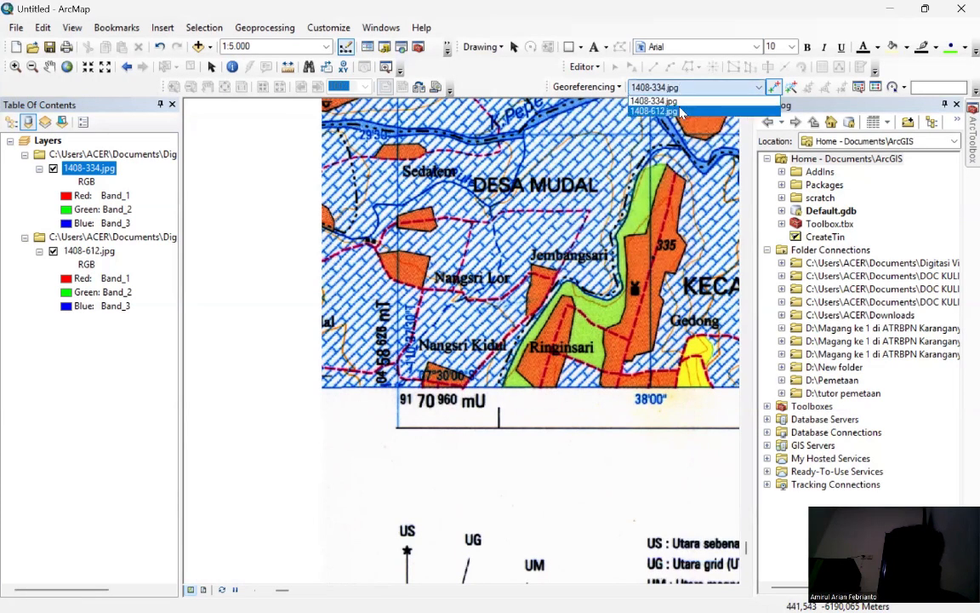
pyautogui.click(655, 111)
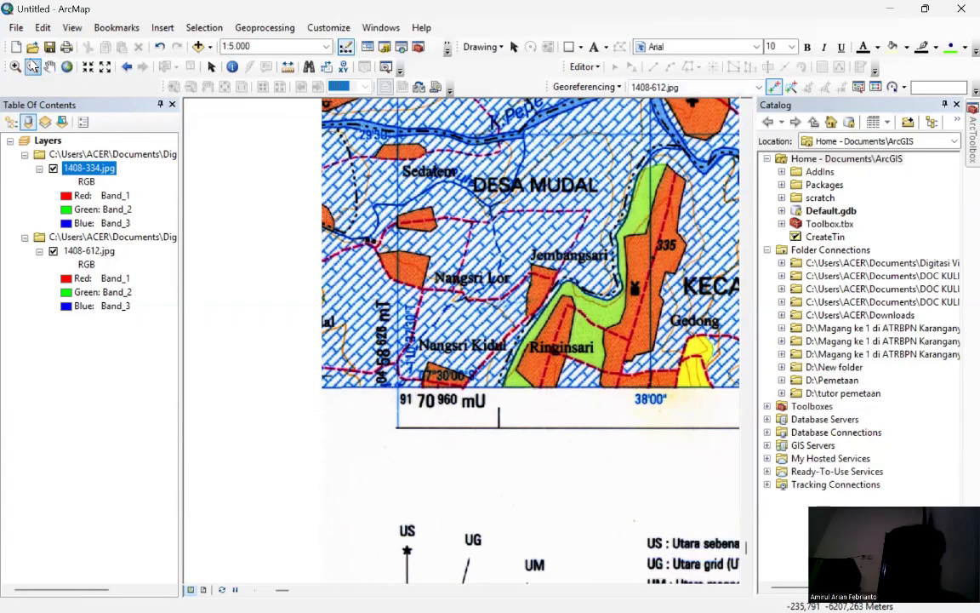
# - Bring the northwest grid corner of 1408-612.jpg into close view, where its 07°22'30" S and 110°37'30" E labels are printed
pyautogui.click(48, 67)
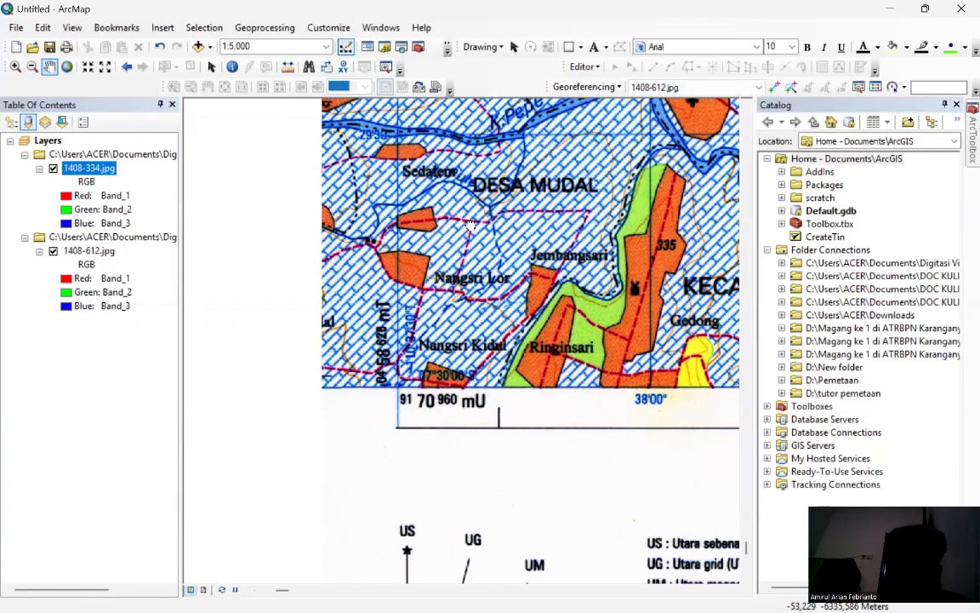
pyautogui.moveTo(465, 188); pyautogui.dragTo(469, 310)
pyautogui.moveTo(408, 175); pyautogui.dragTo(407, 392)
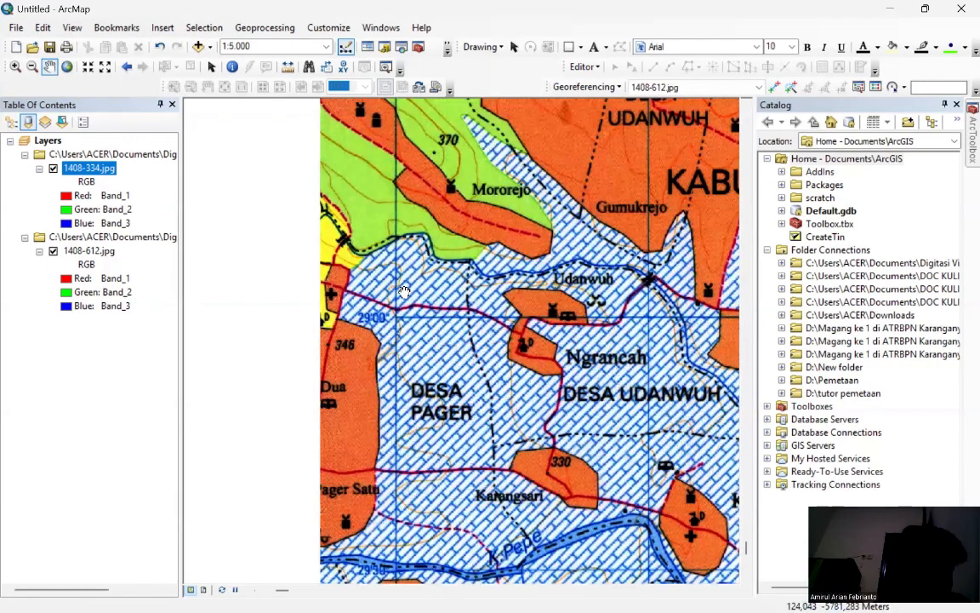
pyautogui.moveTo(415, 218); pyautogui.dragTo(413, 451)
pyautogui.moveTo(431, 150); pyautogui.dragTo(433, 331)
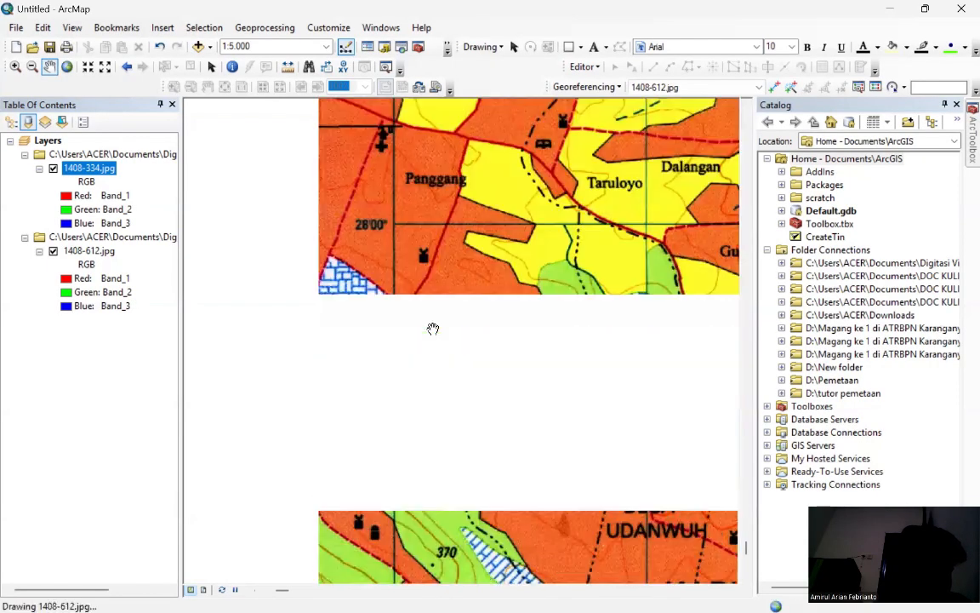
pyautogui.scroll(-2, 433, 330)
pyautogui.scroll(-1, 433, 330)
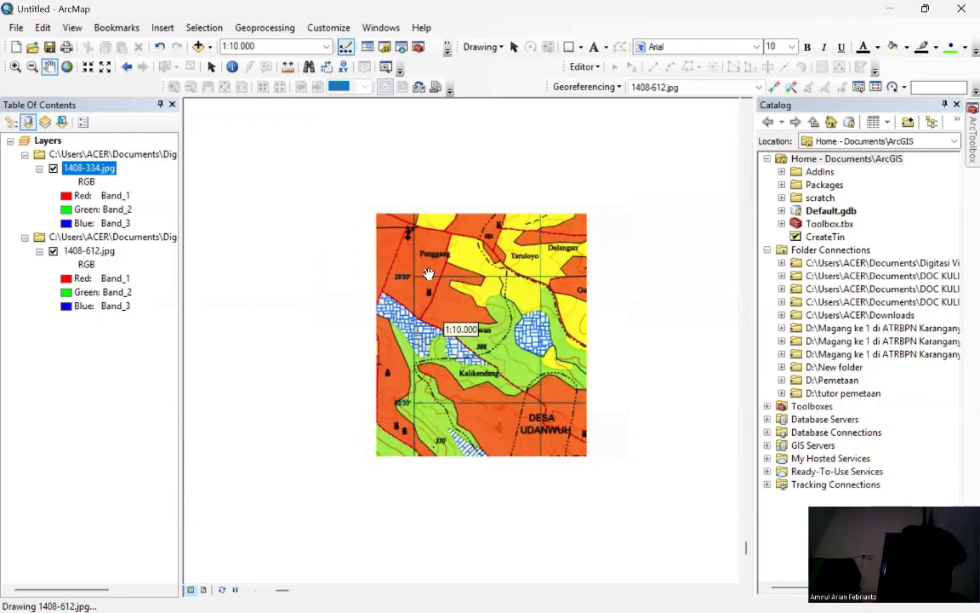
pyautogui.moveTo(469, 200); pyautogui.dragTo(448, 438)
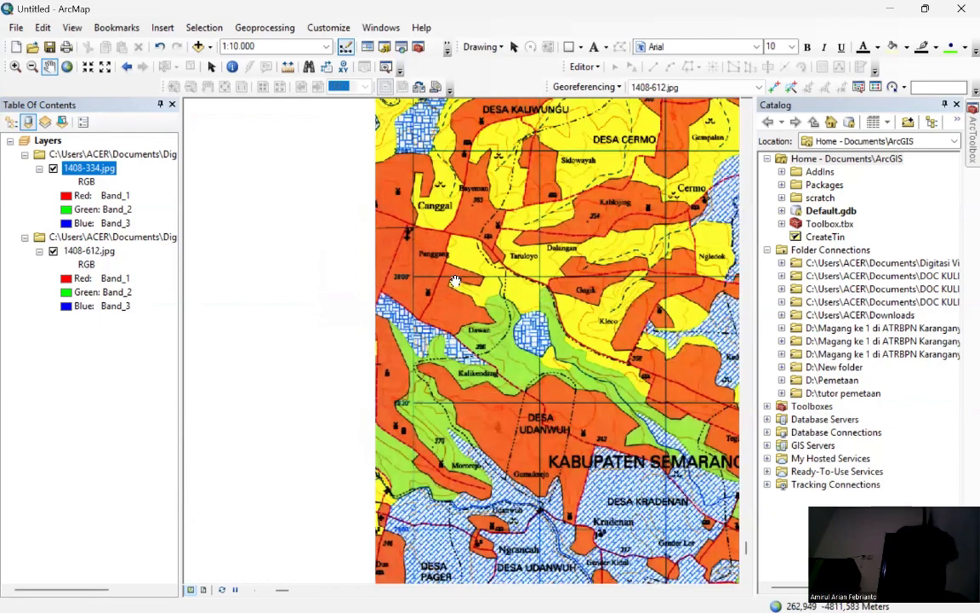
pyautogui.moveTo(443, 229); pyautogui.dragTo(420, 479)
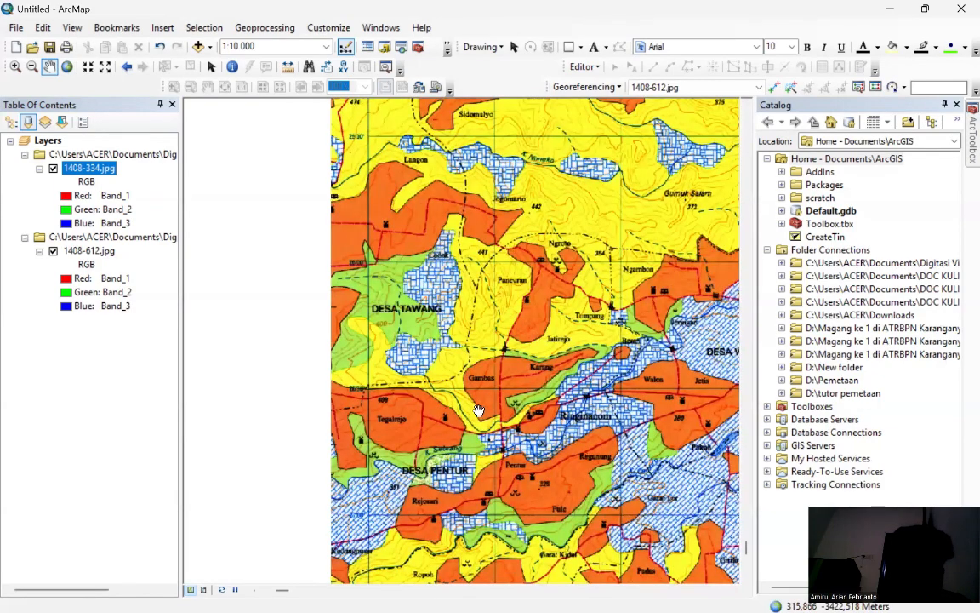
pyautogui.moveTo(447, 138); pyautogui.dragTo(459, 420)
pyautogui.moveTo(455, 177); pyautogui.dragTo(434, 452)
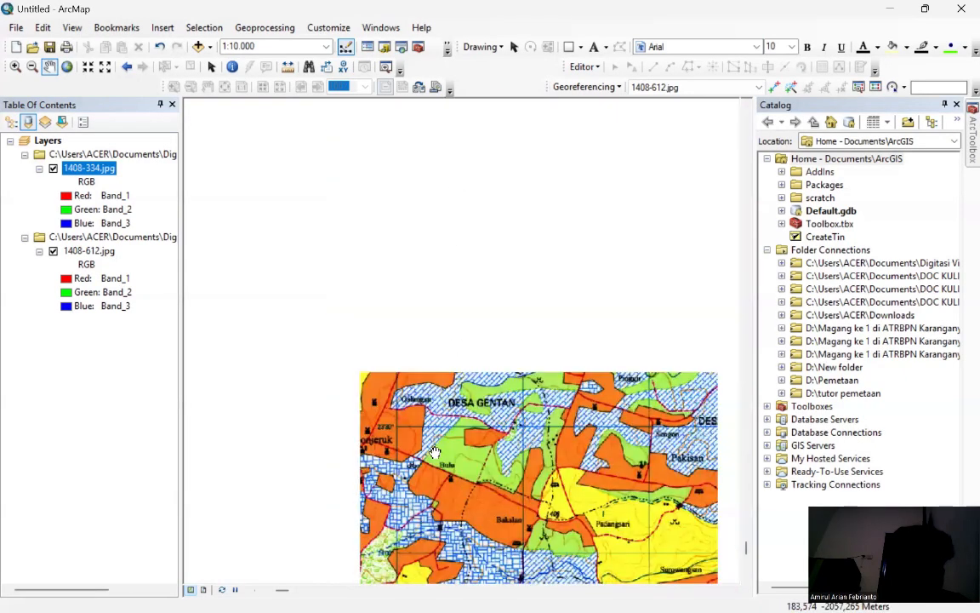
pyautogui.moveTo(434, 273); pyautogui.dragTo(466, 515)
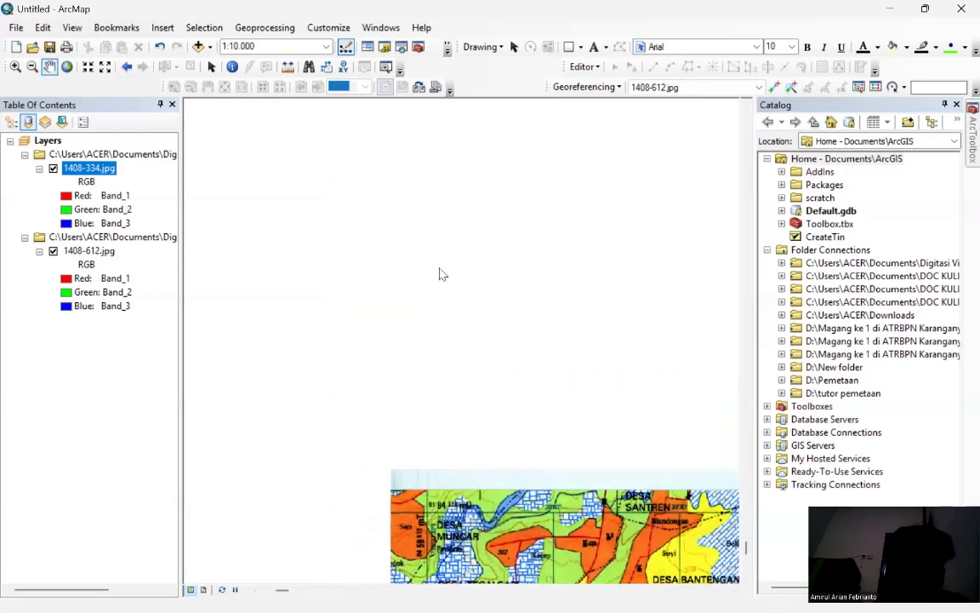
pyautogui.moveTo(436, 472); pyautogui.dragTo(411, 264)
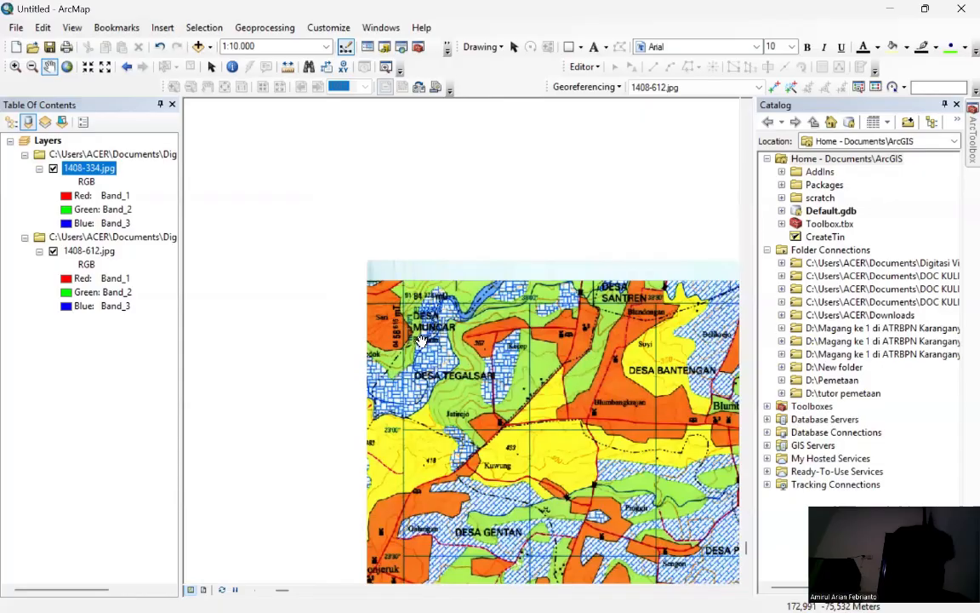
pyautogui.scroll(-2, 411, 289)
pyautogui.scroll(-1, 429, 305)
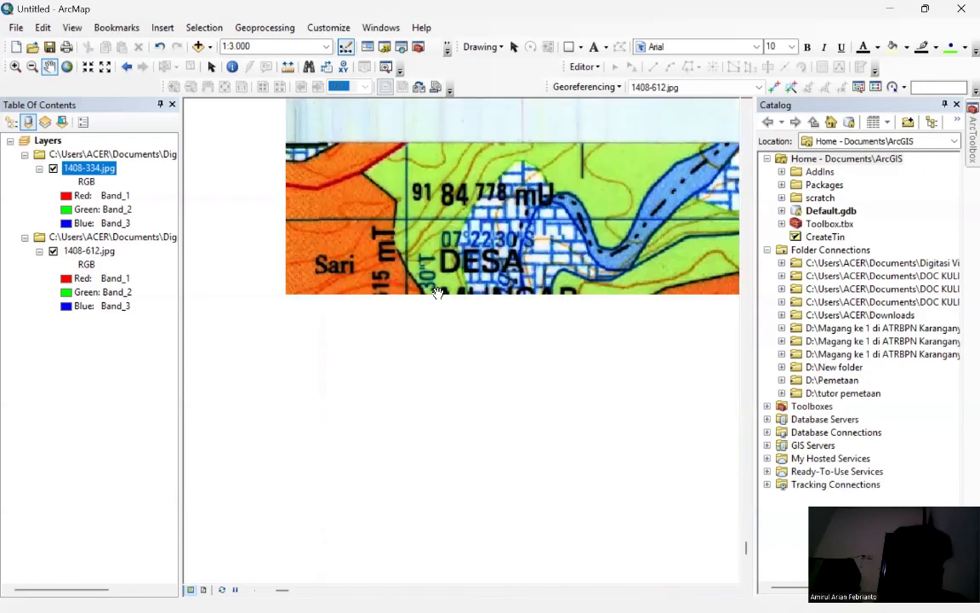
pyautogui.click(653, 88)
pyautogui.click(663, 104)
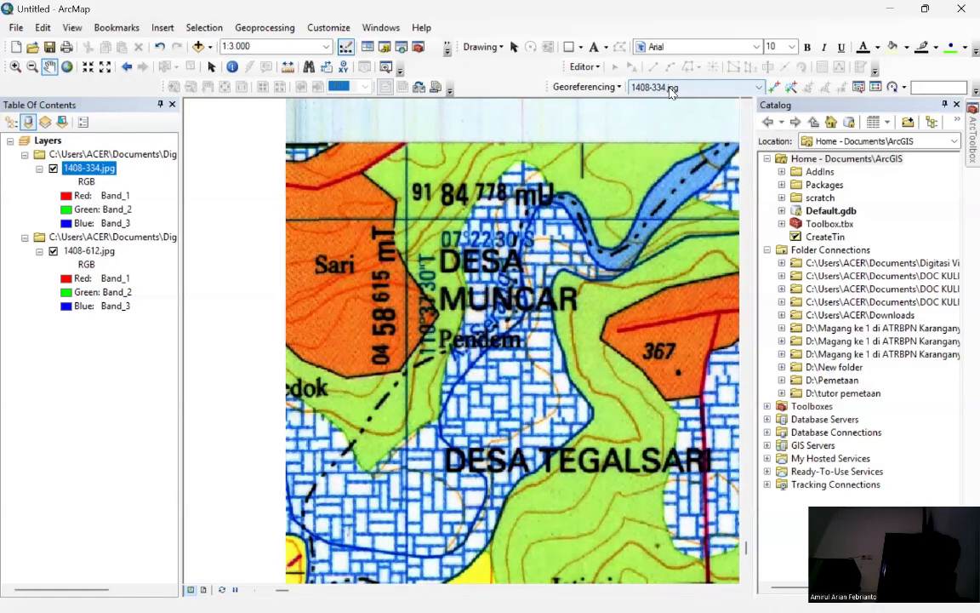
pyautogui.click(670, 88)
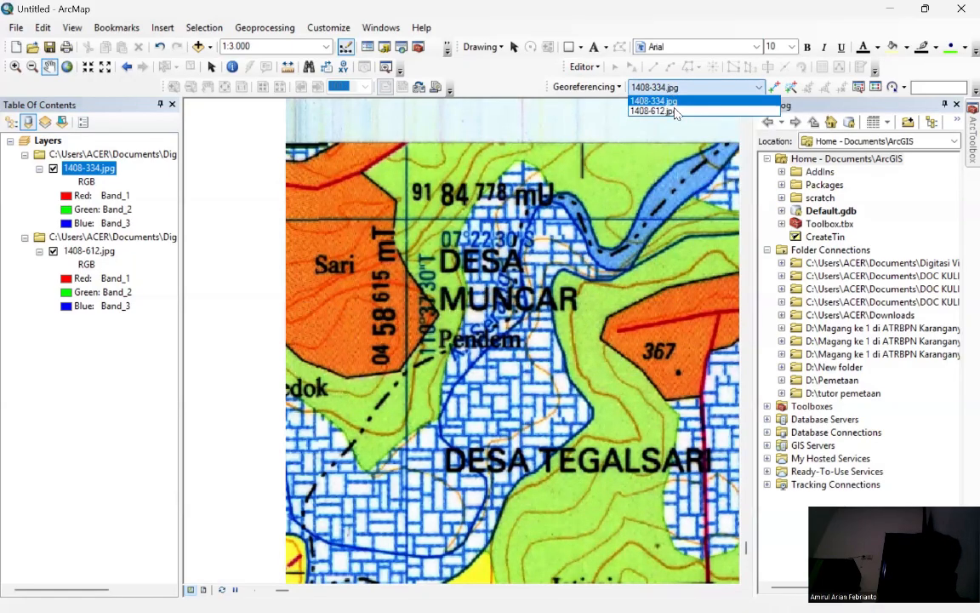
pyautogui.click(673, 104)
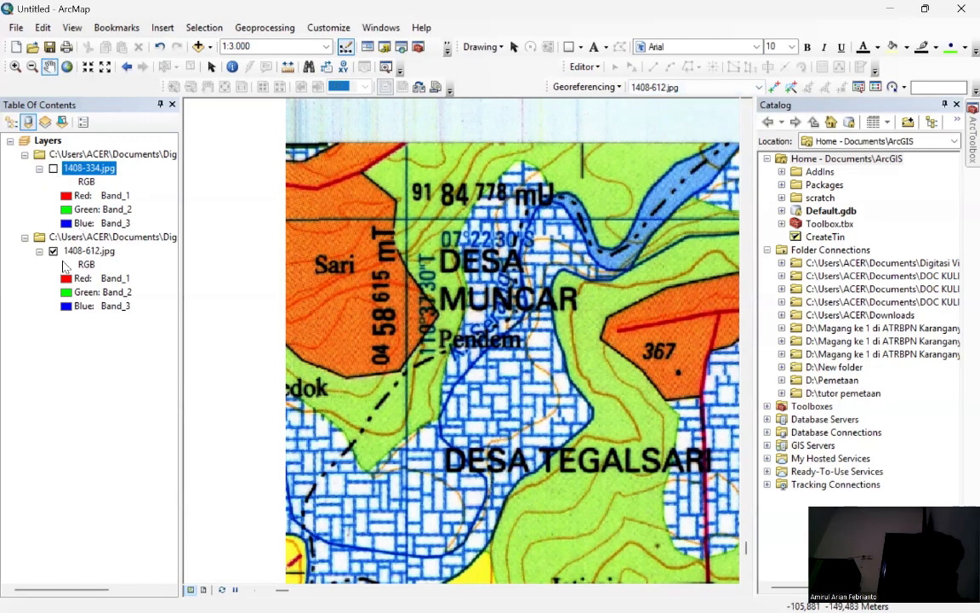
# - Toggle the visibility of both sheets to tell them apart, leaving 1408-334.jpg hidden and only 1408-612.jpg displayed
pyautogui.click(54, 251)
pyautogui.click(53, 251)
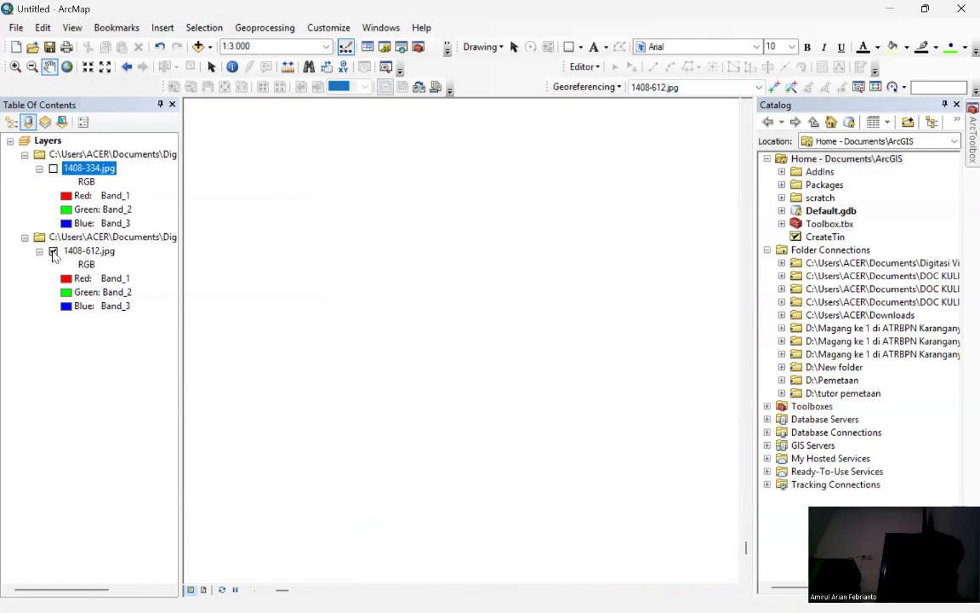
pyautogui.click(54, 167)
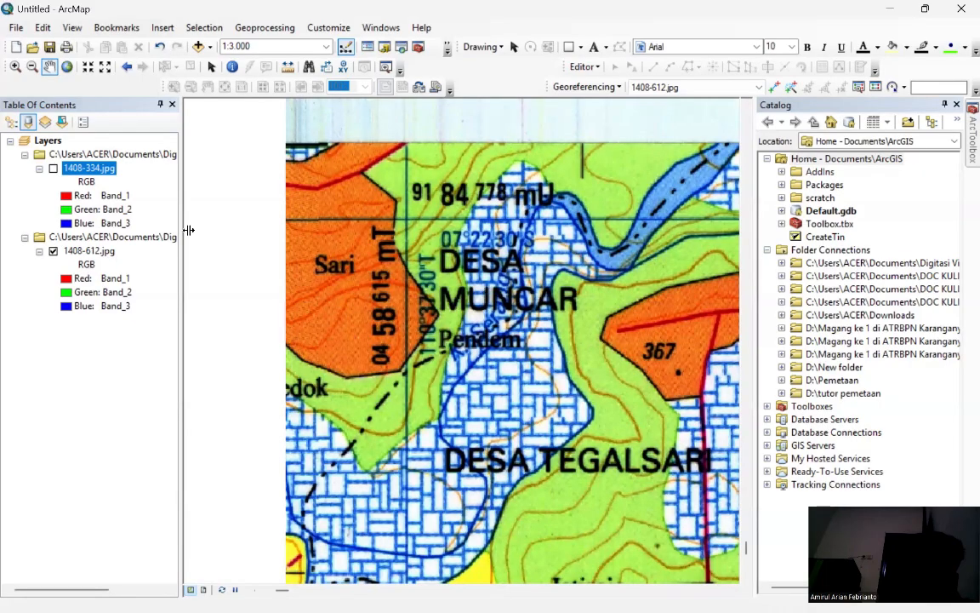
pyautogui.click(54, 251)
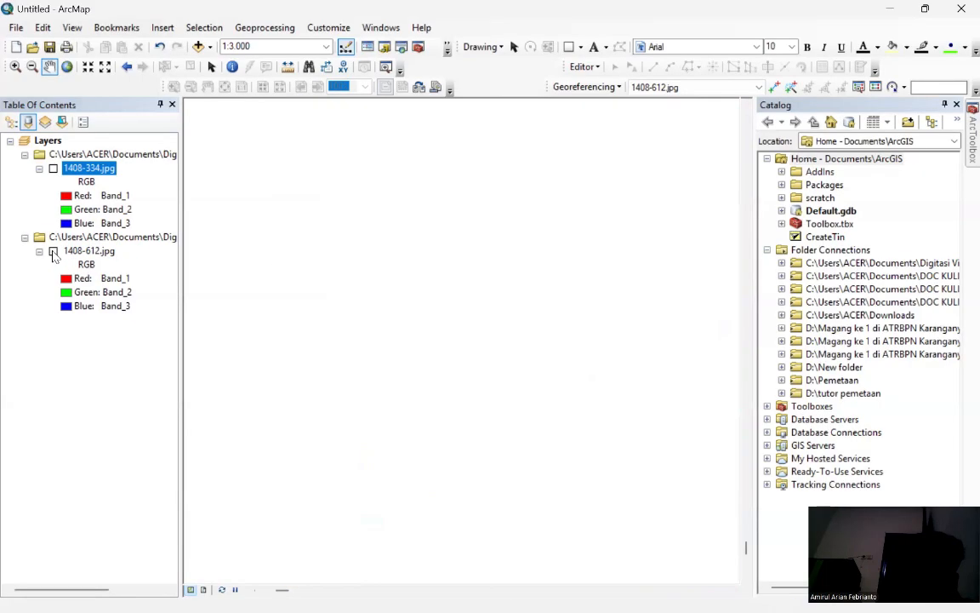
pyautogui.click(54, 169)
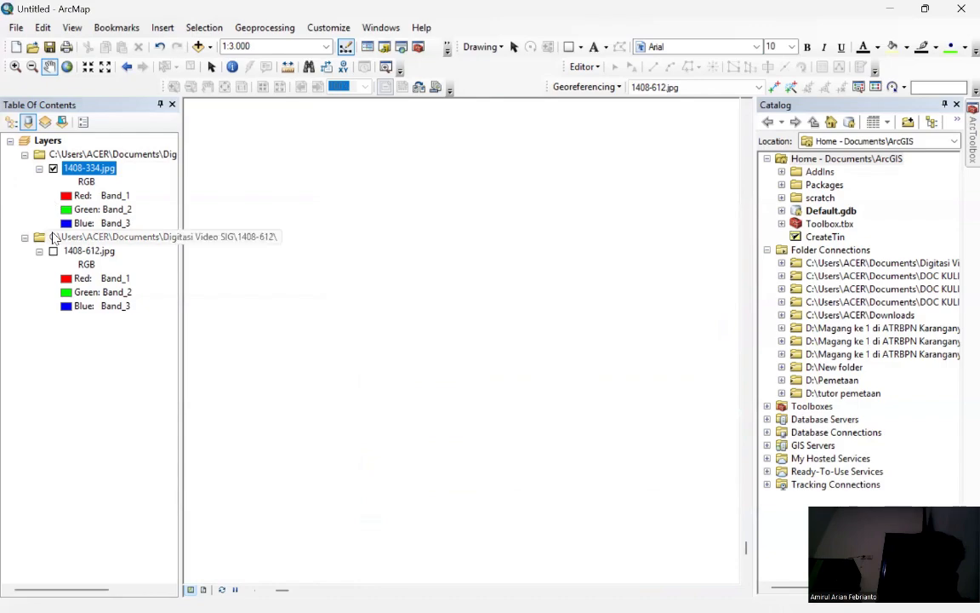
pyautogui.click(54, 169)
pyautogui.click(54, 251)
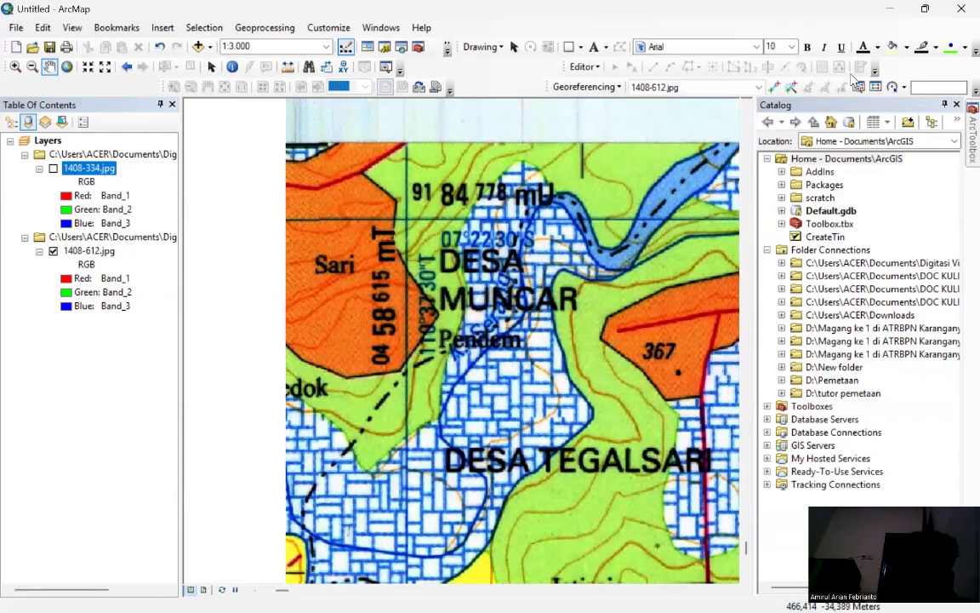
# - Place a control point on the northwest grid corner of 1408-612.jpg and open its DMS entry clear of the corner labels
pyautogui.click(773, 87)
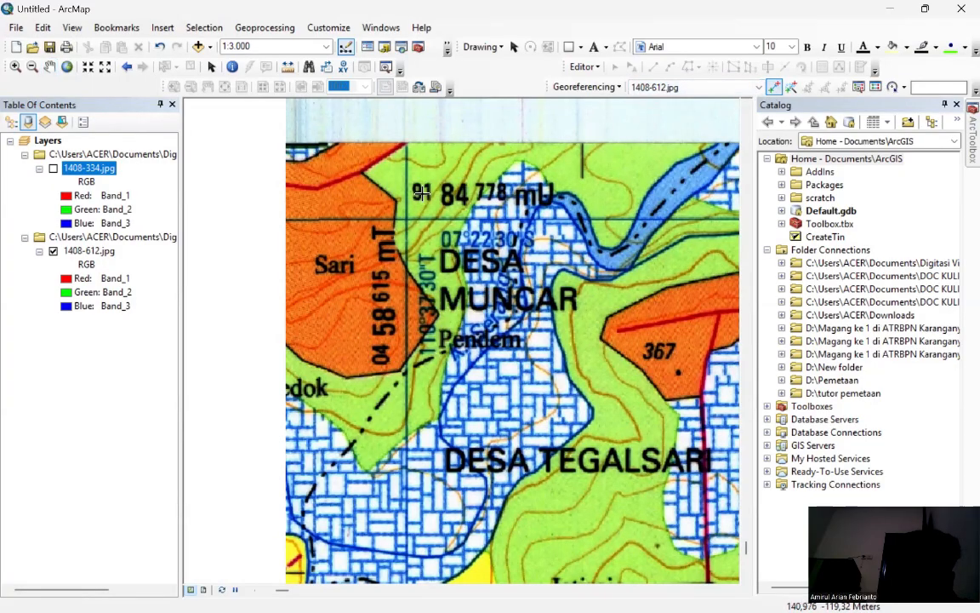
pyautogui.scroll(1, 413, 211)
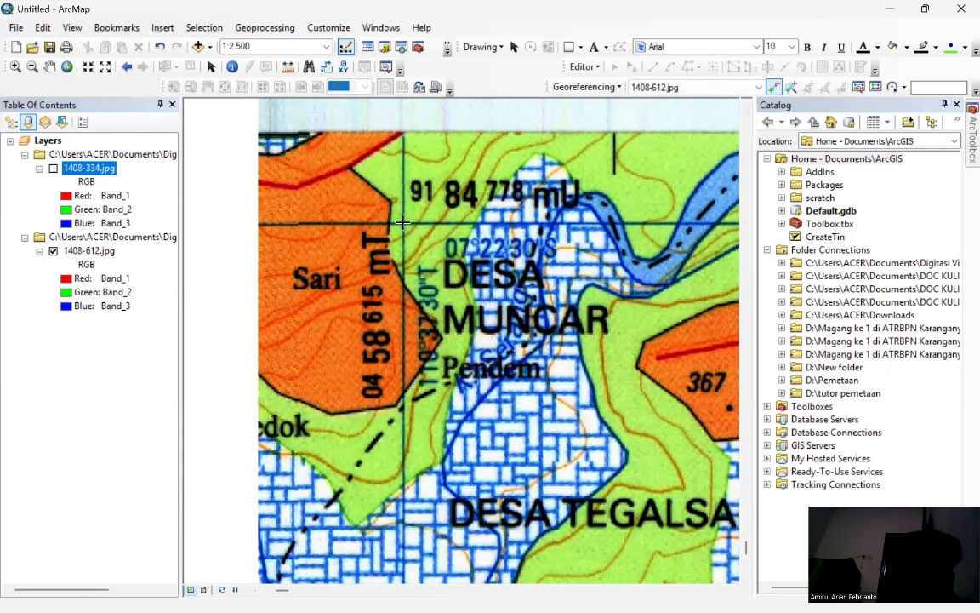
pyautogui.rightClick(402, 223)
pyautogui.click(458, 248)
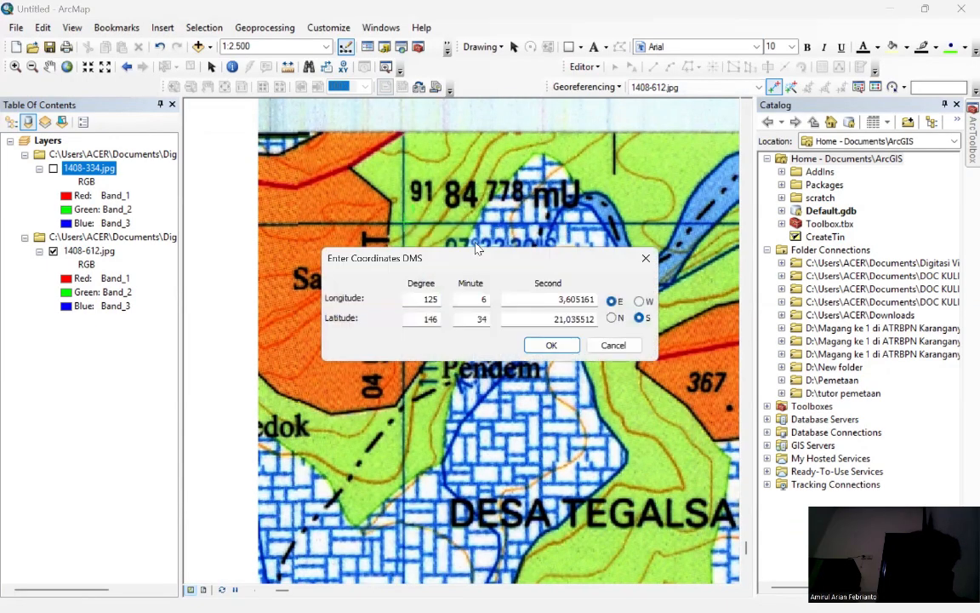
pyautogui.moveTo(473, 258); pyautogui.dragTo(449, 396)
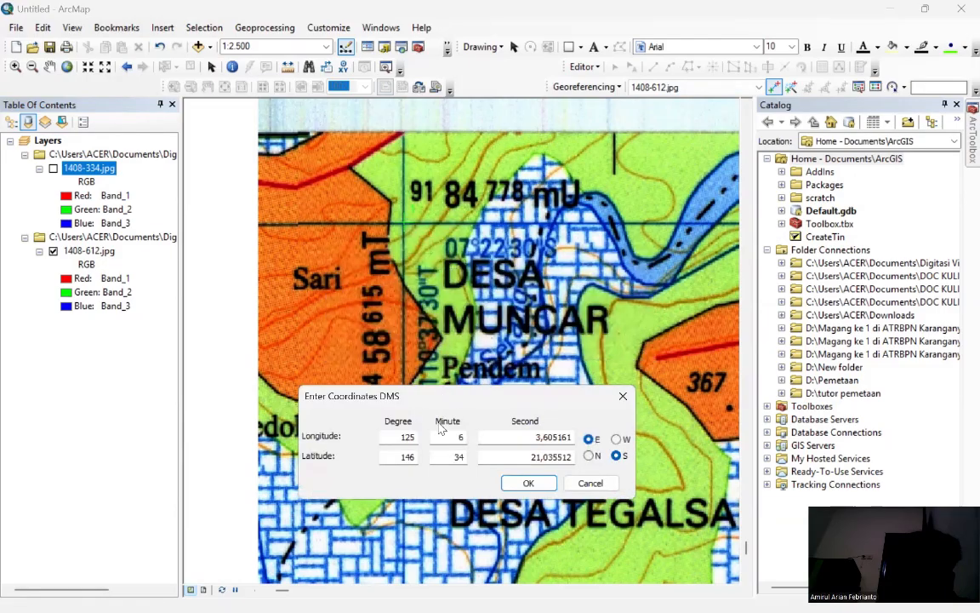
# - Set the northwest control point's longitude to 110° 37' 30" E
pyautogui.doubleClick(409, 436)
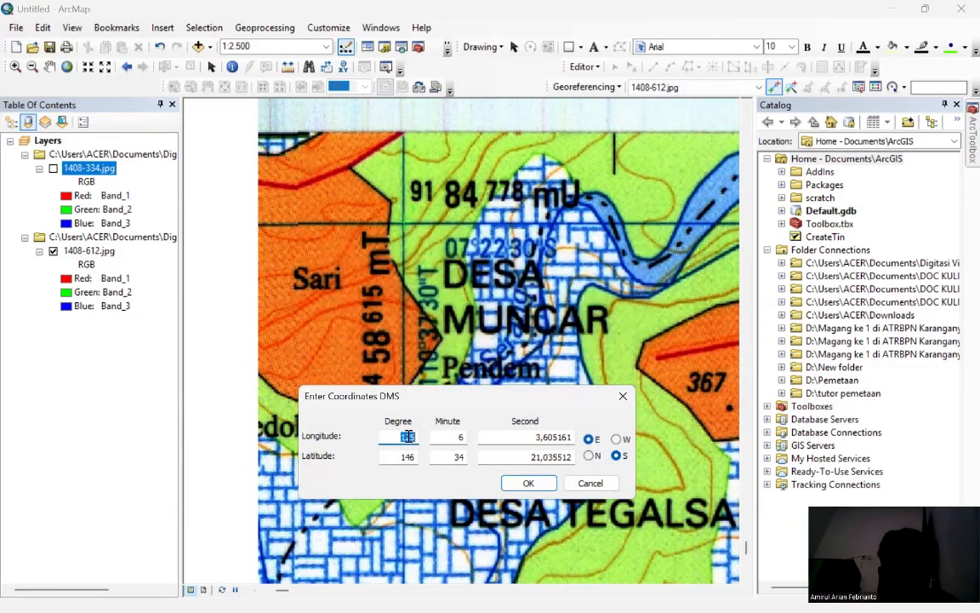
pyautogui.write('110')
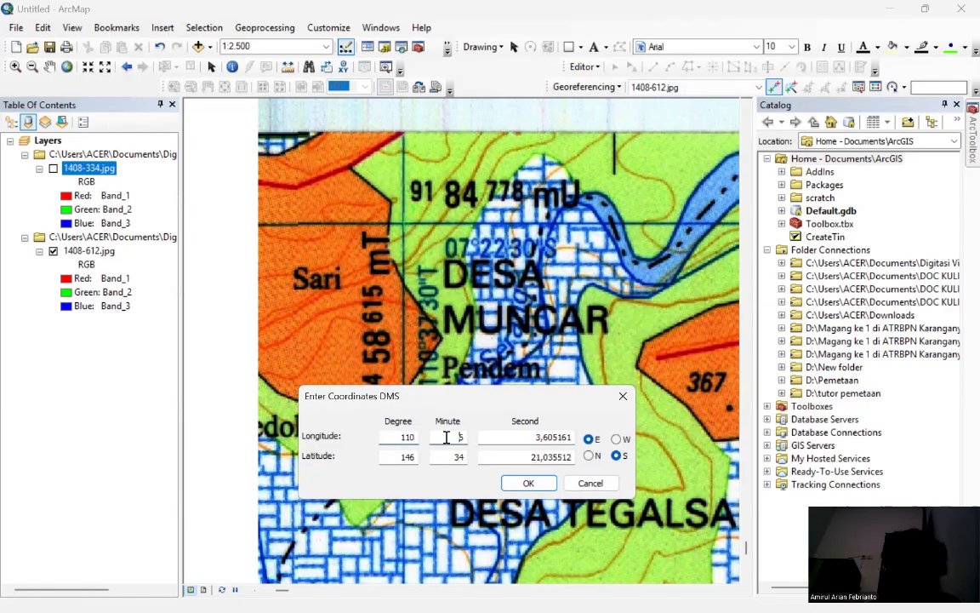
pyautogui.doubleClick(446, 436)
pyautogui.write('37')
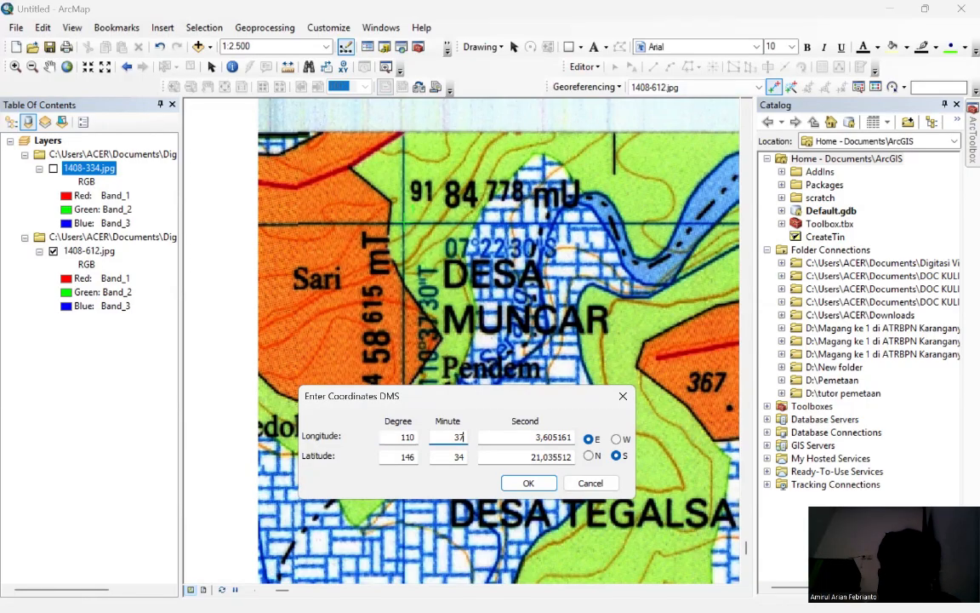
pyautogui.doubleClick(507, 433)
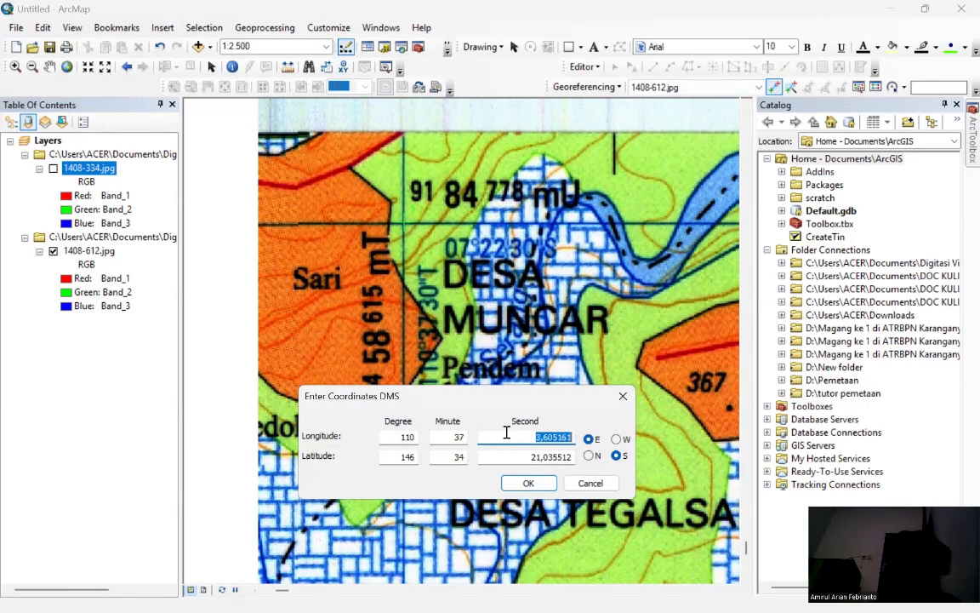
pyautogui.write('30')
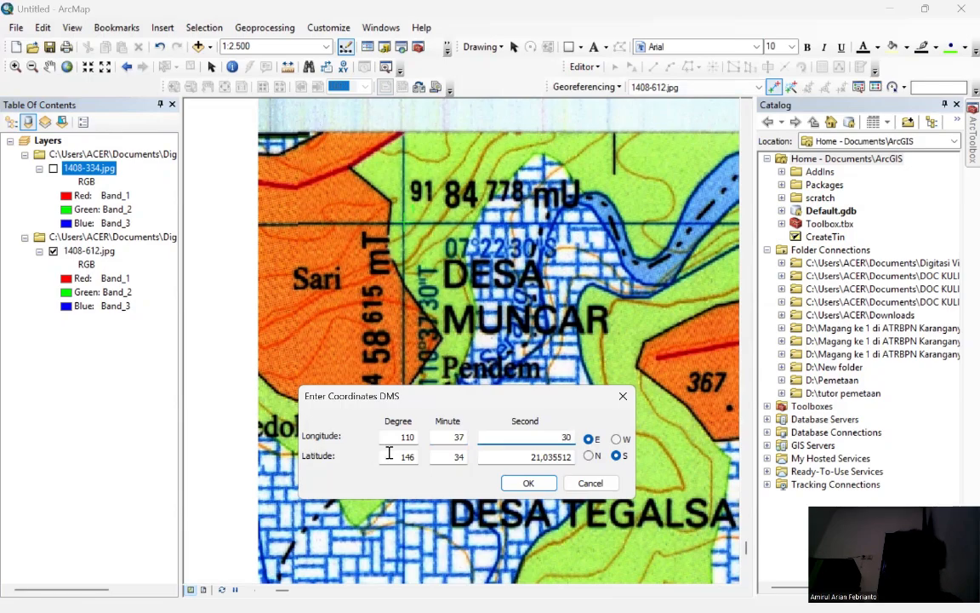
# - Set the northwest control point's latitude to 07° 22' 30" S and apply the coordinates
pyautogui.doubleClick(389, 455)
pyautogui.write('07')
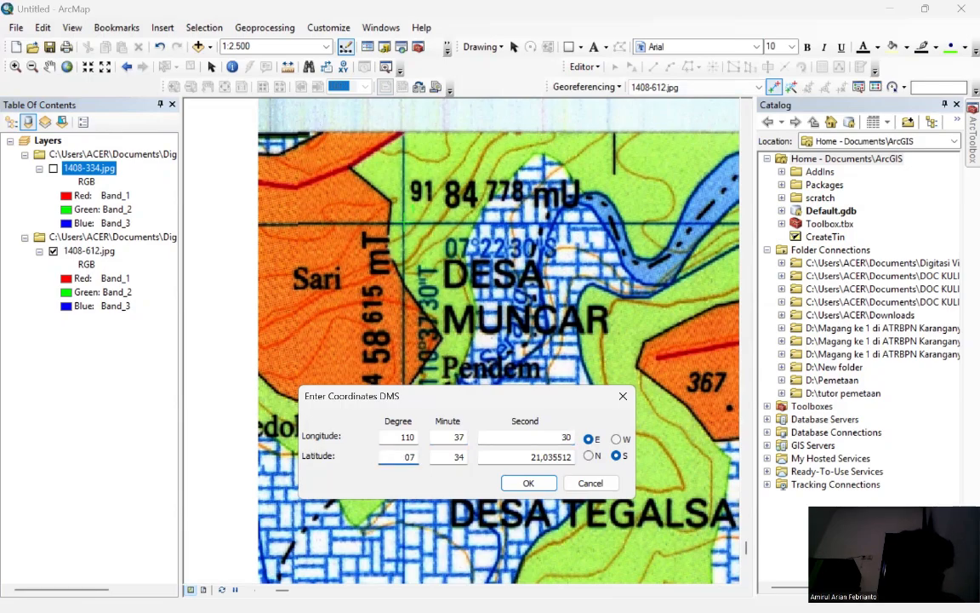
pyautogui.write('22')
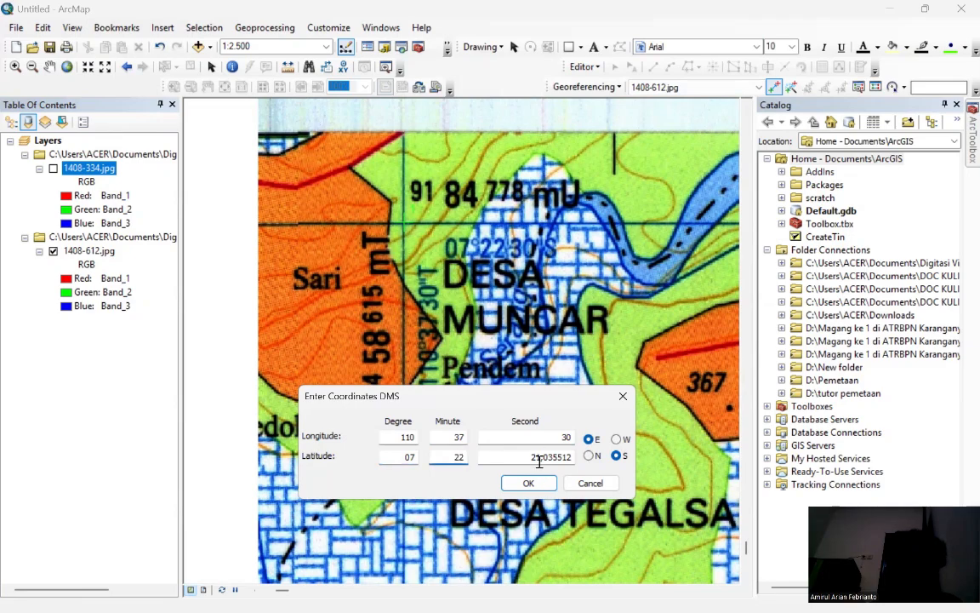
pyautogui.press('Tab')
pyautogui.write('30')
pyautogui.click(528, 483)
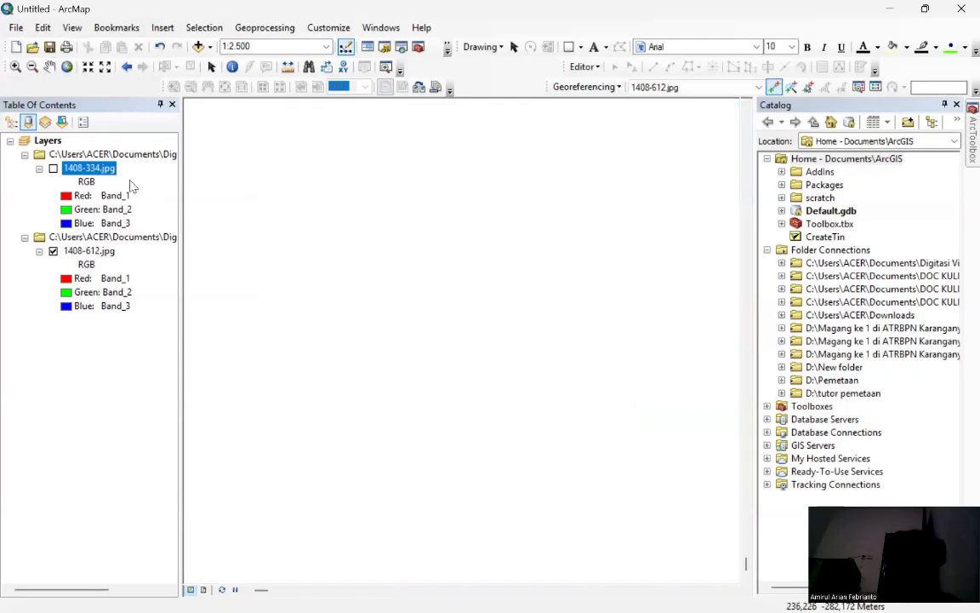
# - Place a second control point on the northeast grid corner of 1408-612.jpg, where the 110°45'00" and 07°22'30" lines cross
pyautogui.rightClick(94, 255)
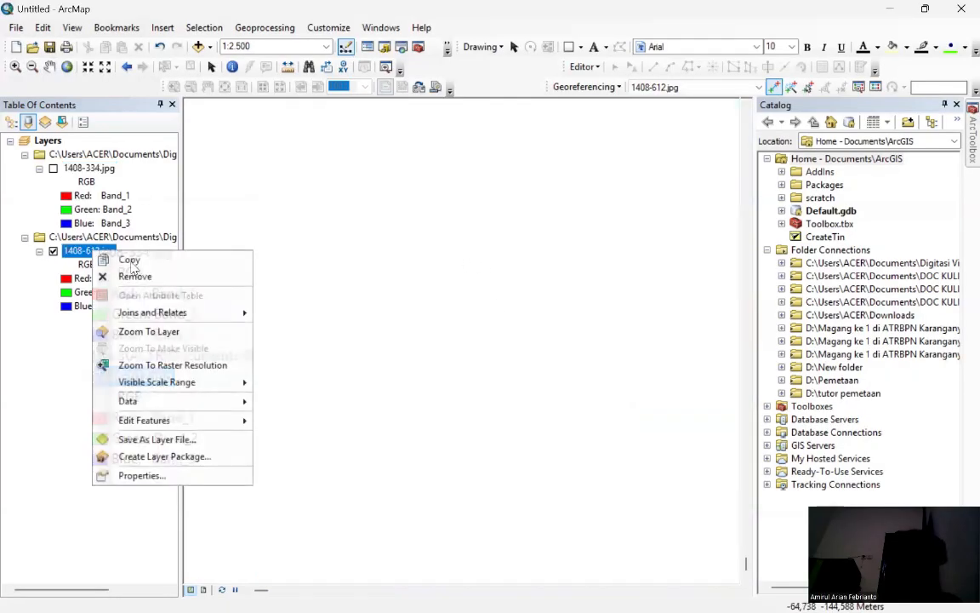
pyautogui.click(145, 332)
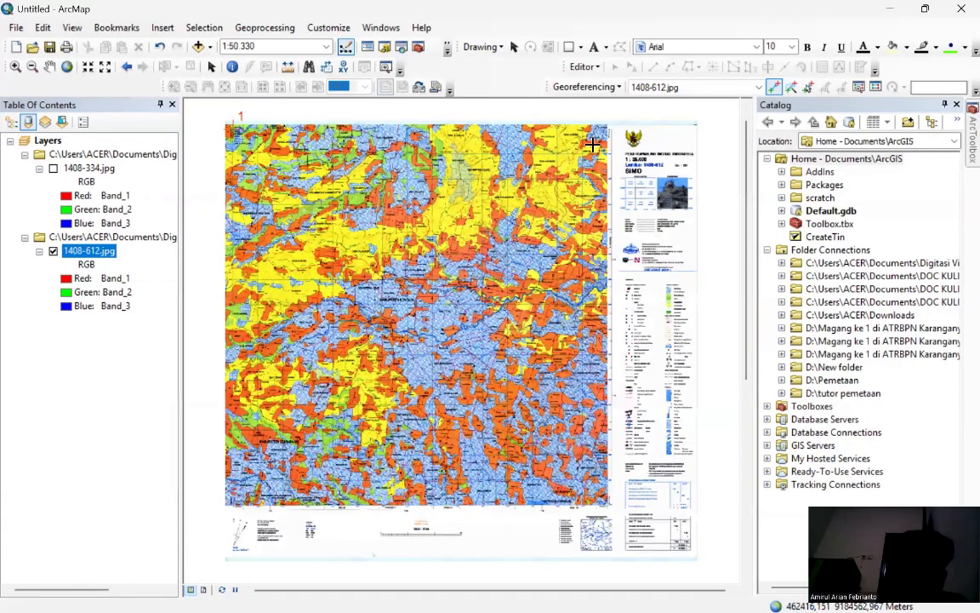
pyautogui.scroll(3, 623, 130)
pyautogui.scroll(3, 579, 120)
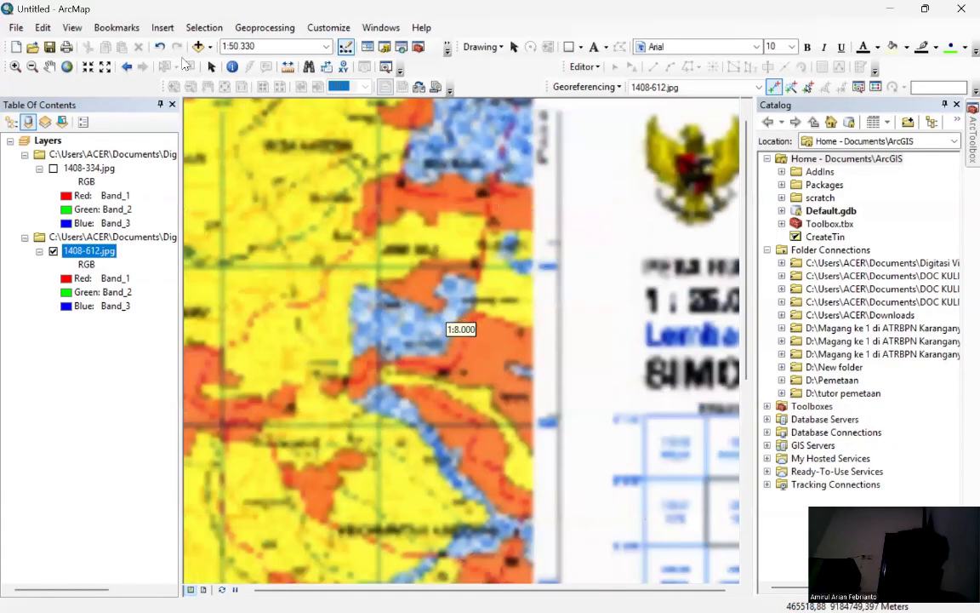
pyautogui.click(50, 67)
pyautogui.moveTo(386, 296); pyautogui.dragTo(349, 421)
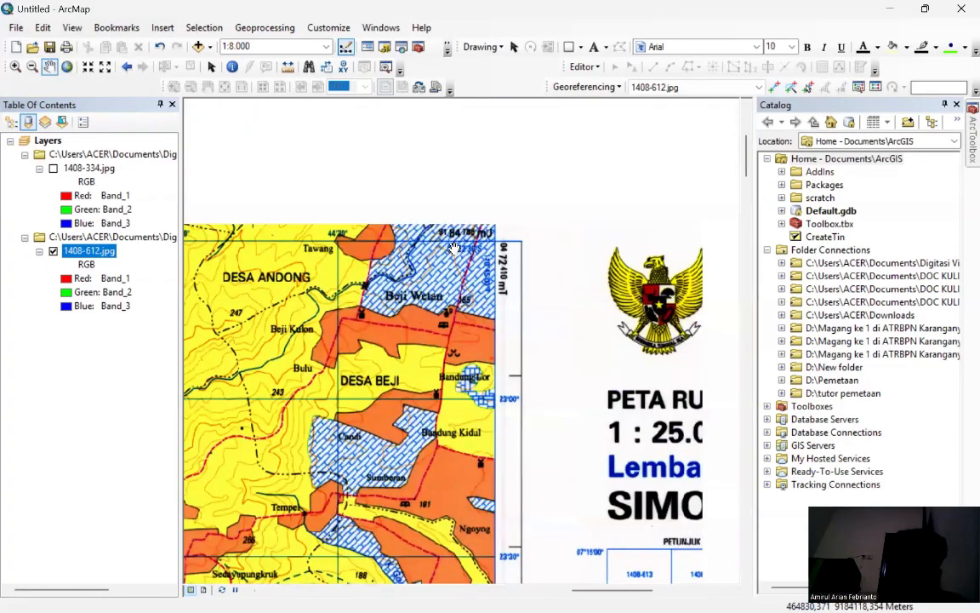
pyautogui.scroll(2, 432, 292)
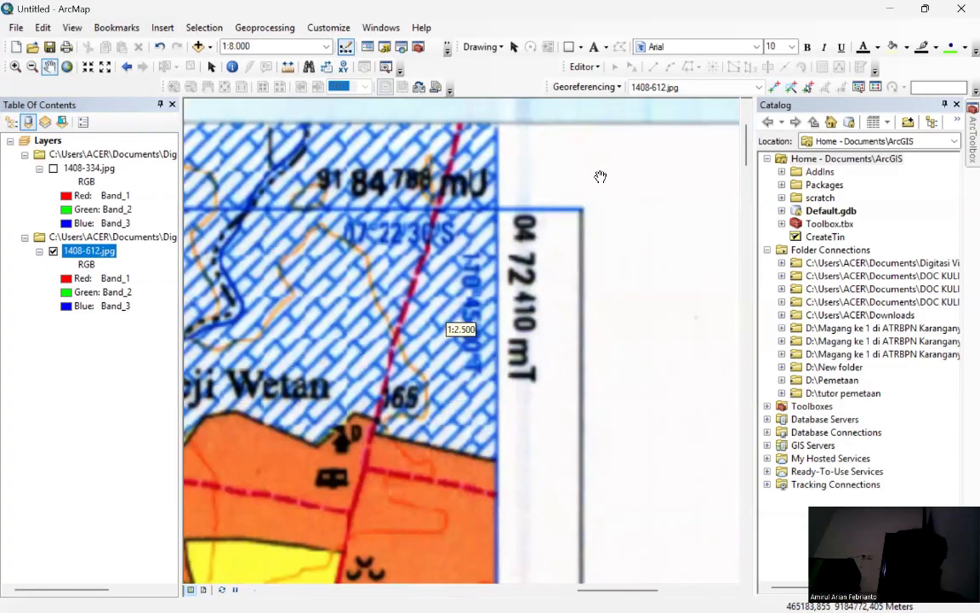
pyautogui.scroll(1, 538, 175)
pyautogui.scroll(1, 455, 328)
pyautogui.click(774, 87)
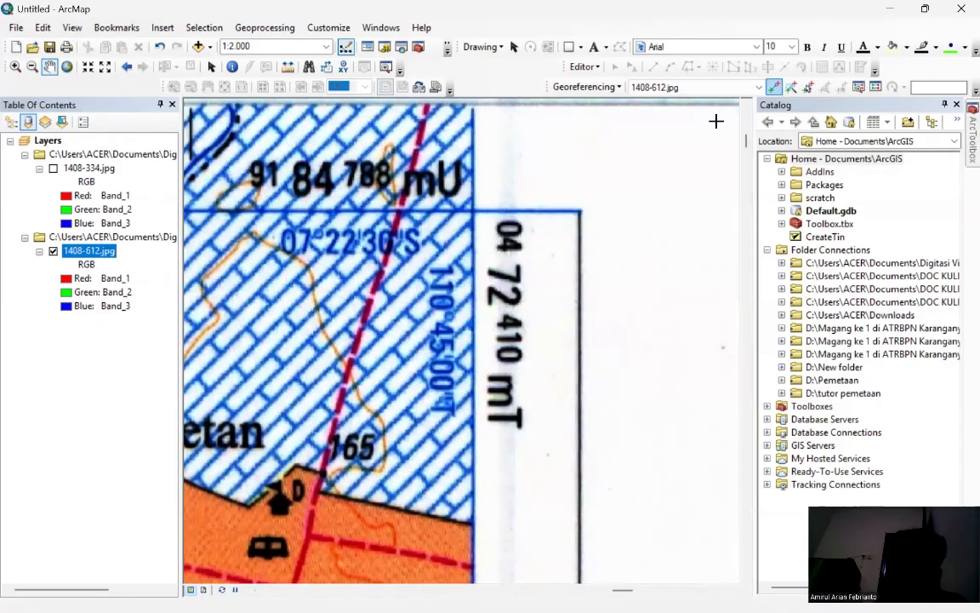
pyautogui.click(473, 210)
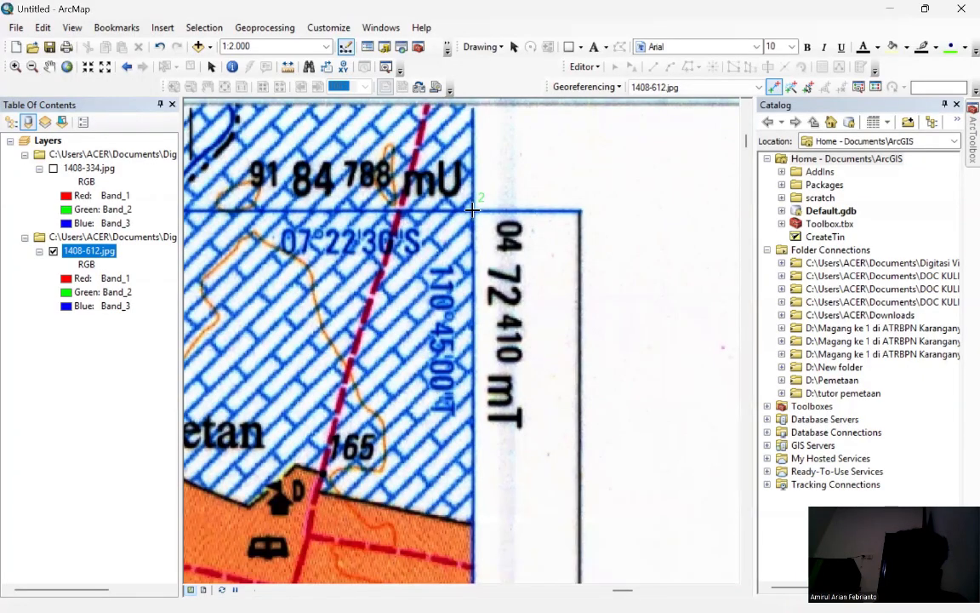
# - Open the DMS entry for the northeast control point, keep the corner labels readable, and set its longitude to 110° 45' 00" E
pyautogui.rightClick(472, 210)
pyautogui.click(490, 244)
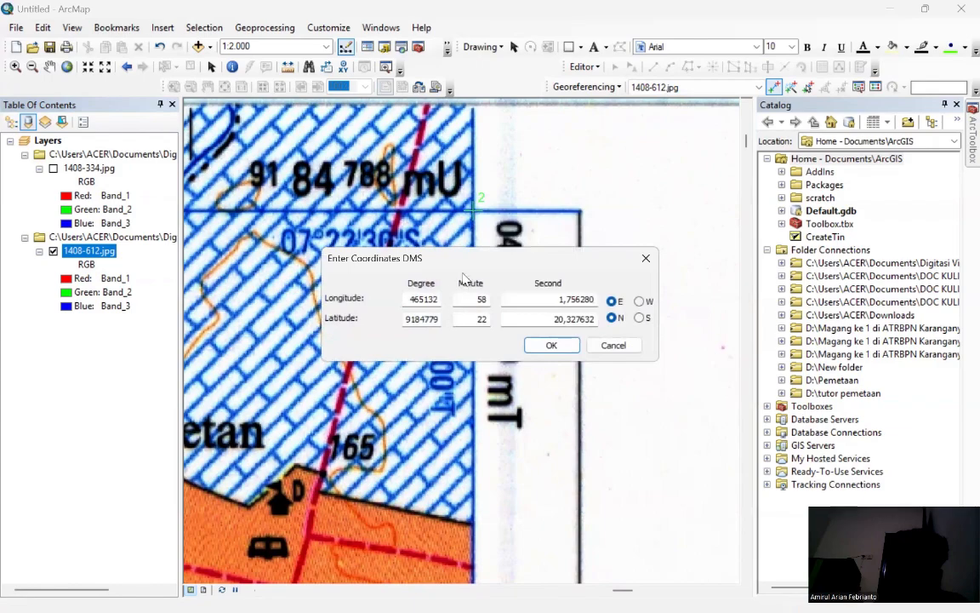
pyautogui.moveTo(451, 274); pyautogui.dragTo(424, 379)
pyautogui.doubleClick(396, 410)
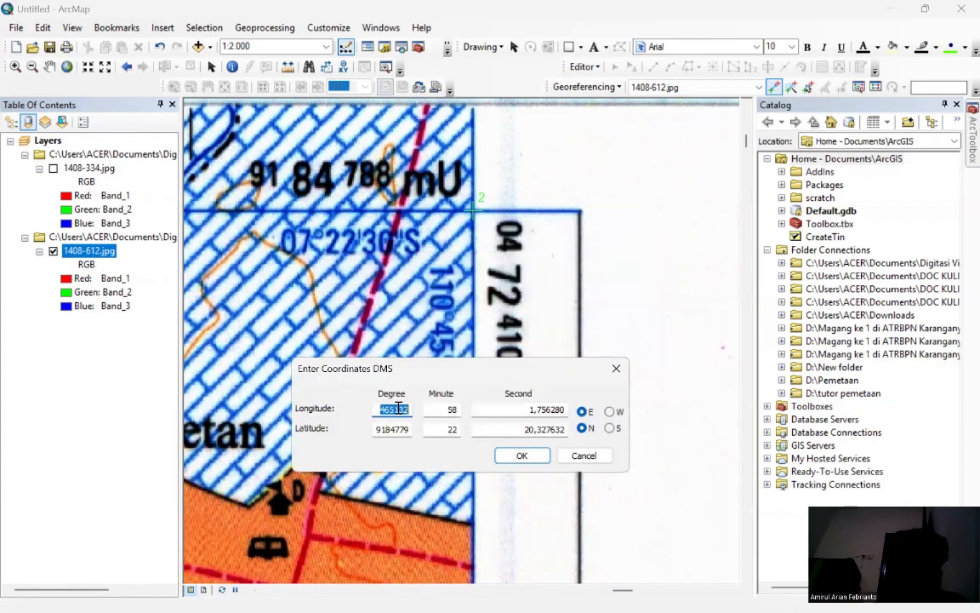
pyautogui.write('11')
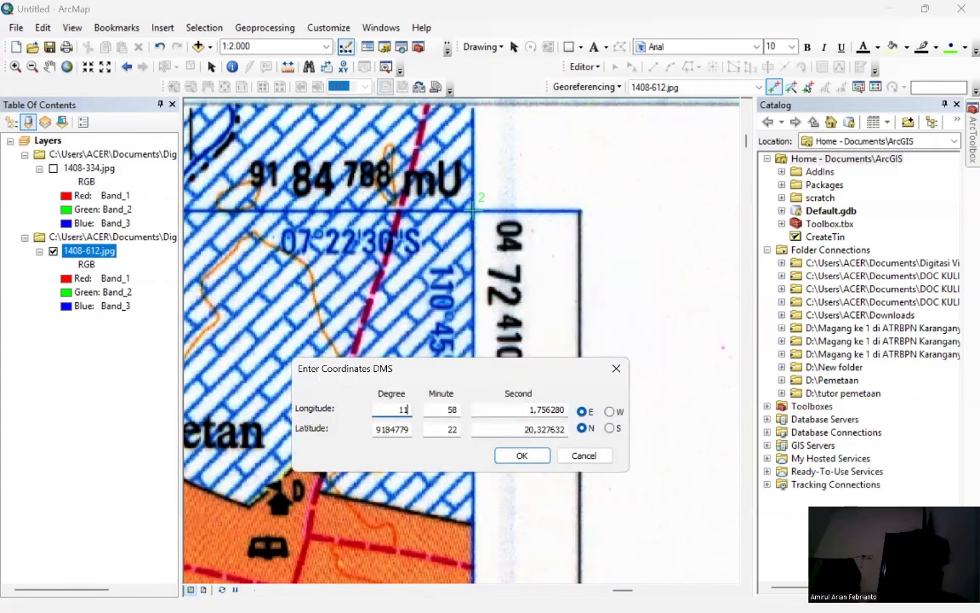
pyautogui.write('0')
pyautogui.doubleClick(450, 409)
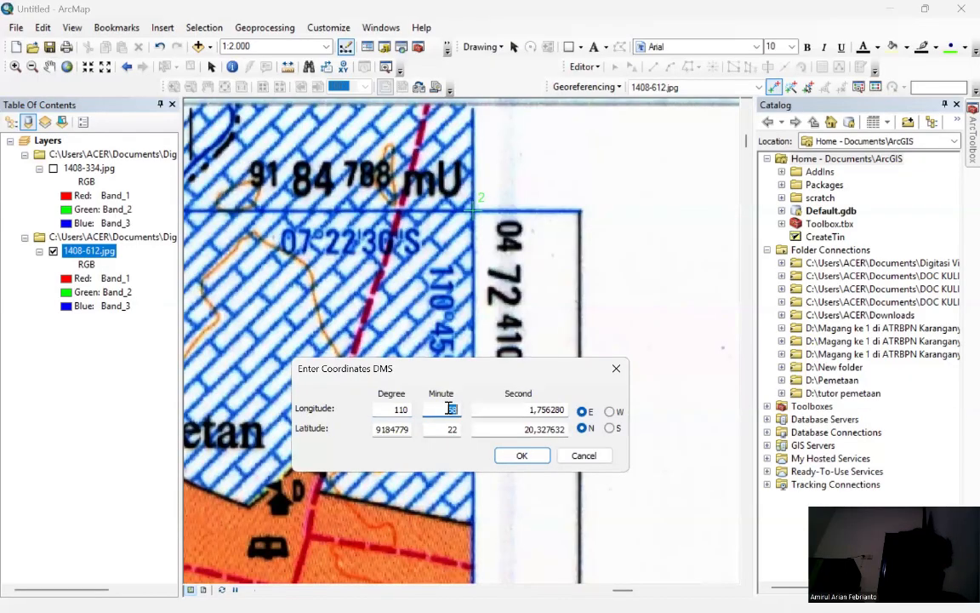
pyautogui.doubleClick(506, 411)
pyautogui.moveTo(486, 373); pyautogui.dragTo(486, 414)
pyautogui.write('00')
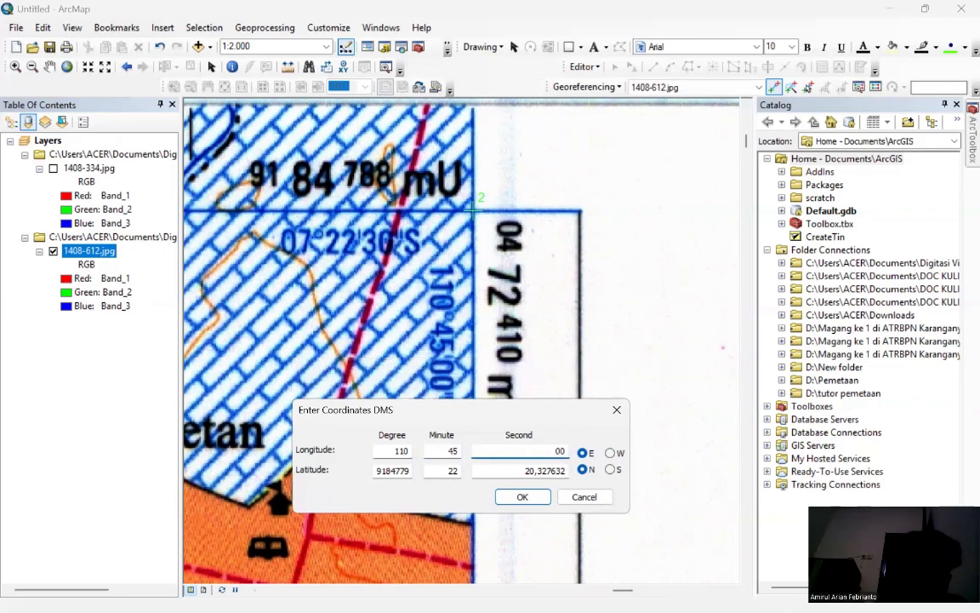
# - Set the northeast control point's latitude to 07° 22' 30" S and apply the coordinates
pyautogui.click(610, 469)
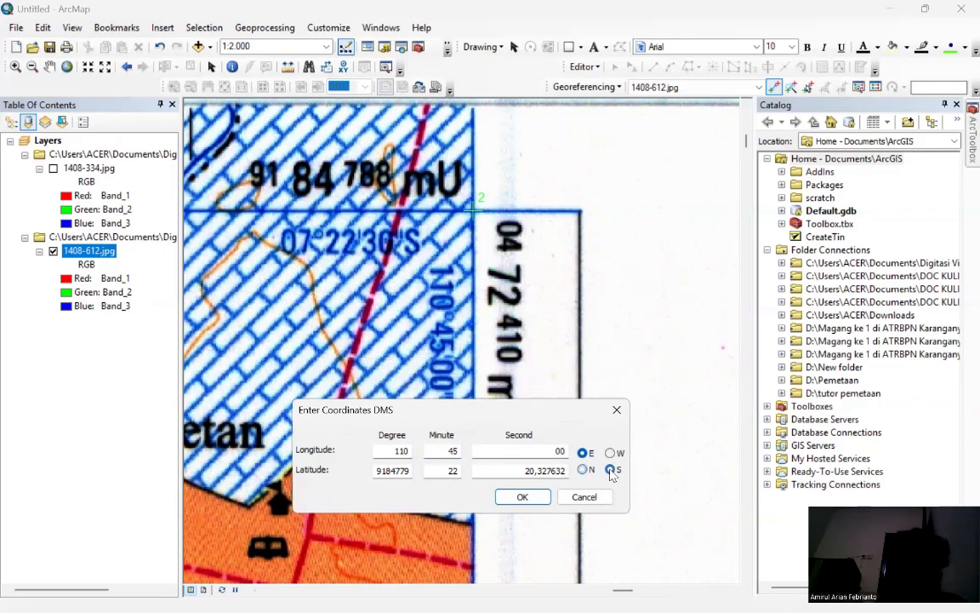
pyautogui.doubleClick(395, 470)
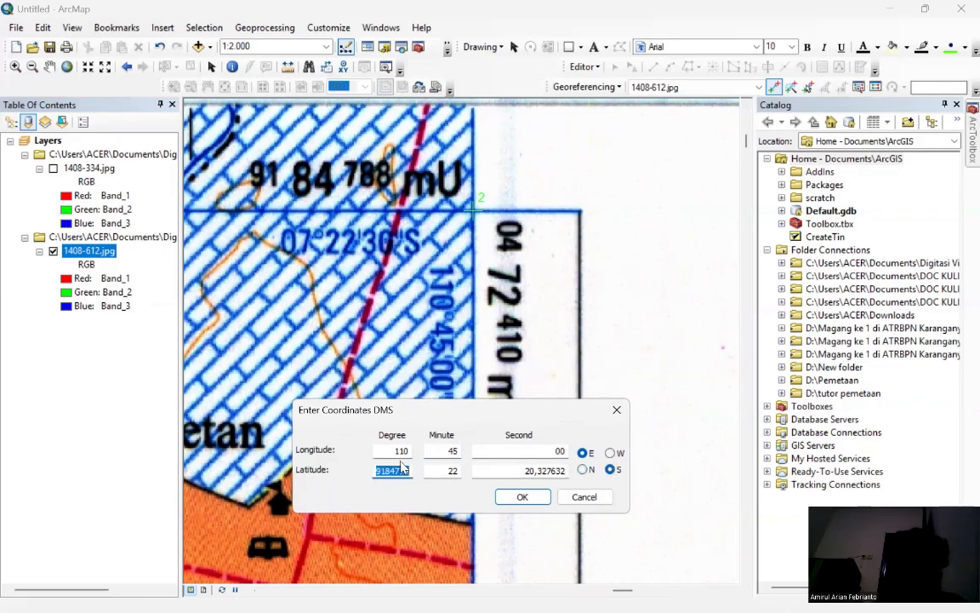
pyautogui.write('07')
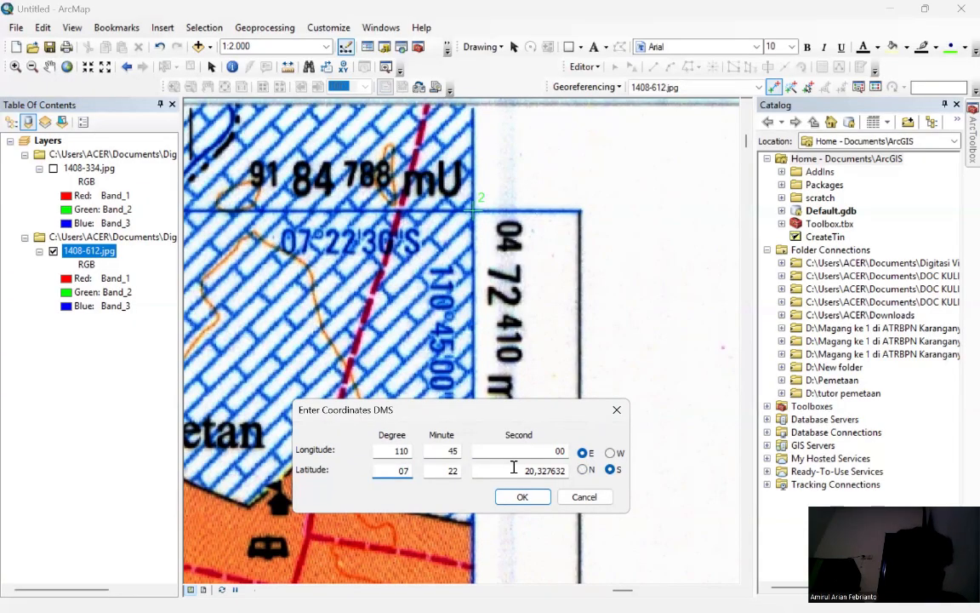
pyautogui.doubleClick(518, 469)
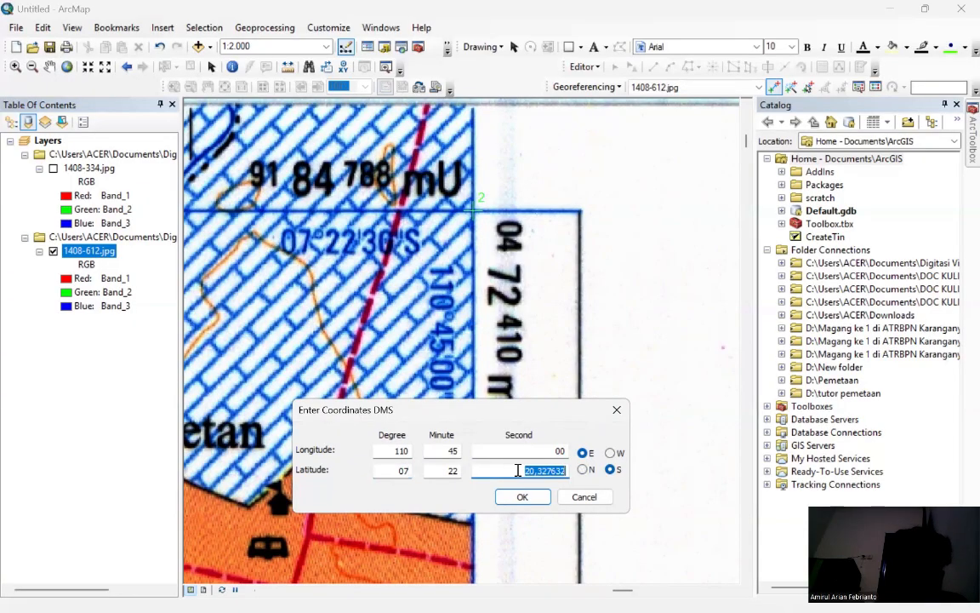
pyautogui.write('3')
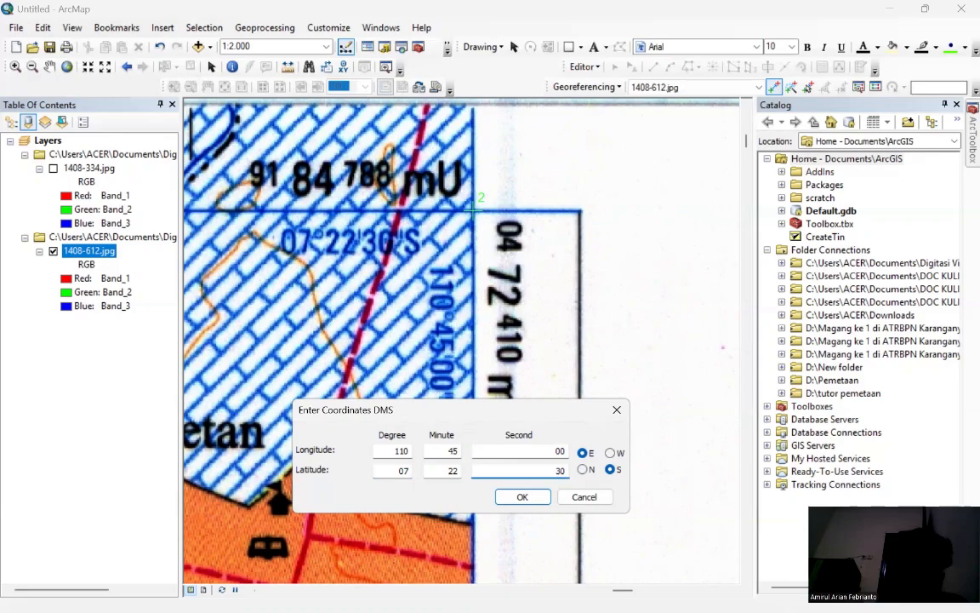
pyautogui.write('0')
pyautogui.click(534, 497)
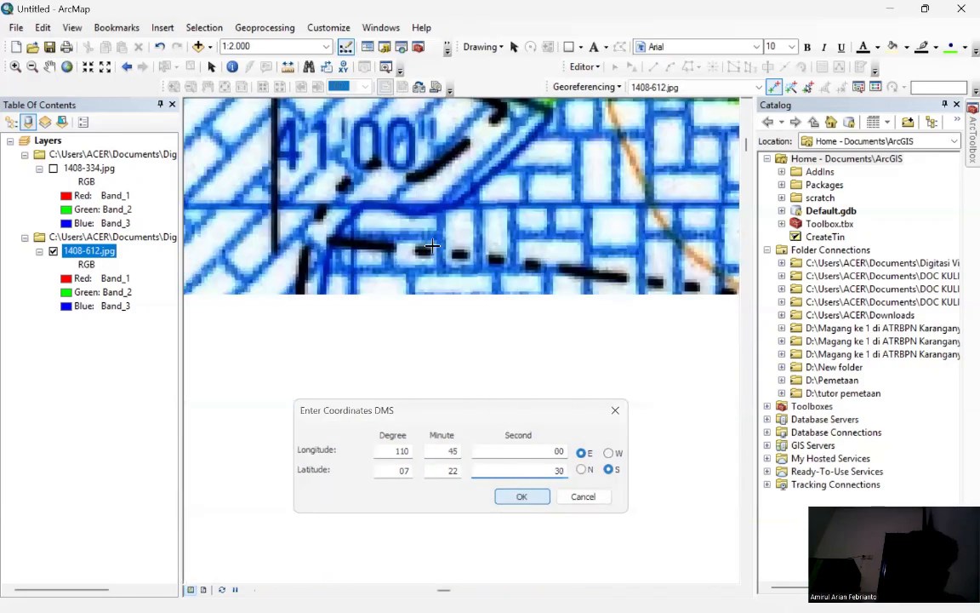
# - Add a control point at the southeast corner of the map frame on 1408-612.jpg and open its DMS coordinate entry
pyautogui.rightClick(89, 251)
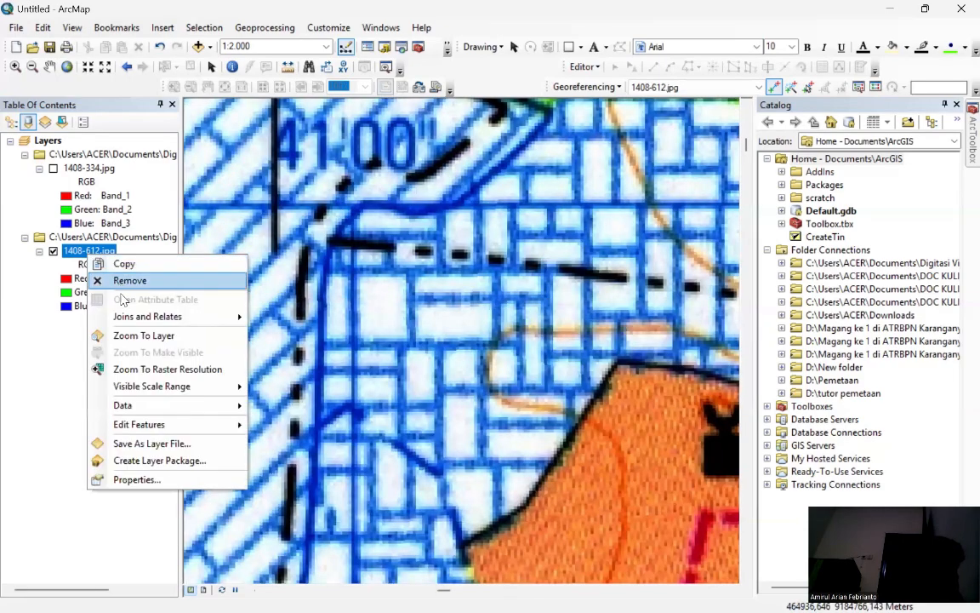
pyautogui.click(141, 336)
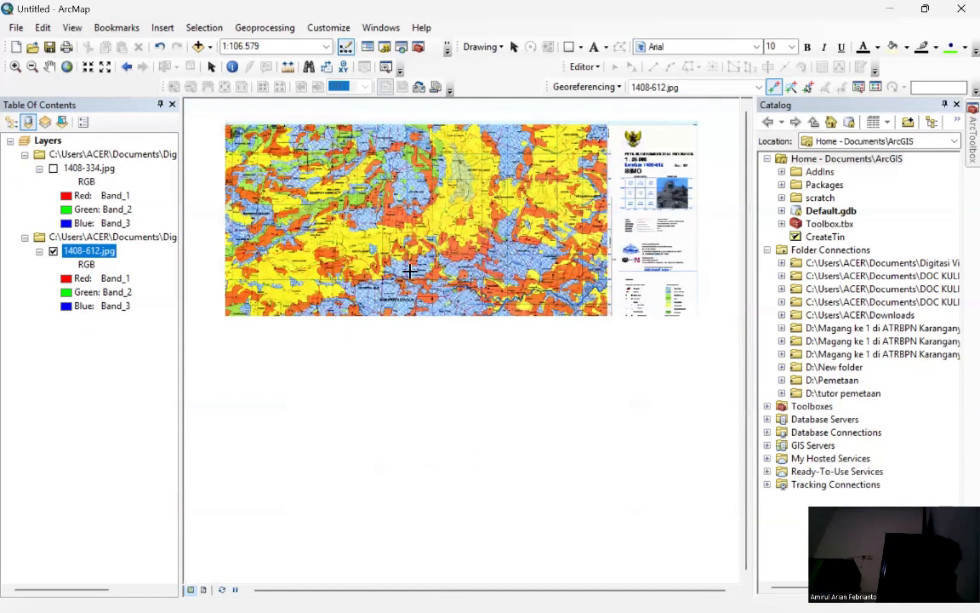
pyautogui.scroll(2, 622, 529)
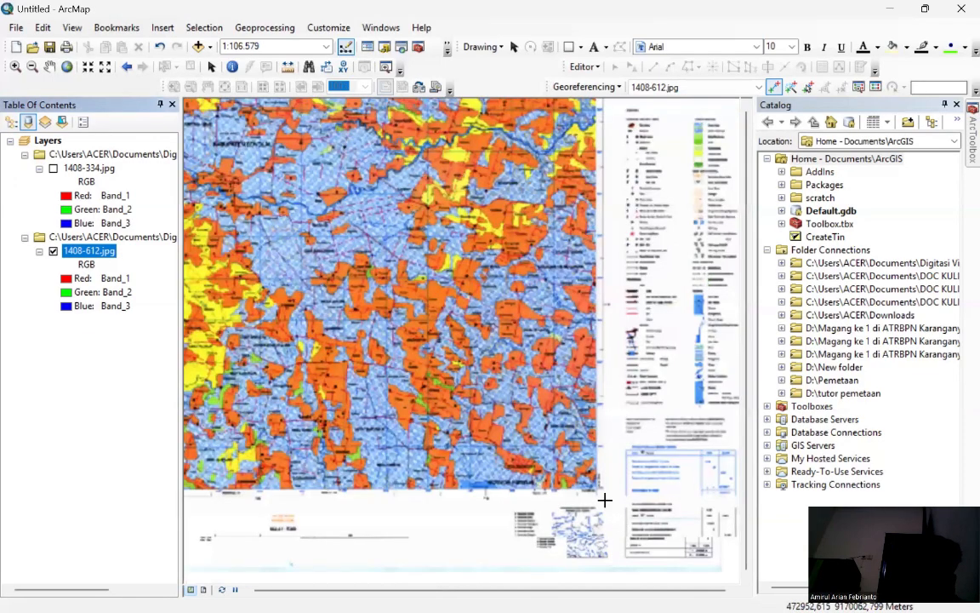
pyautogui.scroll(4, 613, 508)
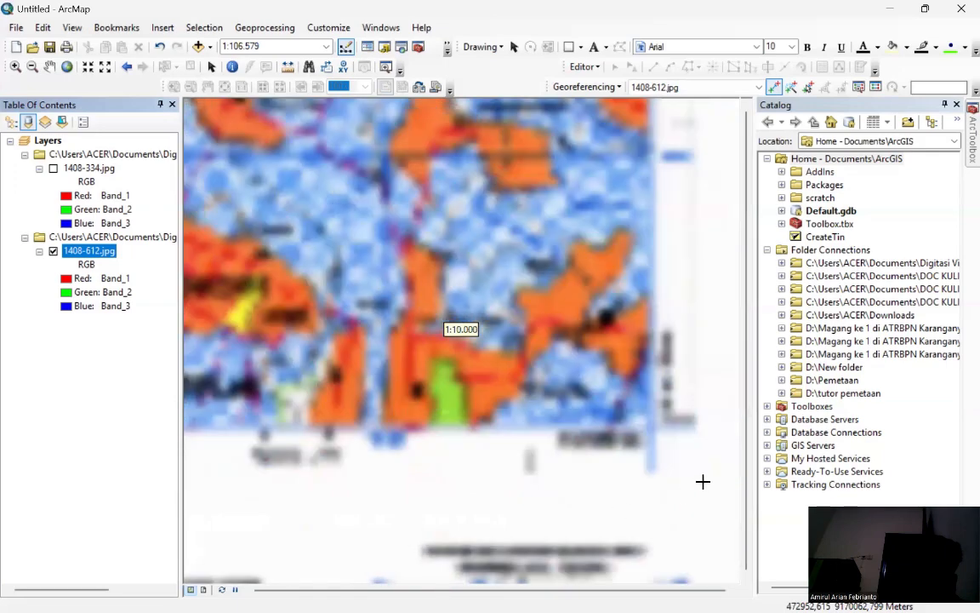
pyautogui.scroll(2, 702, 479)
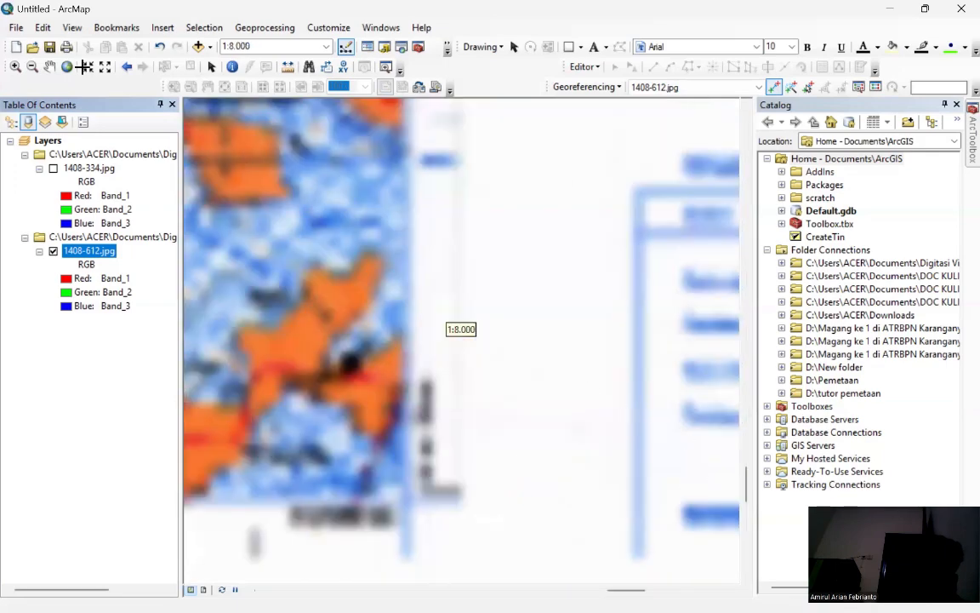
pyautogui.moveTo(532, 343); pyautogui.dragTo(542, 309)
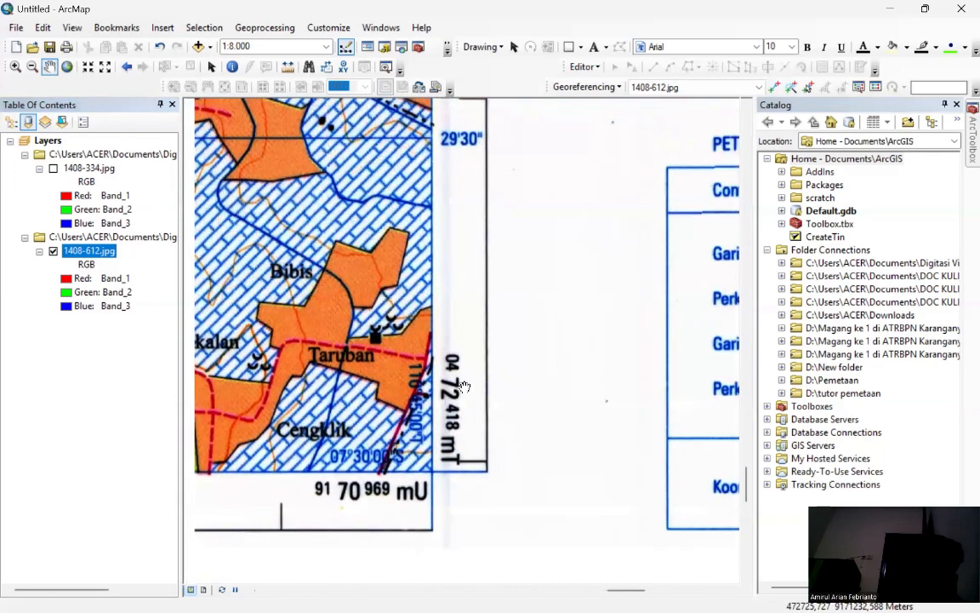
pyautogui.scroll(3, 464, 387)
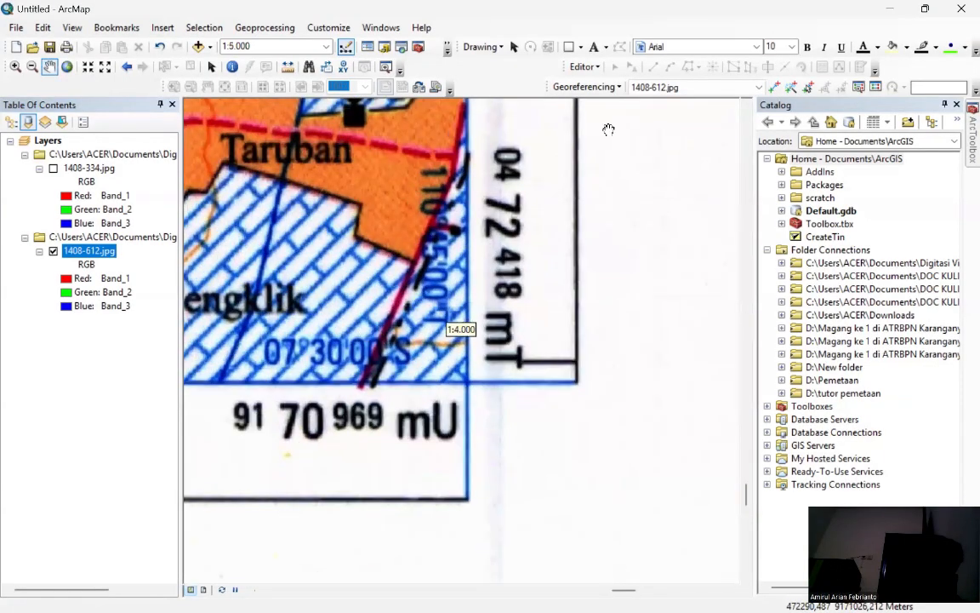
pyautogui.click(774, 87)
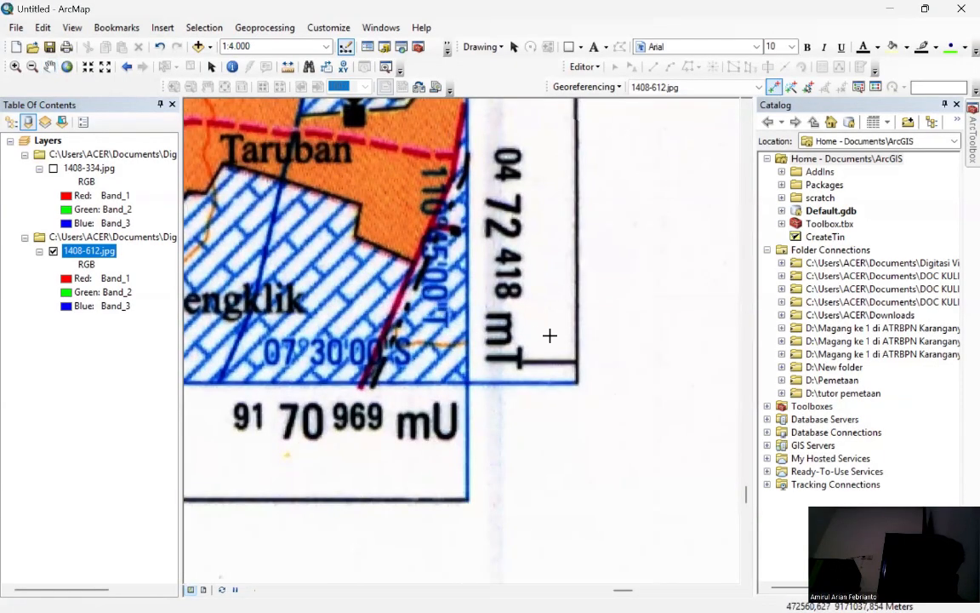
pyautogui.click(468, 382)
pyautogui.rightClick(467, 382)
pyautogui.click(499, 410)
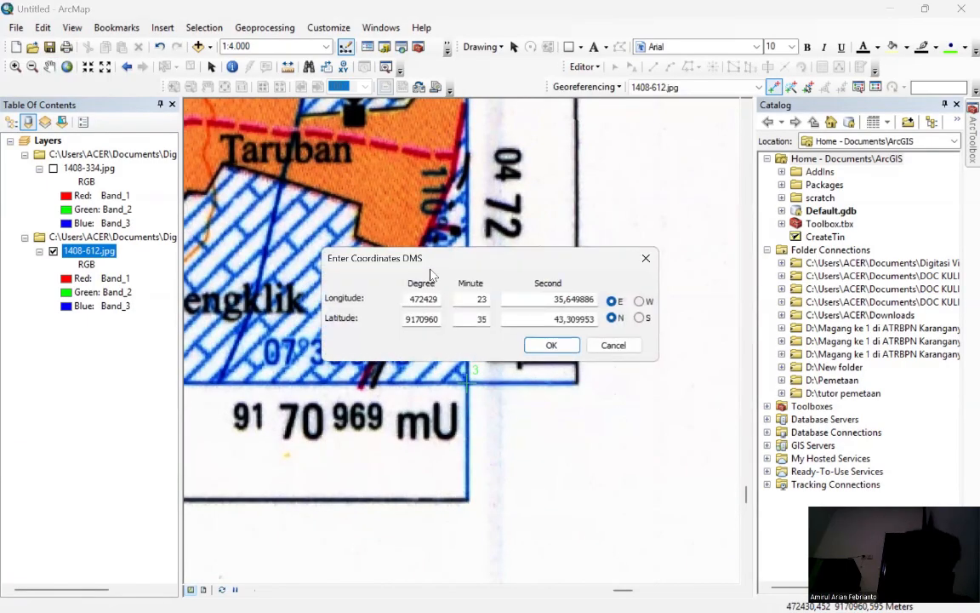
pyautogui.moveTo(430, 262); pyautogui.dragTo(384, 409)
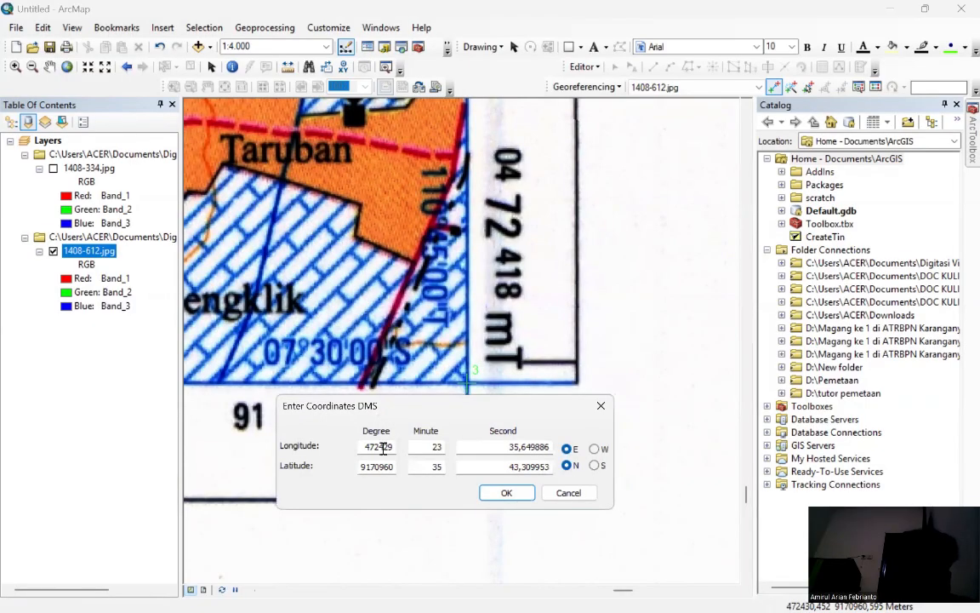
# - Set the southeast control point's longitude to 110° 45' 00" E
pyautogui.doubleClick(383, 449)
pyautogui.write('110')
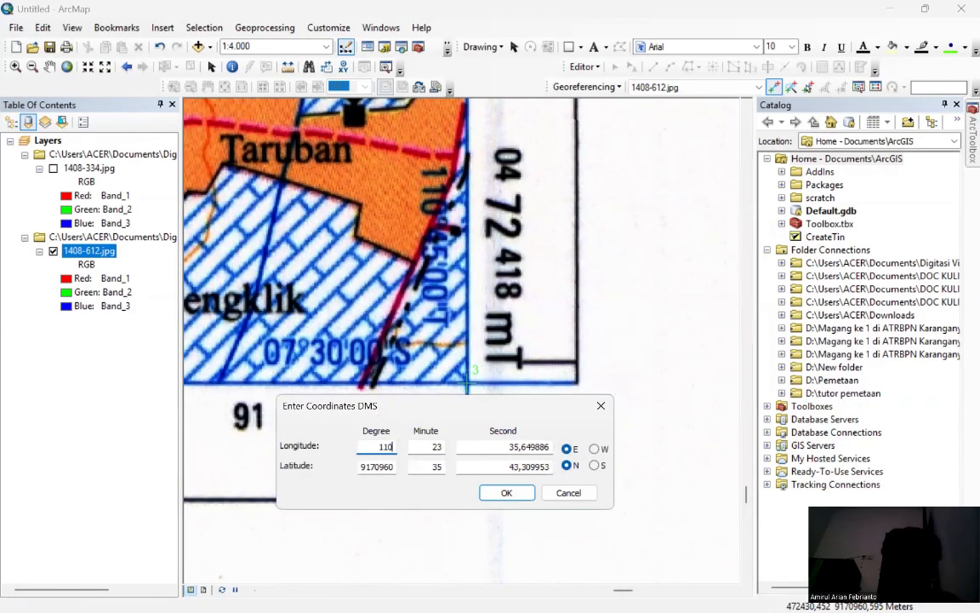
pyautogui.doubleClick(434, 445)
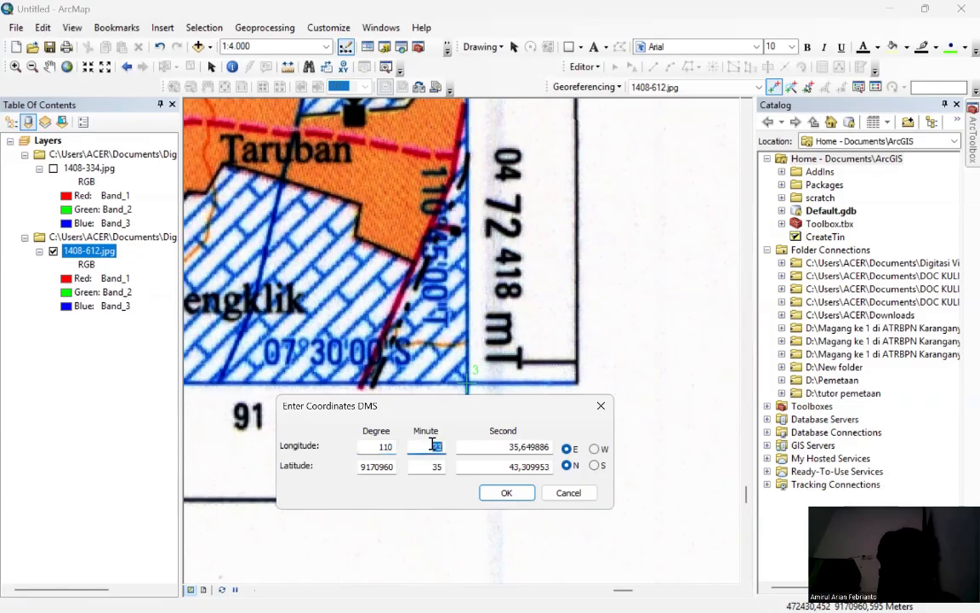
pyautogui.doubleClick(526, 446)
pyautogui.write('00')
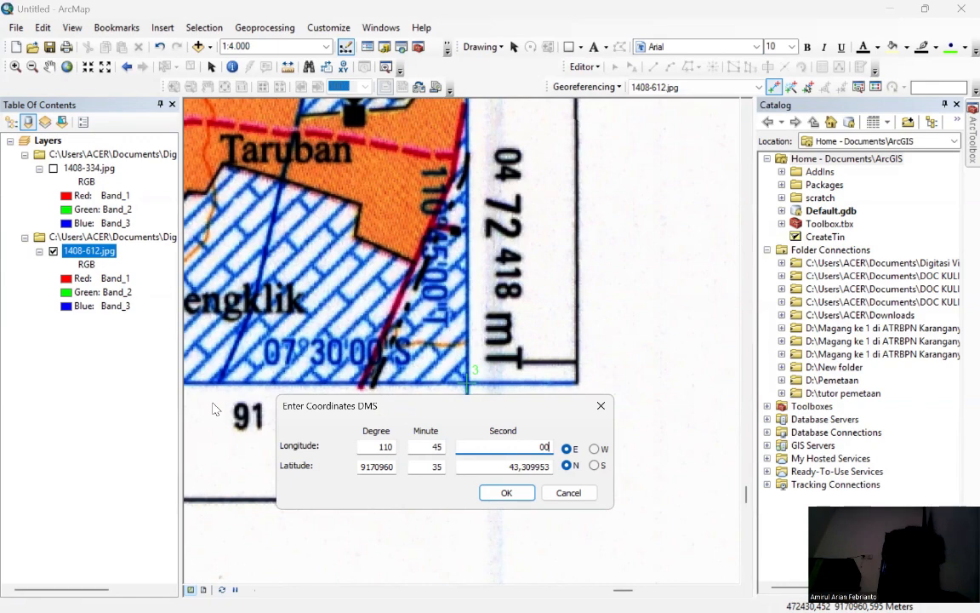
# - Set the southeast control point's latitude to 07° 30' 00" S and apply the coordinates
pyautogui.doubleClick(388, 467)
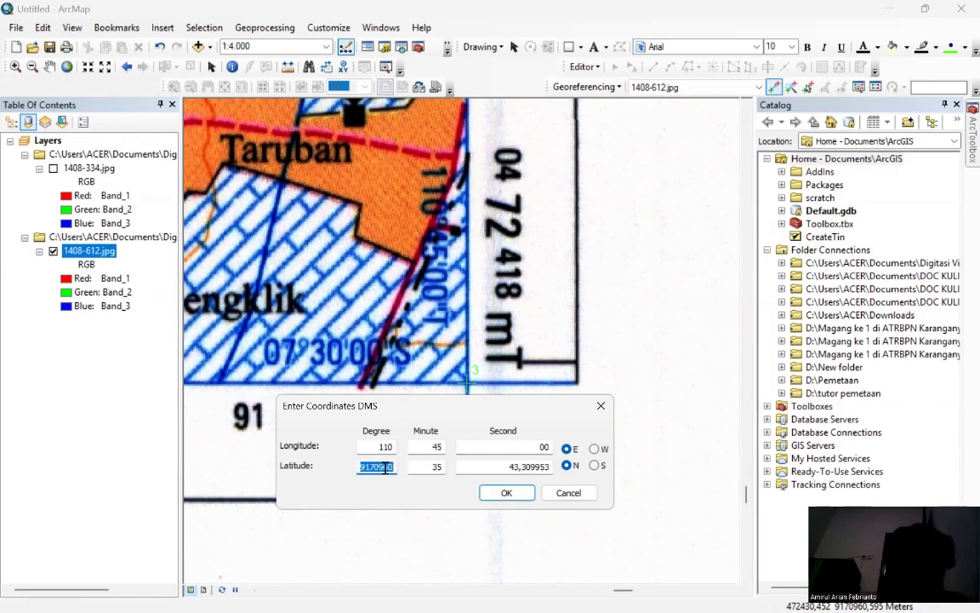
pyautogui.write('07')
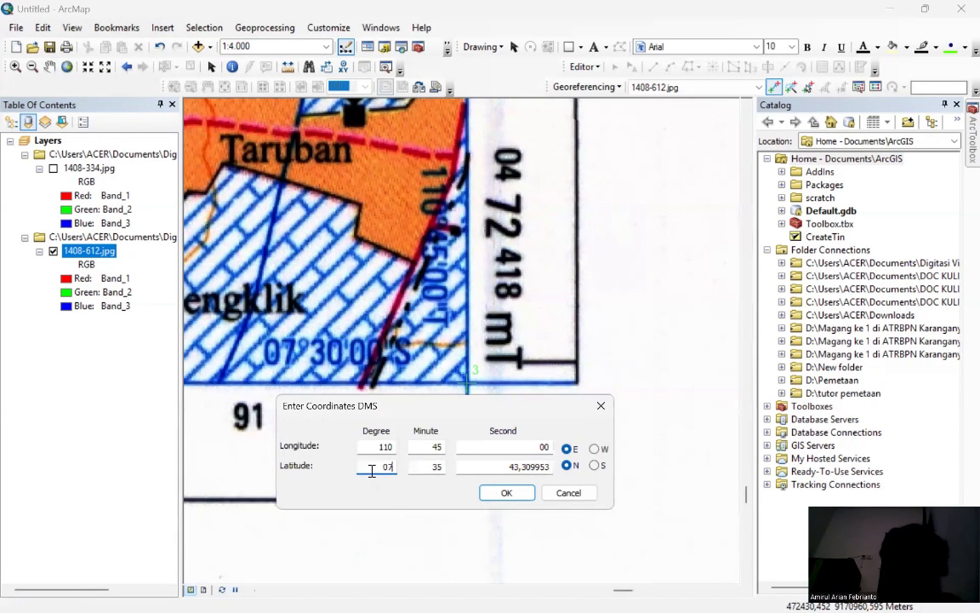
pyautogui.doubleClick(423, 463)
pyautogui.write('30')
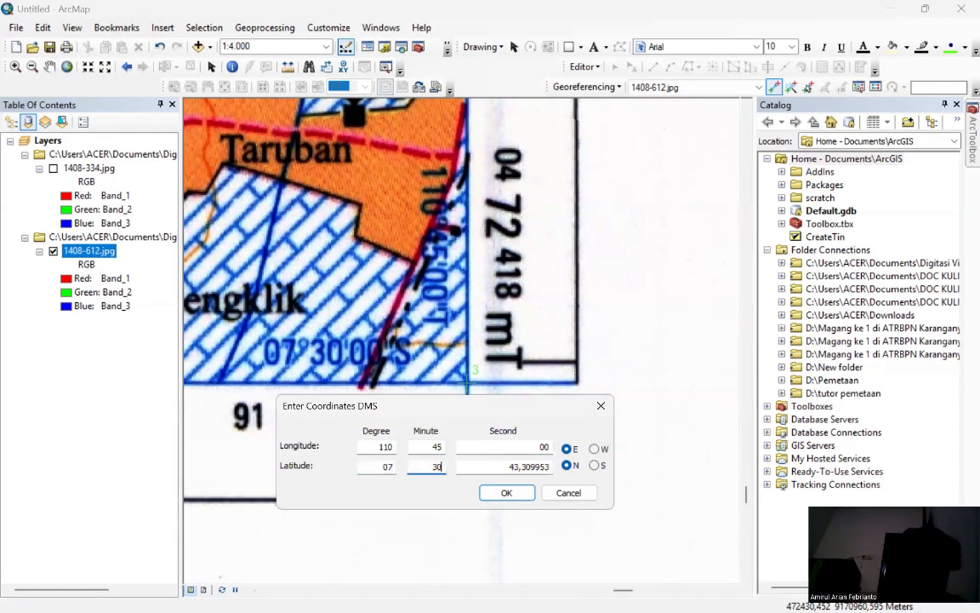
pyautogui.doubleClick(475, 462)
pyautogui.write('0')
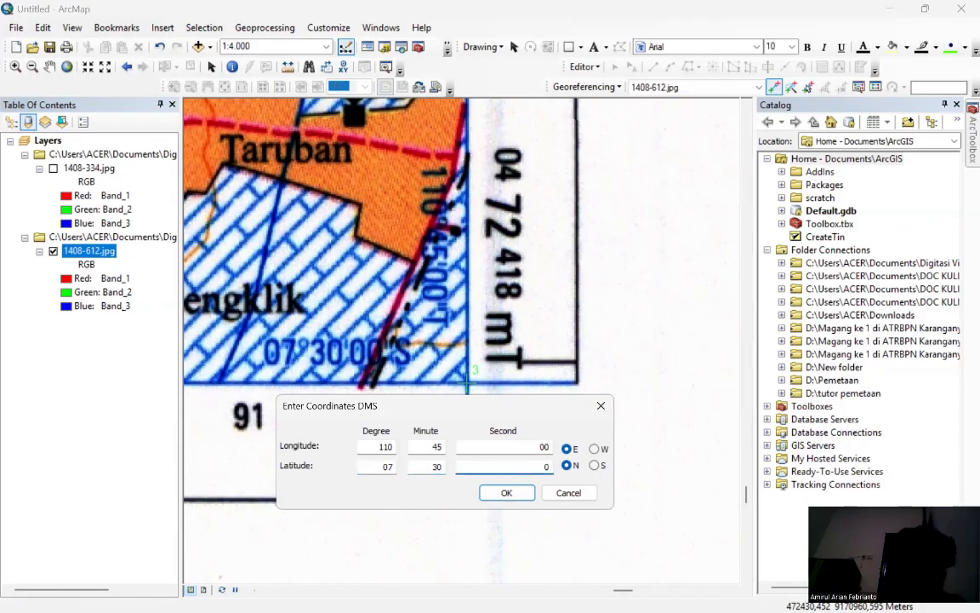
pyautogui.write('0')
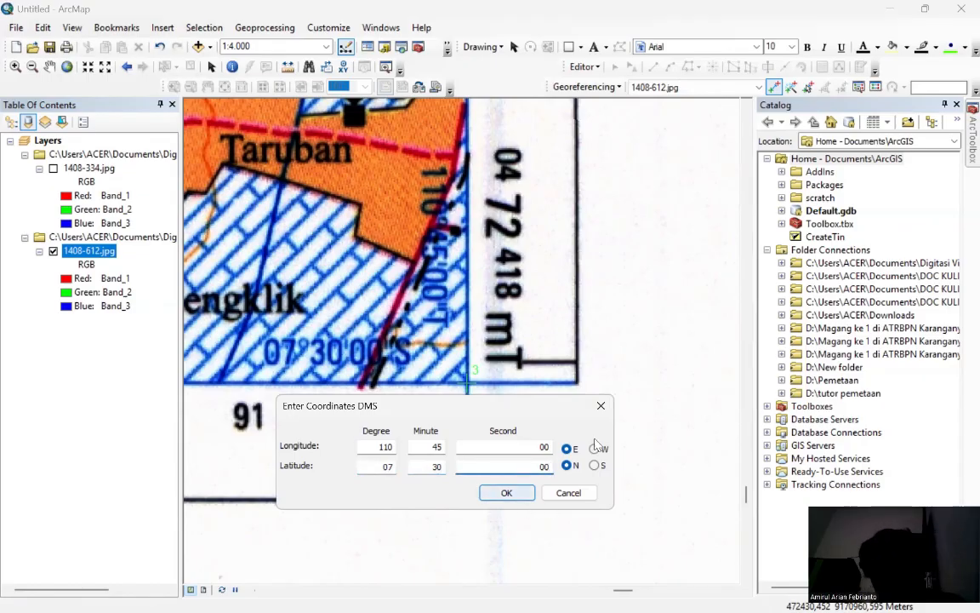
pyautogui.click(597, 465)
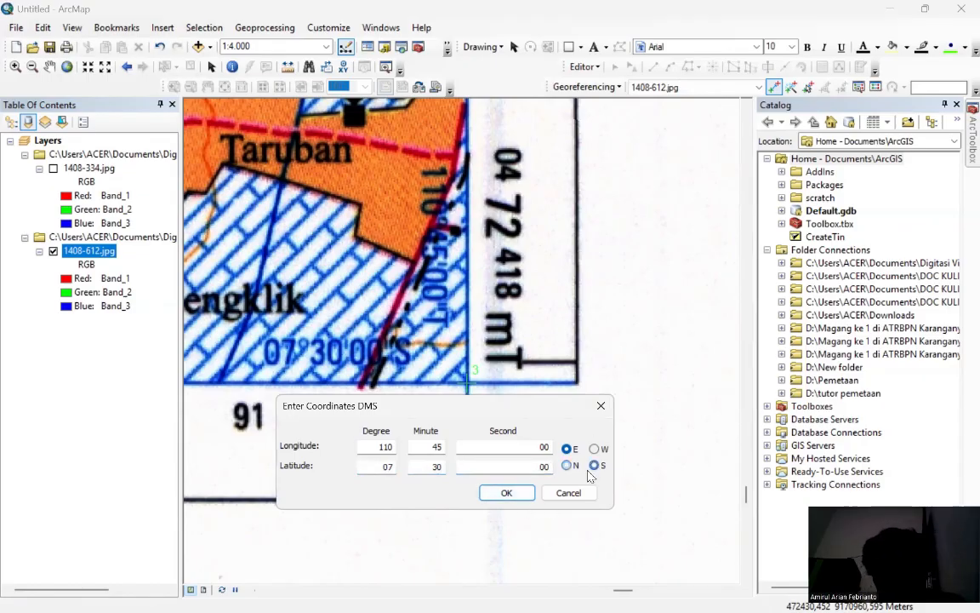
pyautogui.click(501, 493)
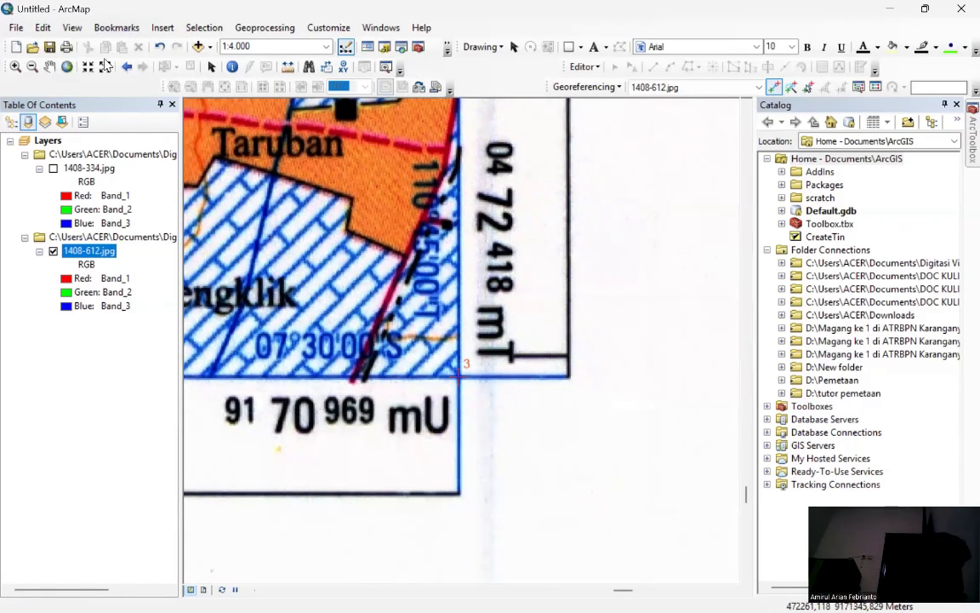
# - Add a control point at the southwest corner of the map frame, below Nangsri Kidul, and open its DMS coordinate entry
pyautogui.click(49, 66)
pyautogui.scroll(5, 310, 264)
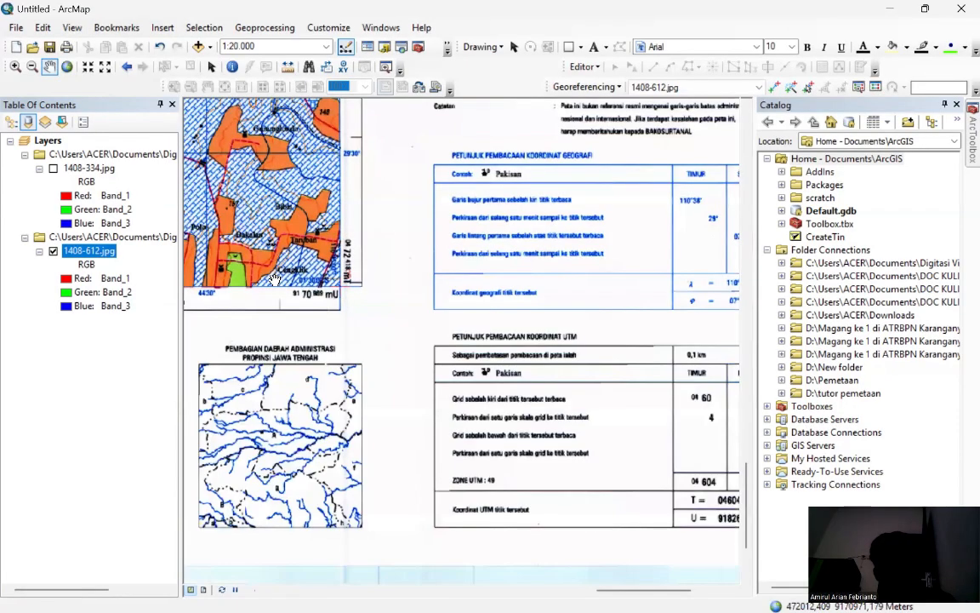
pyautogui.moveTo(275, 279); pyautogui.dragTo(678, 302)
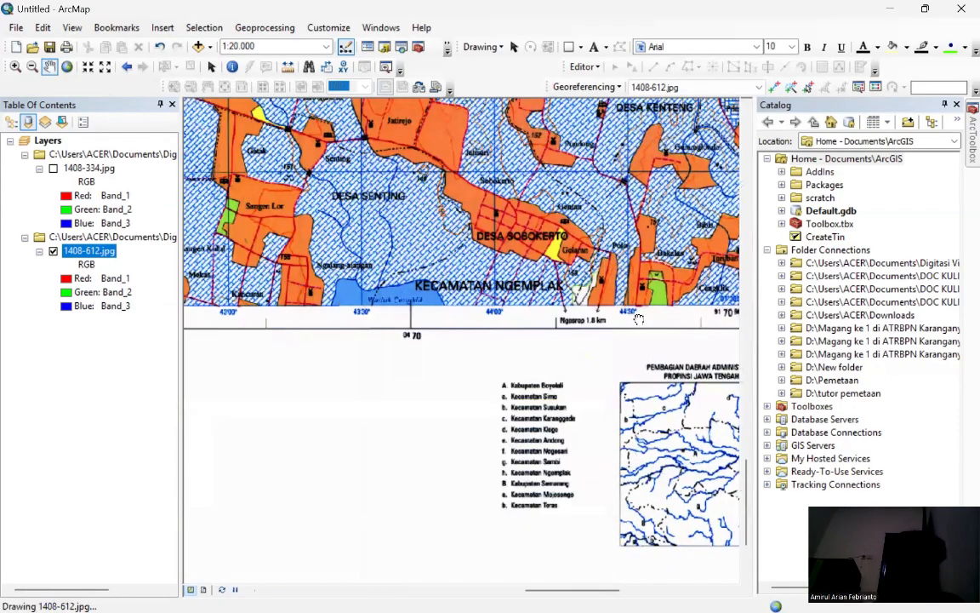
pyautogui.moveTo(355, 304); pyautogui.dragTo(694, 333)
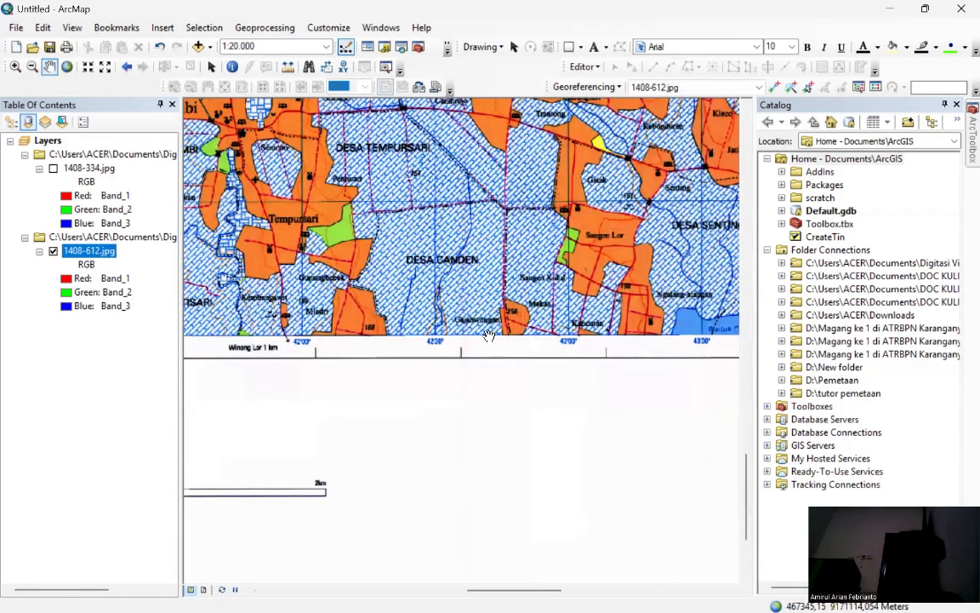
pyautogui.moveTo(337, 330); pyautogui.dragTo(639, 364)
pyautogui.moveTo(297, 322); pyautogui.dragTo(587, 314)
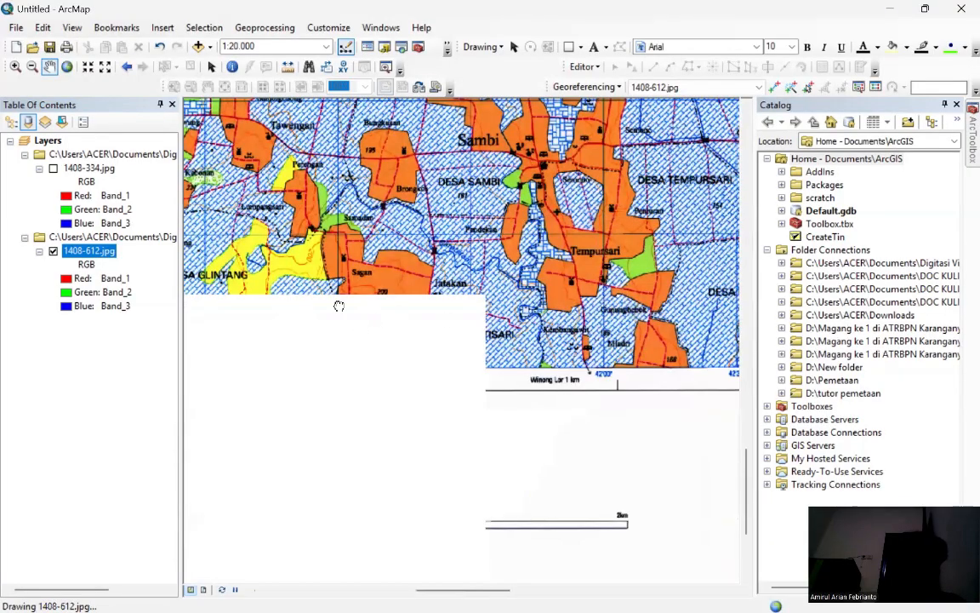
pyautogui.moveTo(338, 307); pyautogui.dragTo(644, 318)
pyautogui.moveTo(425, 318); pyautogui.dragTo(497, 319)
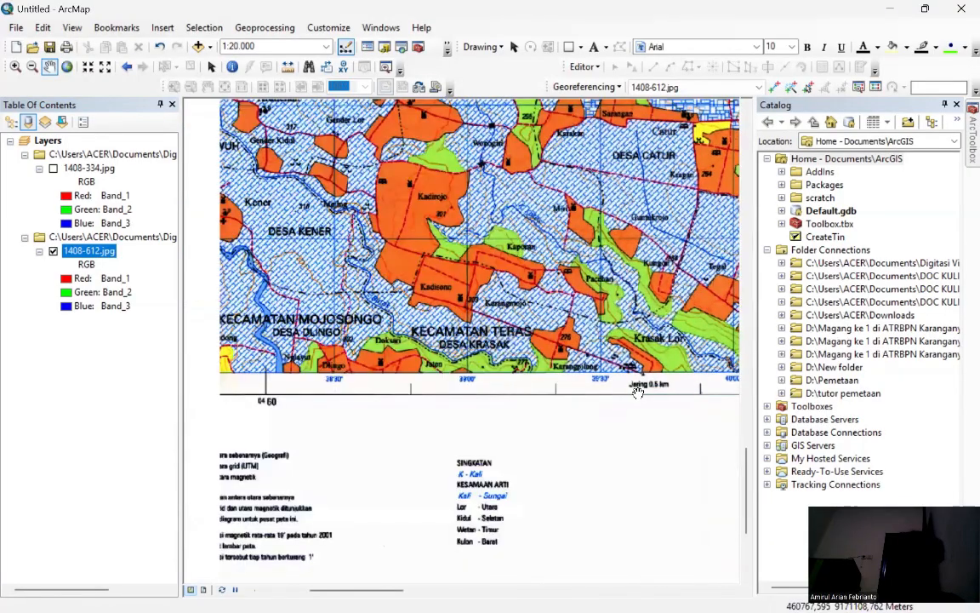
pyautogui.scroll(1, 441, 365)
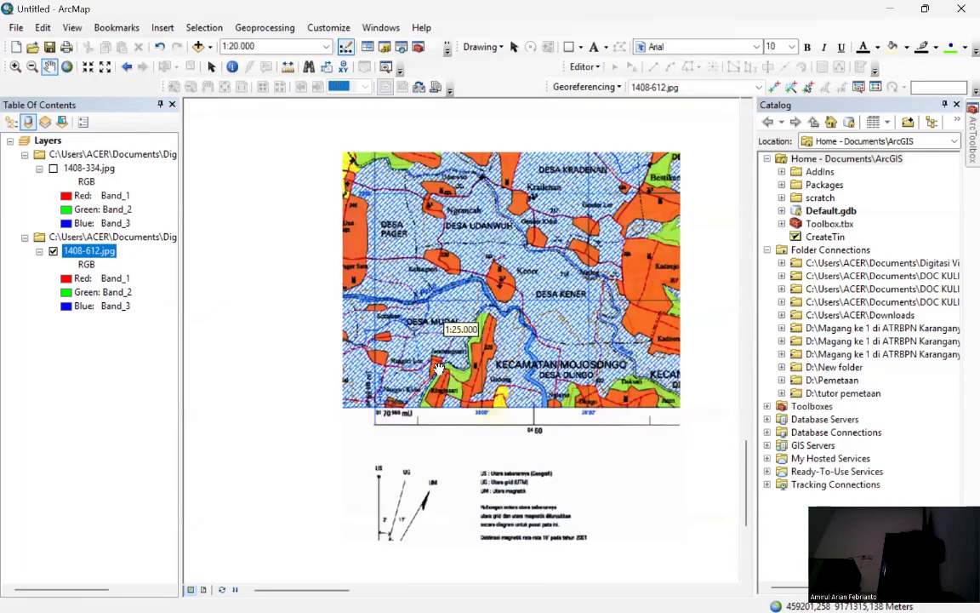
pyautogui.scroll(1, 374, 416)
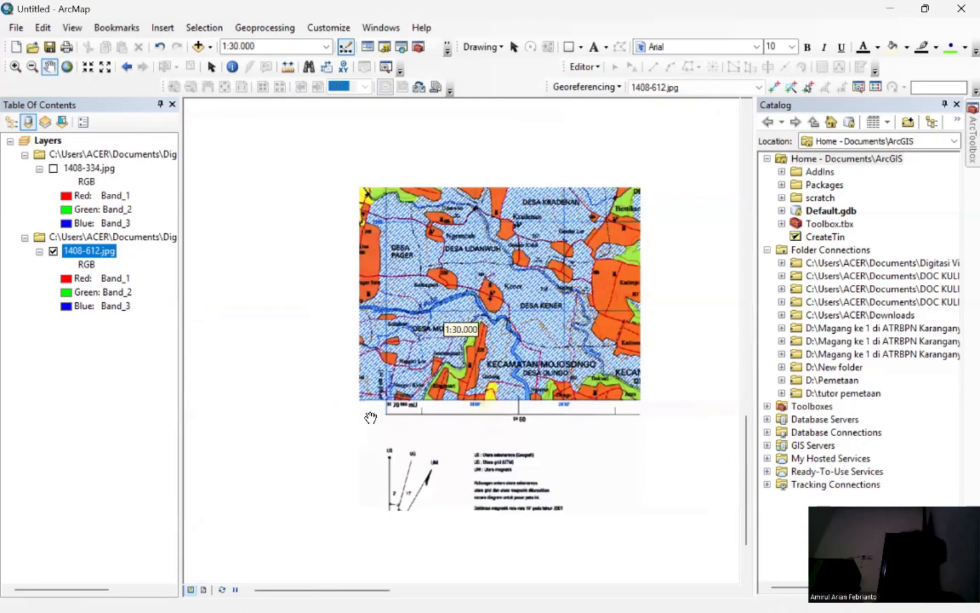
pyautogui.scroll(-2, 371, 417)
pyautogui.scroll(-5, 391, 409)
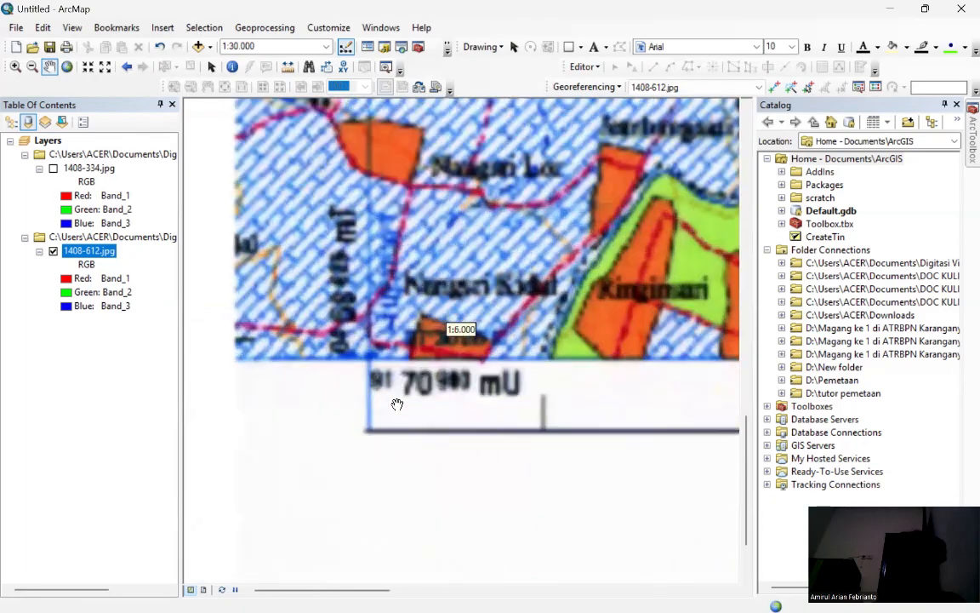
pyautogui.scroll(-1, 375, 405)
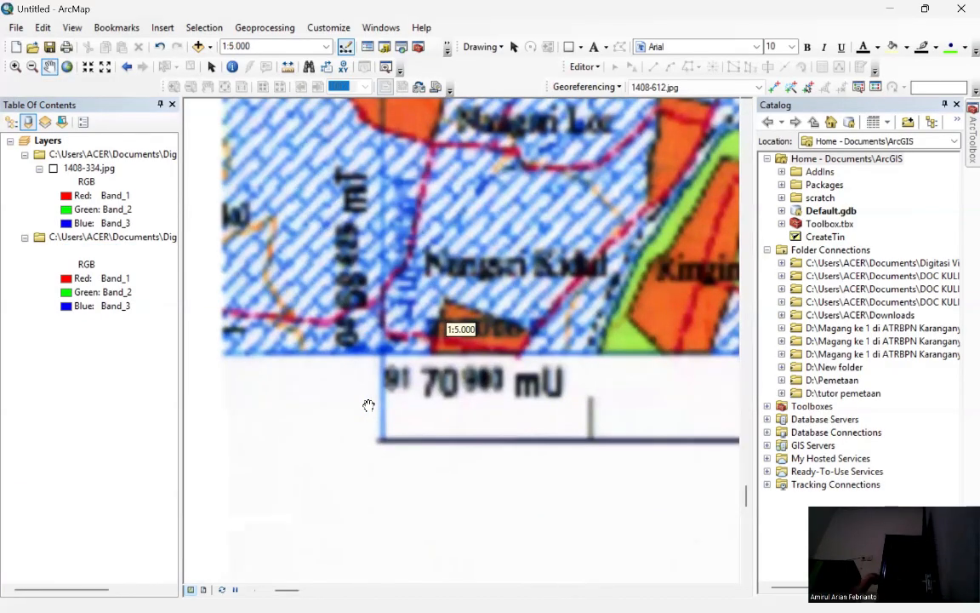
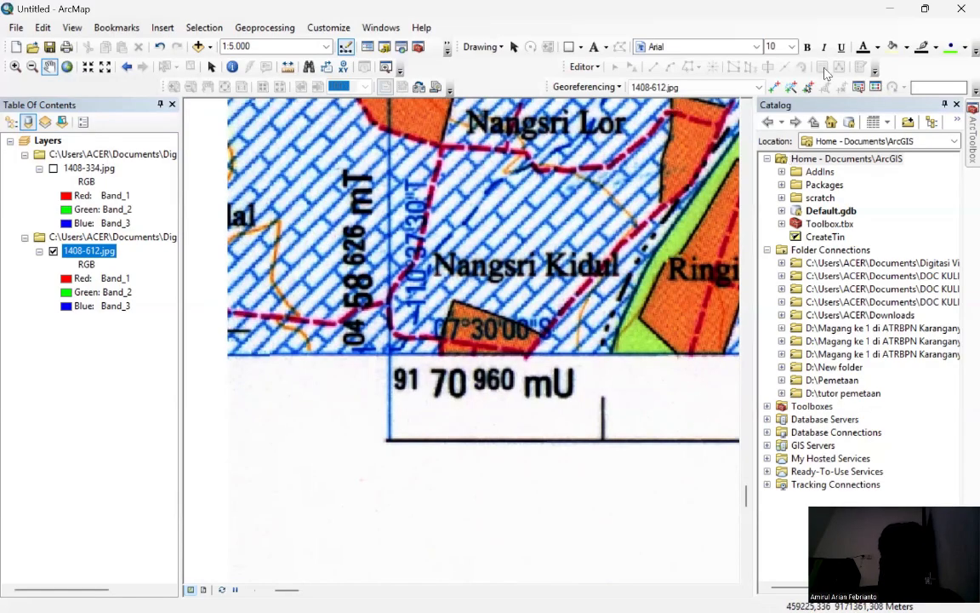
pyautogui.click(774, 87)
pyautogui.scroll(1, 330, 324)
pyautogui.scroll(1, 531, 341)
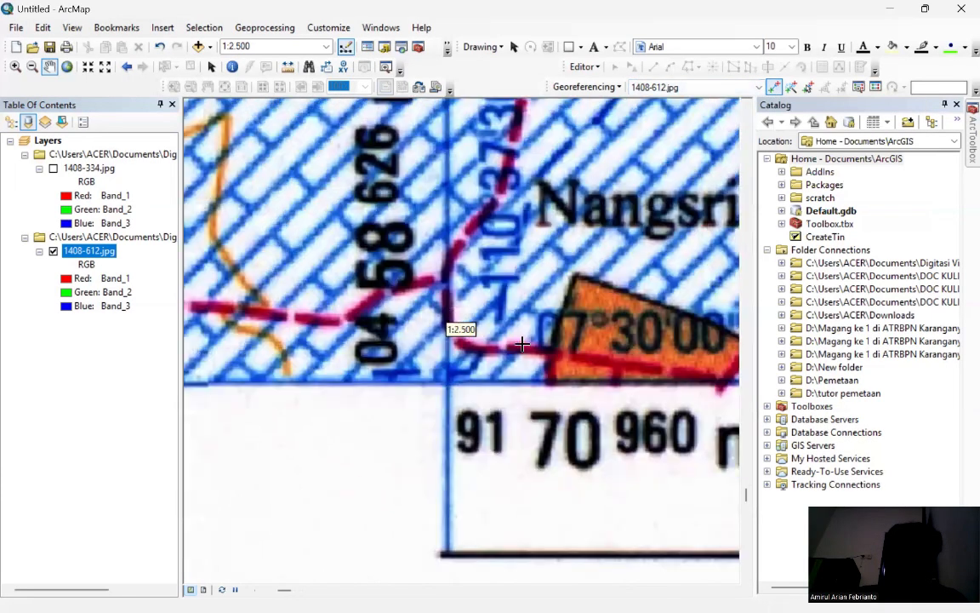
pyautogui.scroll(-1, 522, 345)
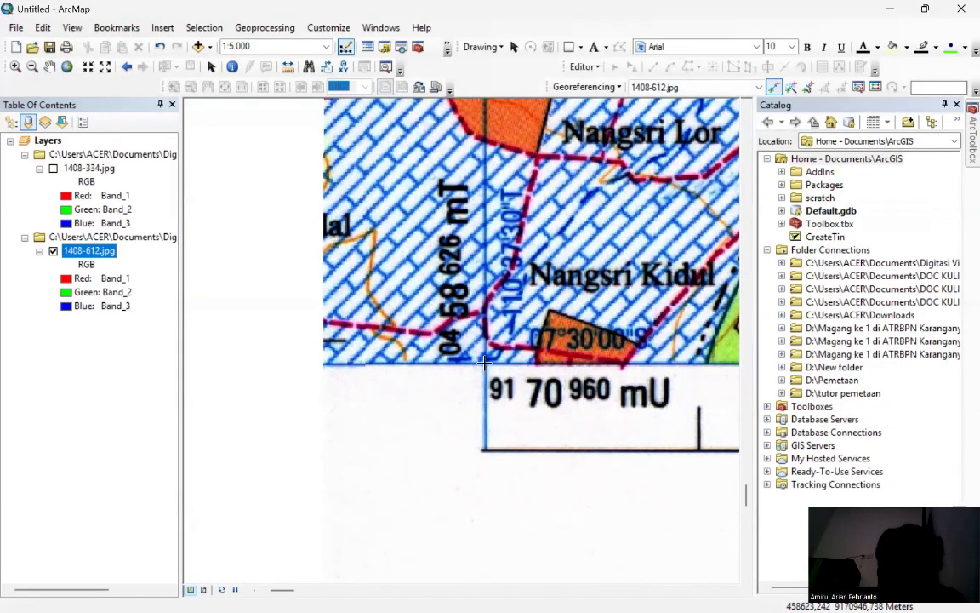
pyautogui.rightClick(483, 364)
pyautogui.click(528, 388)
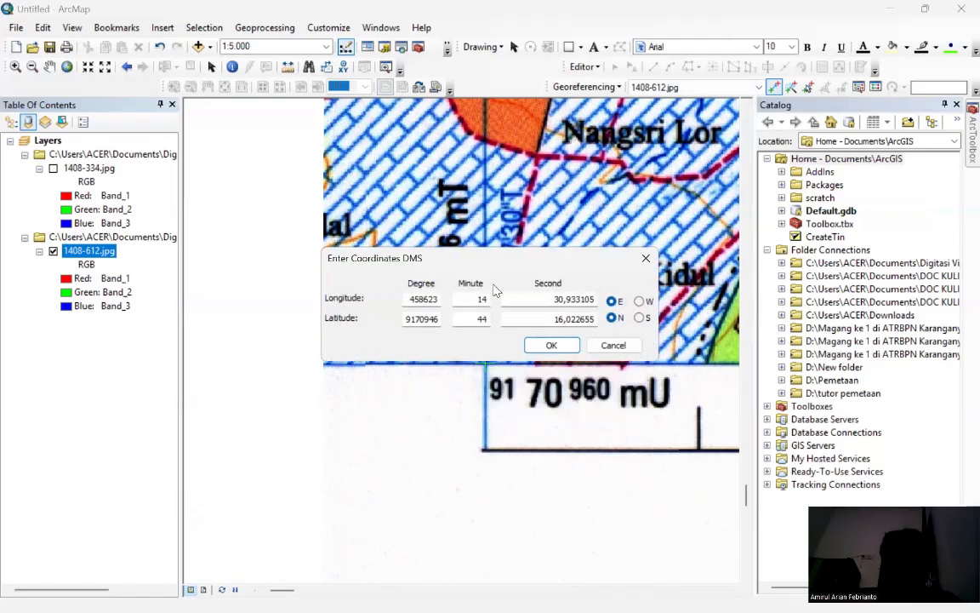
pyautogui.moveTo(481, 259); pyautogui.dragTo(431, 414)
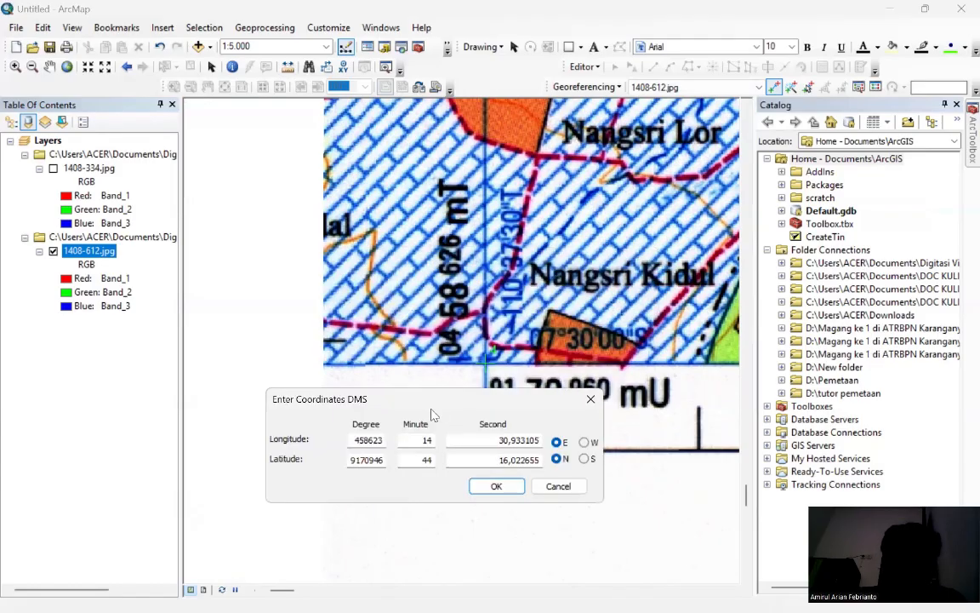
# - Set the southwest control point's longitude to 110° 37' 30" E
pyautogui.doubleClick(368, 442)
pyautogui.write('110')
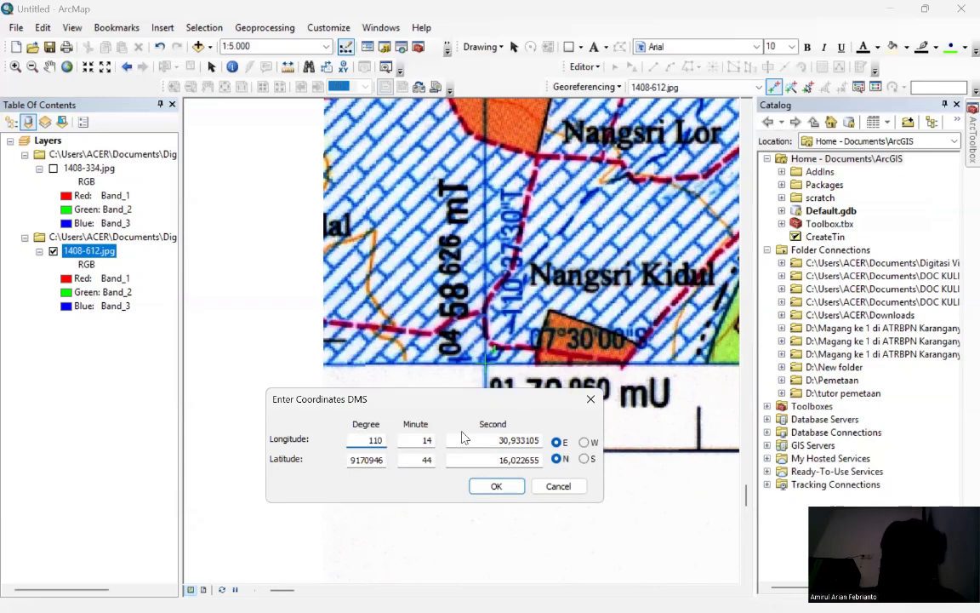
pyautogui.doubleClick(411, 440)
pyautogui.write('37')
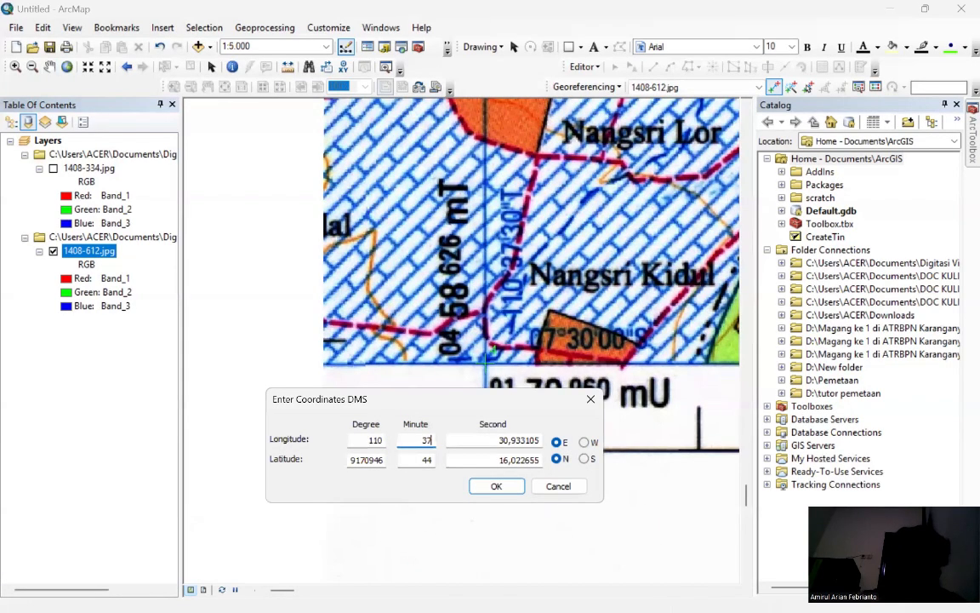
pyautogui.doubleClick(465, 442)
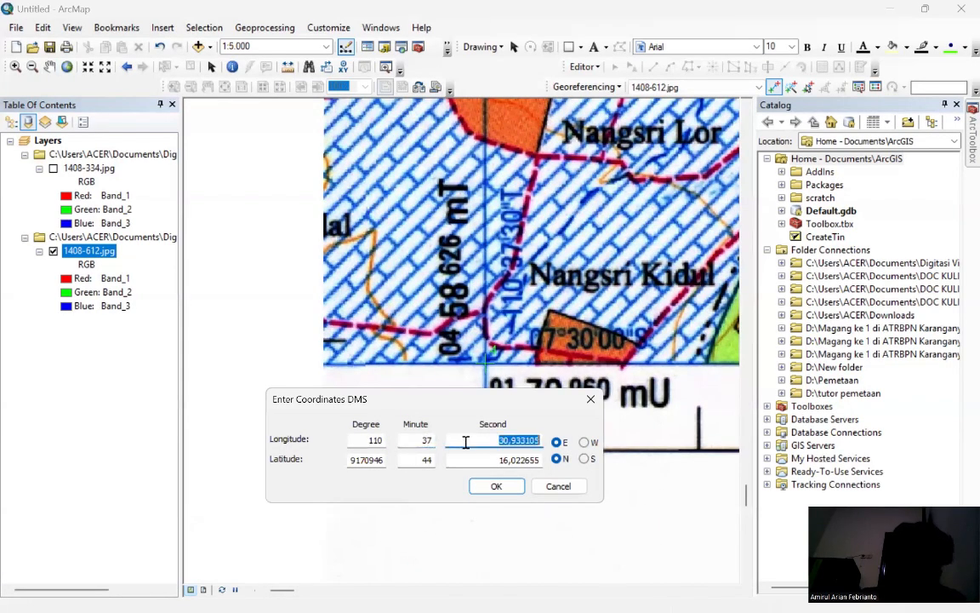
pyautogui.write('30')
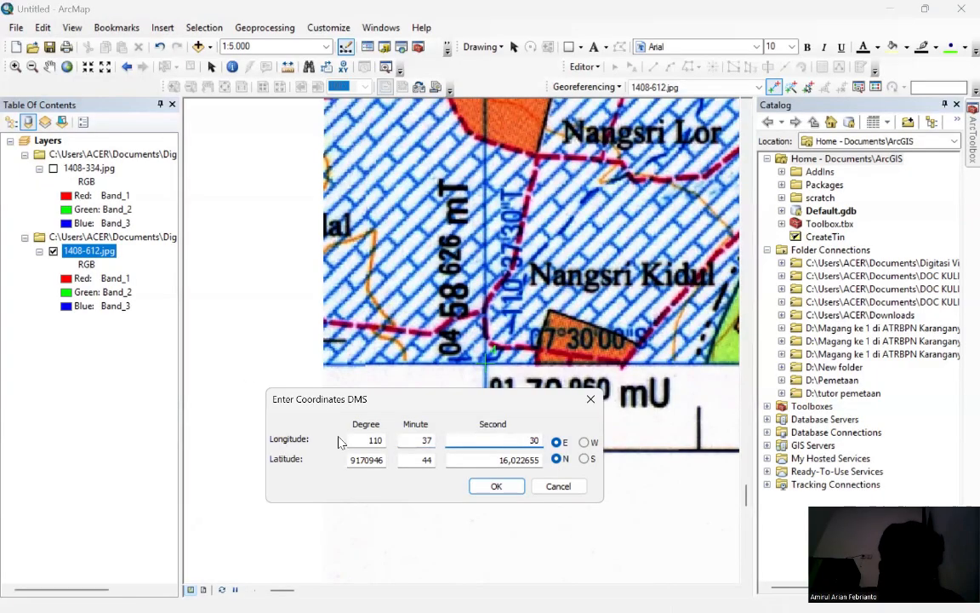
# - Set the southwest control point's latitude to 07° 30' 00" S and apply the coordinates
pyautogui.doubleClick(361, 459)
pyautogui.write('07')
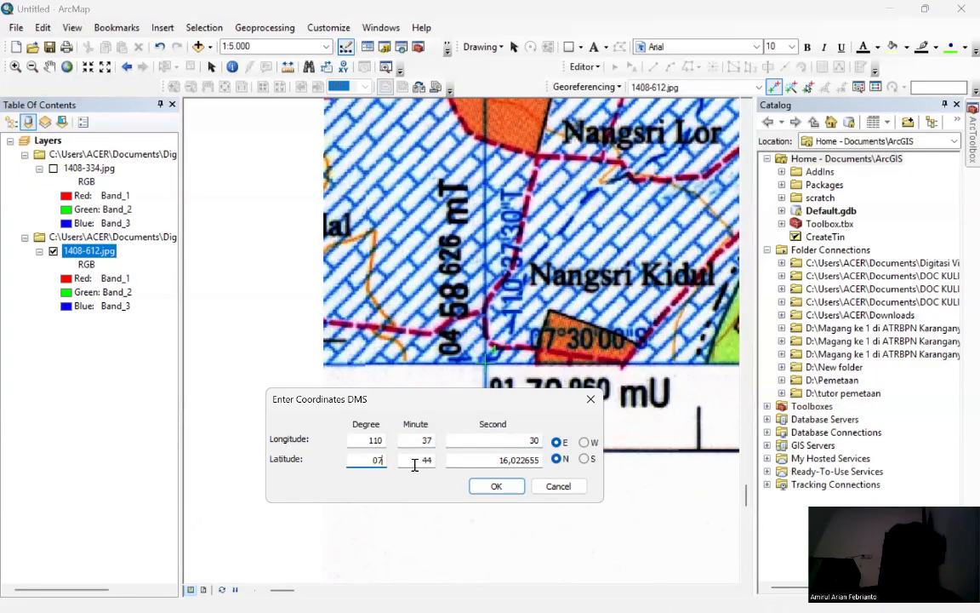
pyautogui.press('Tab')
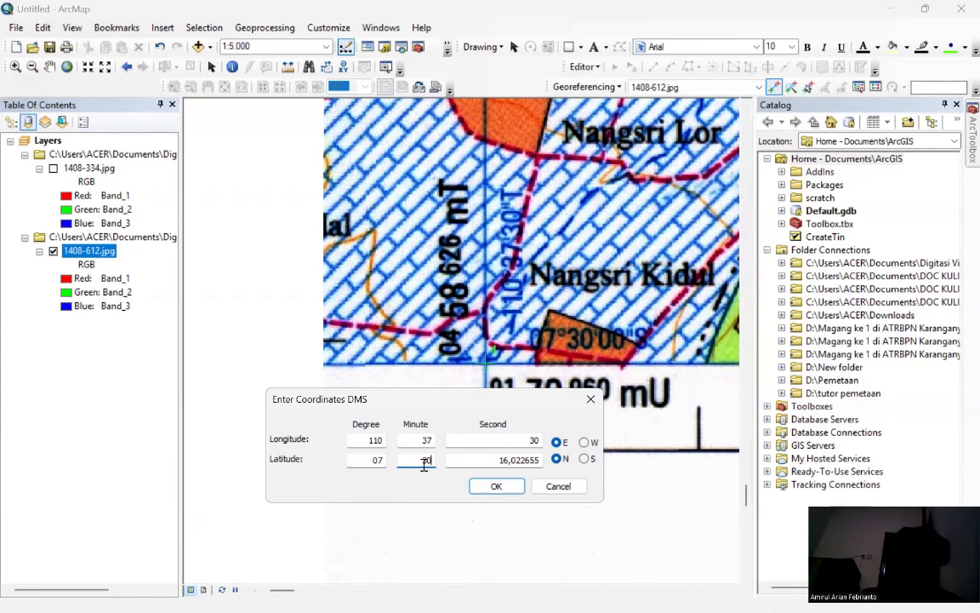
pyautogui.doubleClick(473, 459)
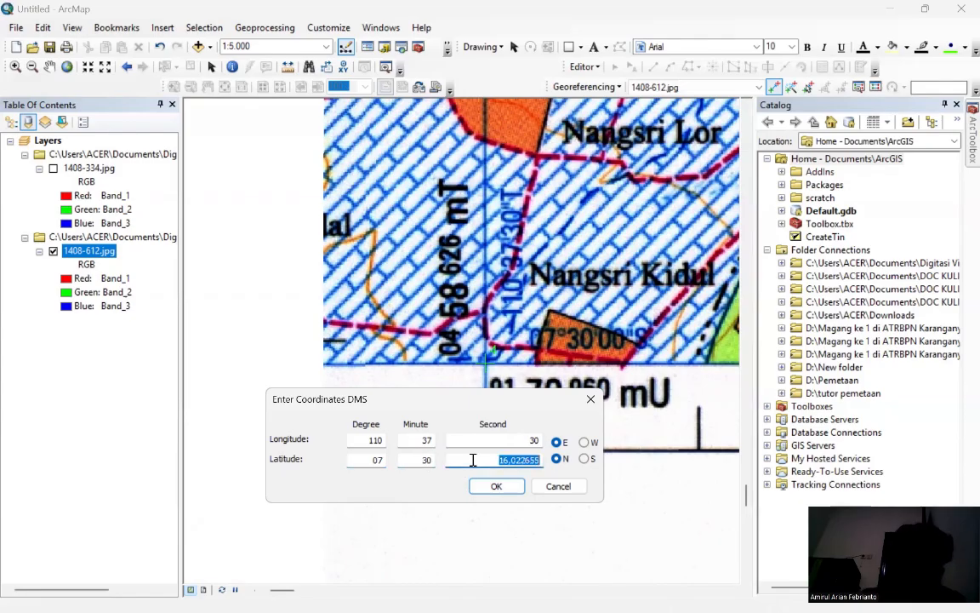
pyautogui.write('00')
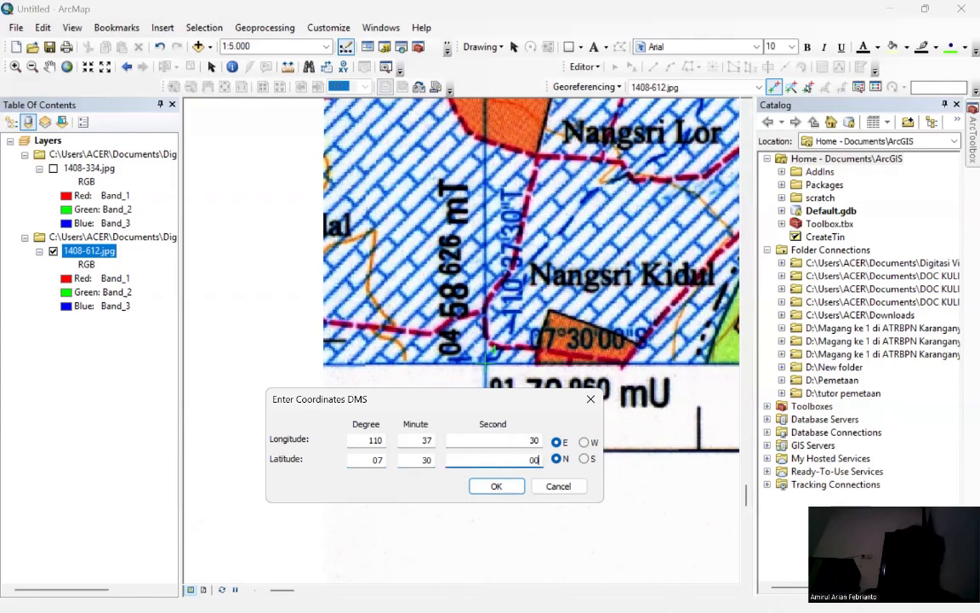
pyautogui.click(585, 458)
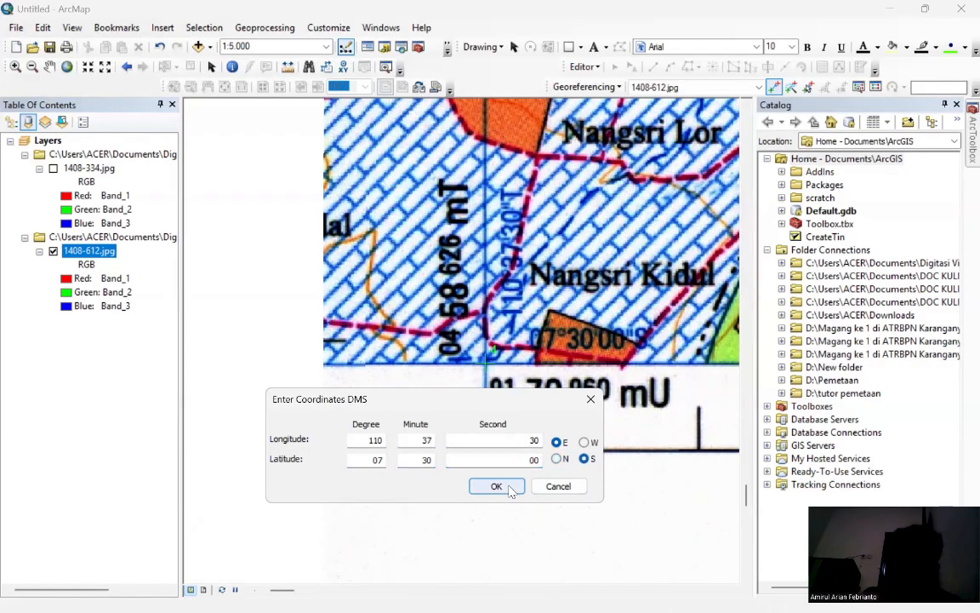
pyautogui.click(508, 485)
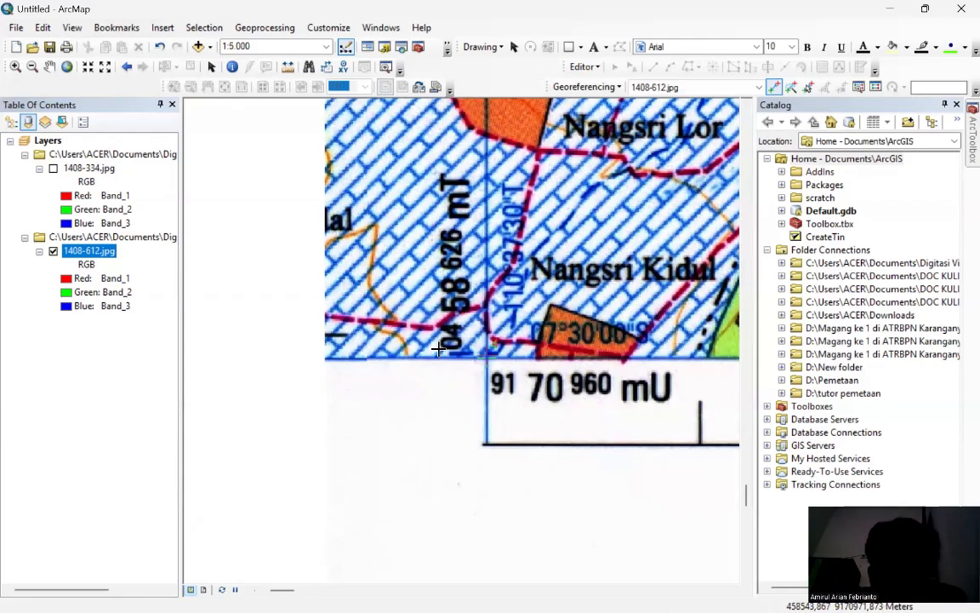
# - Save the current georeferencing of 1408-612.jpg to the dataset with Update Georeferencing
pyautogui.click(613, 88)
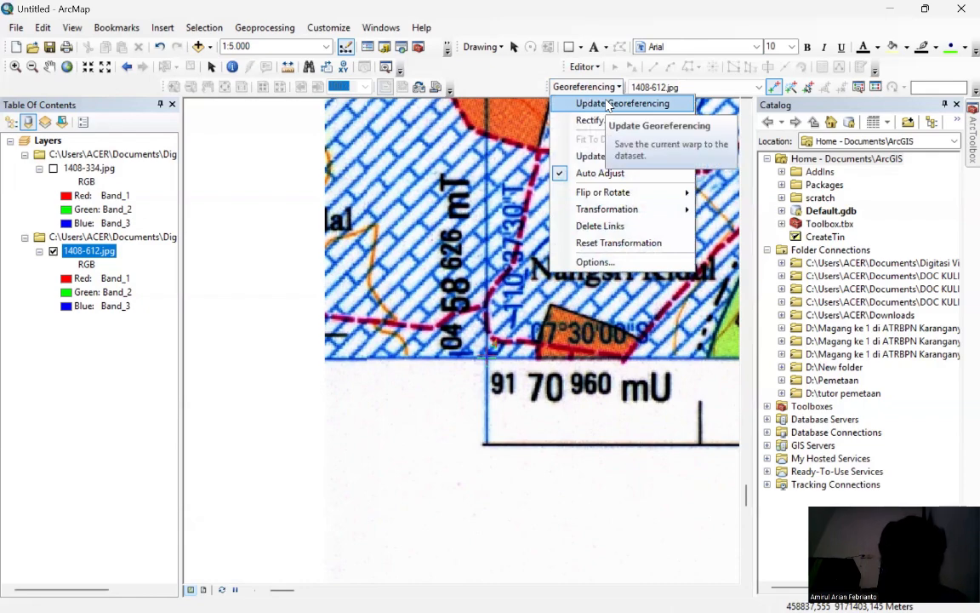
pyautogui.click(587, 104)
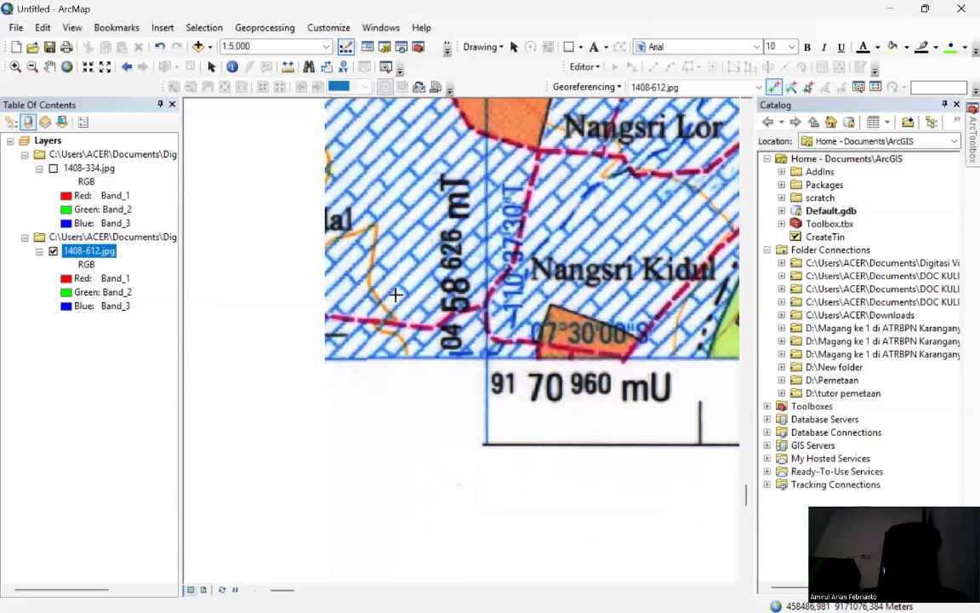
# - Examine the georeferenced sheet 1408-612.jpg and how its southern edge meets the neighbouring sheet 1408-334.jpg
pyautogui.scroll(2, 552, 267)
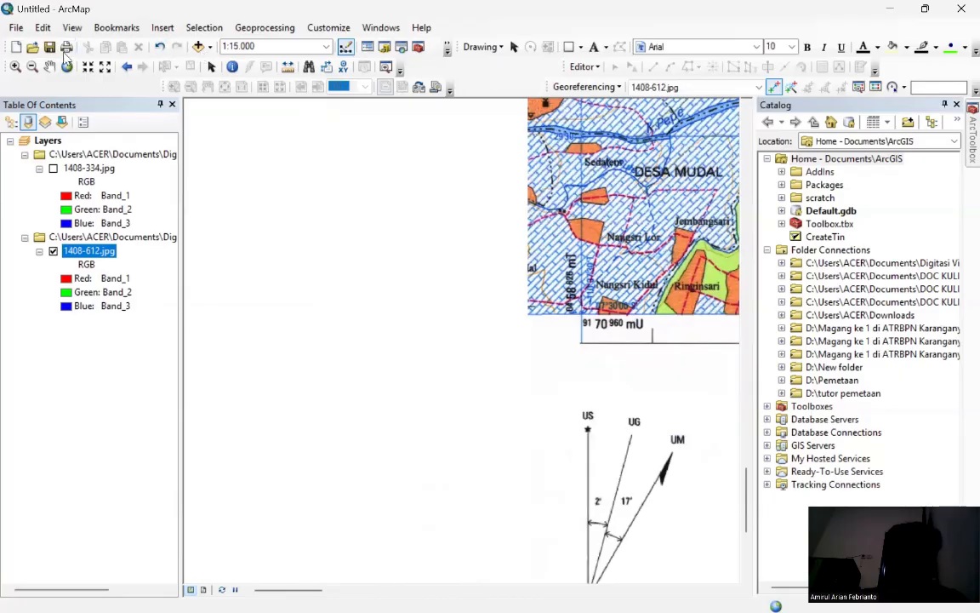
pyautogui.click(48, 66)
pyautogui.moveTo(553, 270); pyautogui.dragTo(252, 268)
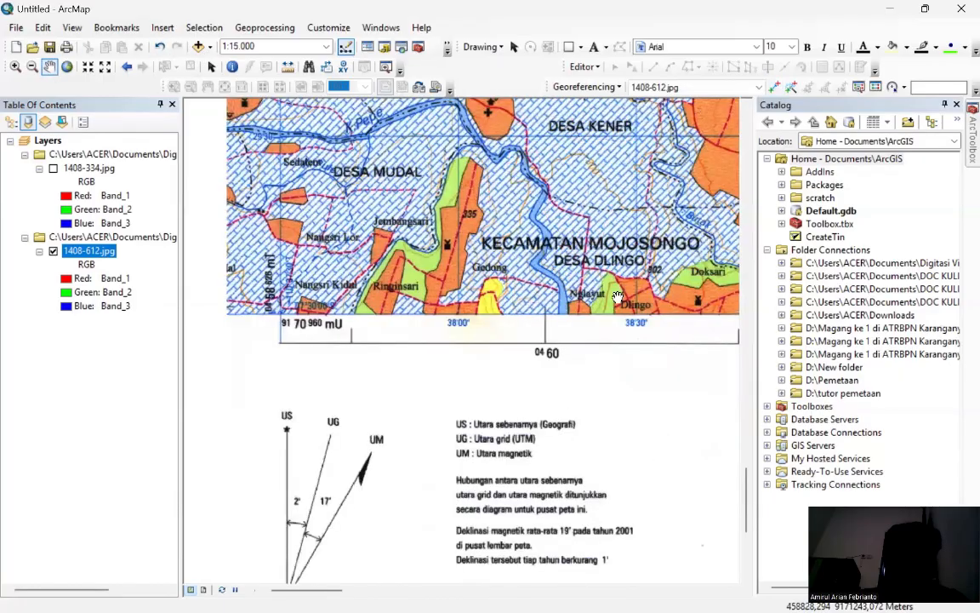
pyautogui.scroll(2, 555, 265)
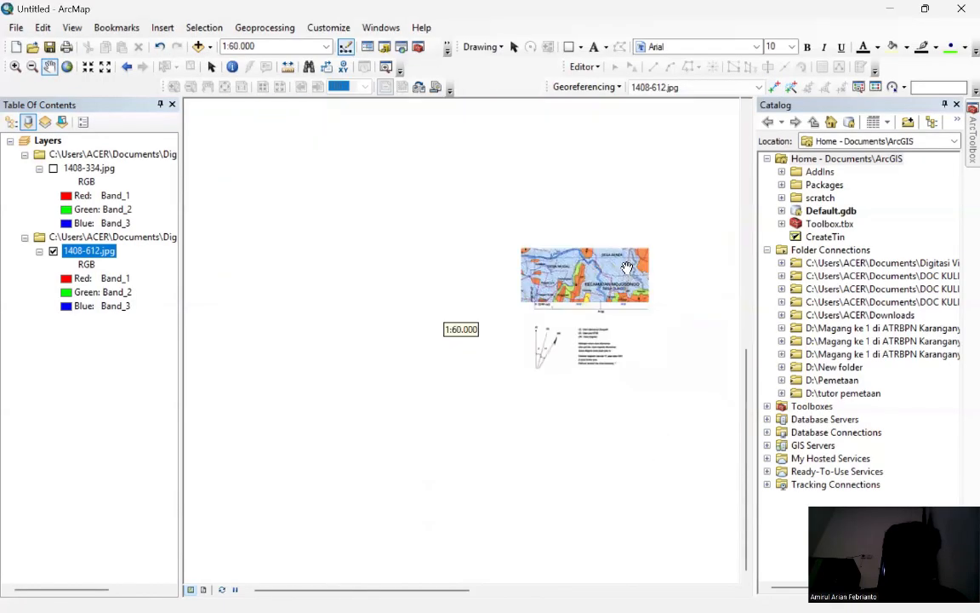
pyautogui.moveTo(613, 269); pyautogui.dragTo(388, 324)
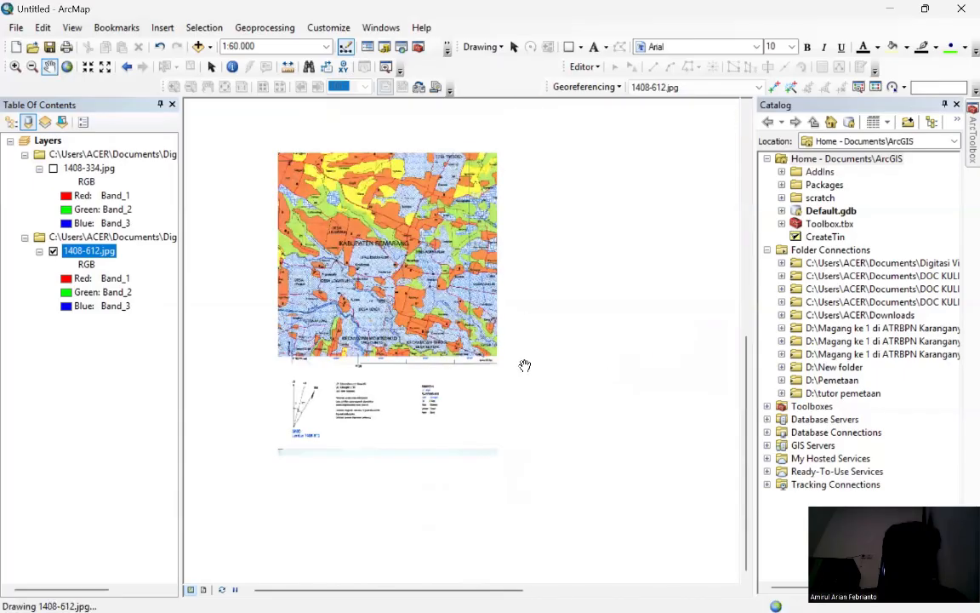
pyautogui.scroll(1, 587, 353)
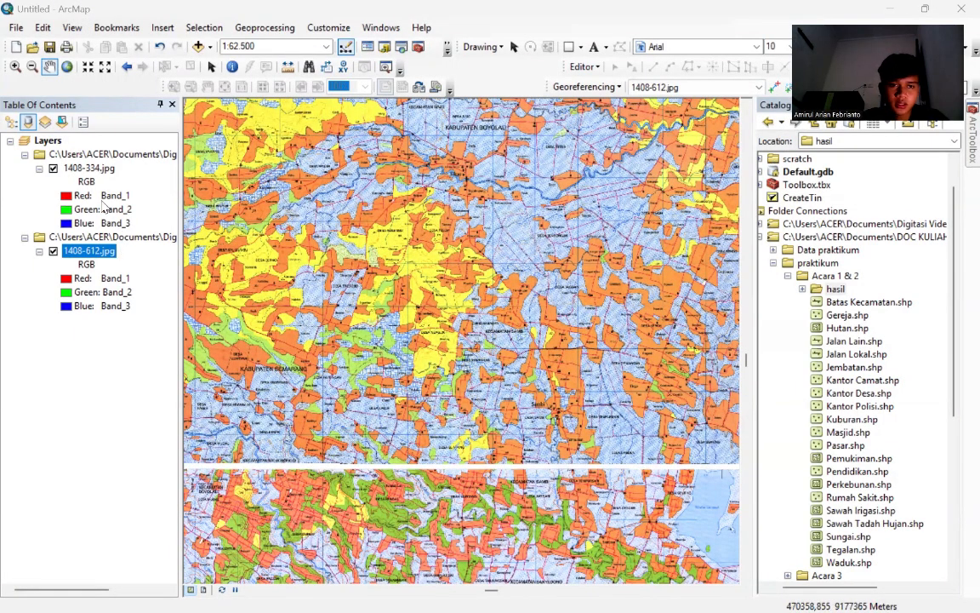
pyautogui.scroll(-3, 358, 299)
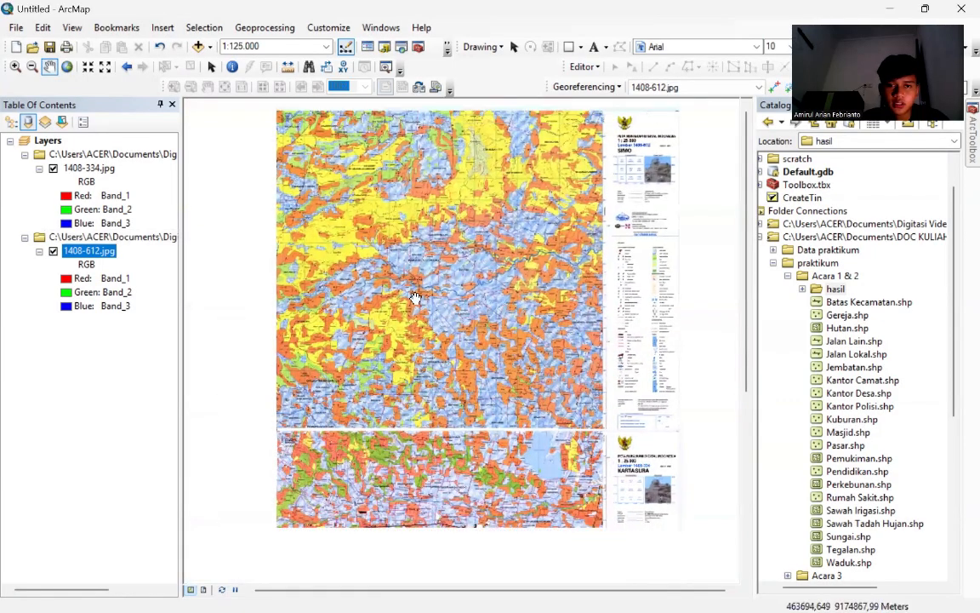
pyautogui.moveTo(391, 434); pyautogui.dragTo(392, 384)
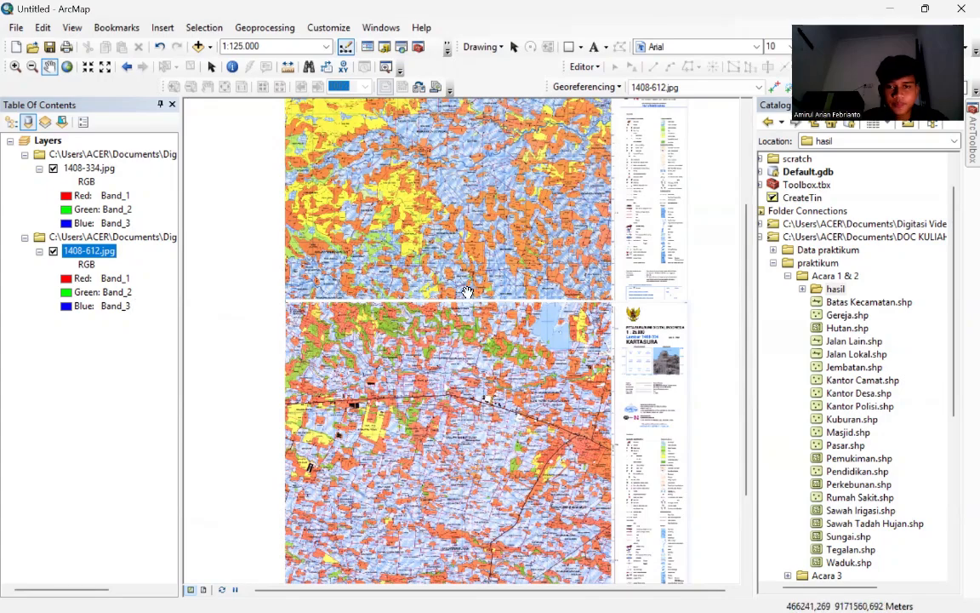
pyautogui.scroll(-1, 467, 291)
pyautogui.scroll(-3, 414, 267)
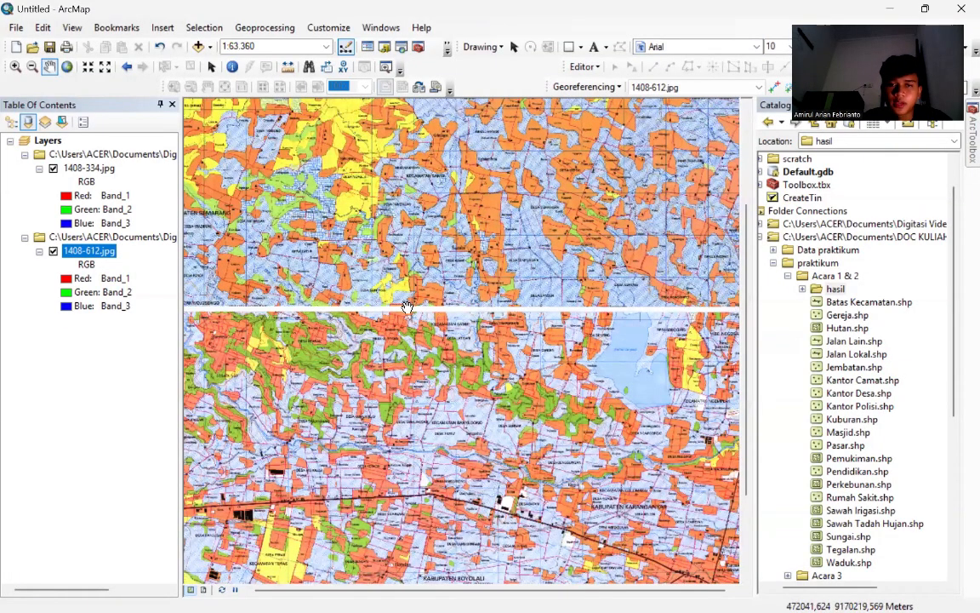
# - Add Batas Kecamatan.shp from the Acara 1 & 2 folder to the map and symbolize it with the Highway line in black
pyautogui.moveTo(879, 306); pyautogui.dragTo(803, 286)
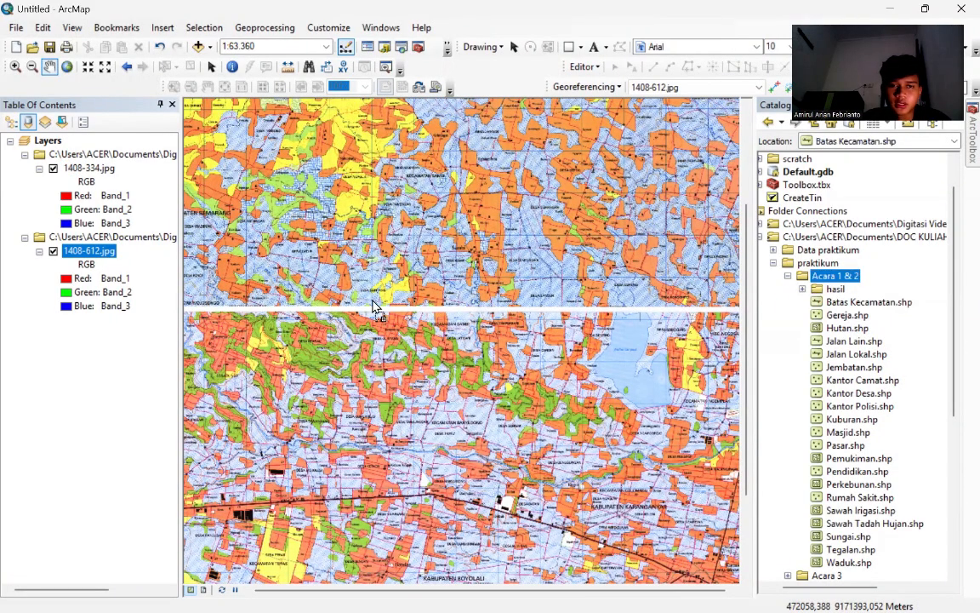
pyautogui.moveTo(373, 307); pyautogui.dragTo(71, 173)
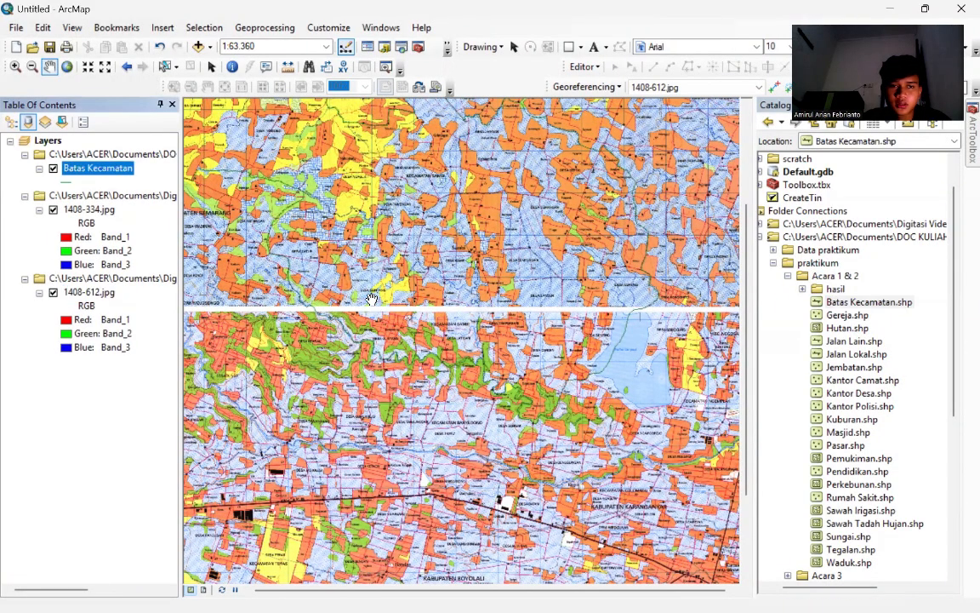
pyautogui.click(69, 182)
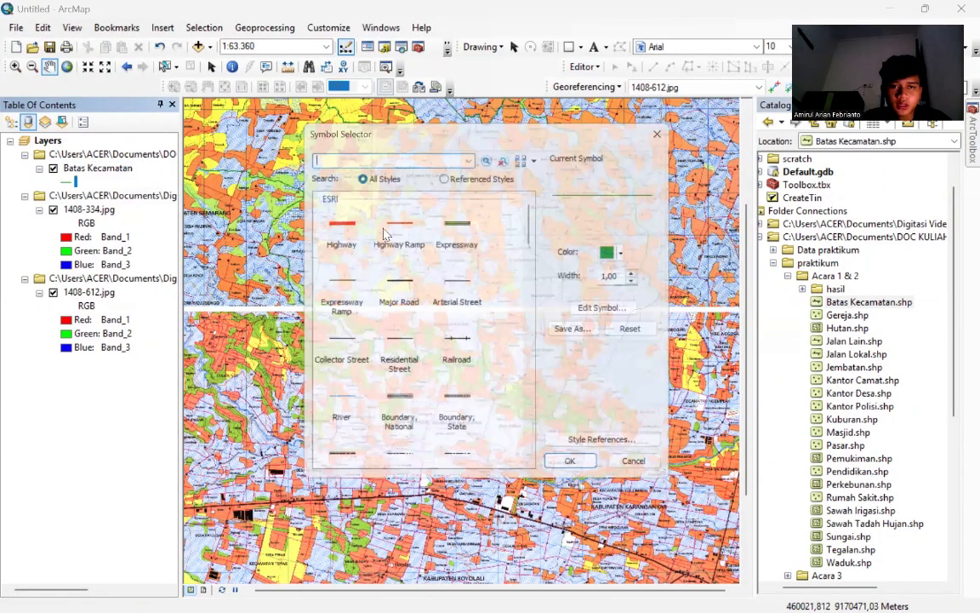
pyautogui.click(341, 228)
pyautogui.click(629, 253)
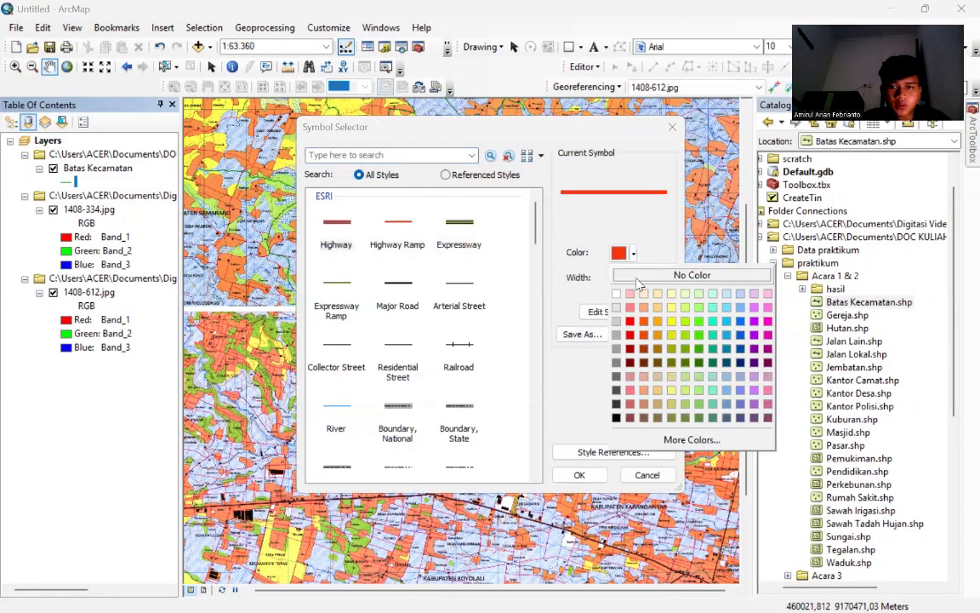
pyautogui.click(617, 417)
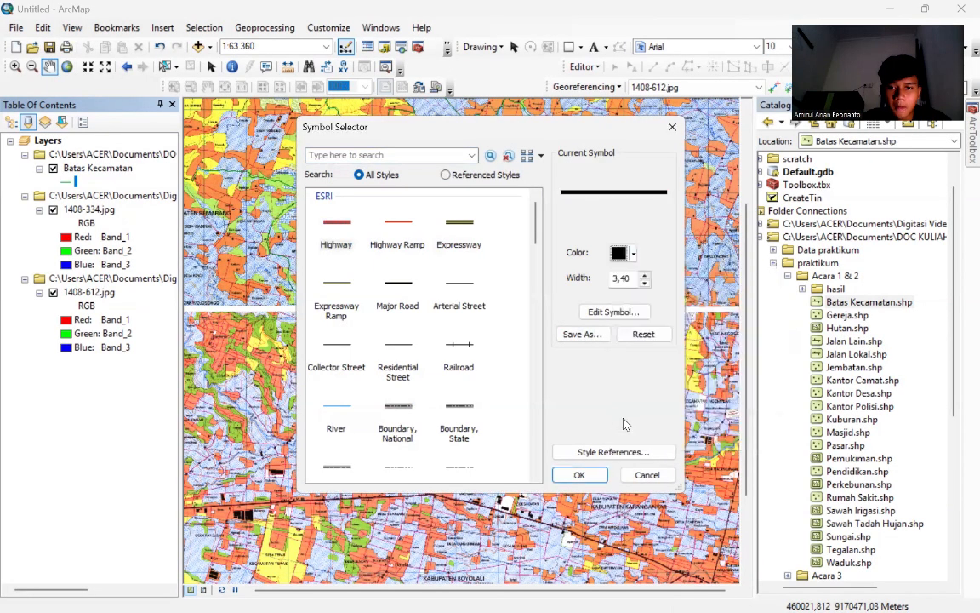
pyautogui.click(564, 477)
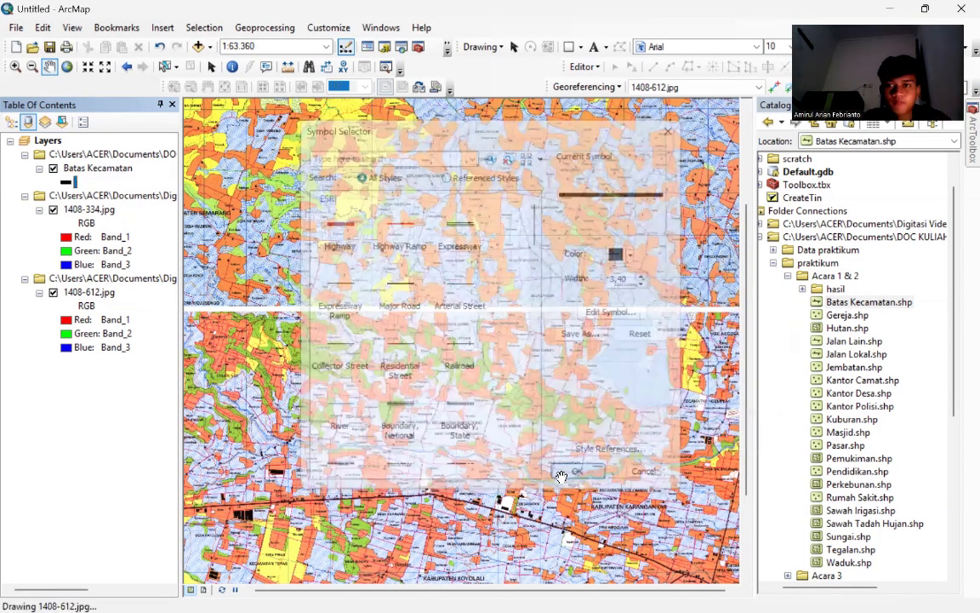
# - Check how the Batas Kecamatan boundary line matches the district border on both map sheets, including the winding stretch near Saminan
pyautogui.moveTo(526, 255); pyautogui.dragTo(520, 387)
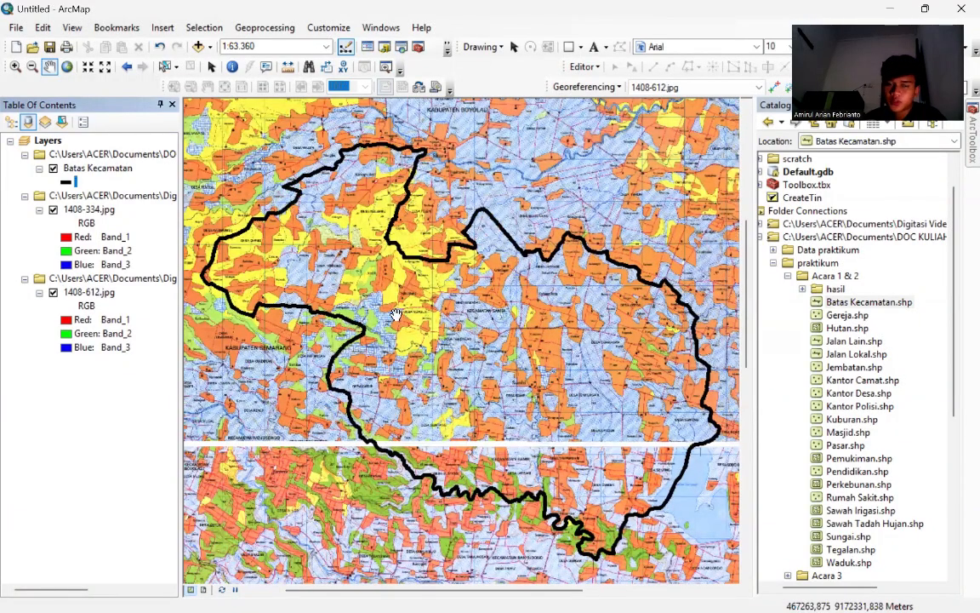
pyautogui.moveTo(321, 264); pyautogui.dragTo(339, 231)
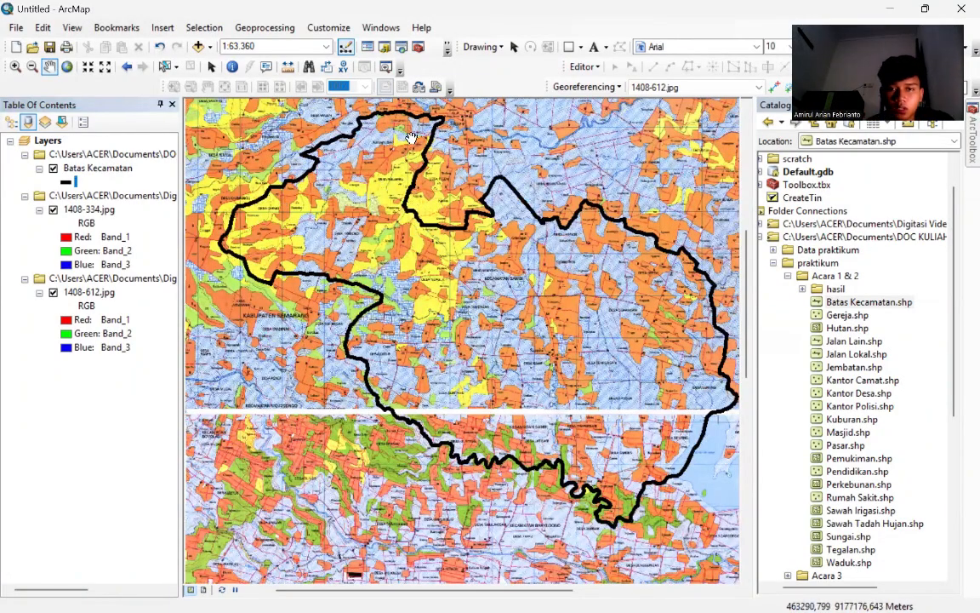
pyautogui.moveTo(510, 338); pyautogui.dragTo(449, 300)
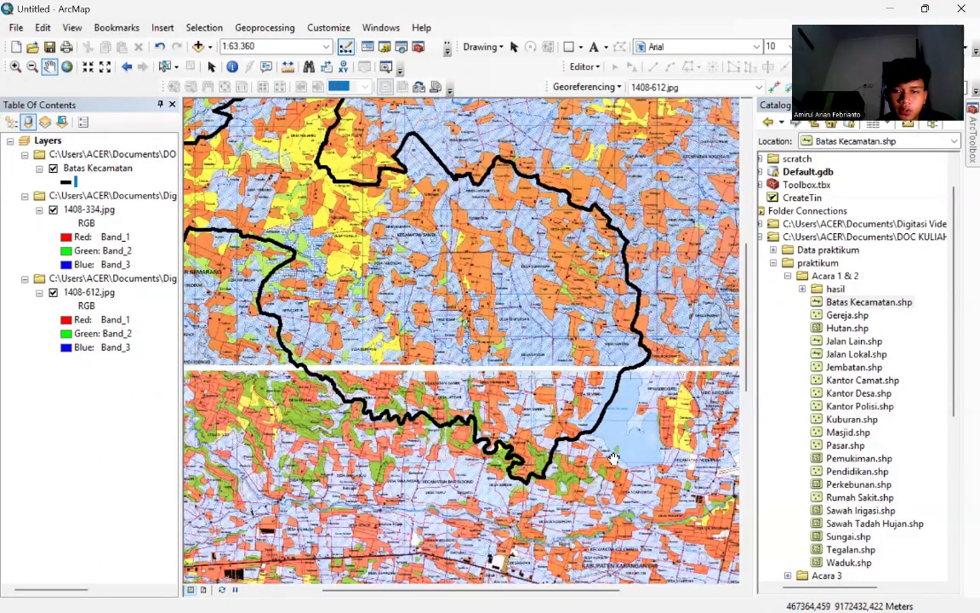
pyautogui.scroll(-3, 596, 434)
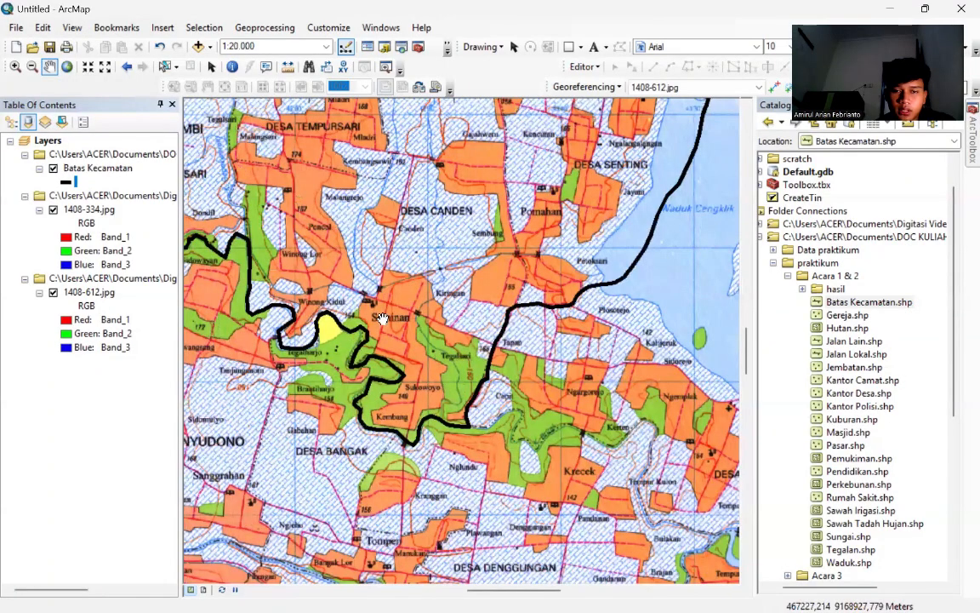
pyautogui.scroll(-3, 382, 318)
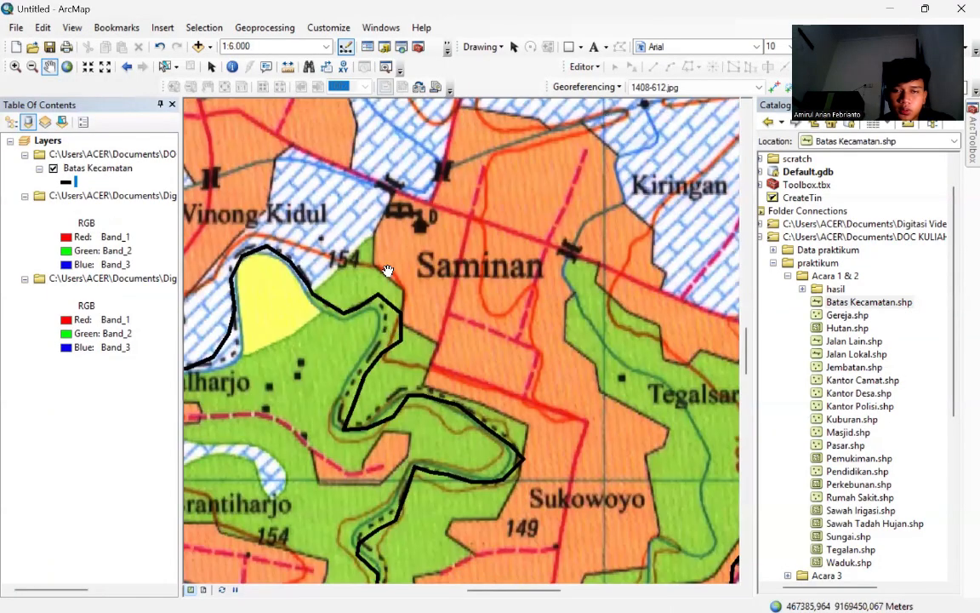
pyautogui.scroll(5, 387, 271)
pyautogui.scroll(-3, 538, 359)
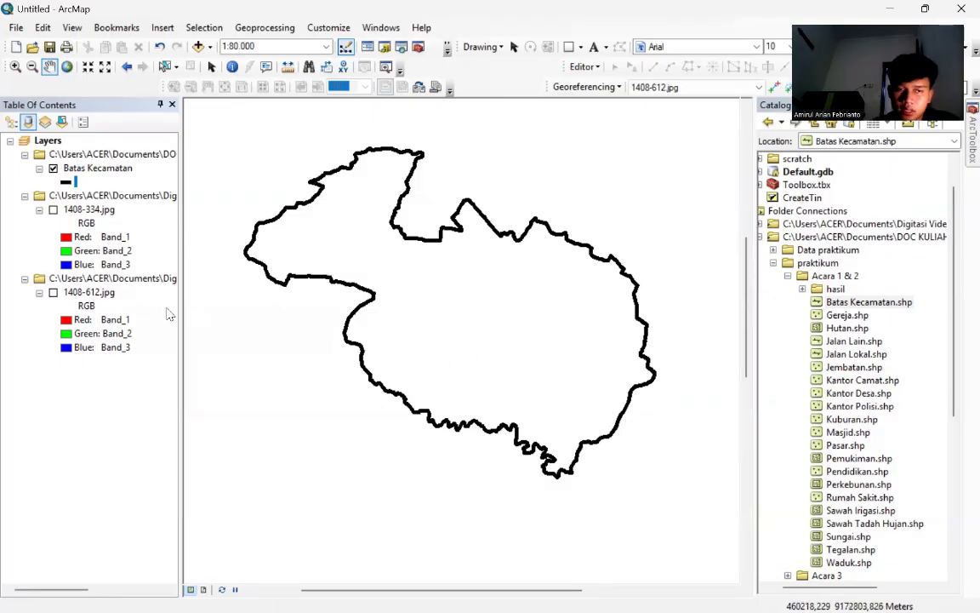
# - Turn on the 1408-612.jpg and 1408-334.jpg layers and add Gereja.shp from the Acara 1 & 2 folder to the map
pyautogui.click(53, 293)
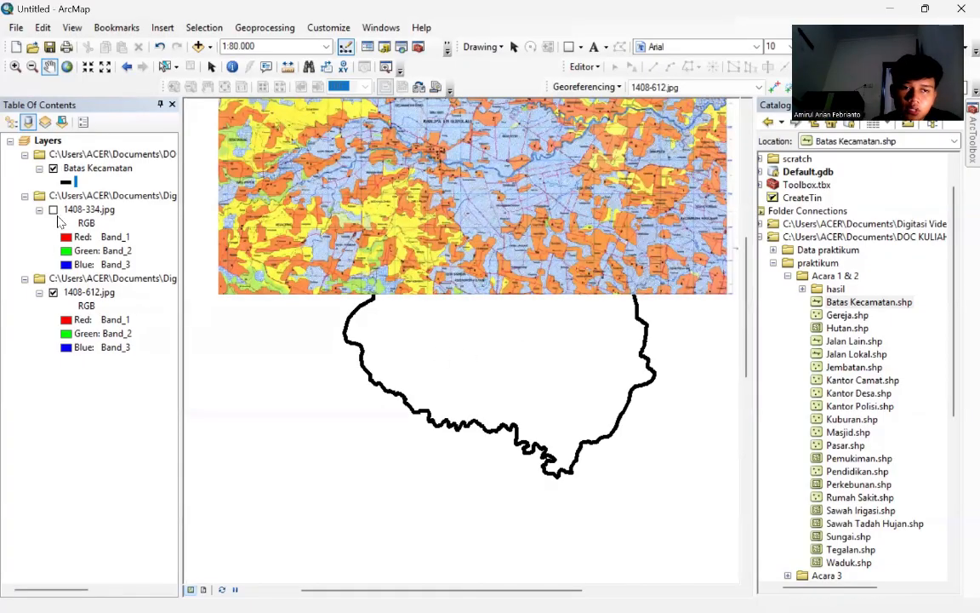
pyautogui.click(54, 210)
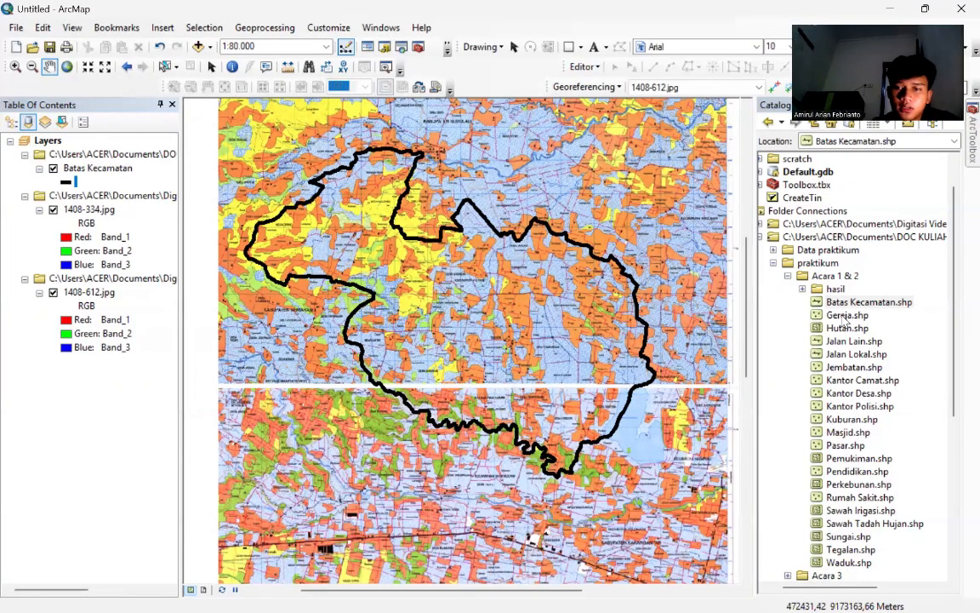
pyautogui.moveTo(843, 317); pyautogui.dragTo(373, 244)
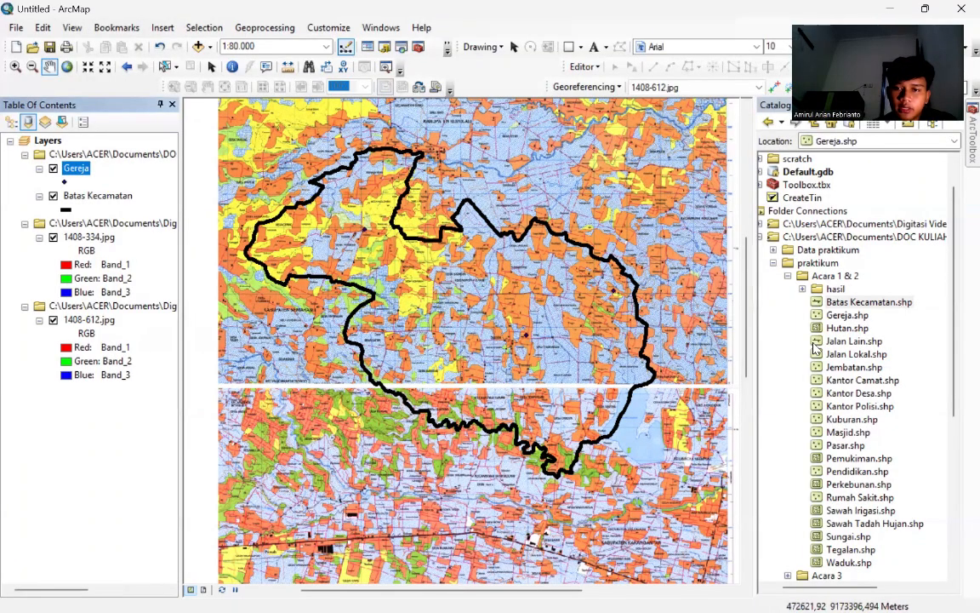
# - Add Hutan.shp, Jalan Lain.shp, Jalan Lokal.shp, Jembatan.shp, Kantor Camat.shp and Kantor Desa.shp from the Acara 1 & 2 folder to the map
pyautogui.moveTo(845, 329); pyautogui.dragTo(359, 248)
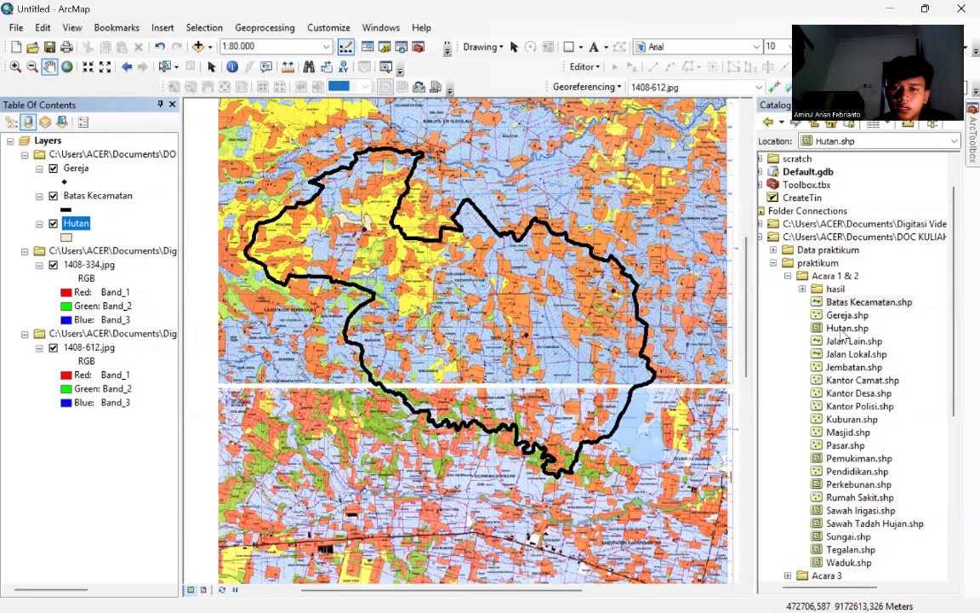
pyautogui.moveTo(847, 341); pyautogui.dragTo(456, 294)
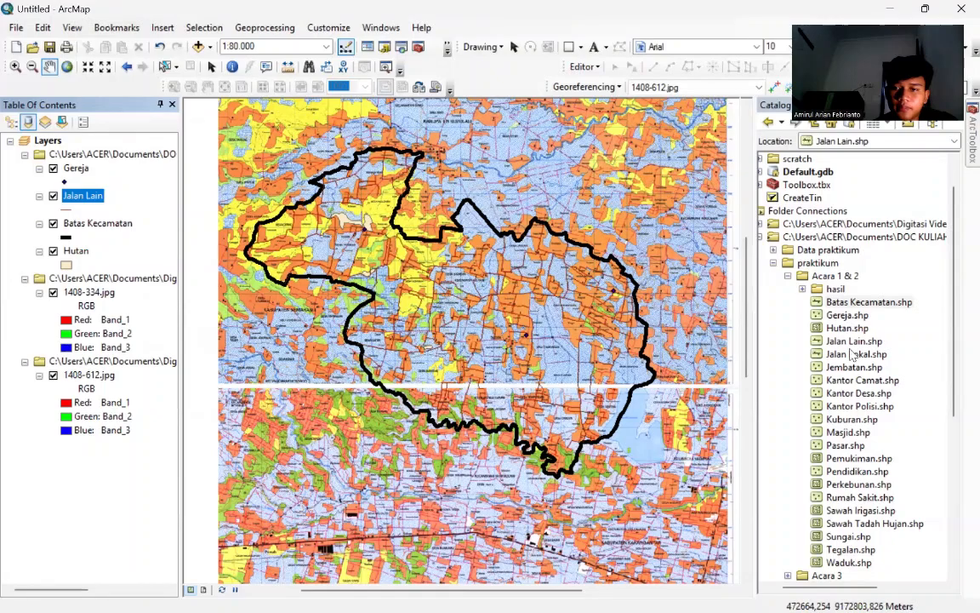
pyautogui.moveTo(849, 358); pyautogui.dragTo(348, 246)
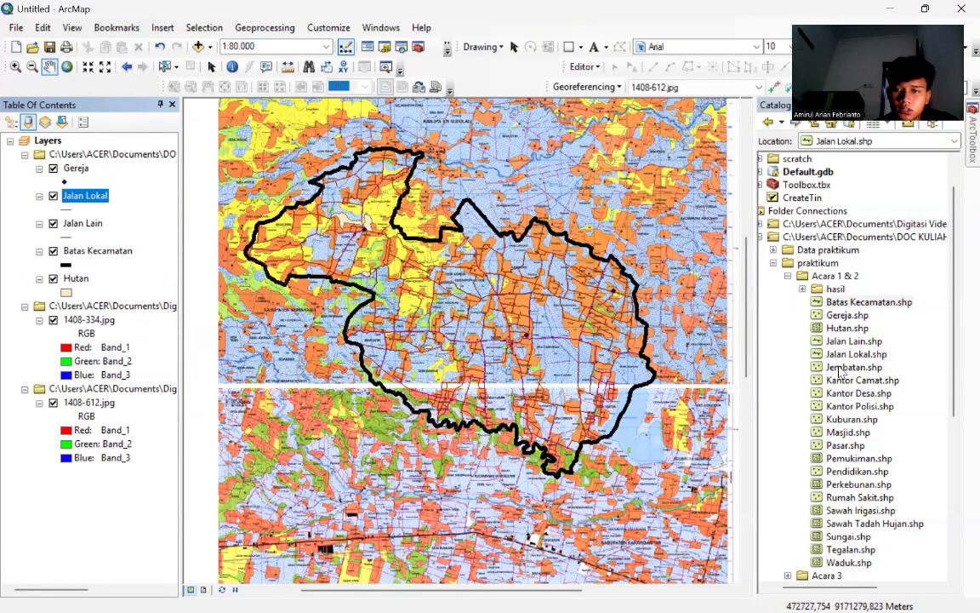
pyautogui.moveTo(840, 369); pyautogui.dragTo(315, 260)
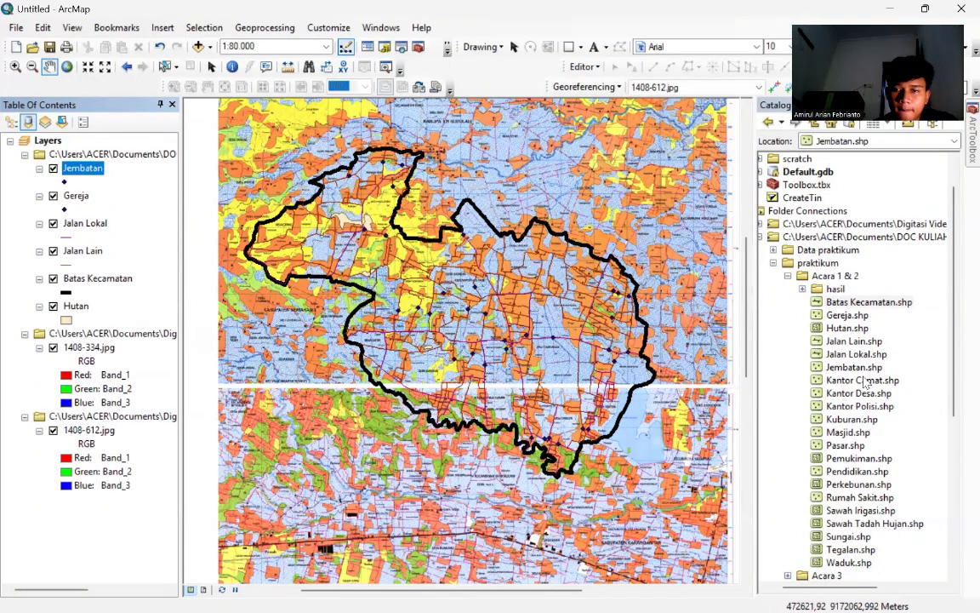
pyautogui.moveTo(855, 384); pyautogui.dragTo(385, 233)
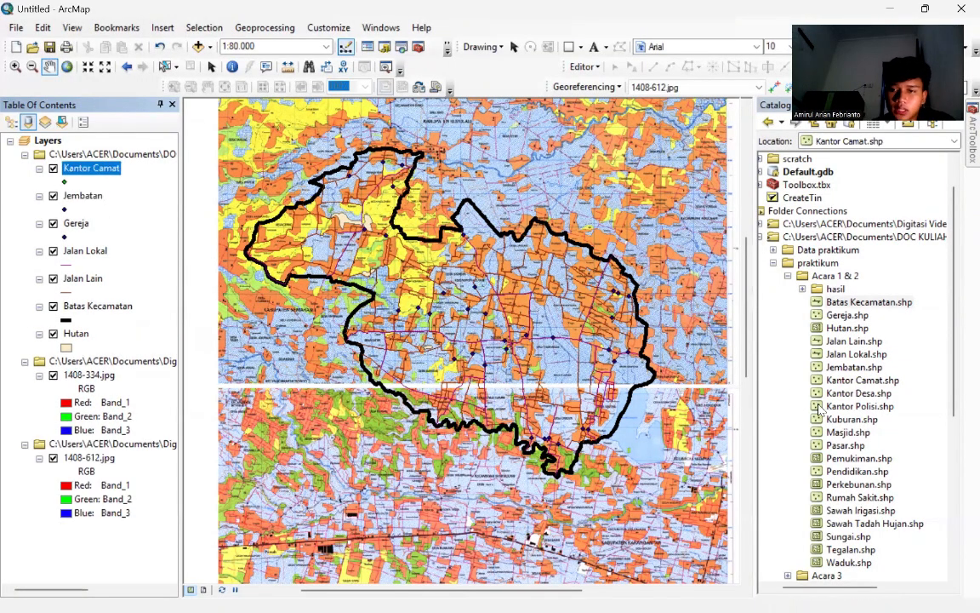
pyautogui.moveTo(848, 394); pyautogui.dragTo(336, 268)
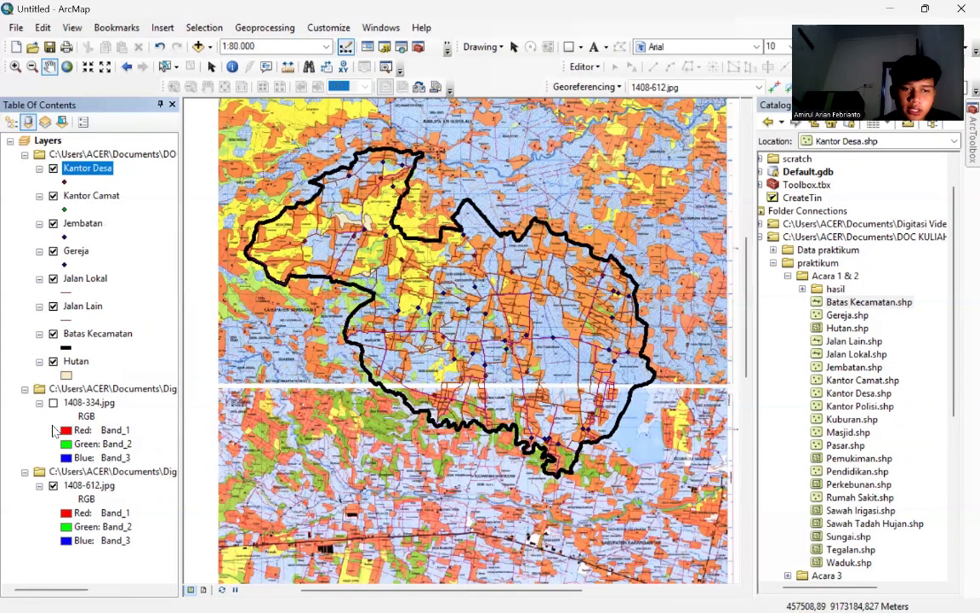
# - Turn off the 1408-334.jpg and 1408-612.jpg layers and check the digitized roads and point features inside the district boundary
pyautogui.click(53, 403)
pyautogui.click(53, 486)
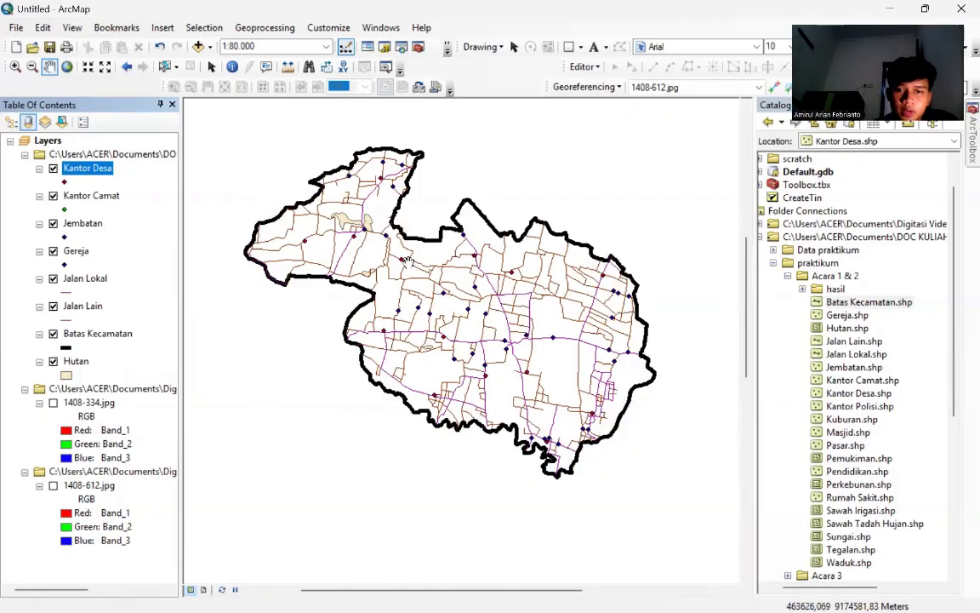
pyautogui.scroll(-1, 589, 380)
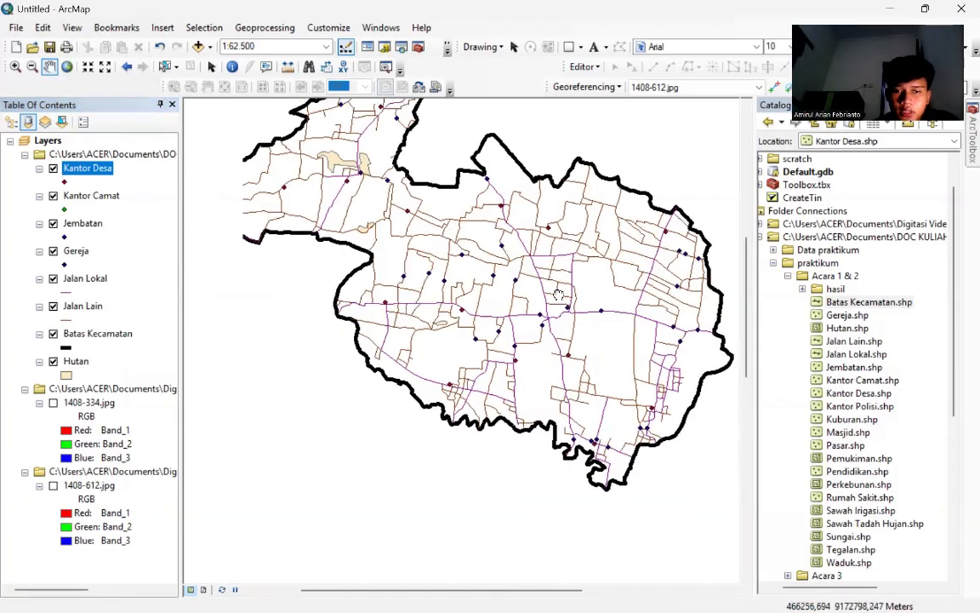
pyautogui.moveTo(559, 294); pyautogui.dragTo(401, 271)
pyautogui.moveTo(558, 313); pyautogui.dragTo(499, 329)
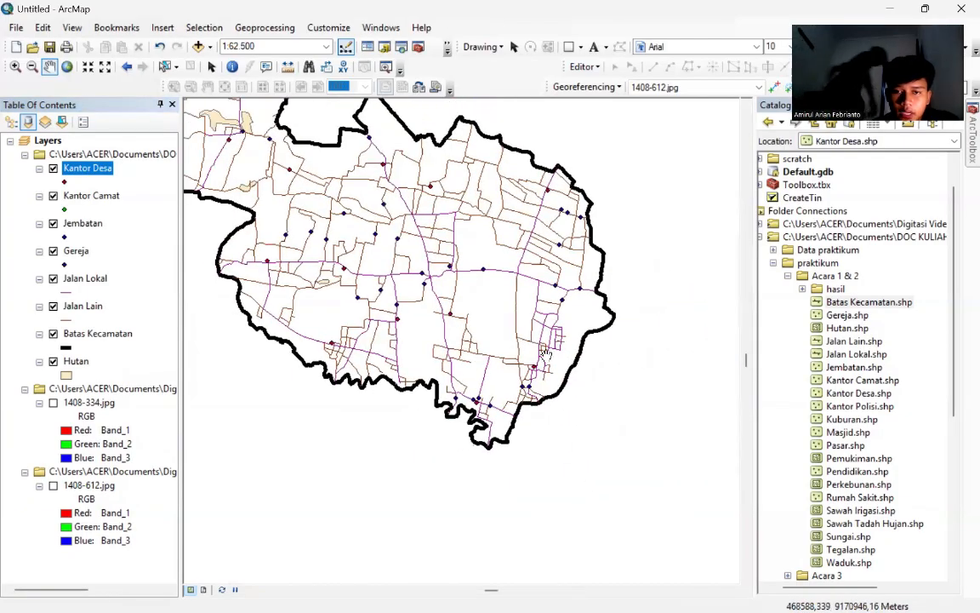
pyautogui.scroll(-2, 610, 360)
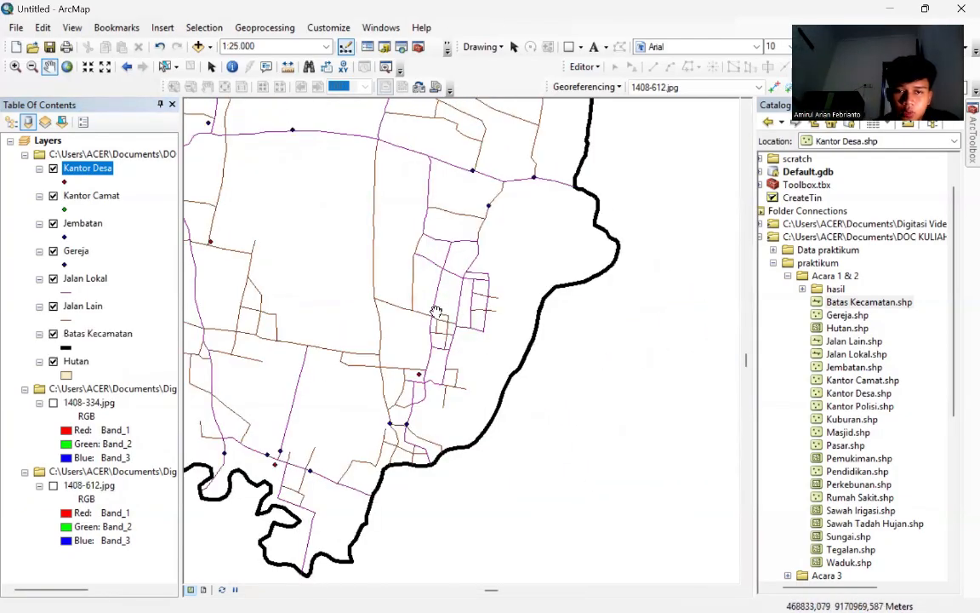
pyautogui.scroll(2, 435, 312)
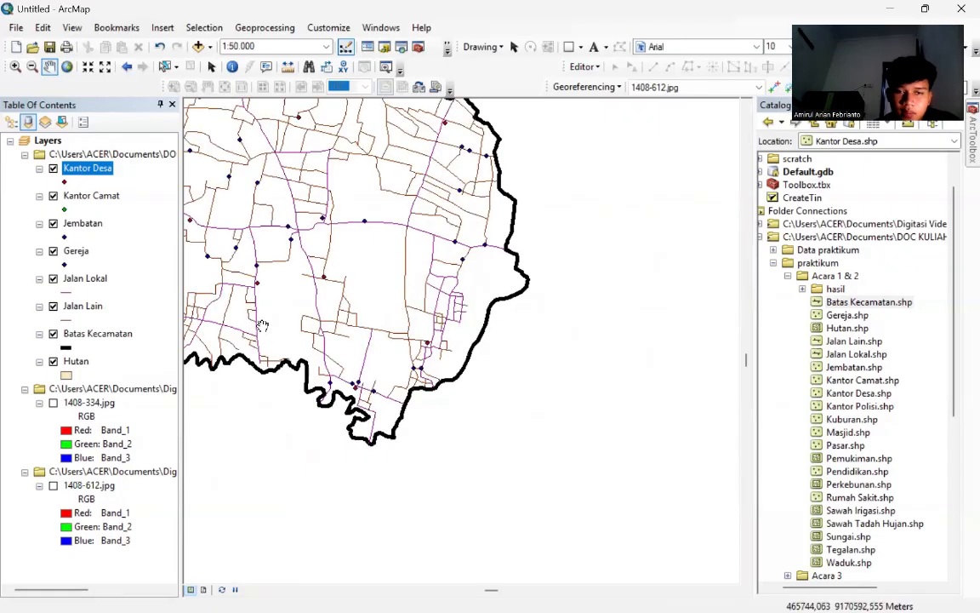
pyautogui.moveTo(263, 326); pyautogui.dragTo(331, 338)
pyautogui.moveTo(440, 314); pyautogui.dragTo(585, 444)
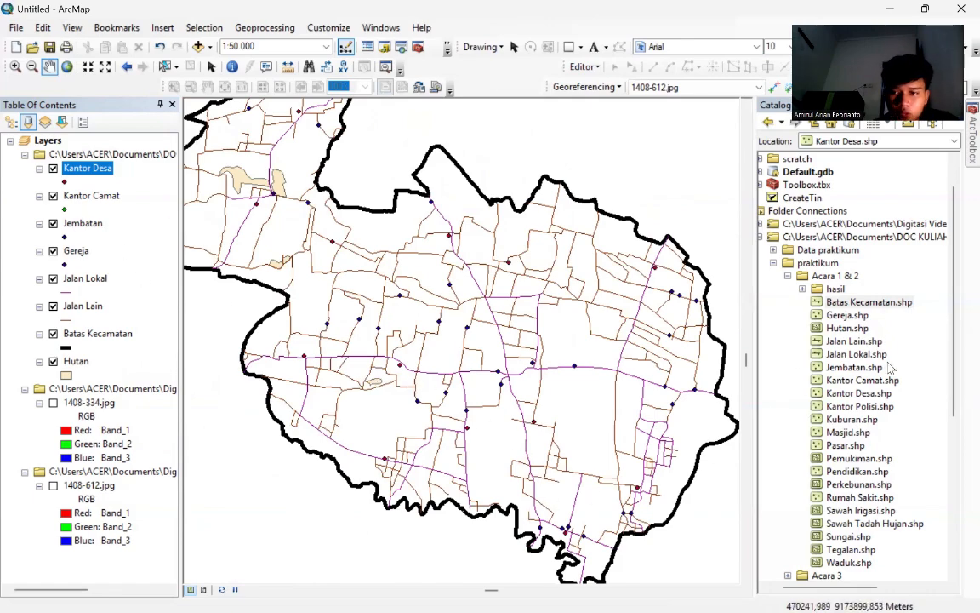
# - Add Kantor Polisi.shp, Kuburan.shp, Masjid.shp and Pasar.shp from the Acara 1 & 2 folder to the map
pyautogui.moveTo(851, 406); pyautogui.dragTo(458, 296)
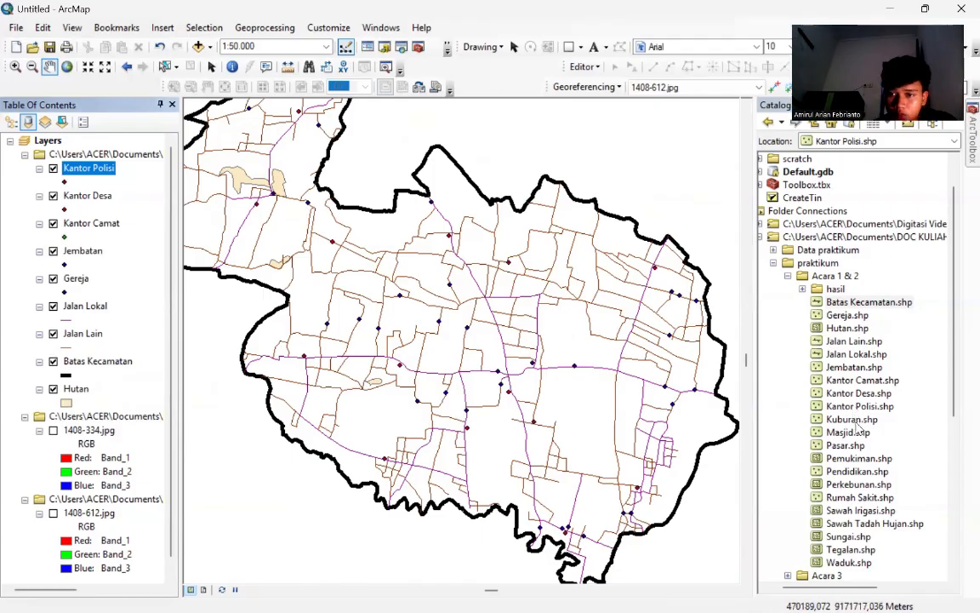
pyautogui.moveTo(855, 421)
pyautogui.mouseDown()
pyautogui.moveTo(379, 279)
pyautogui.moveTo(383, 328)
pyautogui.mouseUp()
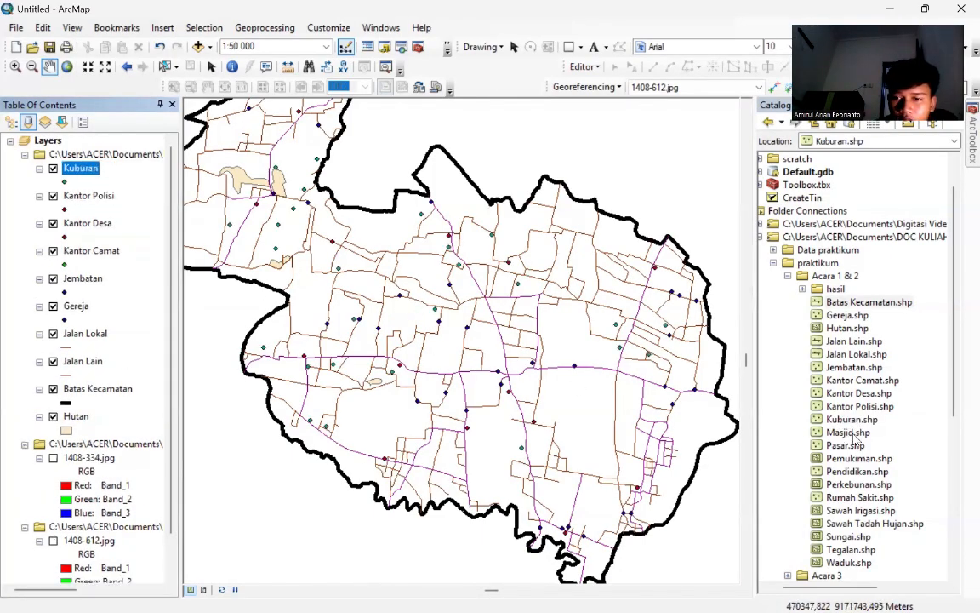
pyautogui.moveTo(851, 433); pyautogui.dragTo(517, 326)
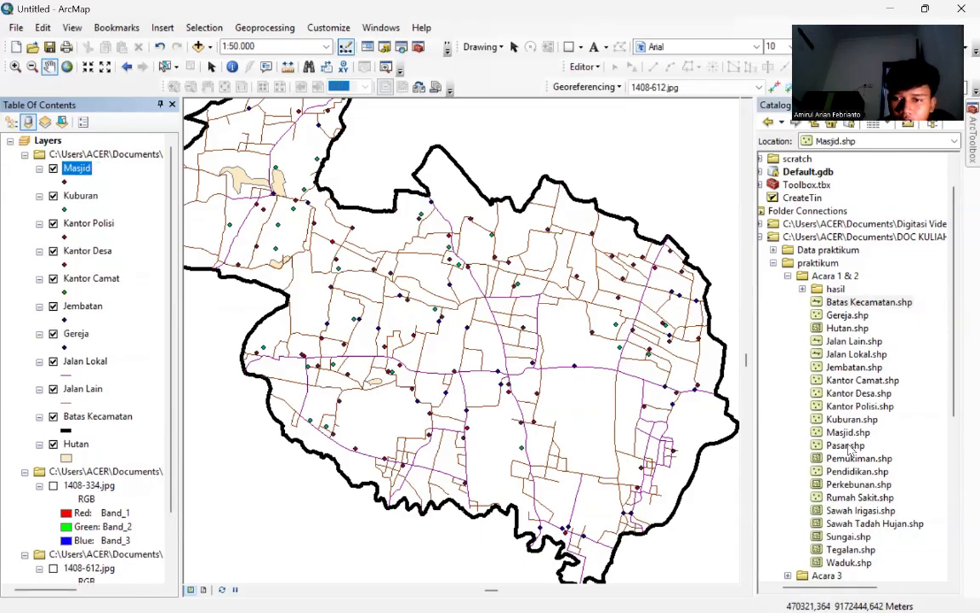
pyautogui.moveTo(849, 445); pyautogui.dragTo(430, 259)
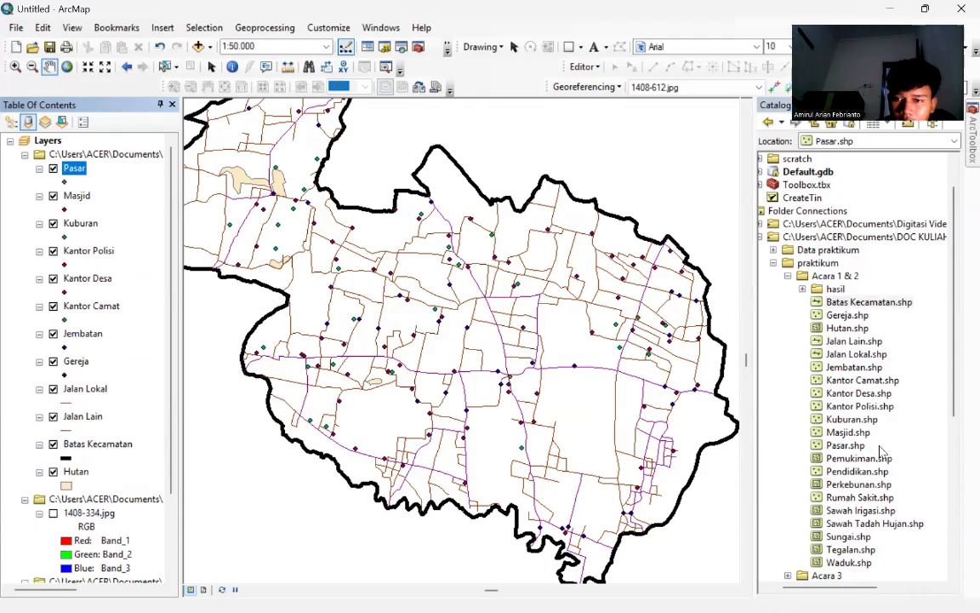
# - Add Pemukiman.shp, Pendidikan.shp, Perkebunan.shp and Rumah Sakit.shp from the Acara 1 & 2 folder to the map
pyautogui.moveTo(876, 463)
pyautogui.mouseDown()
pyautogui.moveTo(511, 333)
pyautogui.moveTo(499, 317)
pyautogui.mouseUp()
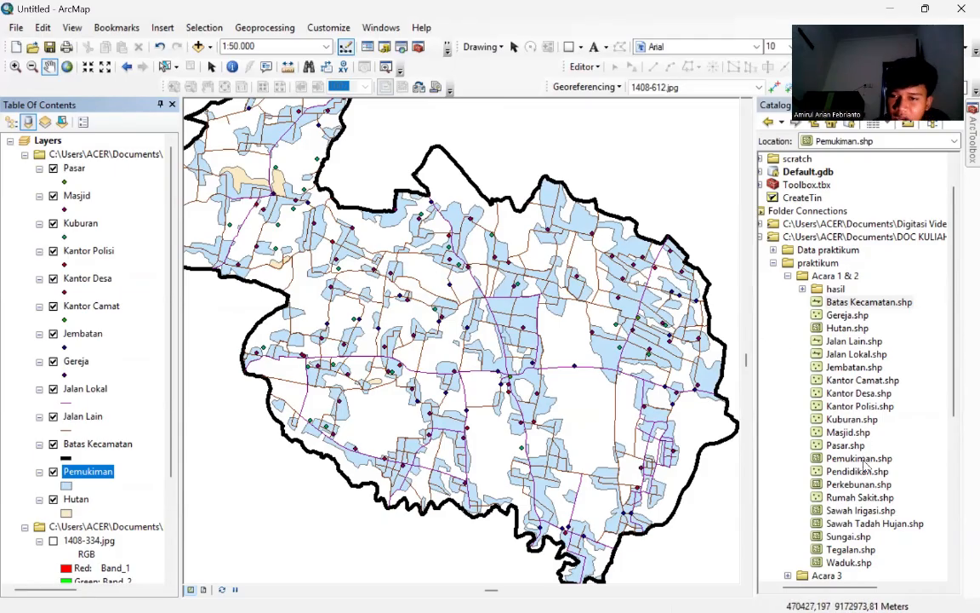
pyautogui.moveTo(857, 470); pyautogui.dragTo(502, 341)
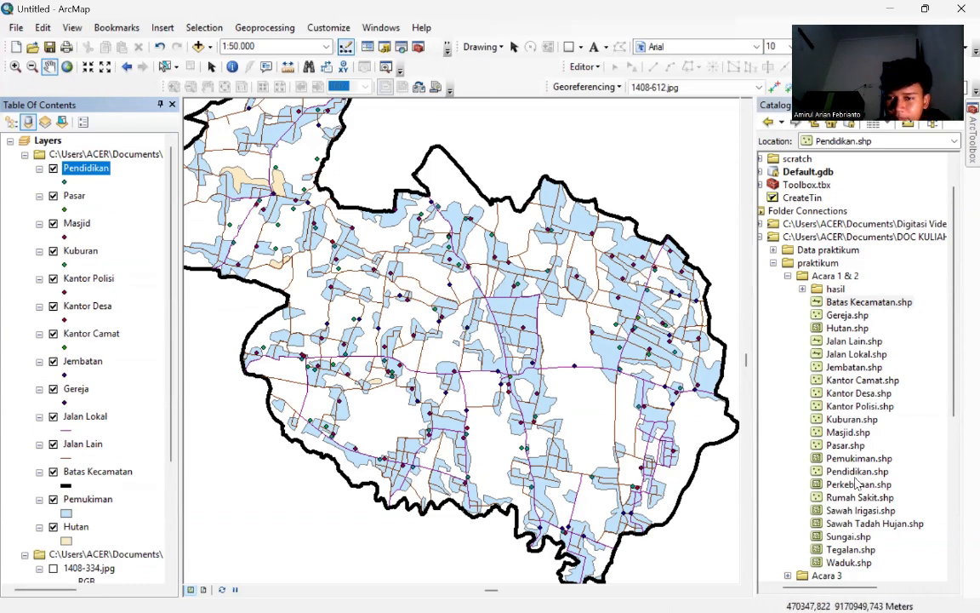
pyautogui.moveTo(861, 489)
pyautogui.mouseDown()
pyautogui.moveTo(417, 240)
pyautogui.moveTo(438, 268)
pyautogui.mouseUp()
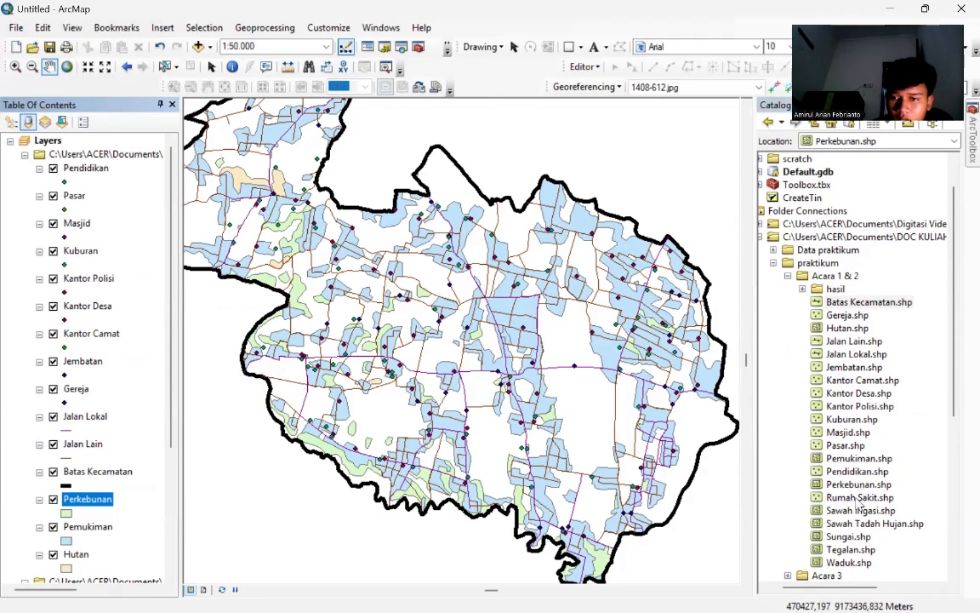
pyautogui.moveTo(860, 497); pyautogui.dragTo(469, 281)
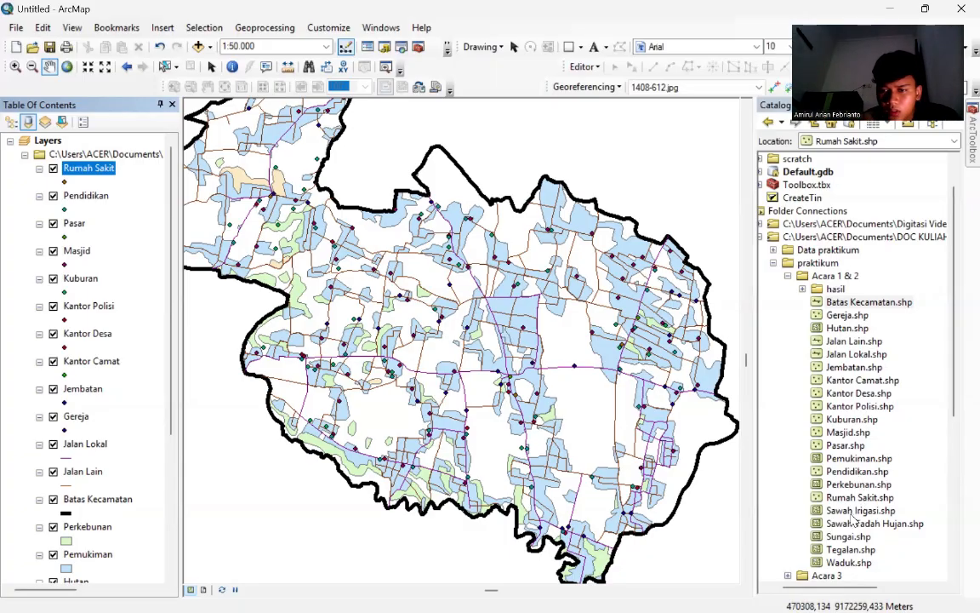
# - Add Sawah Irigasi.shp to the map and symbolize it with the first ESRI Green fill without an outline
pyautogui.moveTo(854, 516)
pyautogui.mouseDown()
pyautogui.moveTo(477, 358)
pyautogui.moveTo(387, 292)
pyautogui.mouseUp()
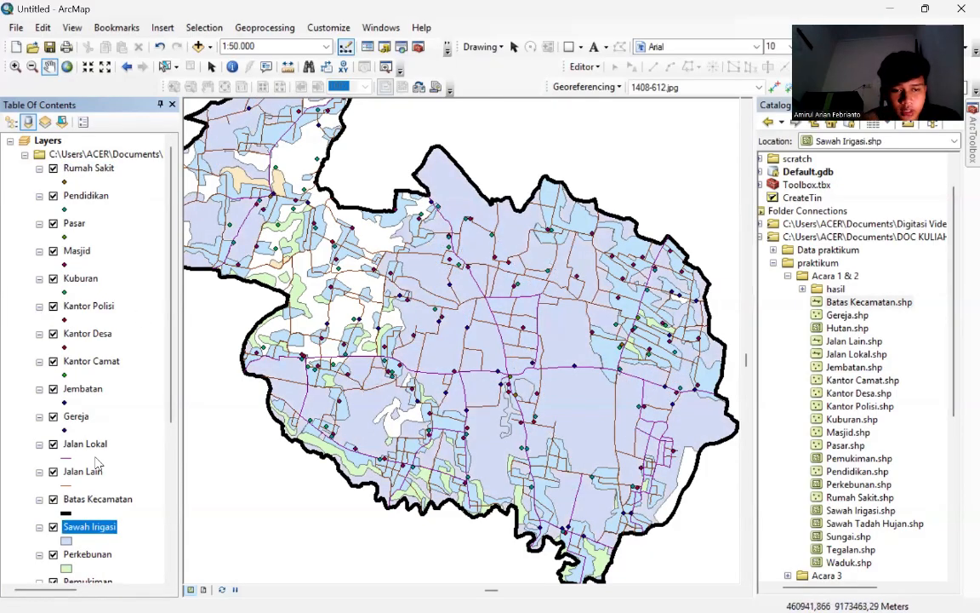
pyautogui.scroll(-1, 97, 468)
pyautogui.click(66, 498)
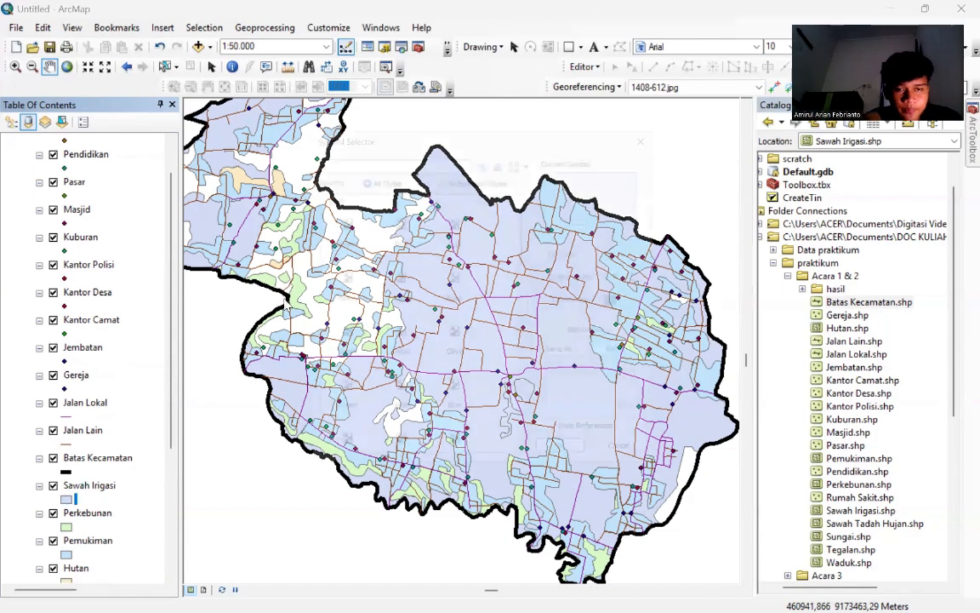
pyautogui.click(338, 225)
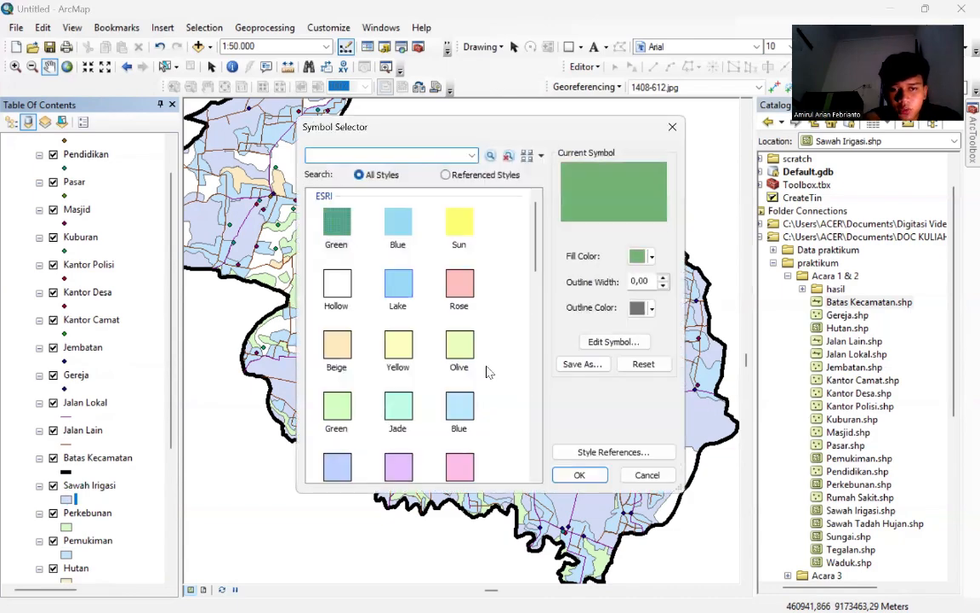
pyautogui.click(591, 472)
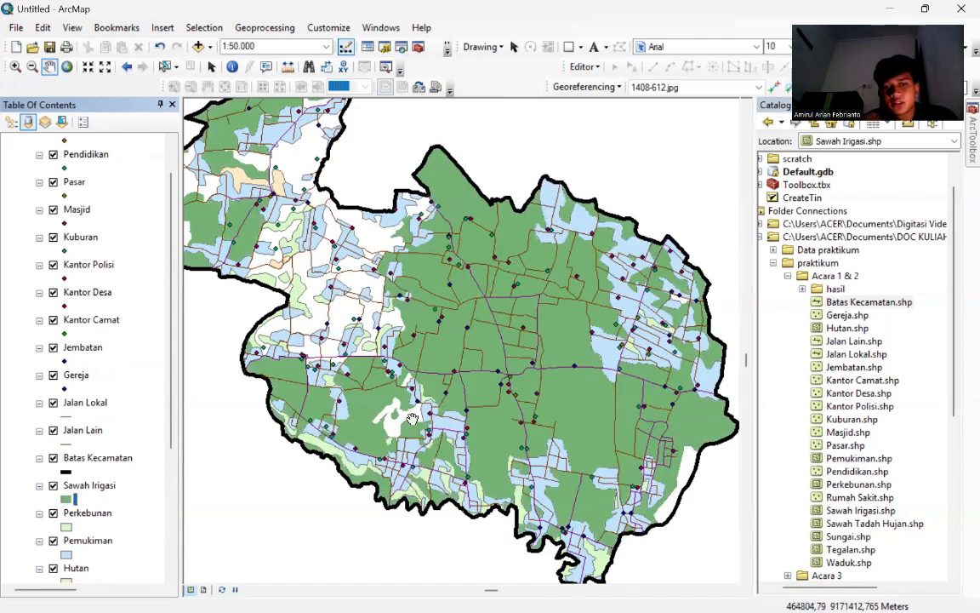
pyautogui.scroll(2, 439, 358)
pyautogui.moveTo(438, 357); pyautogui.dragTo(357, 268)
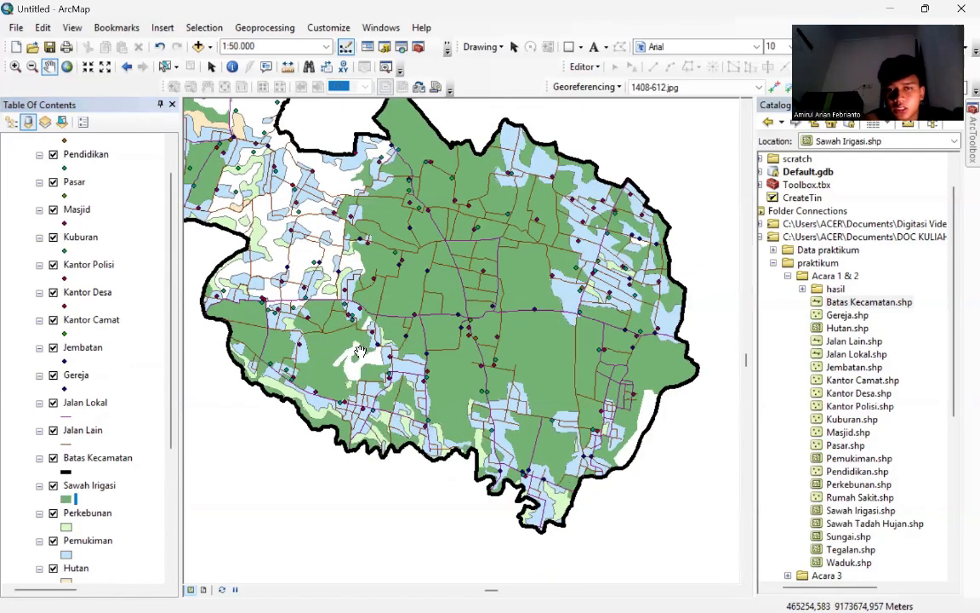
pyautogui.moveTo(474, 400); pyautogui.dragTo(600, 447)
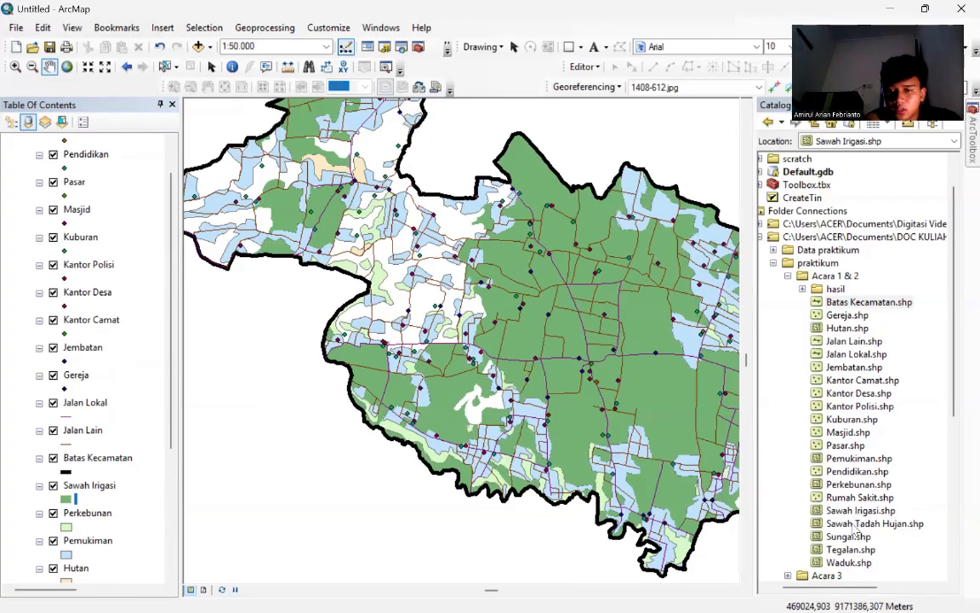
# - Add Sawah Tadah Hujan.shp, Sungai.shp, Tegalan.shp and Waduk.shp to the map and review the land-use layers across the whole district
pyautogui.moveTo(855, 529); pyautogui.dragTo(420, 328)
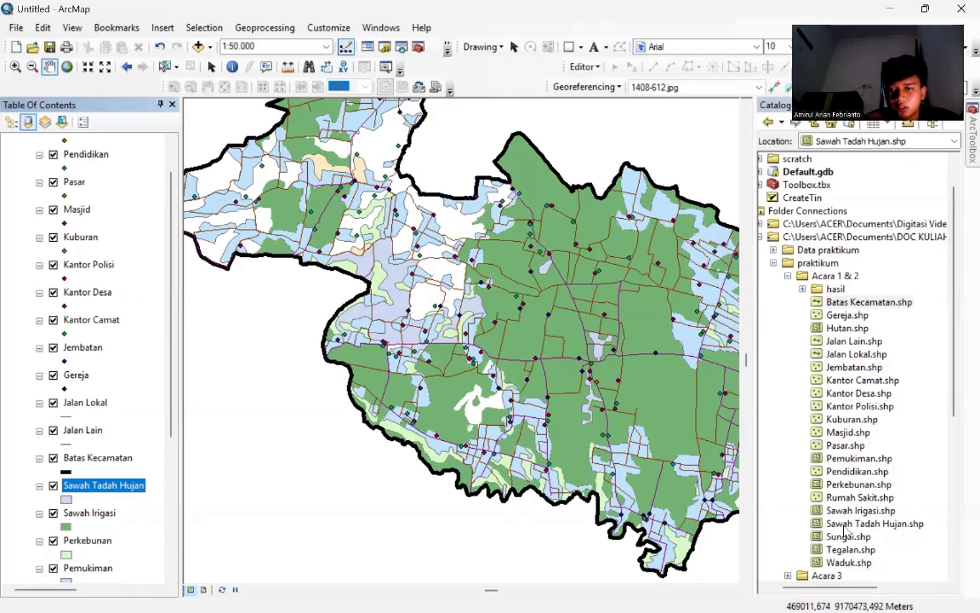
pyautogui.moveTo(847, 538); pyautogui.dragTo(354, 247)
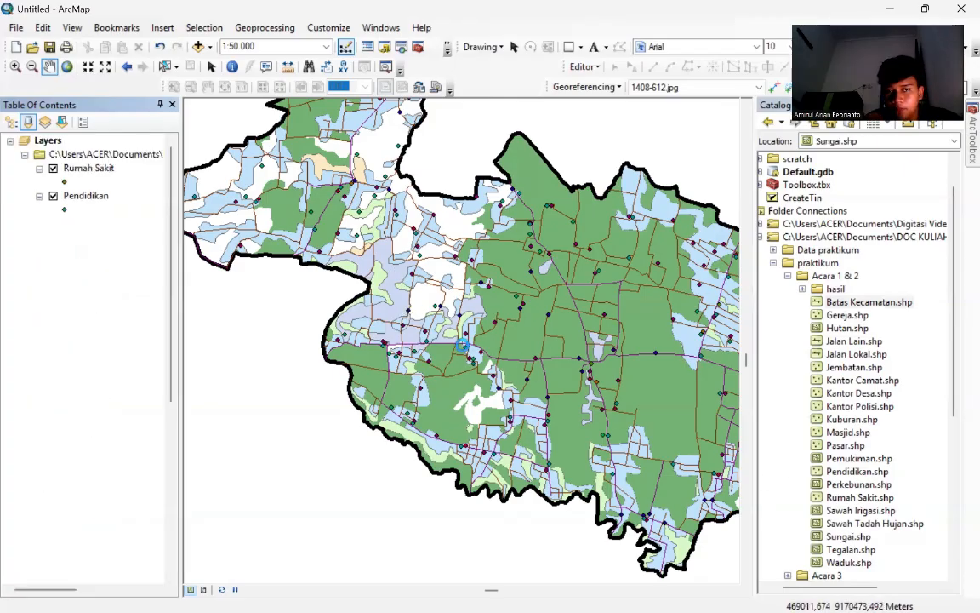
pyautogui.moveTo(264, 276); pyautogui.dragTo(358, 370)
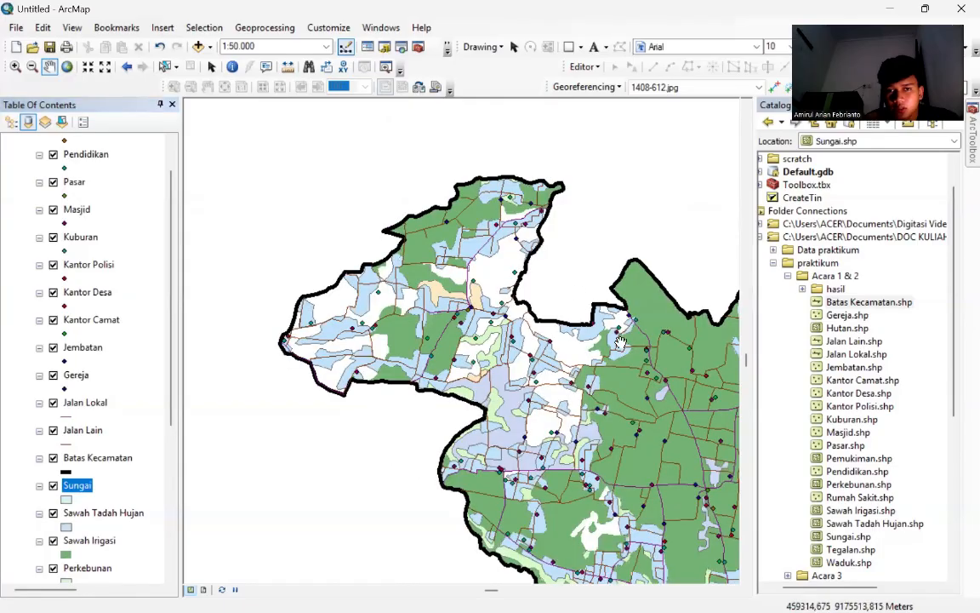
pyautogui.moveTo(518, 369); pyautogui.dragTo(340, 215)
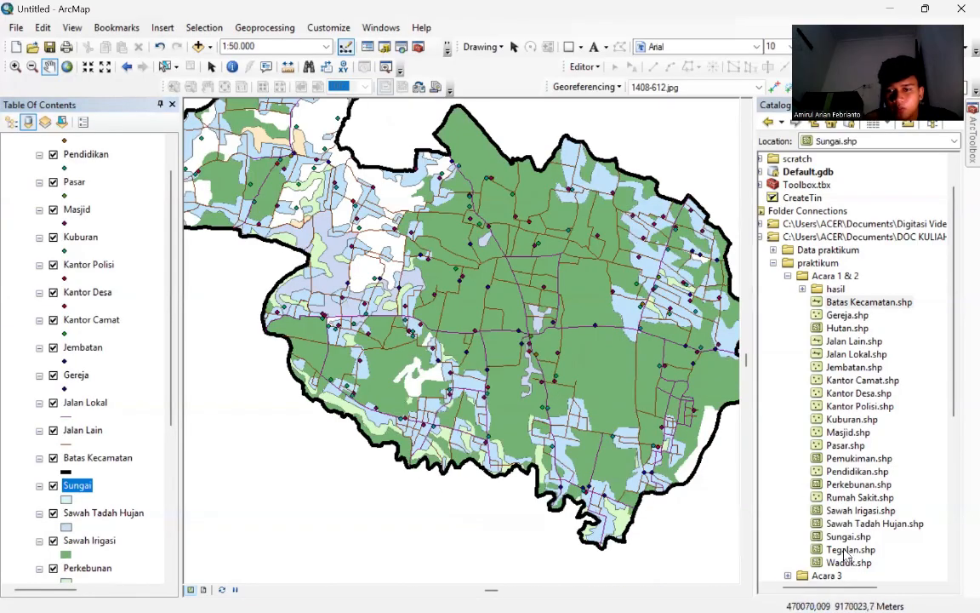
pyautogui.moveTo(851, 549); pyautogui.dragTo(453, 308)
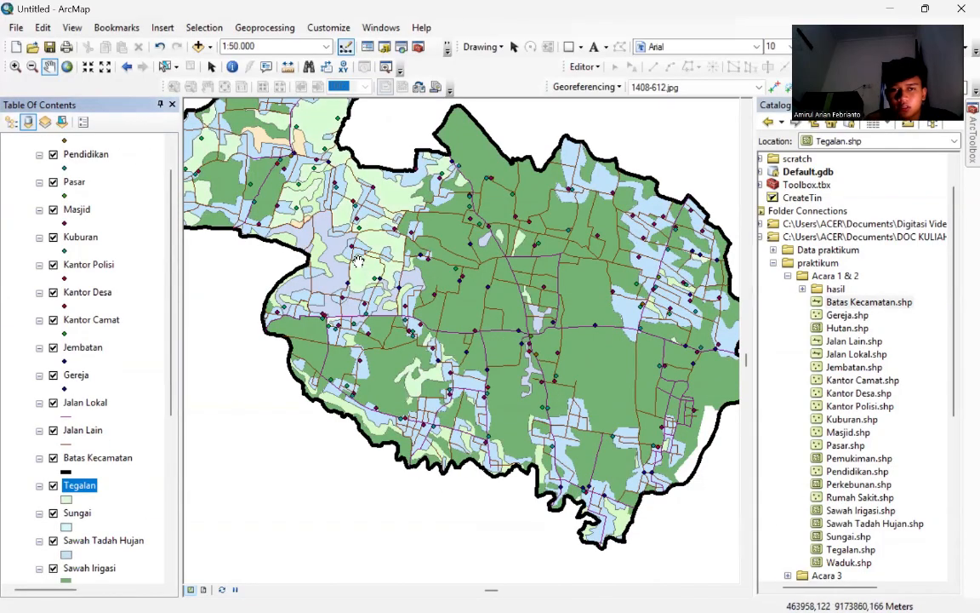
pyautogui.moveTo(851, 563); pyautogui.dragTo(408, 301)
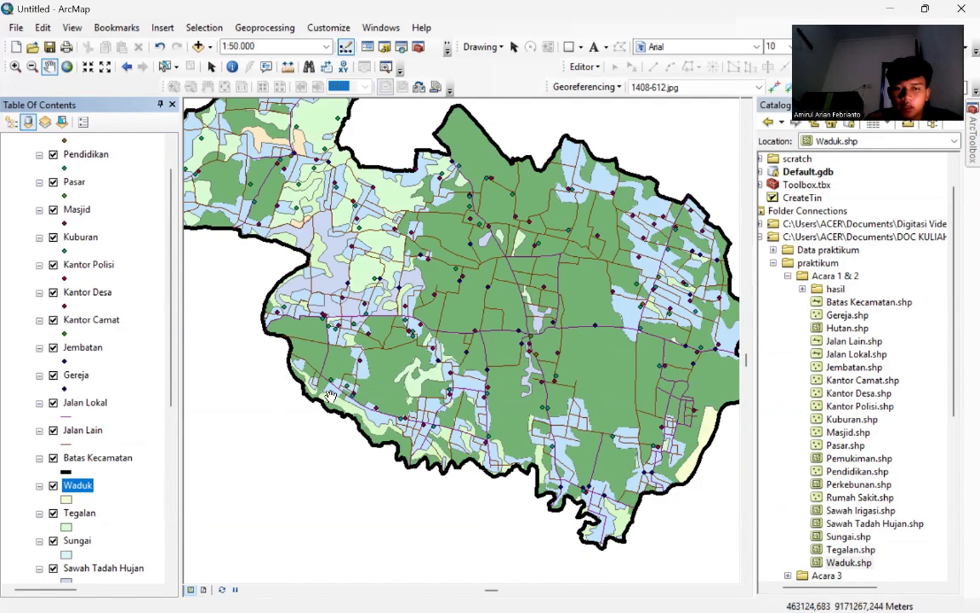
pyautogui.moveTo(501, 420); pyautogui.dragTo(528, 514)
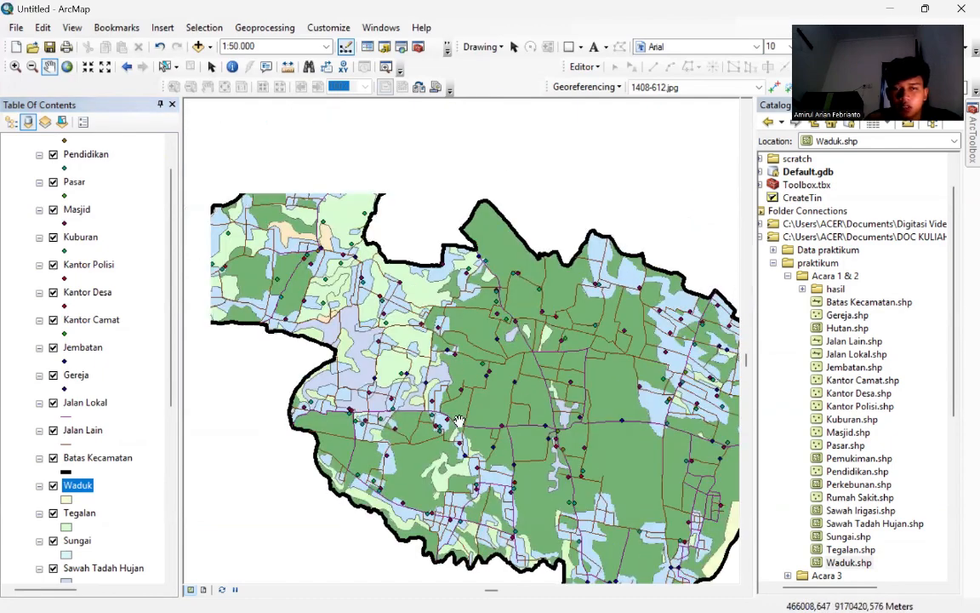
pyautogui.scroll(-1, 460, 421)
pyautogui.moveTo(539, 447); pyautogui.dragTo(430, 366)
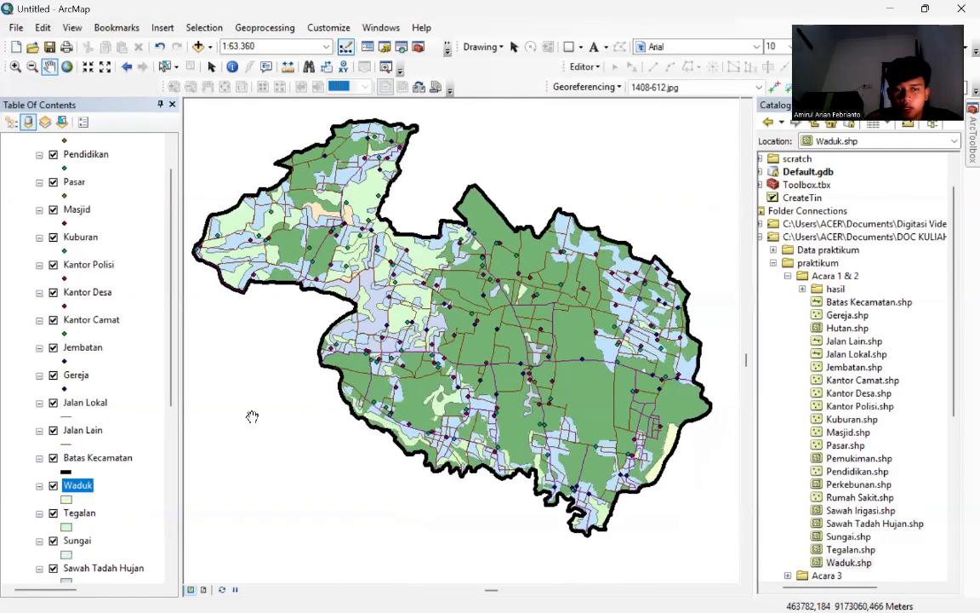
pyautogui.scroll(-4, 77, 502)
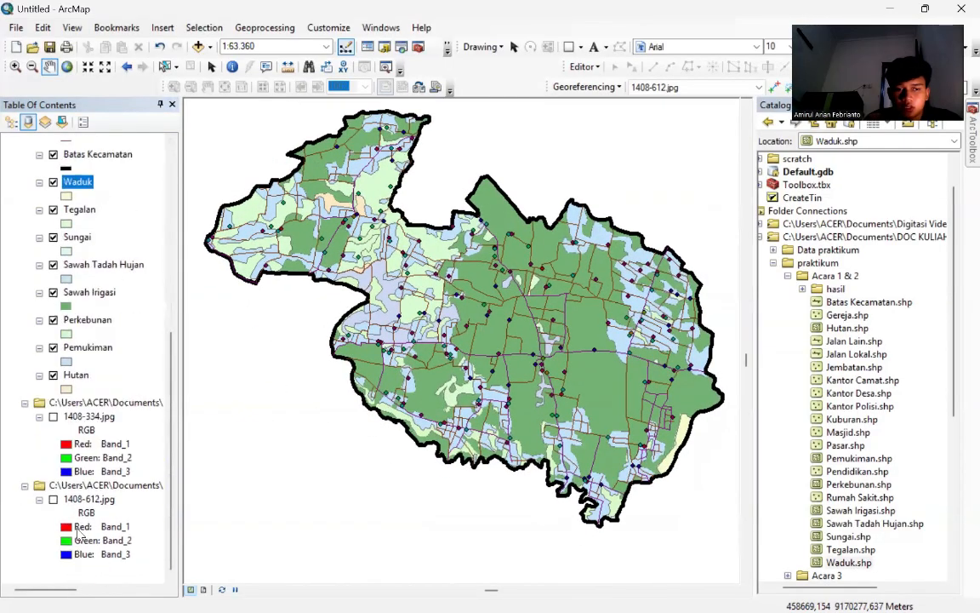
# - Display the scanned maps 1408-334.jpg and 1408-612.jpg beneath the digitized shapefiles and compare their fit across the district
pyautogui.click(53, 416)
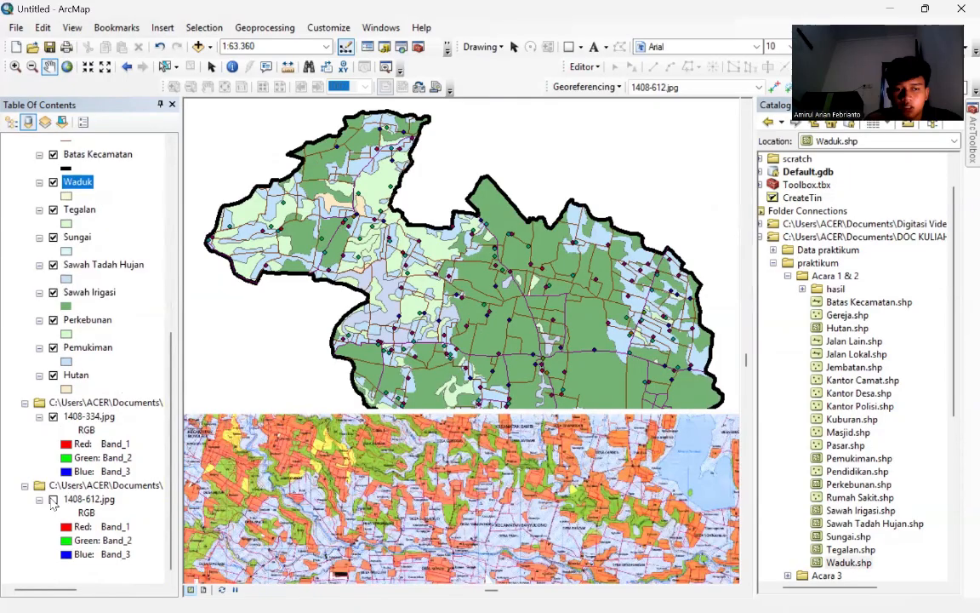
pyautogui.moveTo(414, 438); pyautogui.dragTo(374, 394)
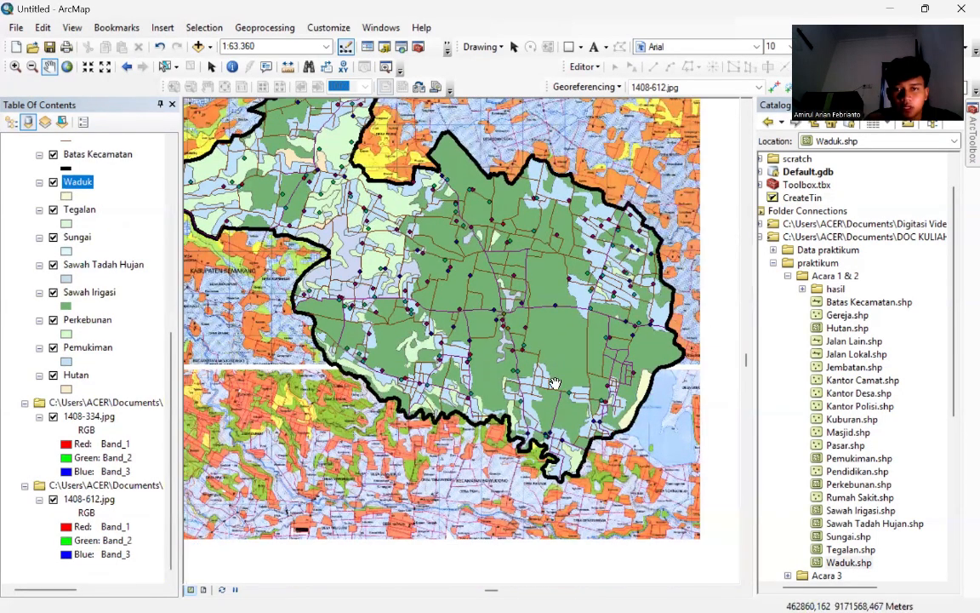
pyautogui.scroll(4, 399, 379)
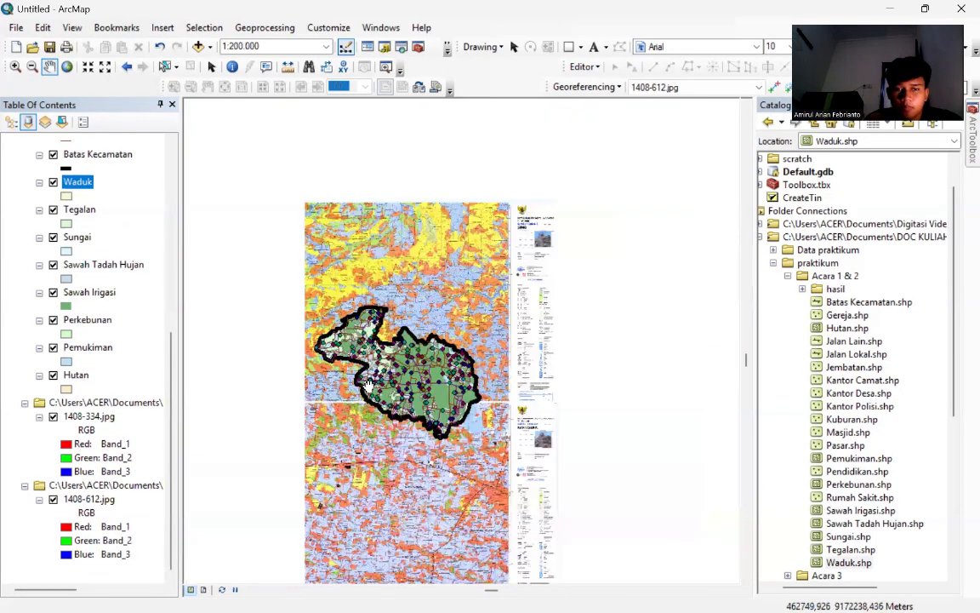
pyautogui.scroll(-2, 430, 387)
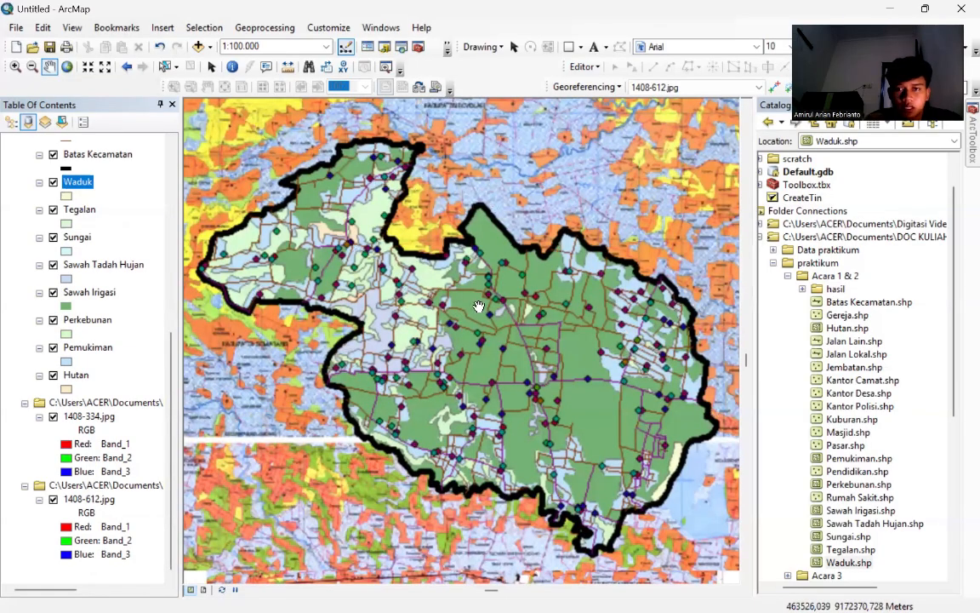
pyautogui.scroll(-2, 477, 304)
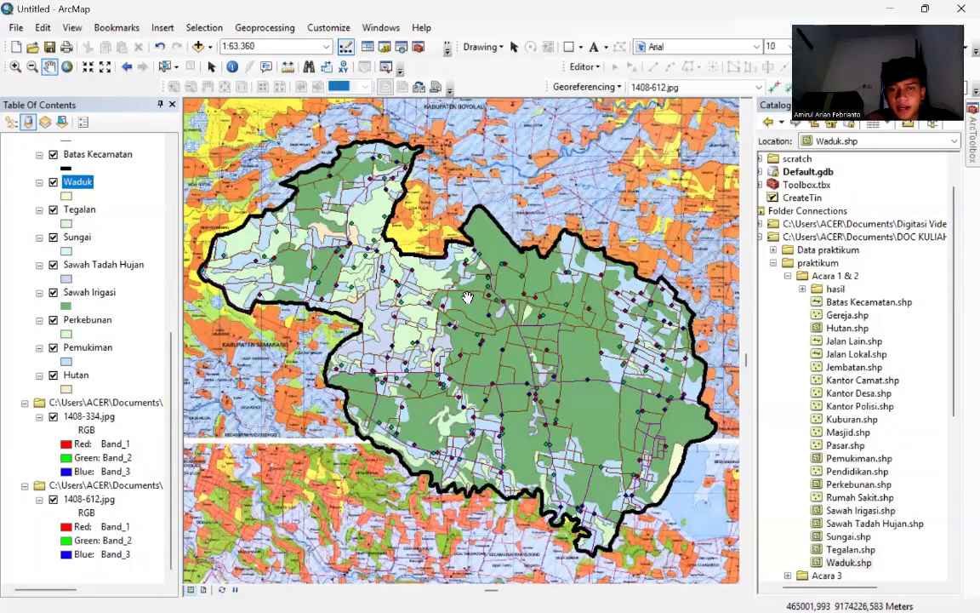
# - Switch to the Peta Penggunaan Lahan.mxd map and display the HerbadanRumputClip_Merge_Dis land-use layer to review its REMARK classes
pyautogui.moveTo(483, 594)
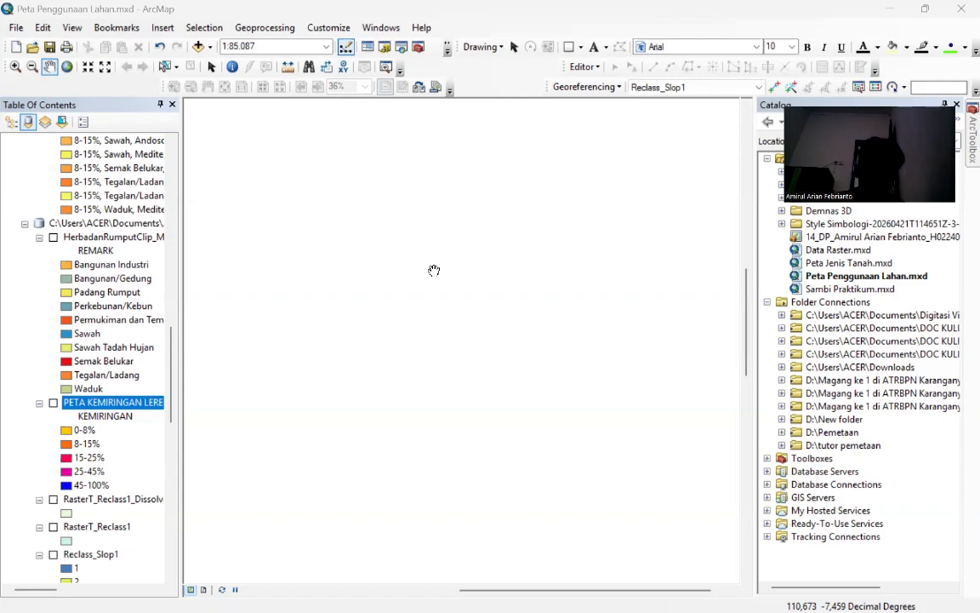
pyautogui.click(52, 238)
pyautogui.click(53, 239)
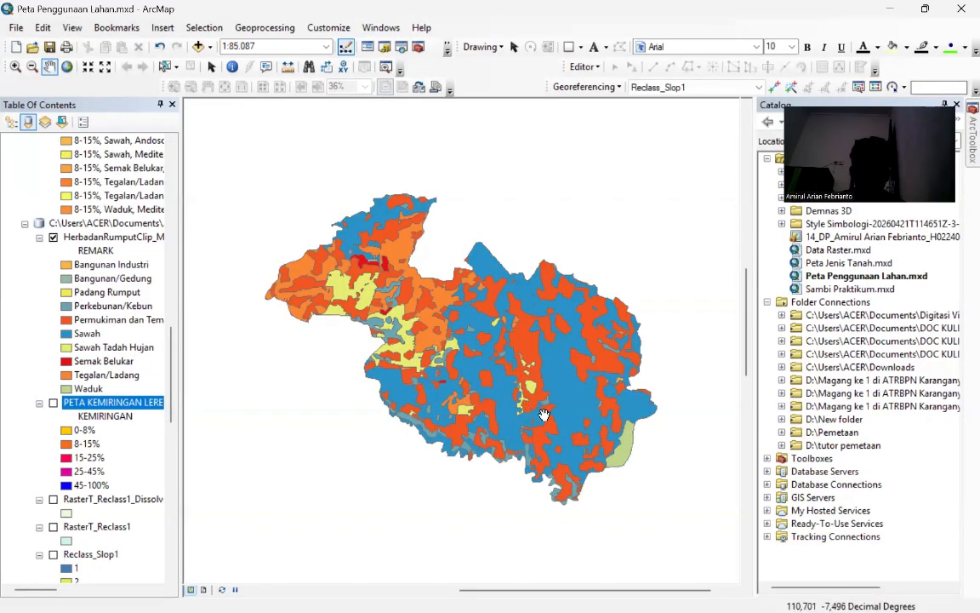
pyautogui.scroll(-1, 489, 375)
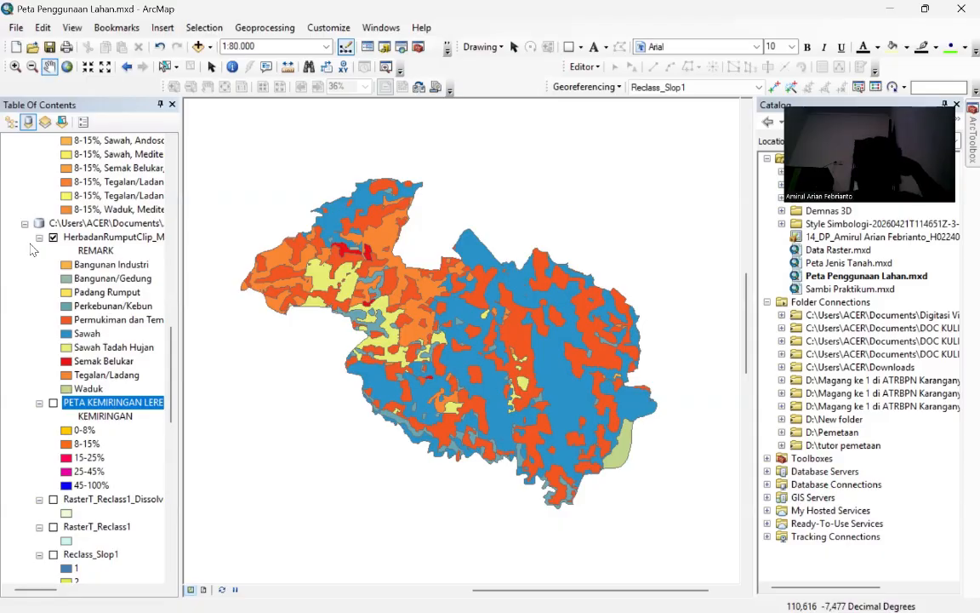
# - Check the current coordinate system of the Layers data frame without changing it
pyautogui.scroll(5, 111, 242)
pyautogui.scroll(10, 110, 243)
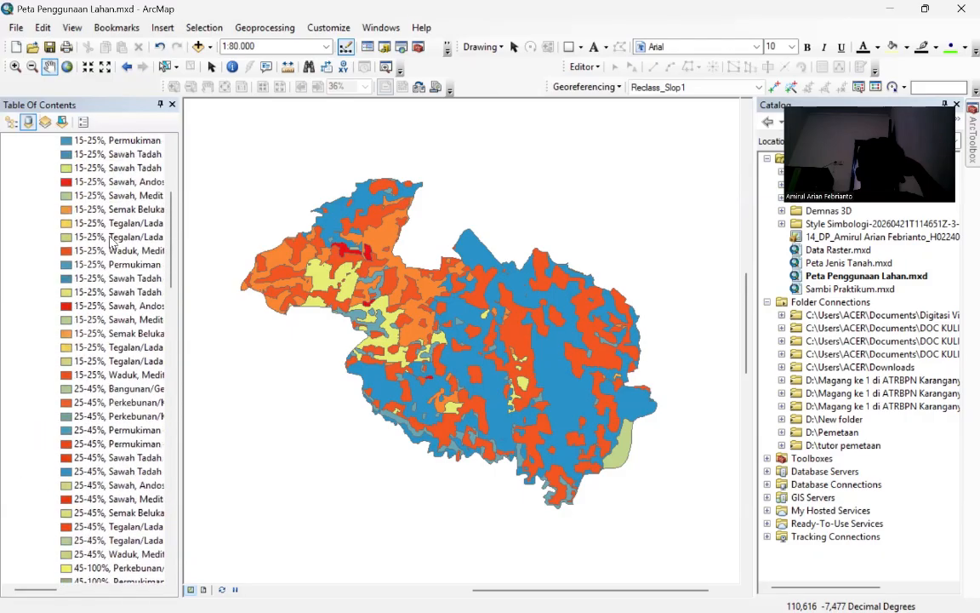
pyautogui.rightClick(50, 143)
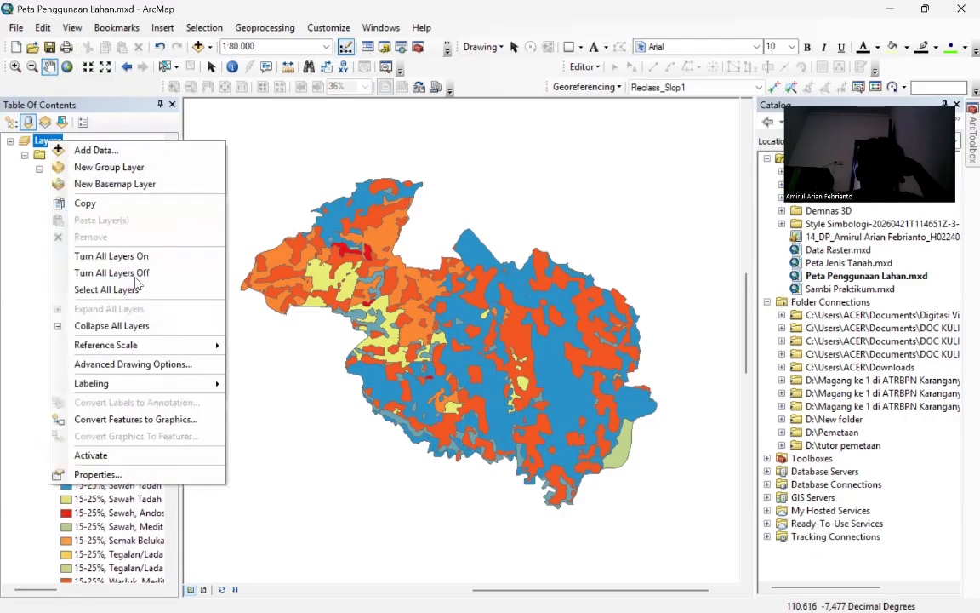
pyautogui.click(64, 469)
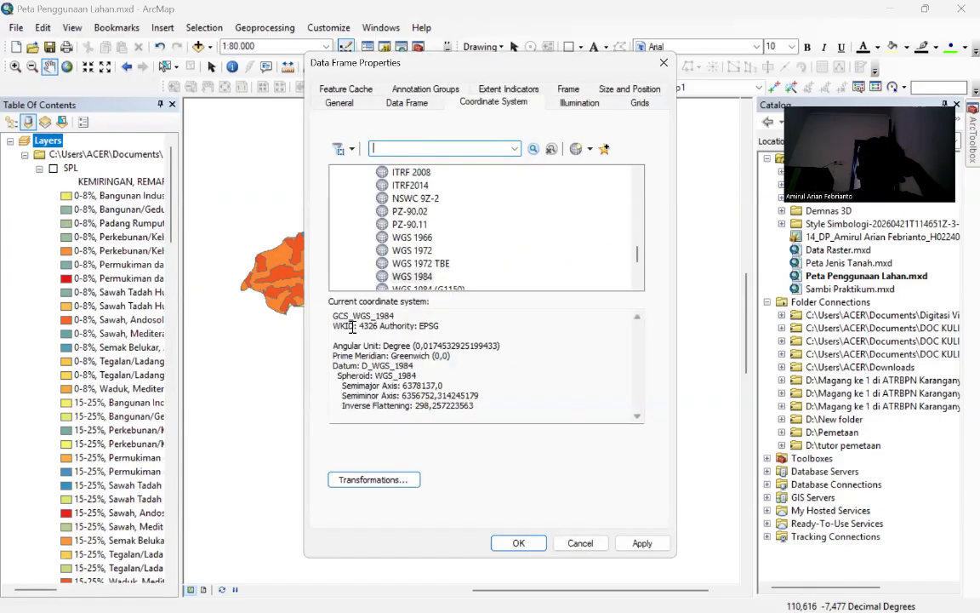
pyautogui.click(663, 62)
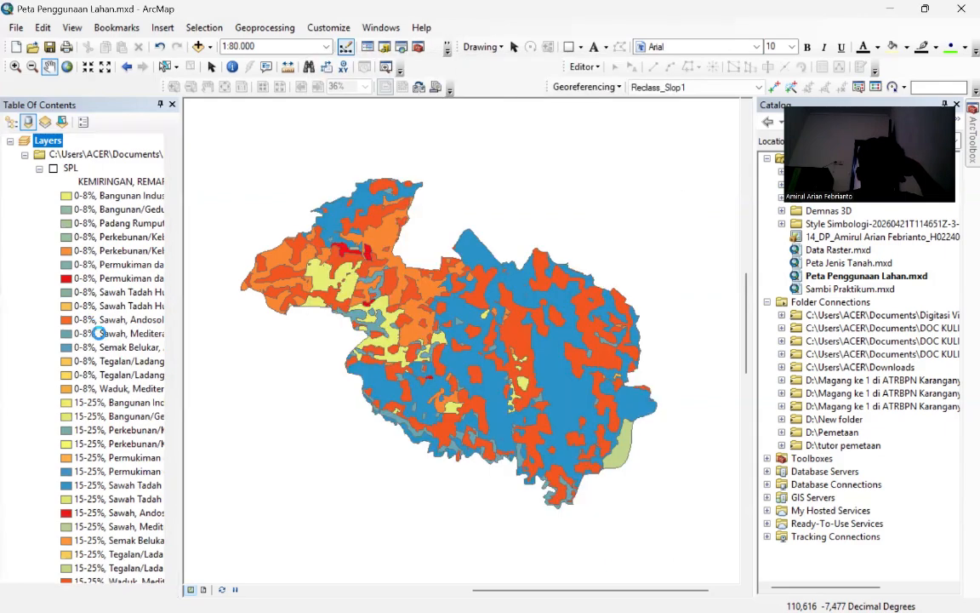
# - Hide the land-use layer, then show PETA KEMIRINGAN LERENG to review its slope classes and hide it again
pyautogui.scroll(-15, 111, 323)
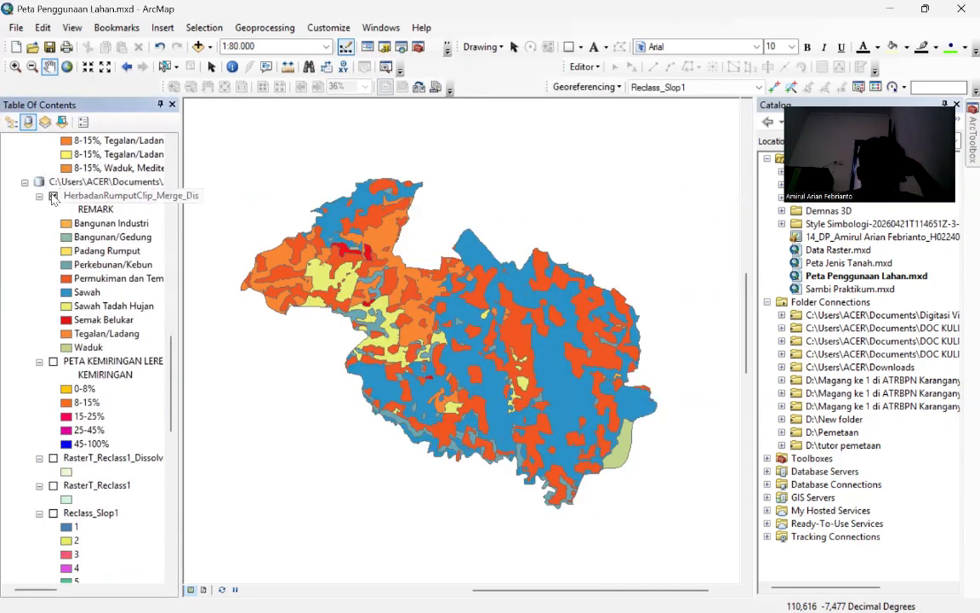
pyautogui.click(53, 196)
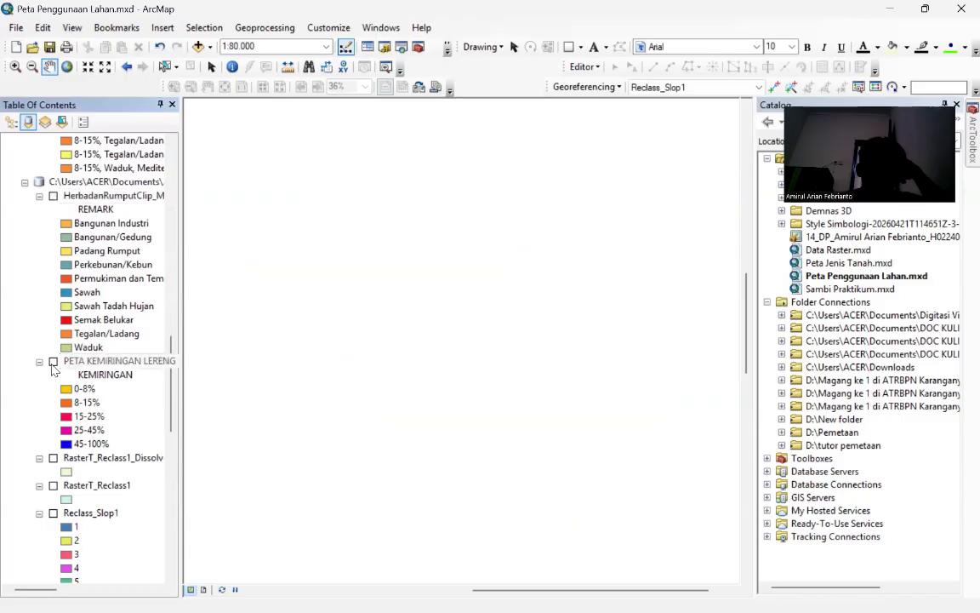
pyautogui.click(53, 362)
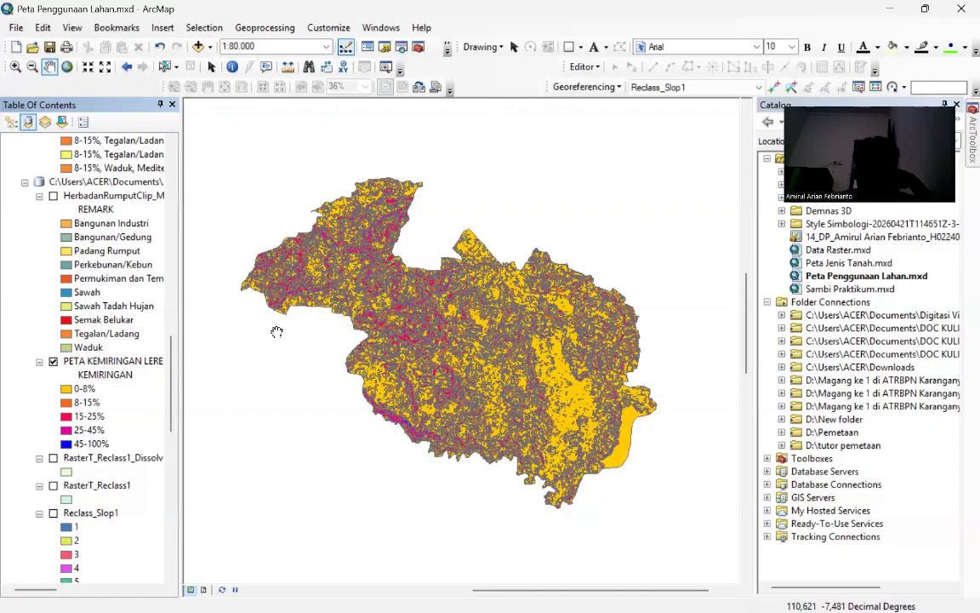
pyautogui.click(53, 361)
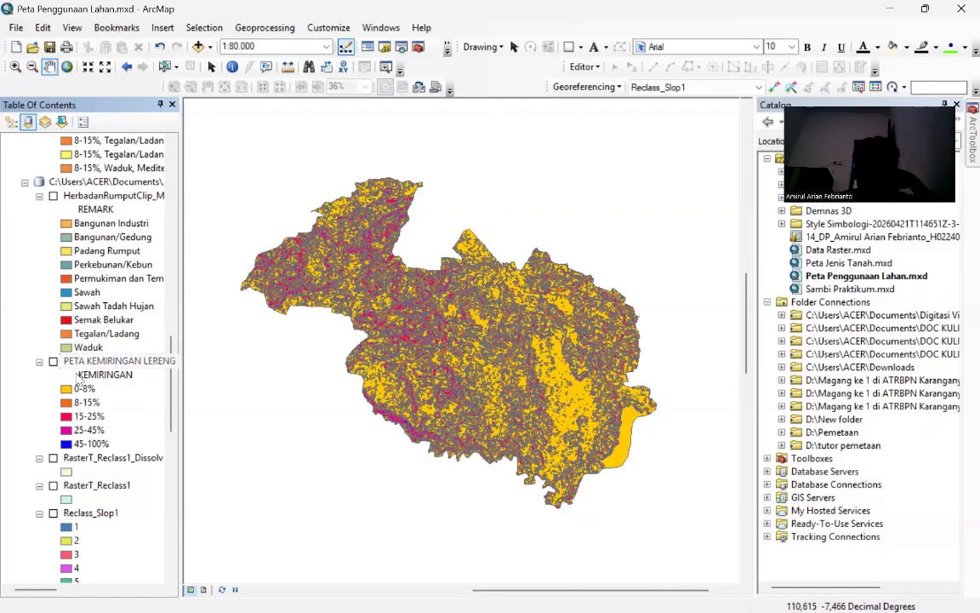
# - Display the PETA JENIS TANAH layer and examine the extent of its Andosol and Mediteran soil areas
pyautogui.scroll(-3, 74, 425)
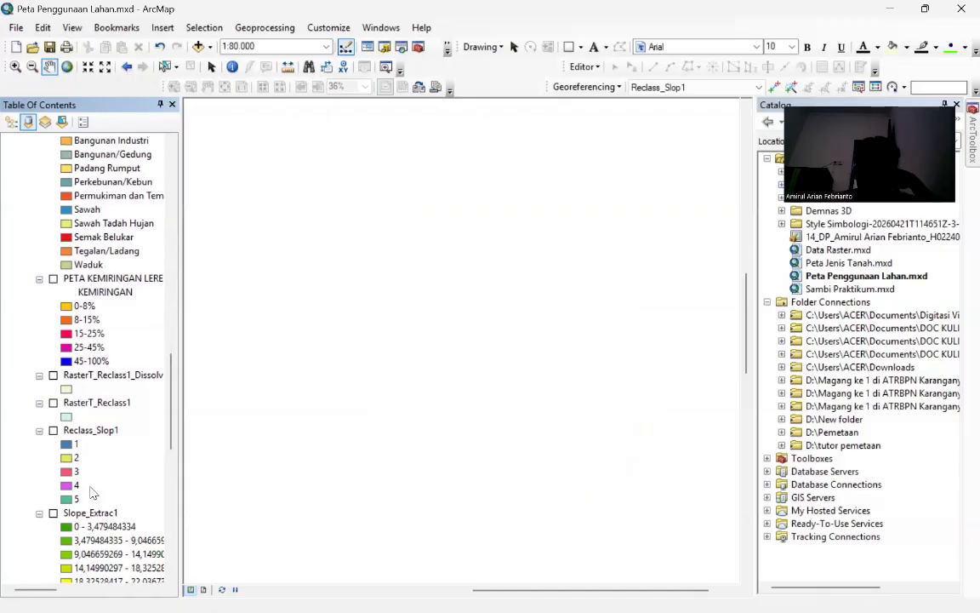
pyautogui.scroll(-9, 90, 490)
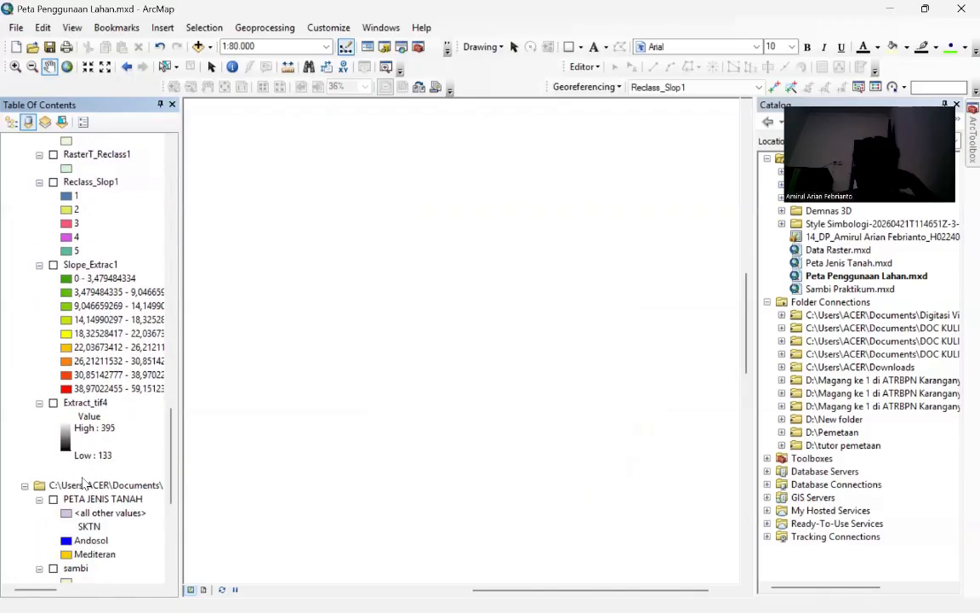
pyautogui.click(53, 499)
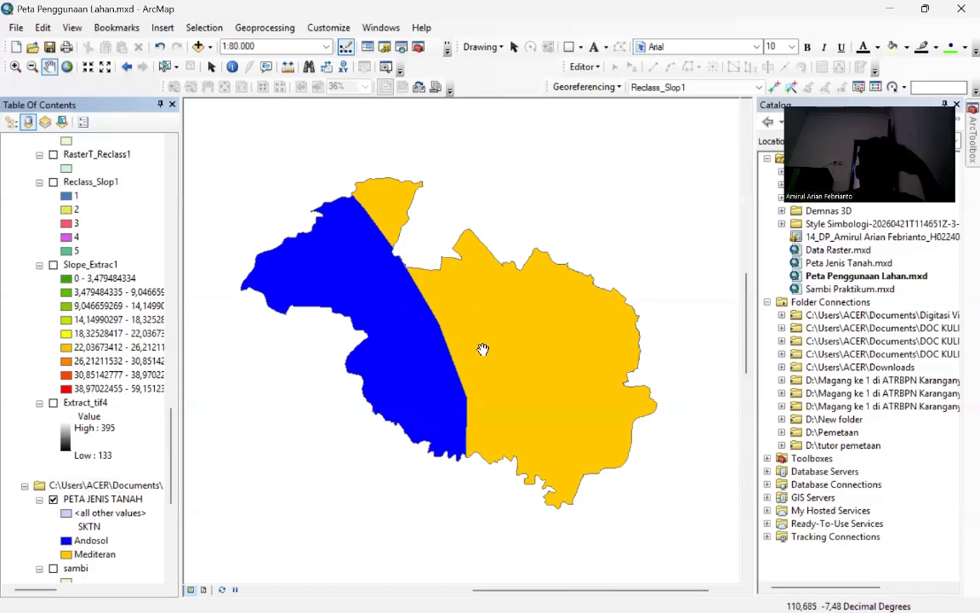
pyautogui.scroll(1, 442, 404)
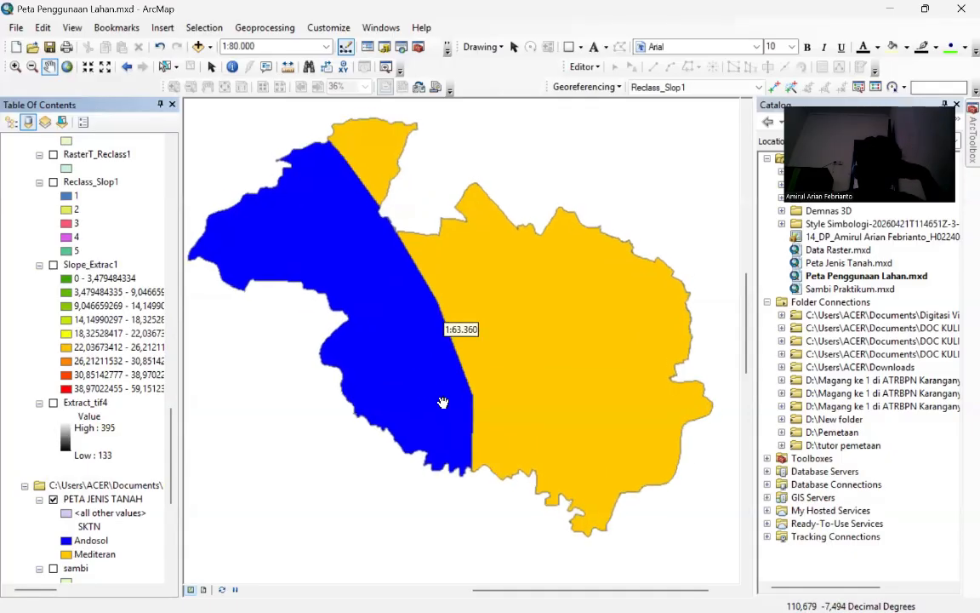
pyautogui.scroll(-1, 443, 403)
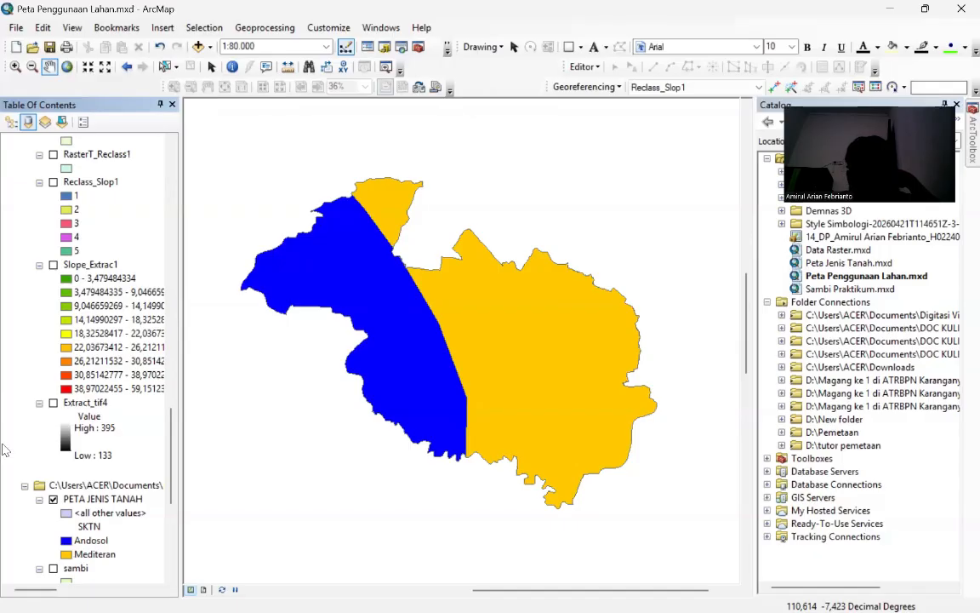
# - Show the sambi boundary layer and hide PETA JENIS TANAH to view the district polygon alone
pyautogui.scroll(-1, 63, 464)
pyautogui.scroll(-1, 68, 529)
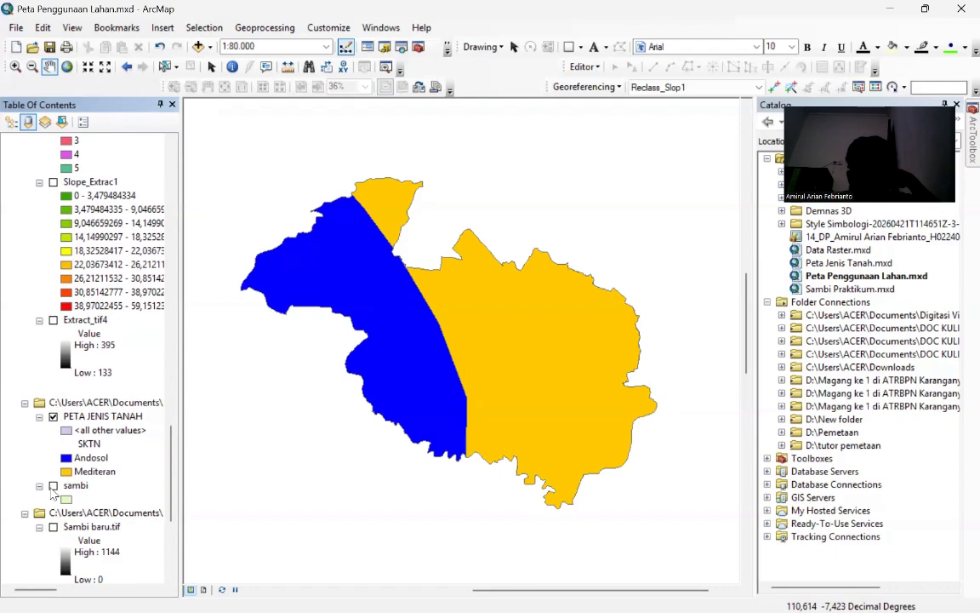
pyautogui.click(52, 486)
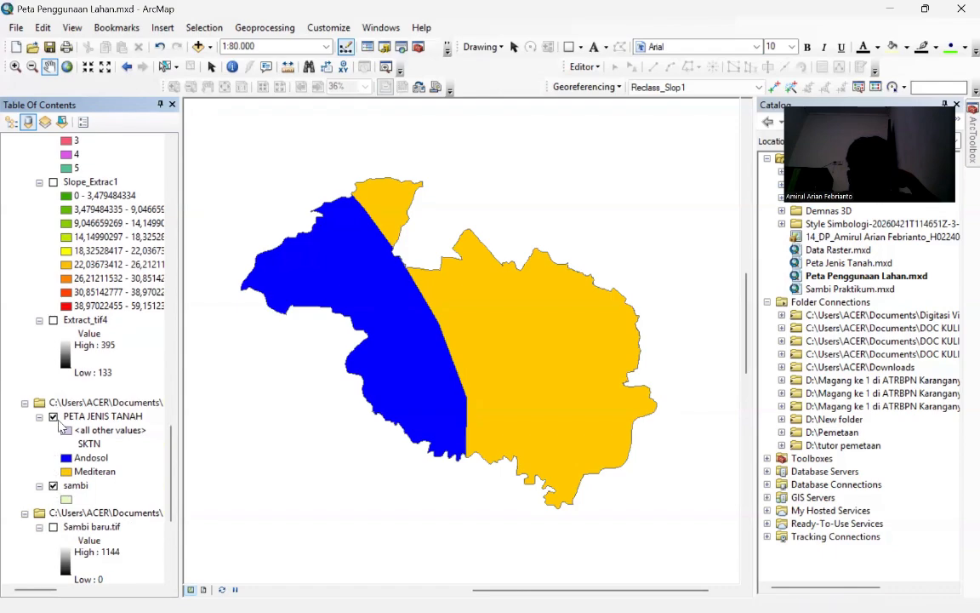
pyautogui.click(53, 416)
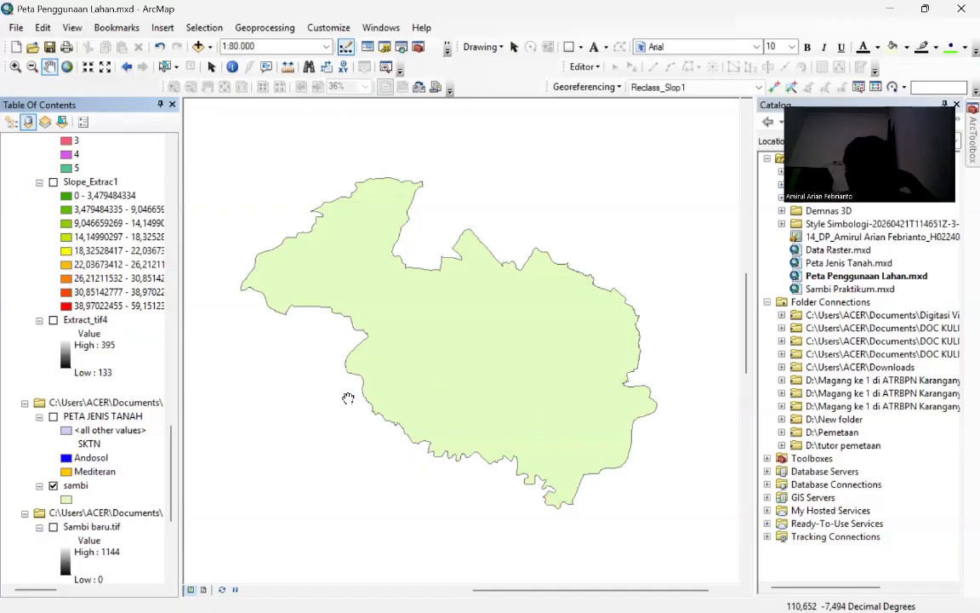
# - Try symbolizing the sambi layer by unique OBJECTID values with all values added, then discard the change and return to the soil map
pyautogui.rightClick(74, 485)
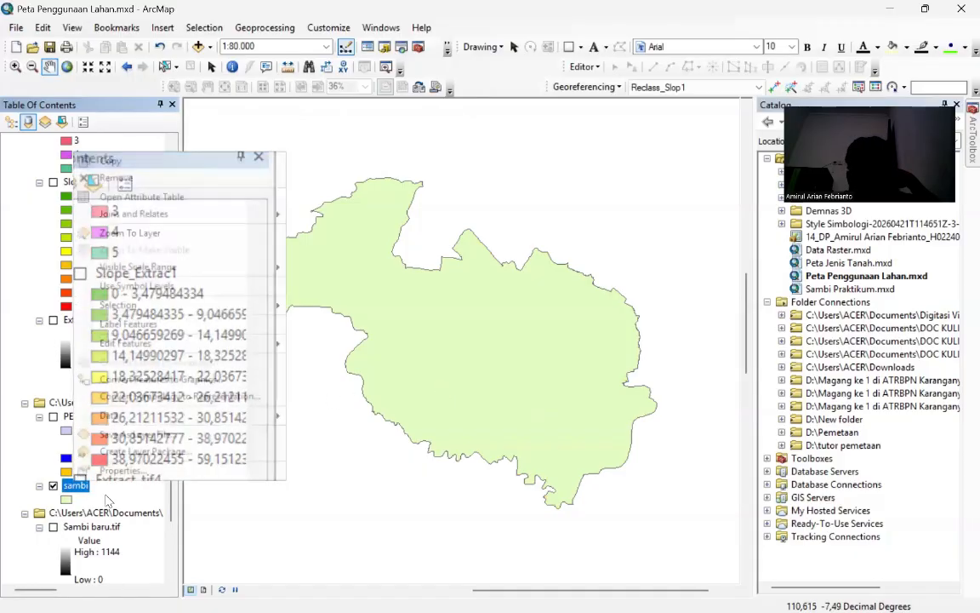
pyautogui.click(121, 471)
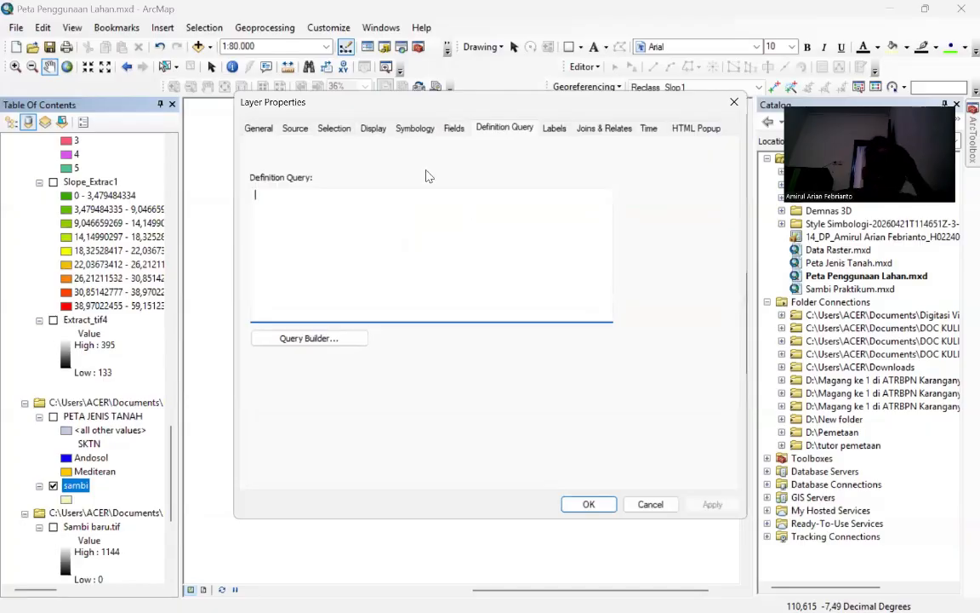
pyautogui.click(414, 130)
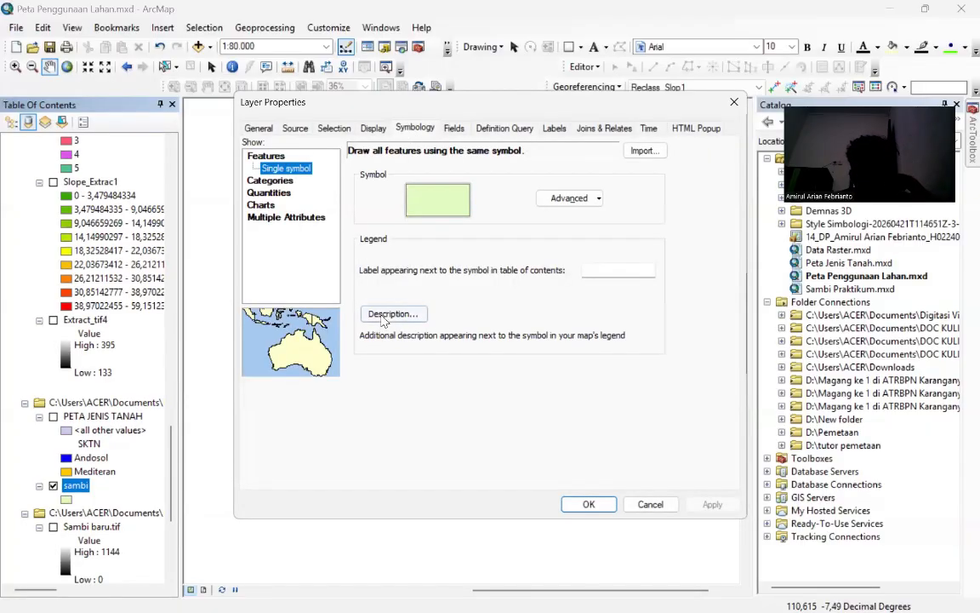
pyautogui.click(278, 182)
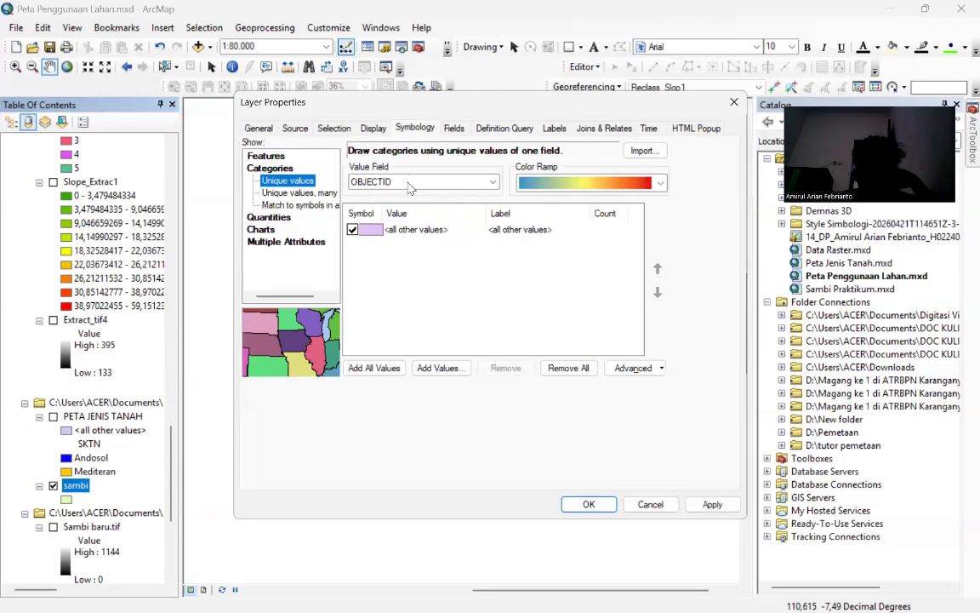
pyautogui.click(409, 184)
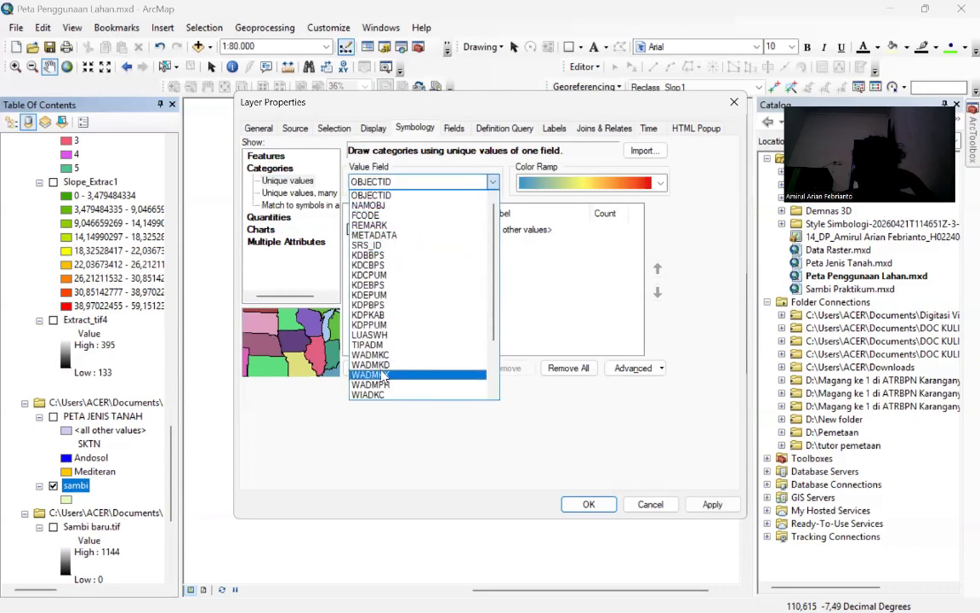
pyautogui.scroll(-3, 383, 375)
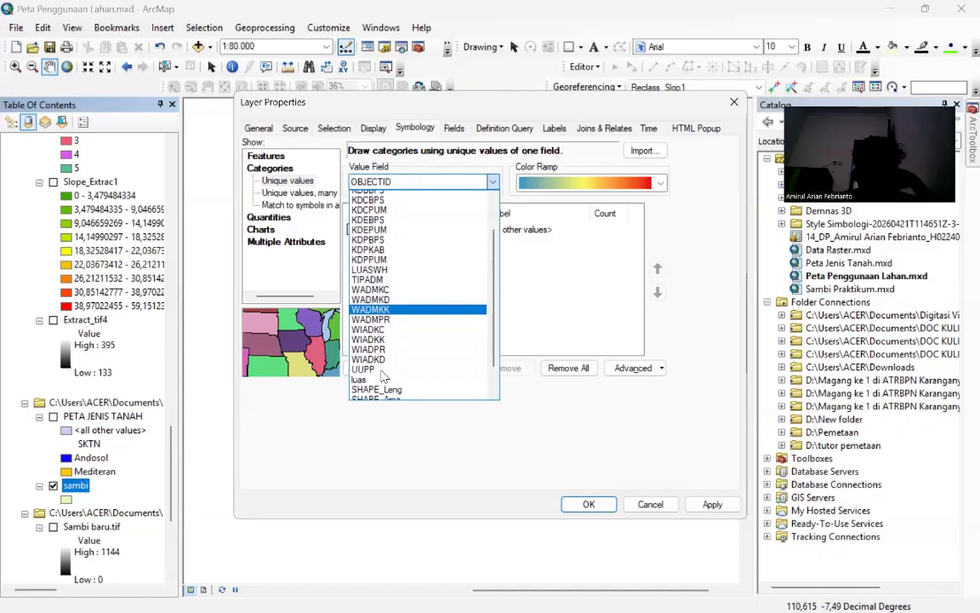
pyautogui.scroll(3, 383, 376)
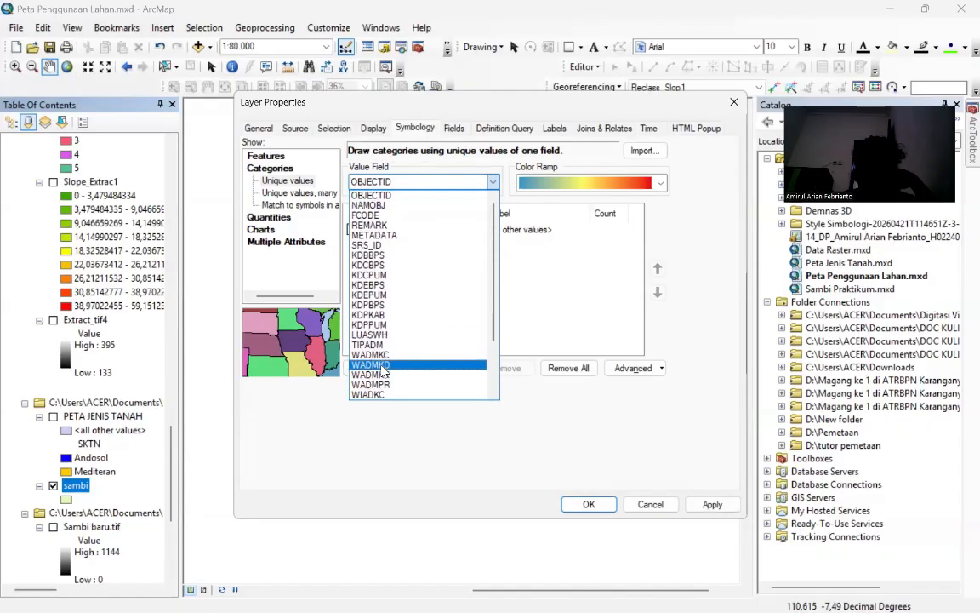
pyautogui.click(414, 184)
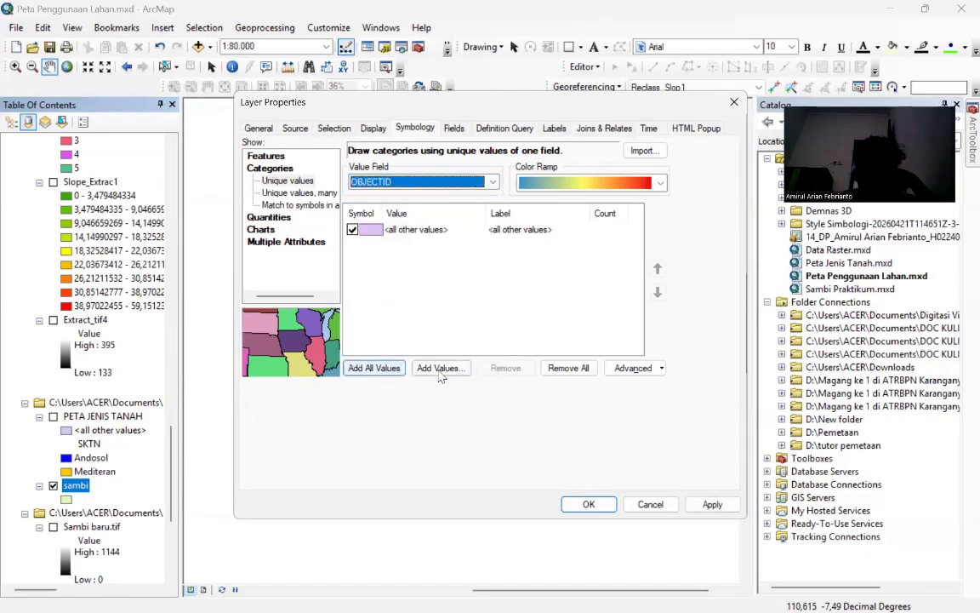
pyautogui.click(381, 371)
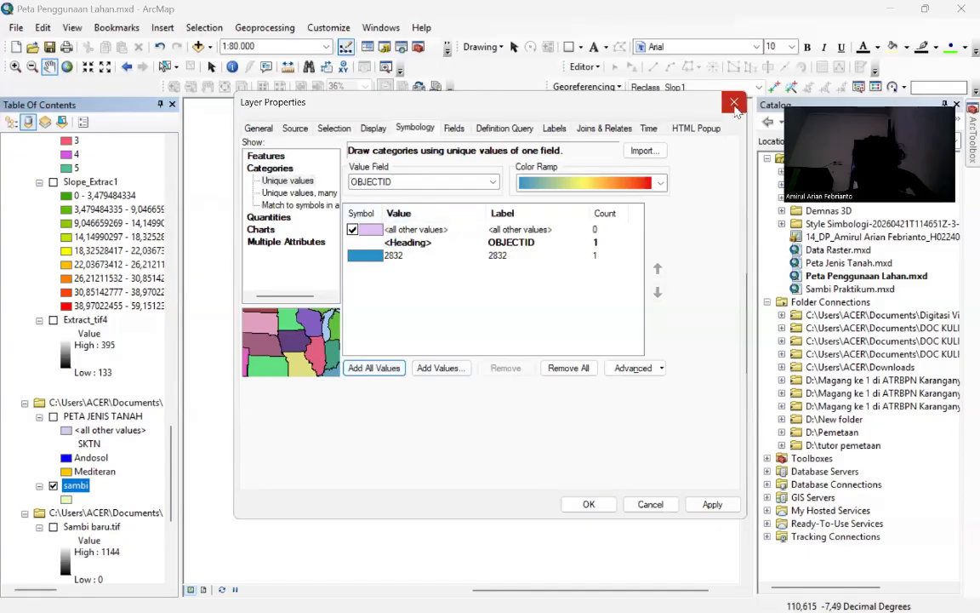
pyautogui.click(650, 504)
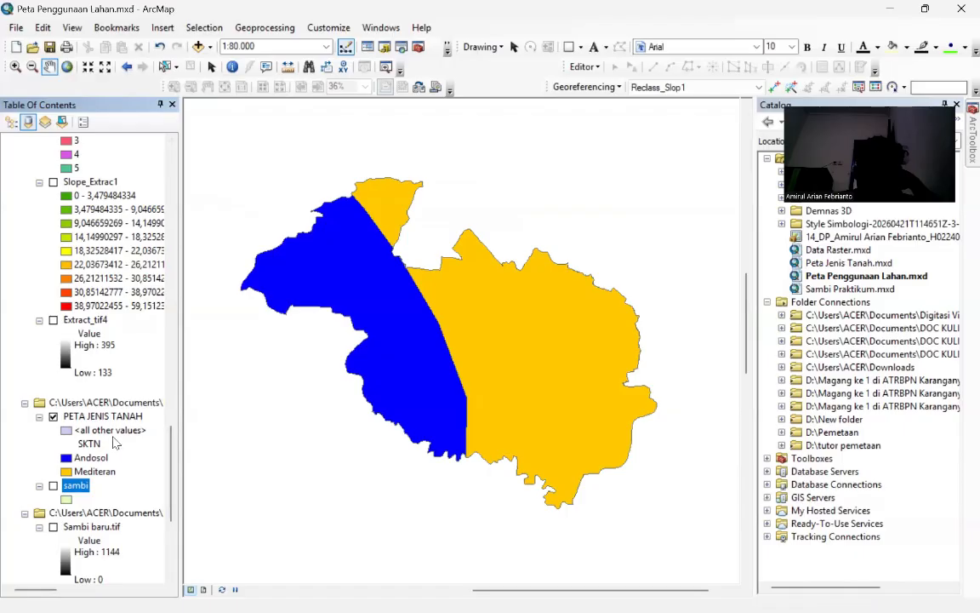
pyautogui.scroll(1, 115, 442)
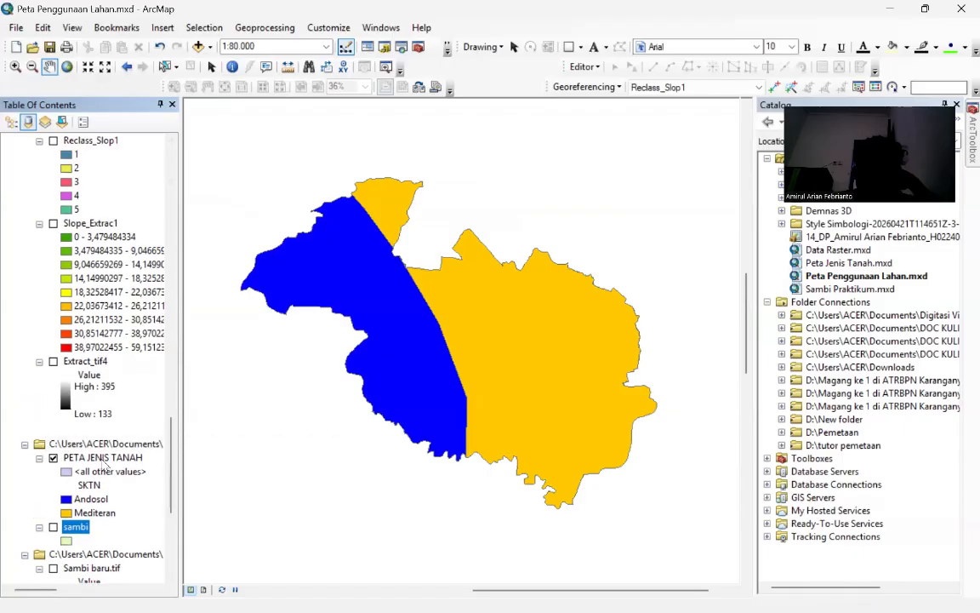
# - Hide the PETA JENIS TANAH layer and display the SPL layer combining slope, land use and soil type
pyautogui.scroll(7, 103, 461)
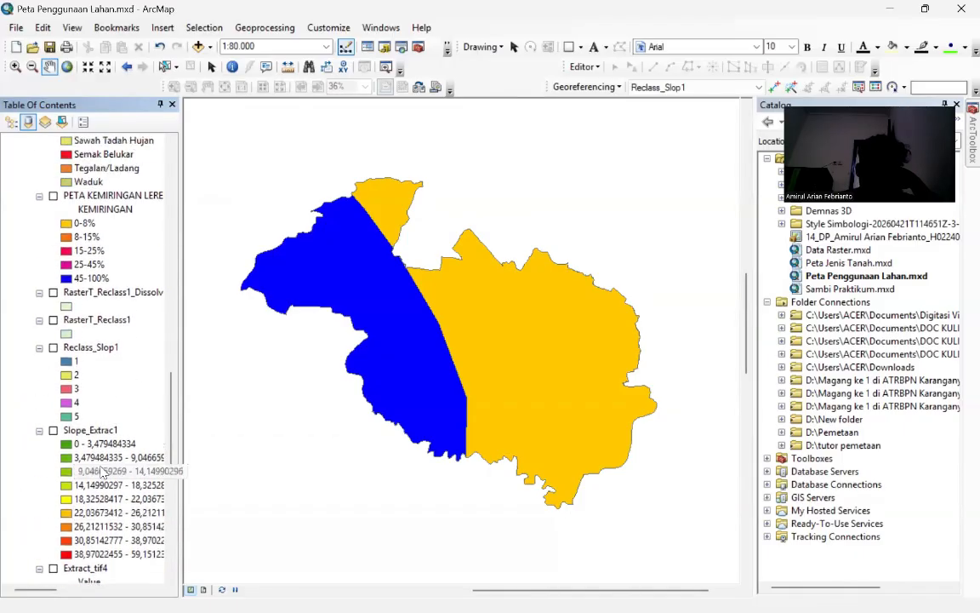
pyautogui.scroll(2, 68, 463)
pyautogui.scroll(-10, 80, 425)
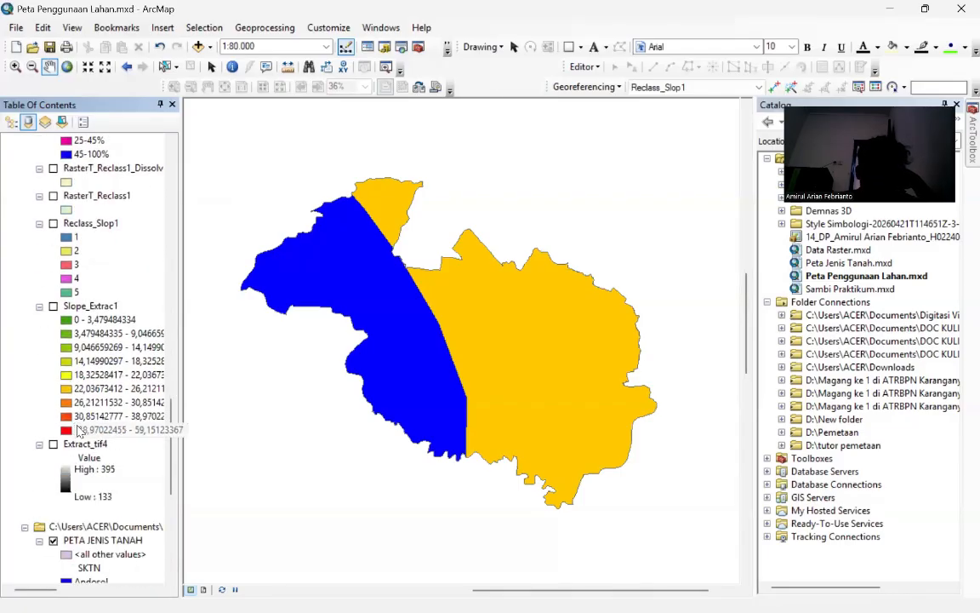
pyautogui.click(53, 375)
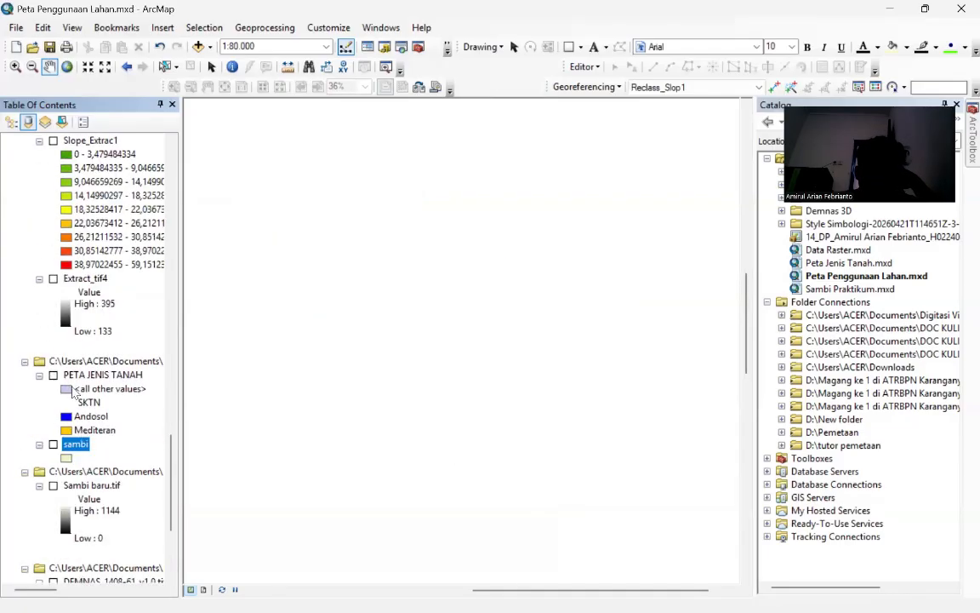
pyautogui.scroll(10, 77, 400)
pyautogui.scroll(8, 81, 402)
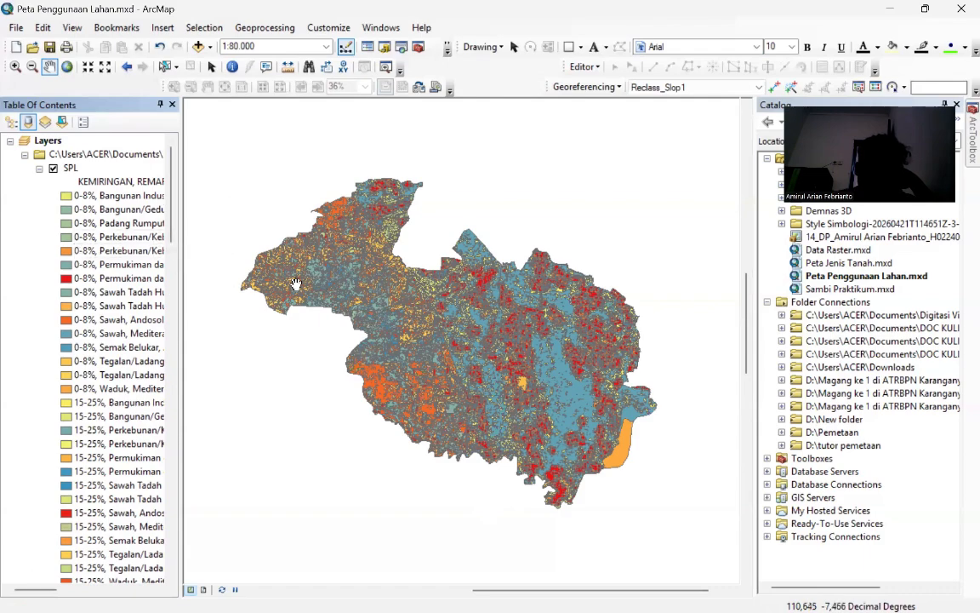
pyautogui.moveTo(643, 434)
pyautogui.mouseDown()
pyautogui.moveTo(605, 404)
pyautogui.moveTo(634, 416)
pyautogui.mouseUp()
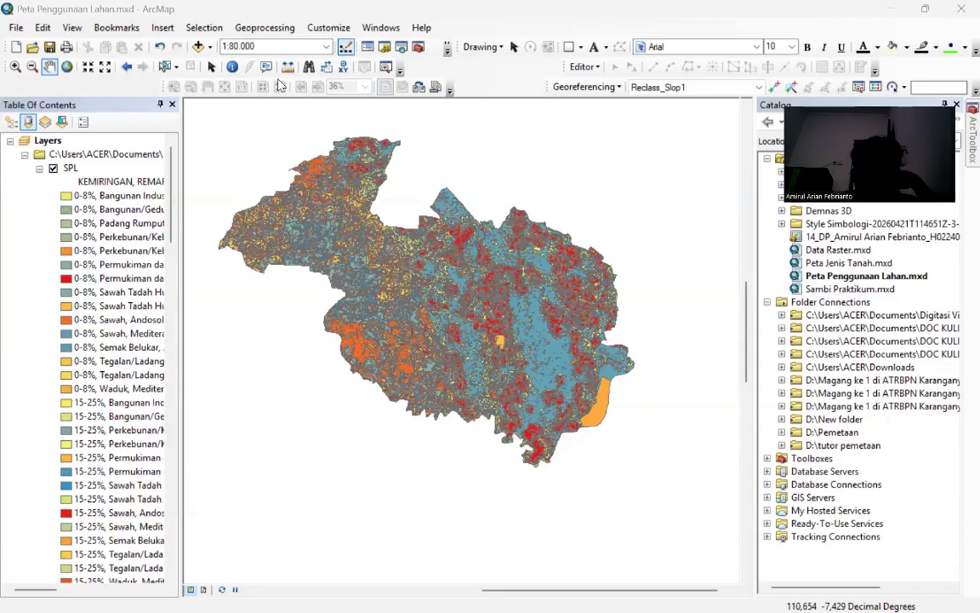
# - Open the Intersect geoprocessing tool to review its input and output parameters, close it without running, and return to the SPL map
pyautogui.click(254, 31)
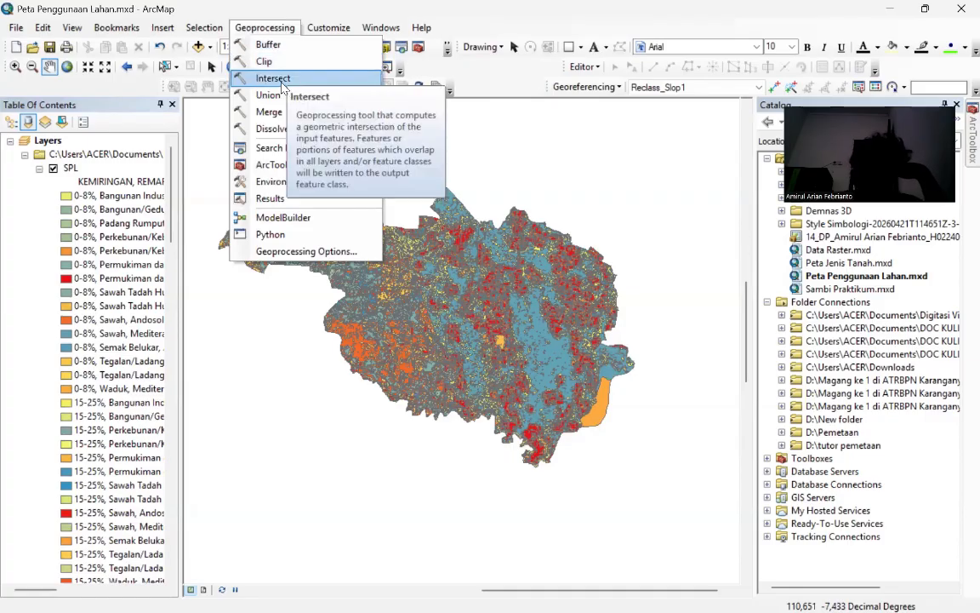
pyautogui.click(282, 81)
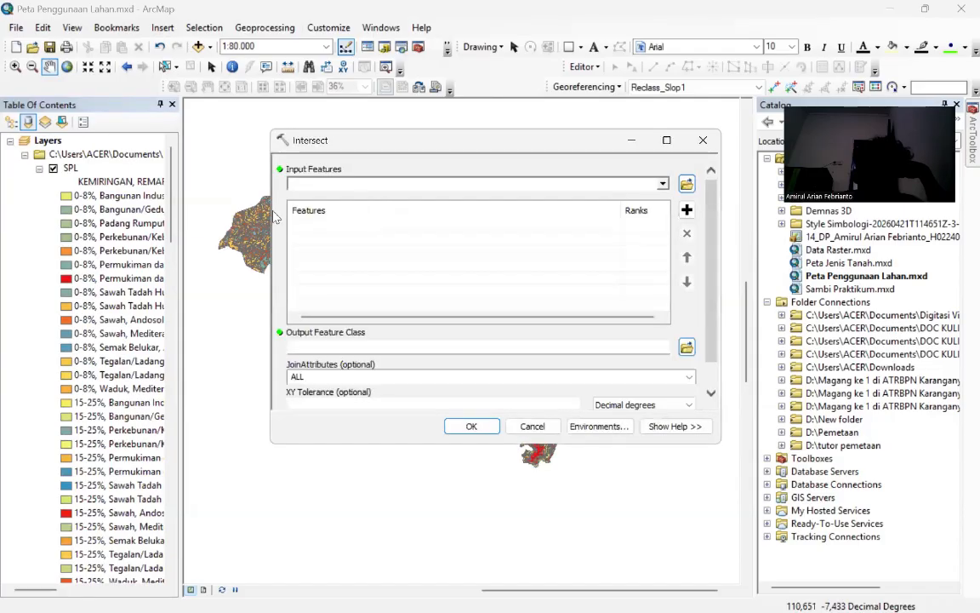
pyautogui.scroll(-20, 78, 425)
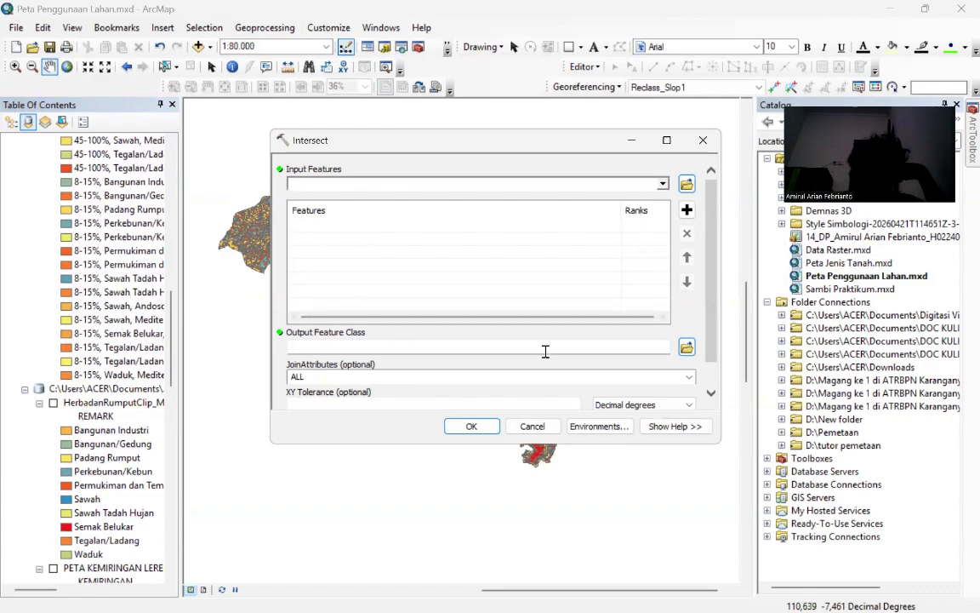
pyautogui.click(704, 140)
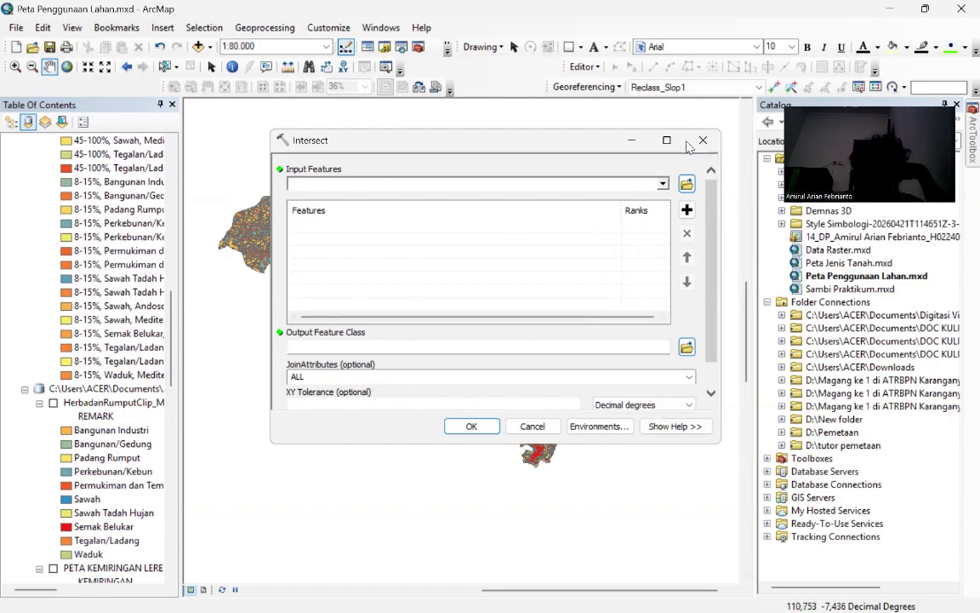
pyautogui.click(256, 28)
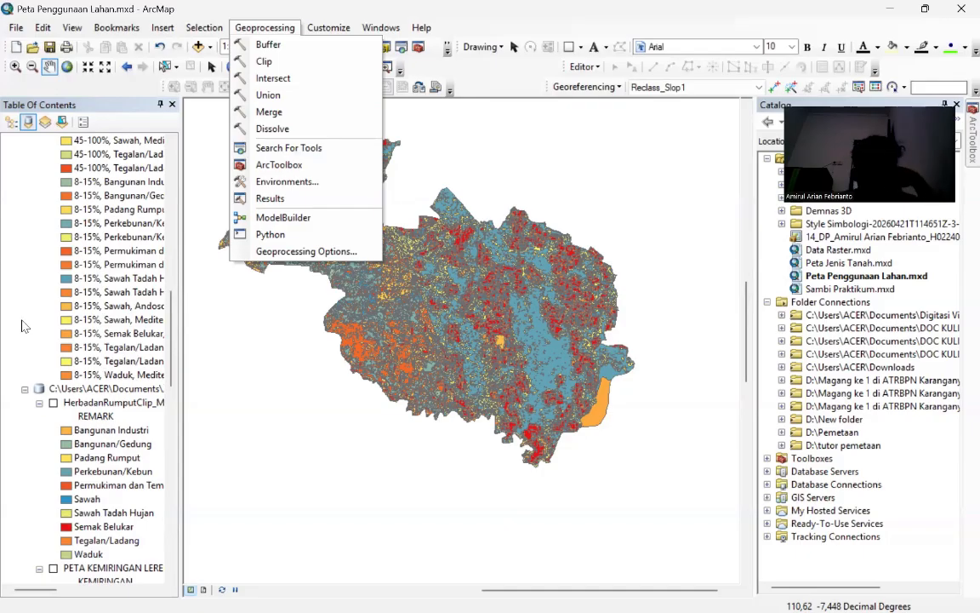
pyautogui.scroll(15, 44, 288)
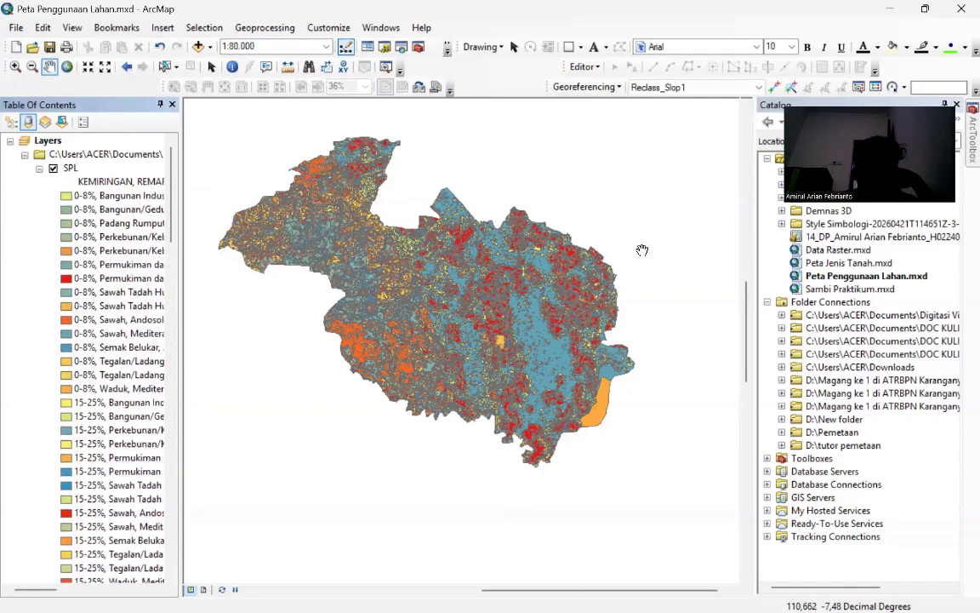
pyautogui.moveTo(456, 333); pyautogui.dragTo(522, 340)
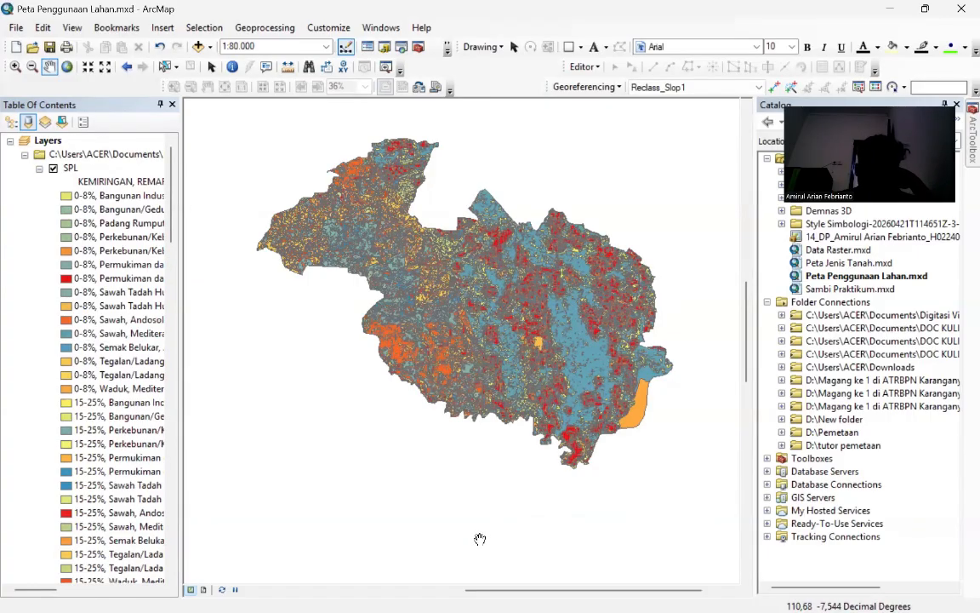
# - Switch to ArcScene 10.8 and open the recent scene 3d visualisasi
pyautogui.hotkey('alt', 'Tab')
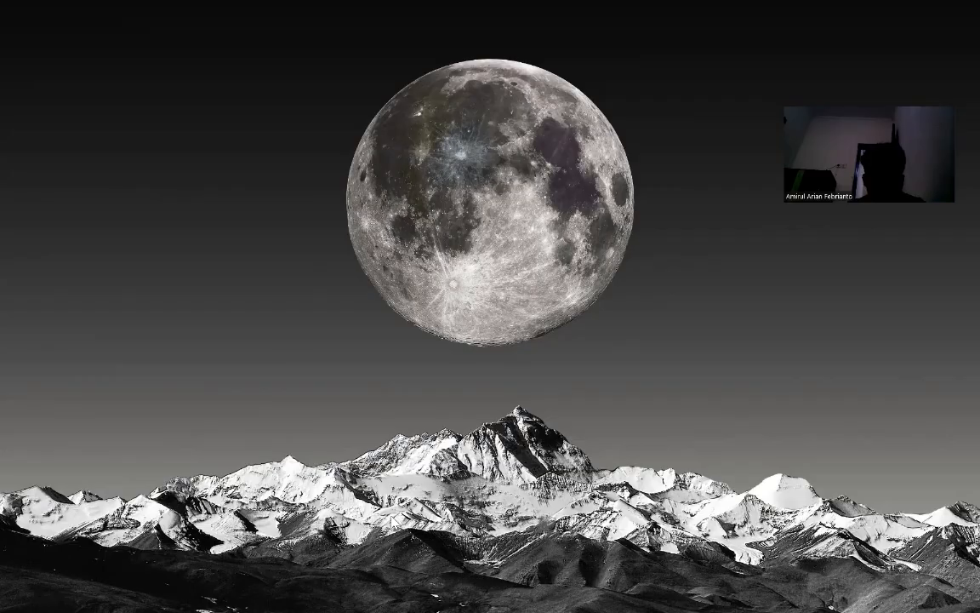
pyautogui.click(237, 594)
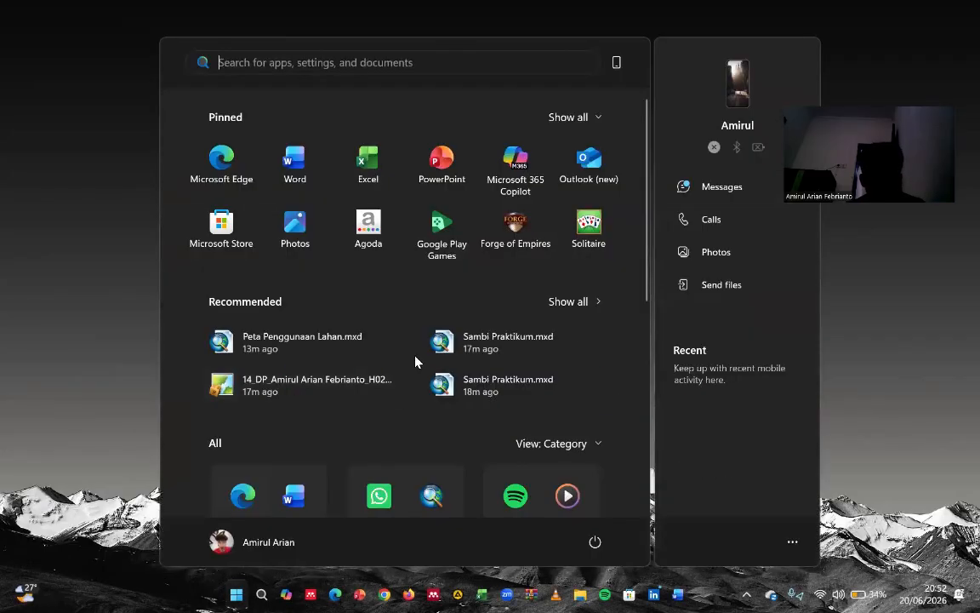
pyautogui.write('ar')
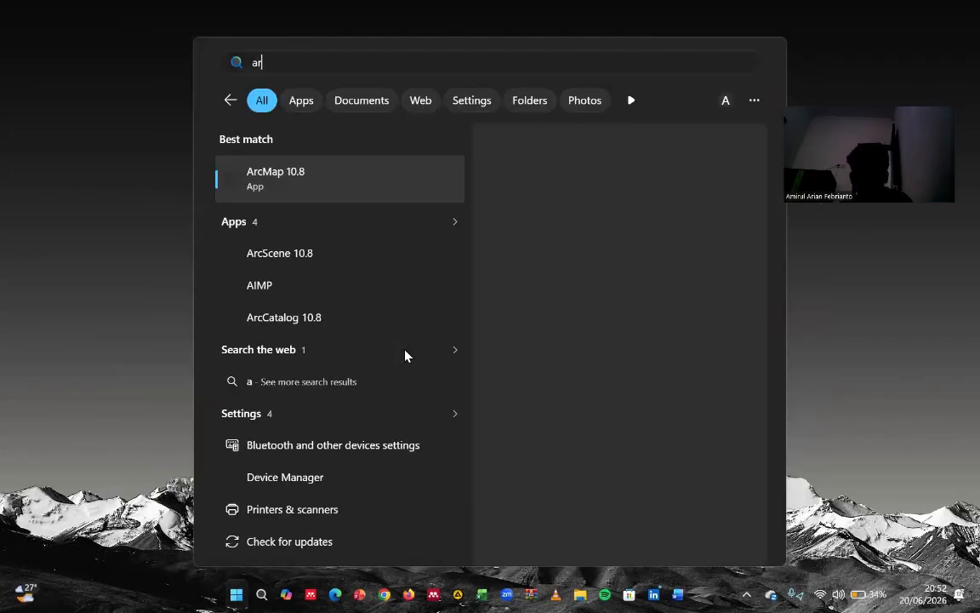
pyautogui.click(303, 264)
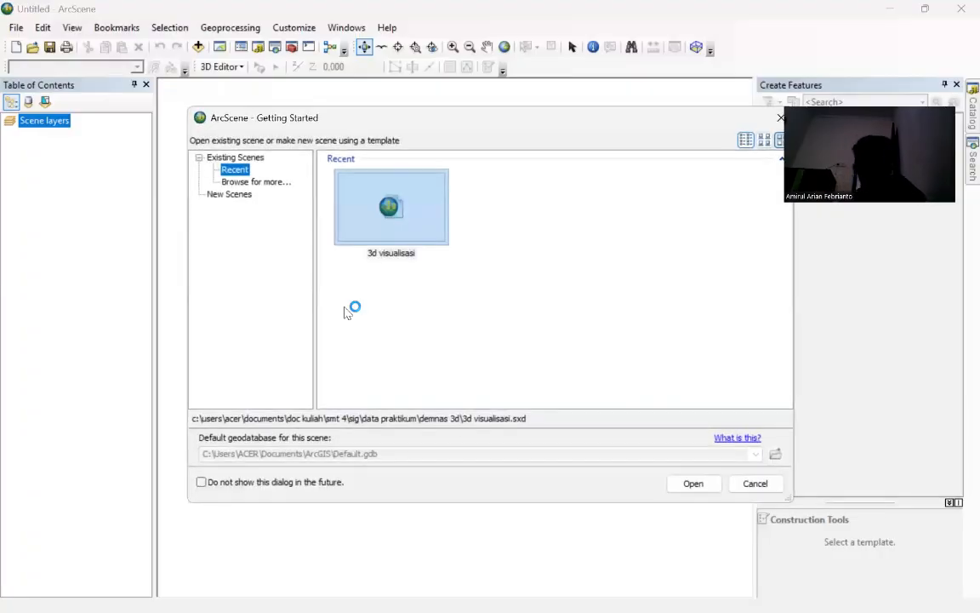
pyautogui.click(366, 237)
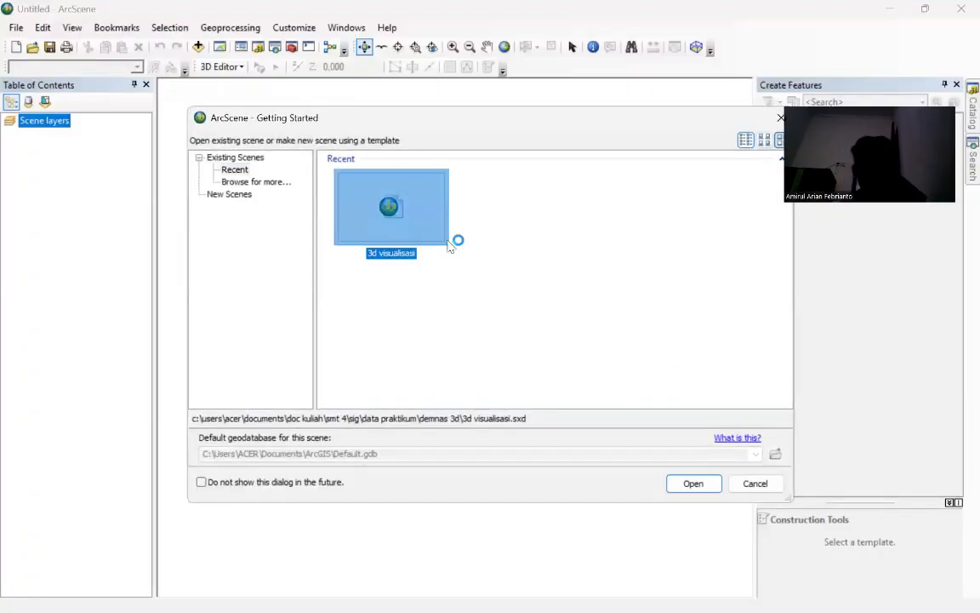
pyautogui.click(692, 484)
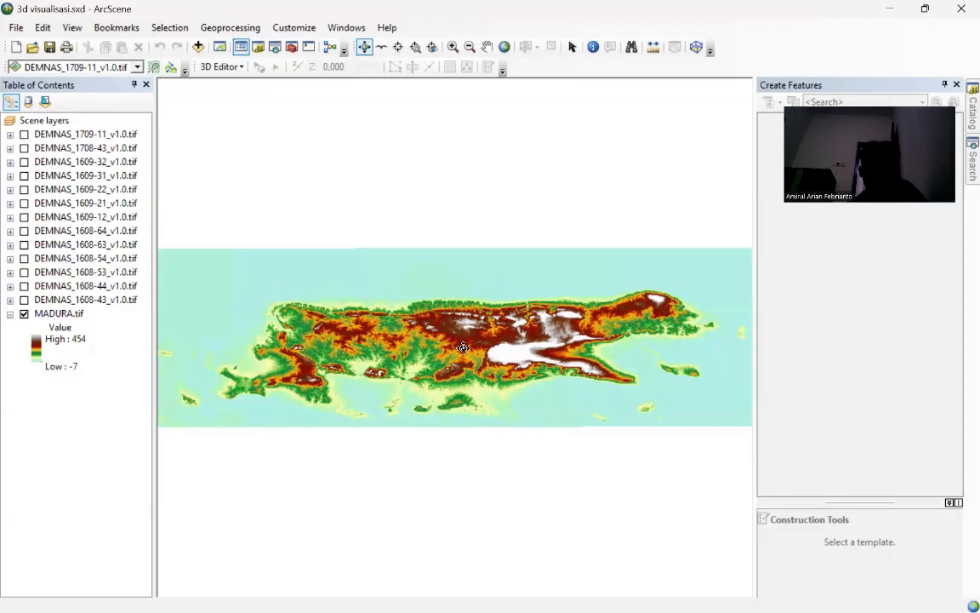
# - Examine the 3D relief of the MADURA.tif terrain from low oblique angles, up close and from above
pyautogui.moveTo(473, 375); pyautogui.dragTo(542, 142)
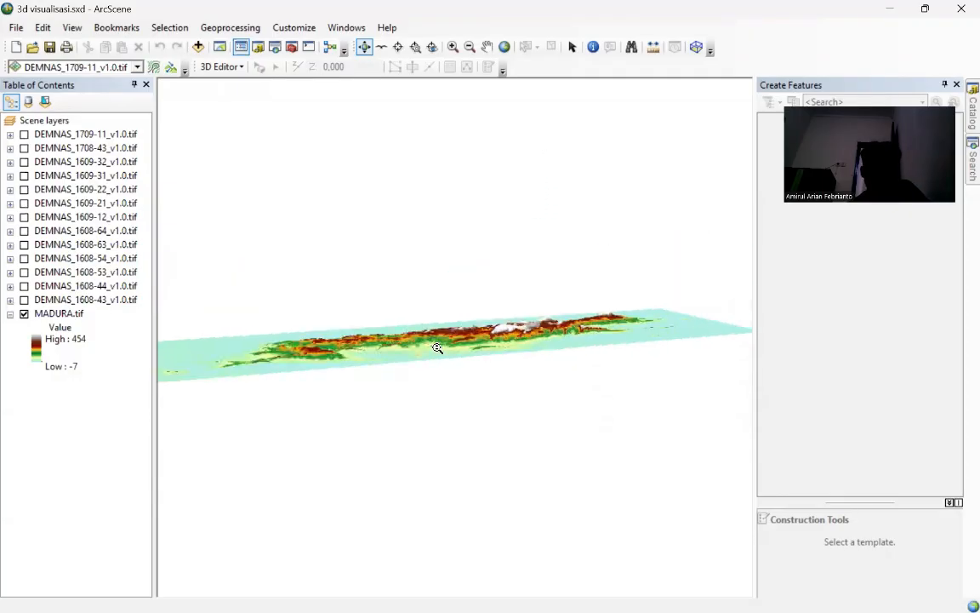
pyautogui.scroll(-3, 437, 348)
pyautogui.scroll(-3, 513, 351)
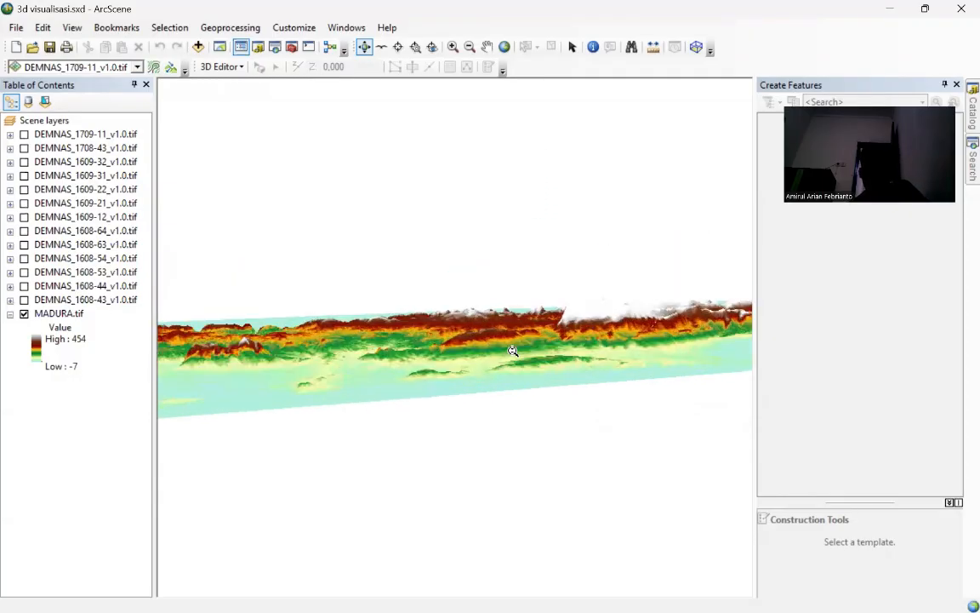
pyautogui.scroll(-2, 278, 357)
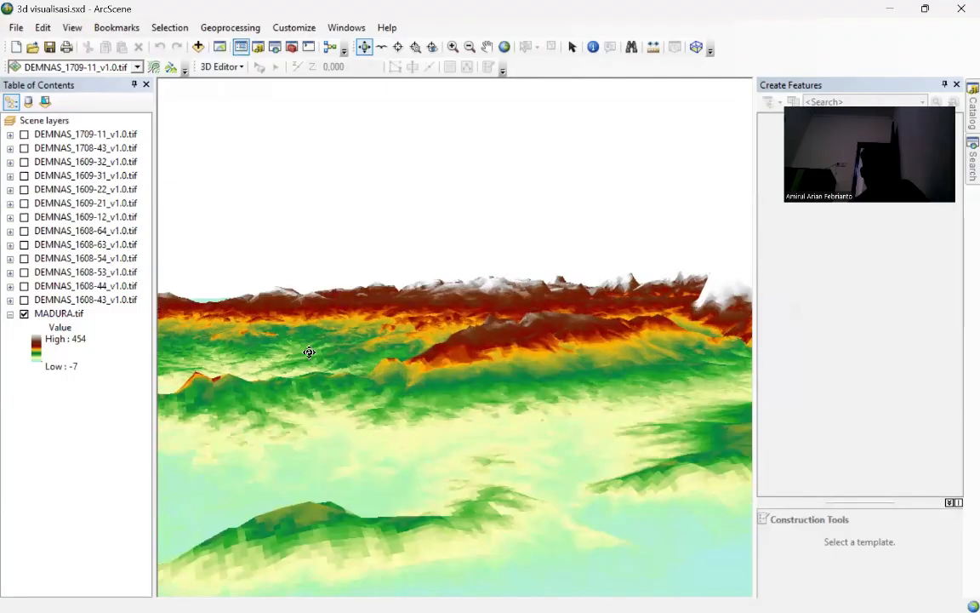
pyautogui.scroll(-2, 517, 335)
pyautogui.scroll(-2, 571, 339)
pyautogui.scroll(3, 622, 345)
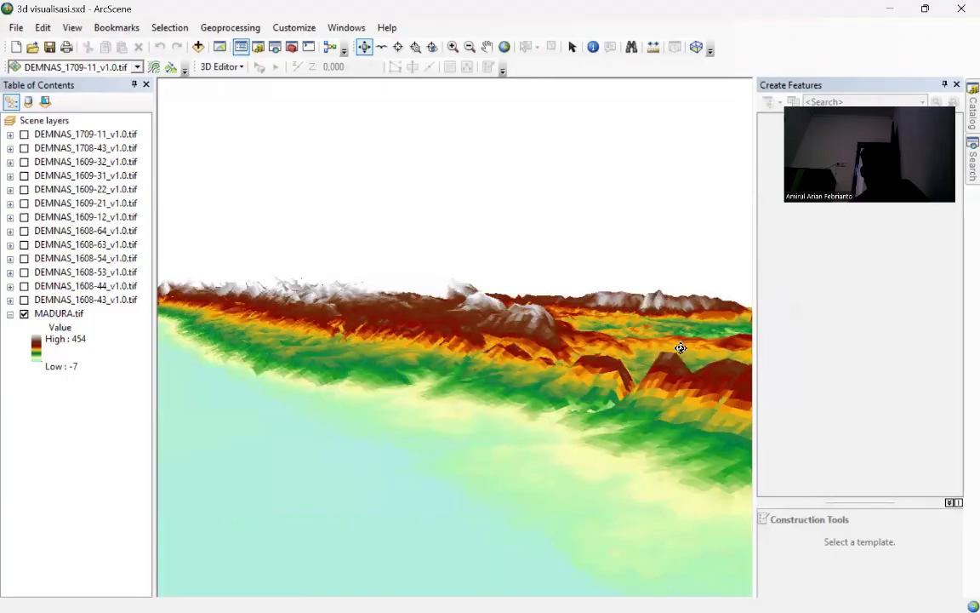
pyautogui.scroll(3, 516, 342)
pyautogui.scroll(-3, 186, 319)
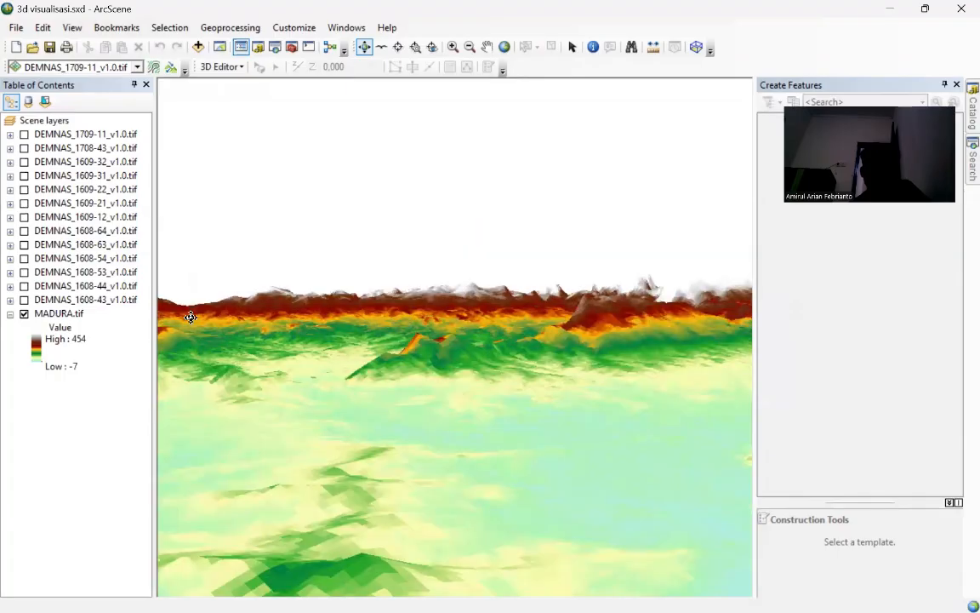
pyautogui.scroll(-2, 267, 352)
pyautogui.moveTo(267, 353); pyautogui.dragTo(474, 323)
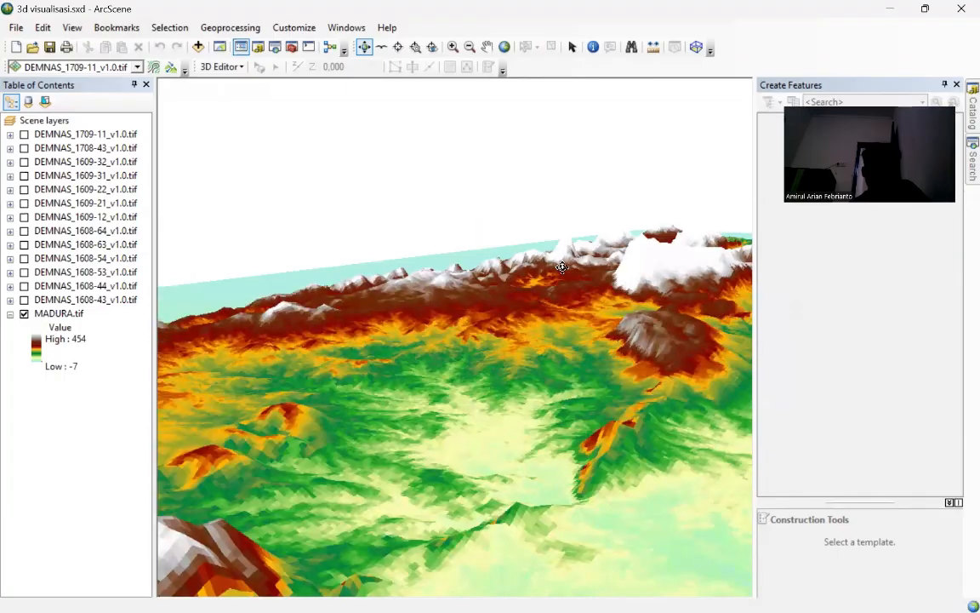
pyautogui.scroll(-3, 563, 268)
pyautogui.scroll(-3, 409, 252)
pyautogui.scroll(-2, 391, 247)
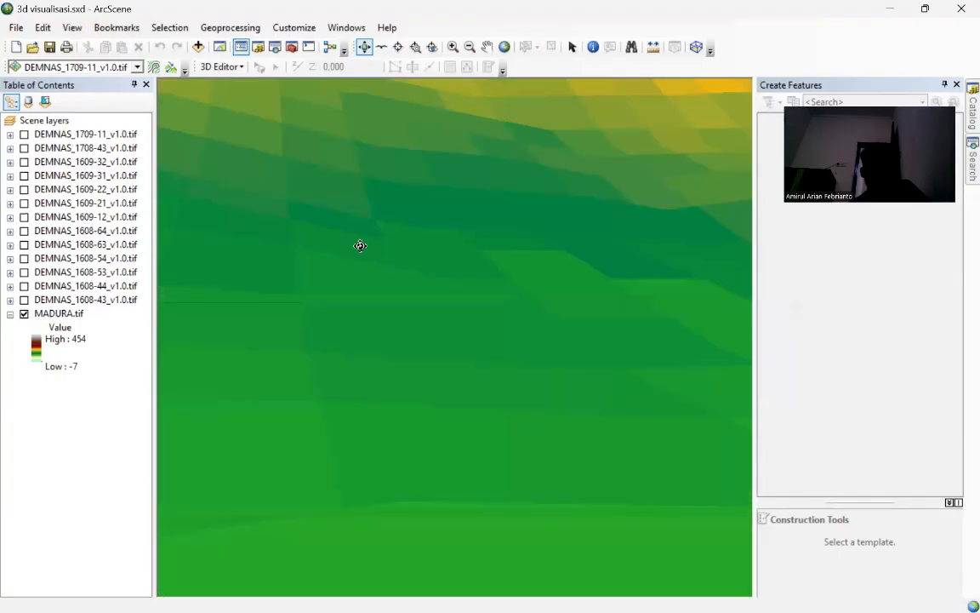
pyautogui.scroll(3, 464, 278)
pyautogui.scroll(4, 490, 286)
pyautogui.moveTo(474, 307); pyautogui.dragTo(352, 460)
pyautogui.moveTo(374, 508); pyautogui.dragTo(387, 554)
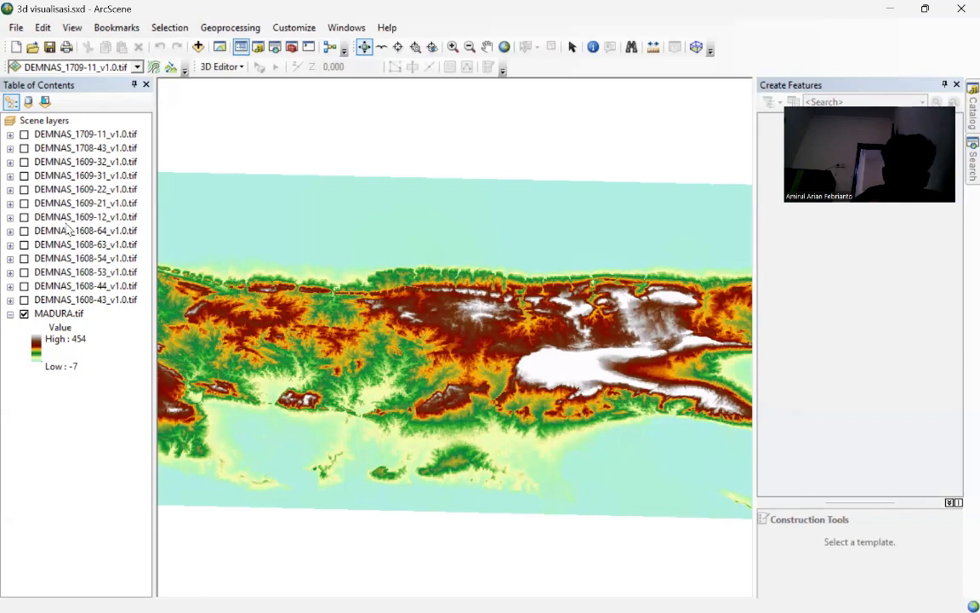
# - Review the base height settings of the DEMNAS_1608-43_v1.0.tif layer and close its properties without changes
pyautogui.rightClick(64, 301)
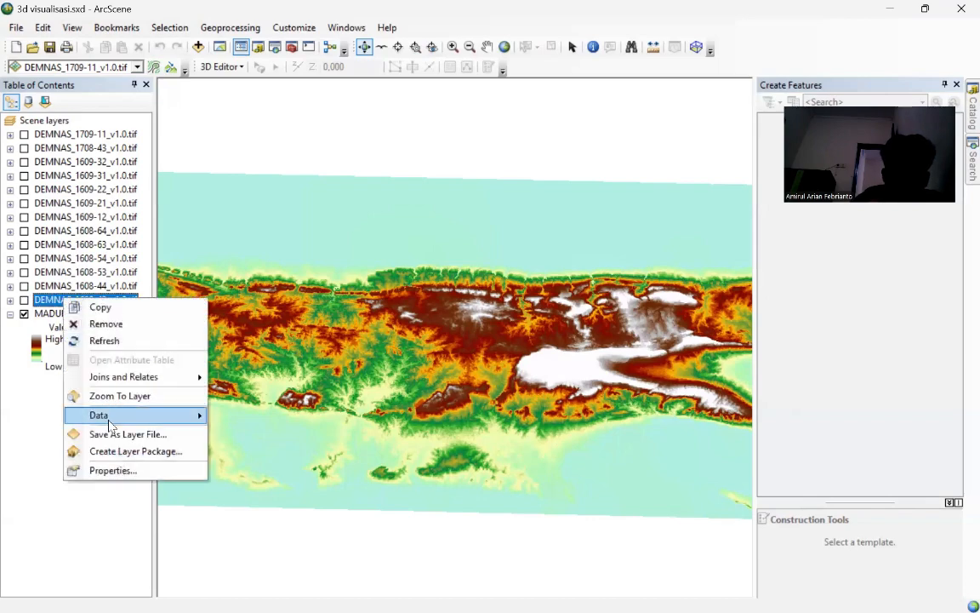
pyautogui.click(112, 473)
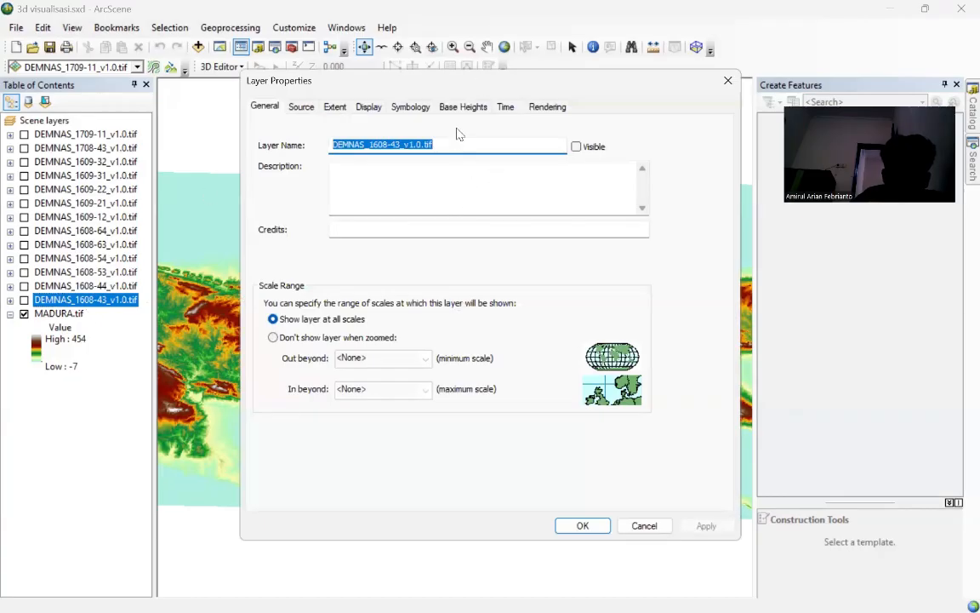
pyautogui.click(463, 107)
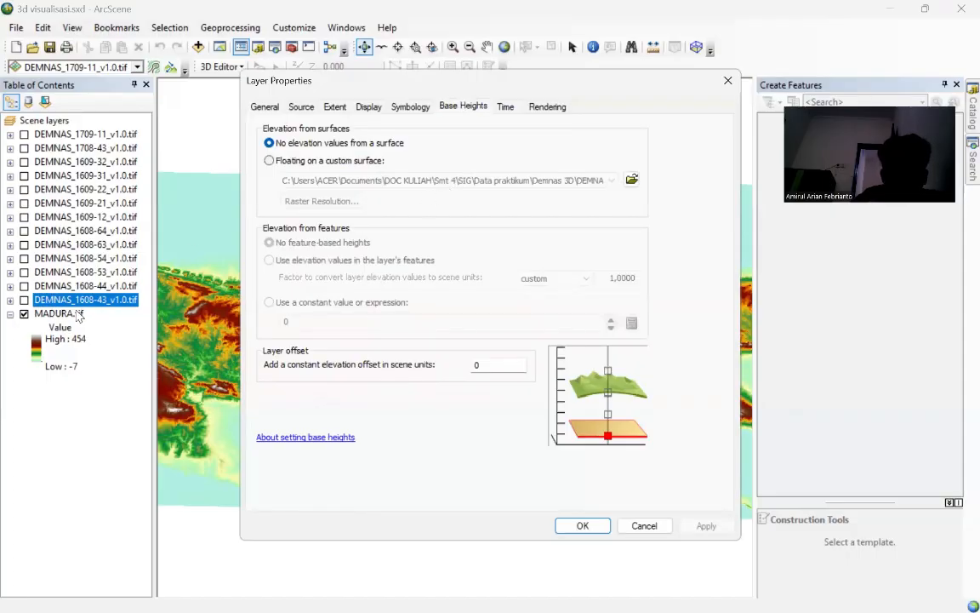
pyautogui.click(728, 80)
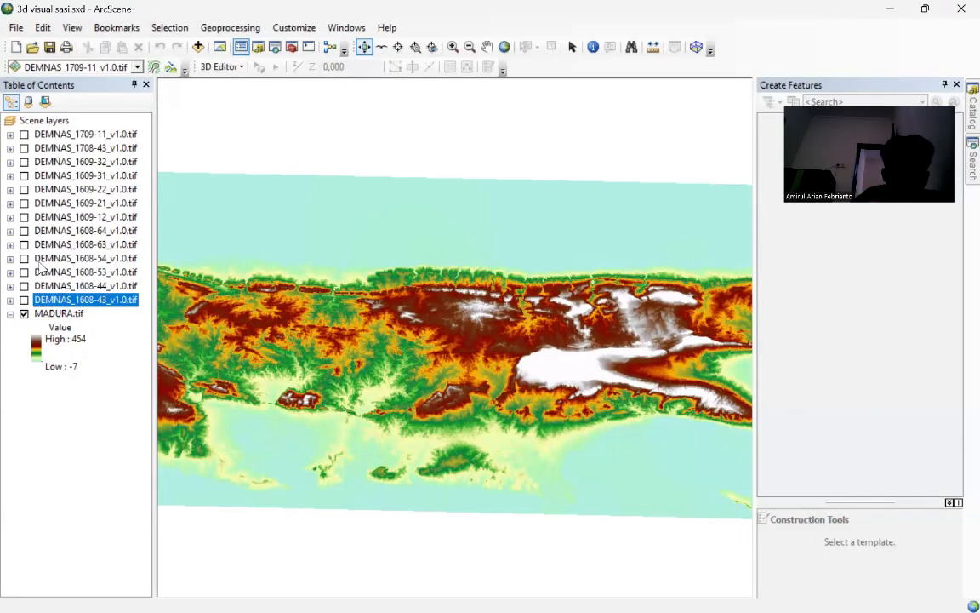
# - Review the base heights of MADURA.tif, toggling between no elevation values and floating on a custom surface, and close without applying
pyautogui.rightClick(62, 315)
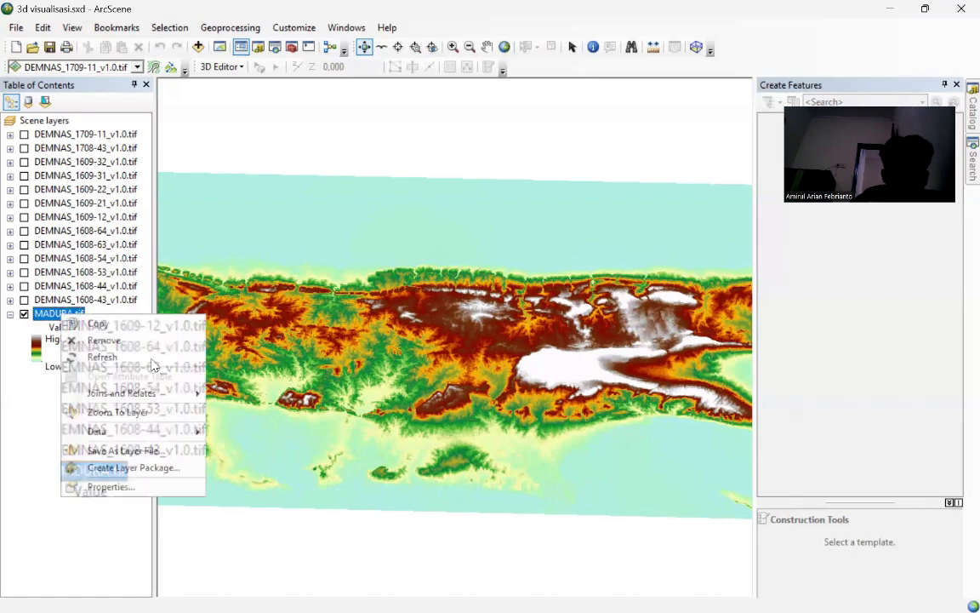
pyautogui.click(156, 468)
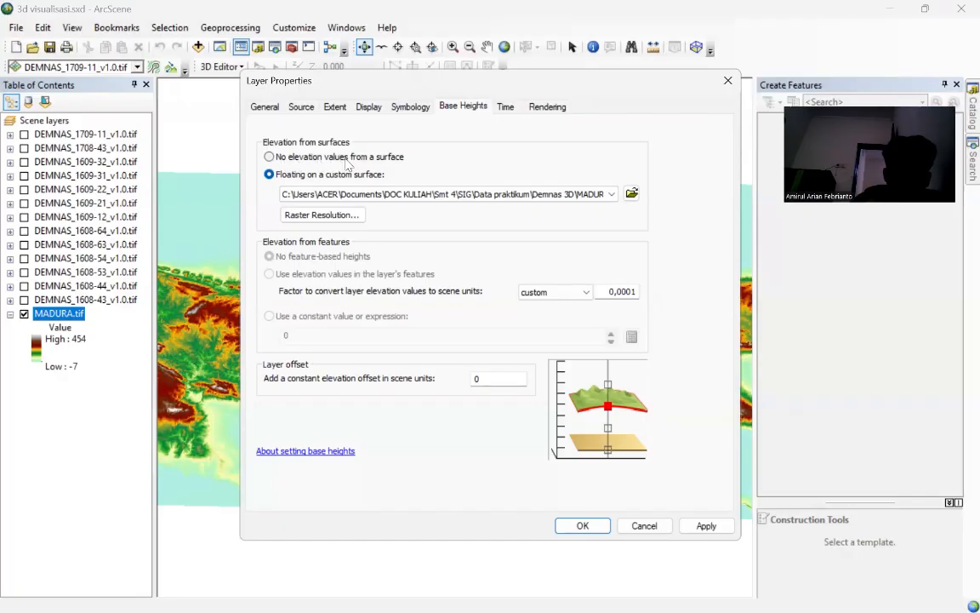
pyautogui.click(271, 158)
pyautogui.click(272, 158)
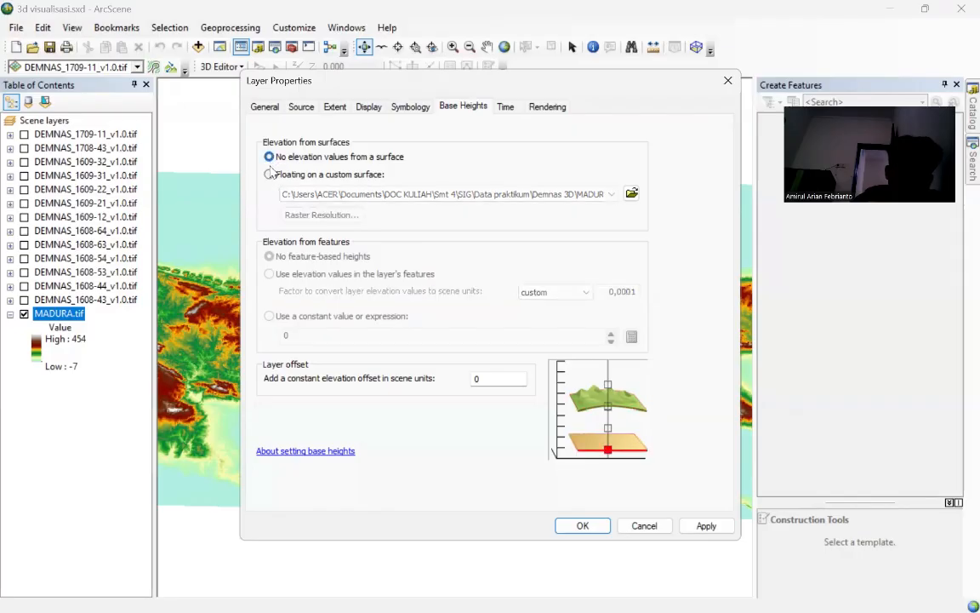
pyautogui.click(270, 175)
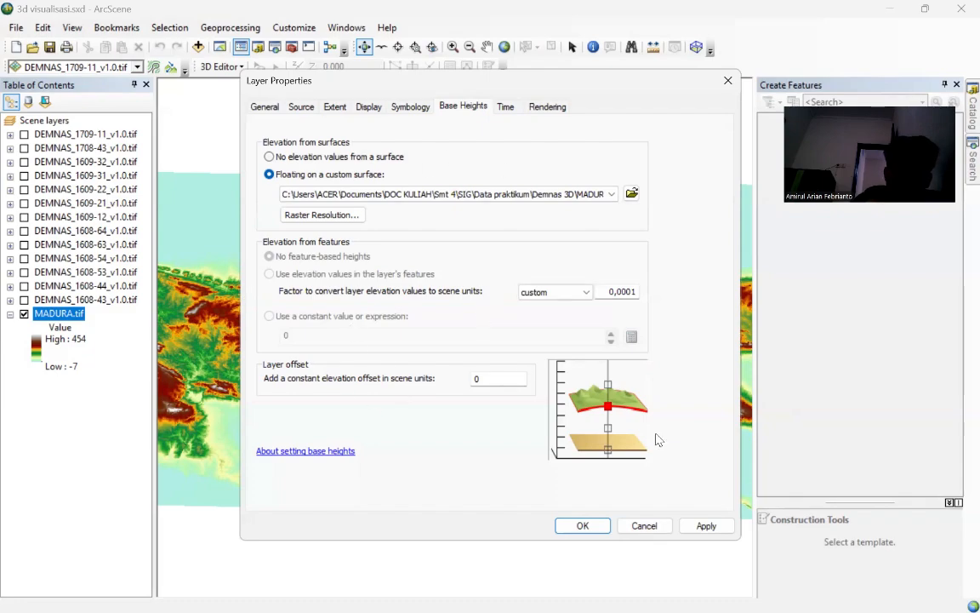
pyautogui.click(730, 80)
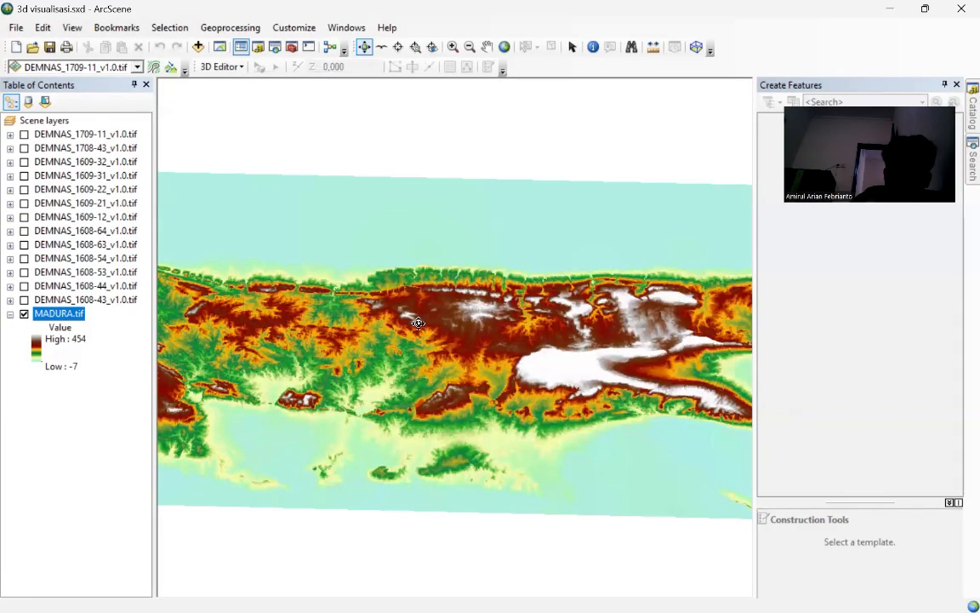
# - Open the symbology of MADURA.tif and try Unique Values, declining to build a raster attribute table
pyautogui.moveTo(288, 306); pyautogui.dragTo(317, 342)
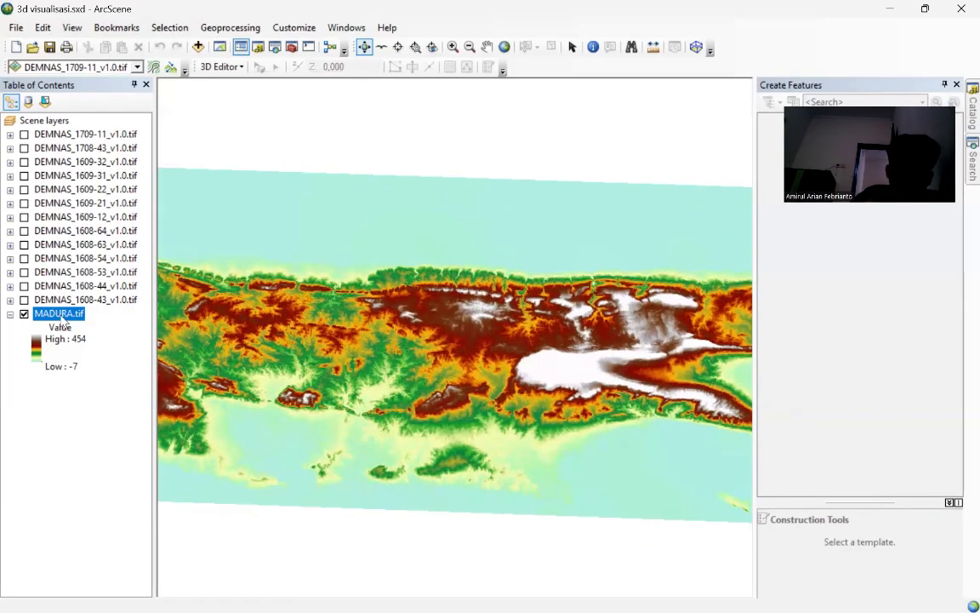
pyautogui.rightClick(48, 313)
pyautogui.click(94, 483)
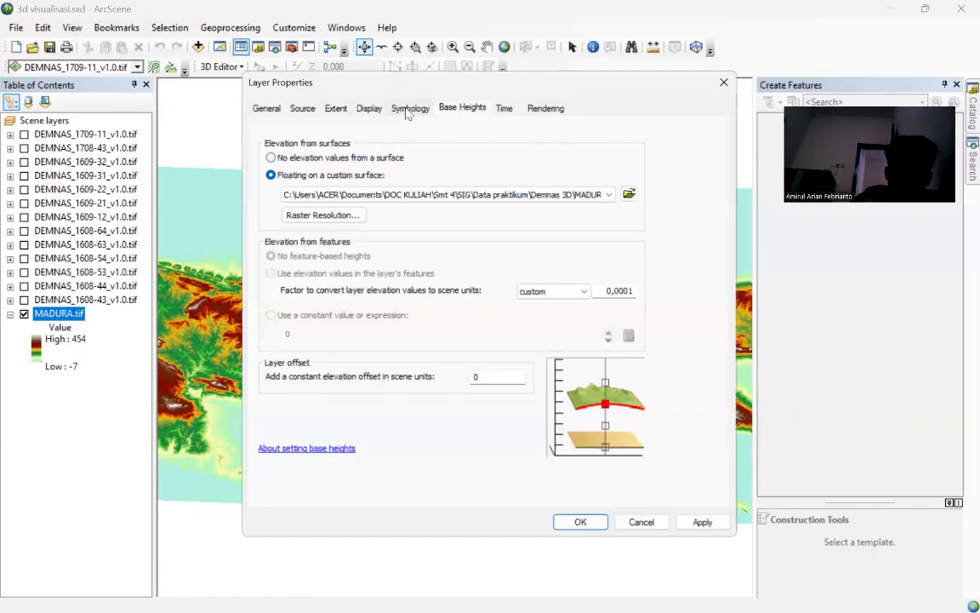
pyautogui.click(403, 108)
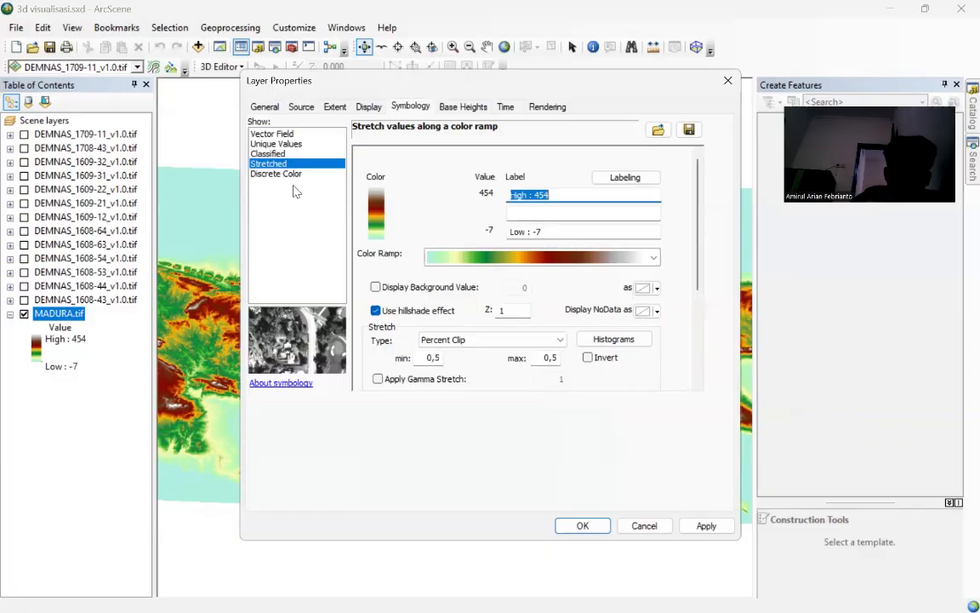
pyautogui.click(276, 143)
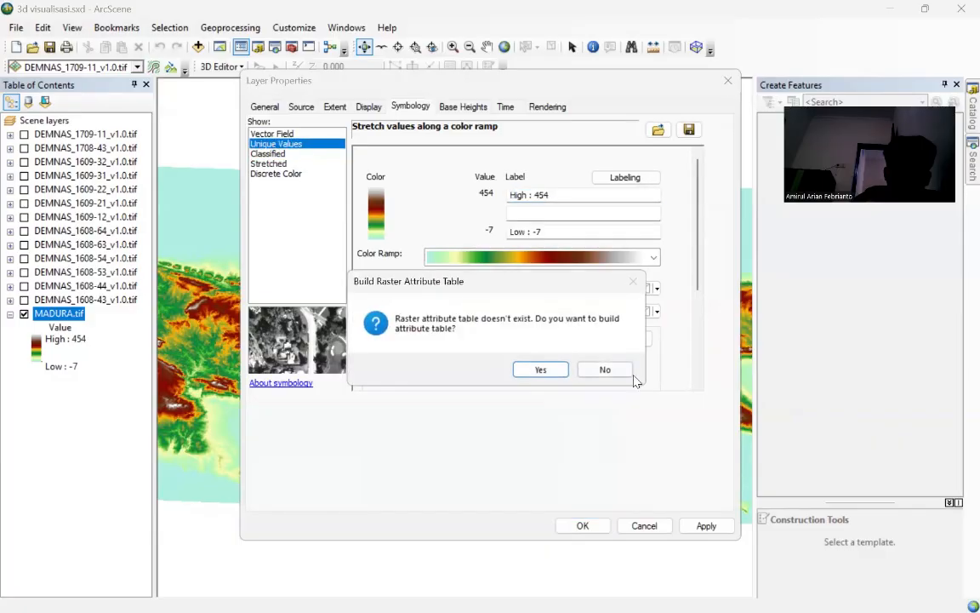
pyautogui.click(605, 369)
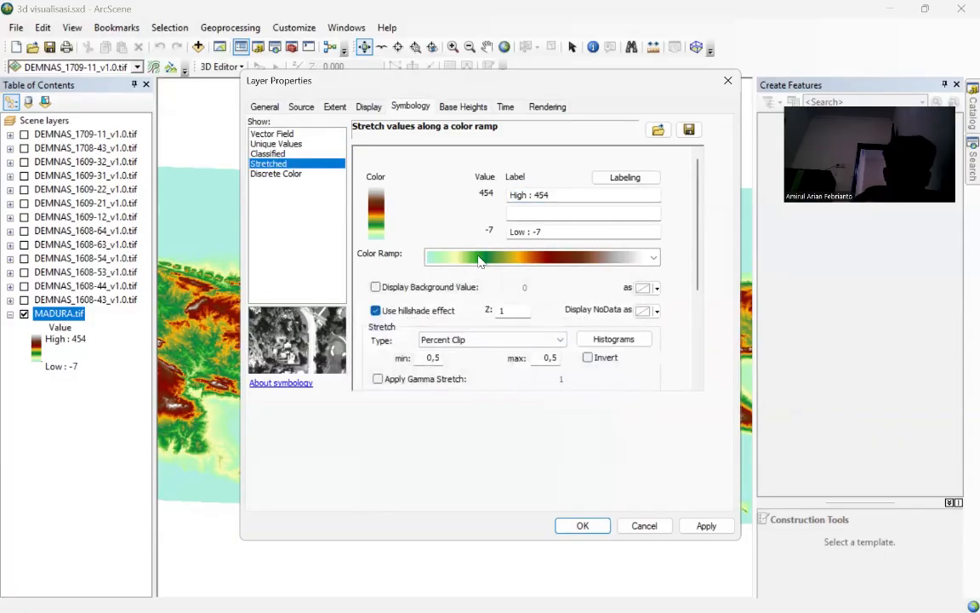
# - Browse the available color ramps for MADURA.tif's stretched symbology and close the layer properties without changes
pyautogui.click(491, 257)
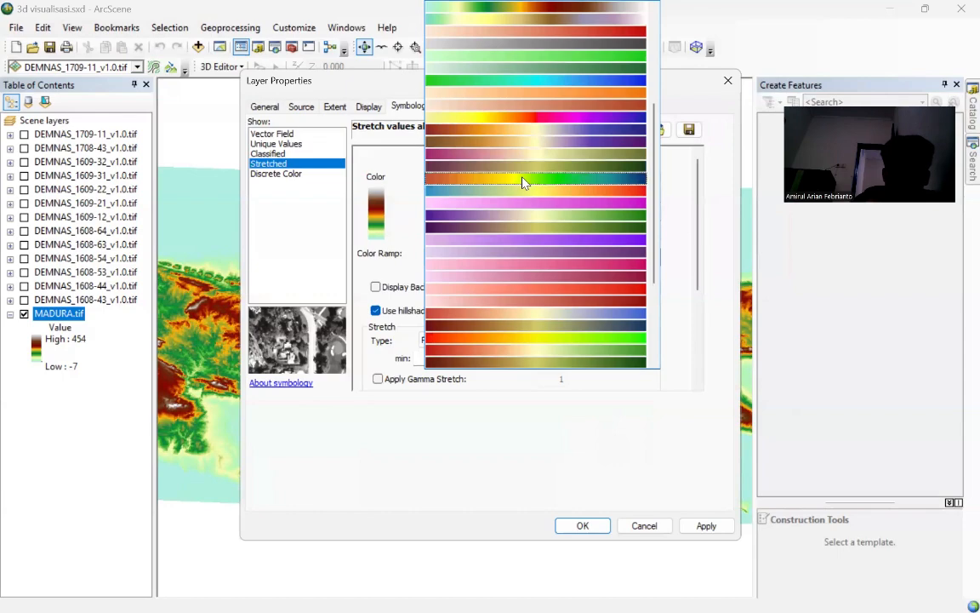
pyautogui.scroll(5, 522, 186)
pyautogui.scroll(-2, 521, 187)
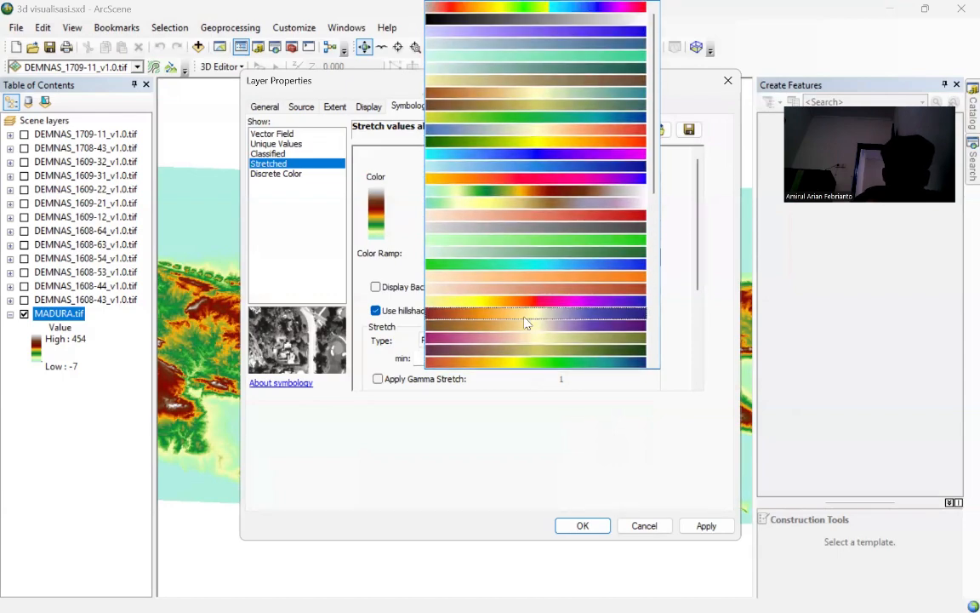
pyautogui.scroll(-3, 528, 323)
pyautogui.click(583, 486)
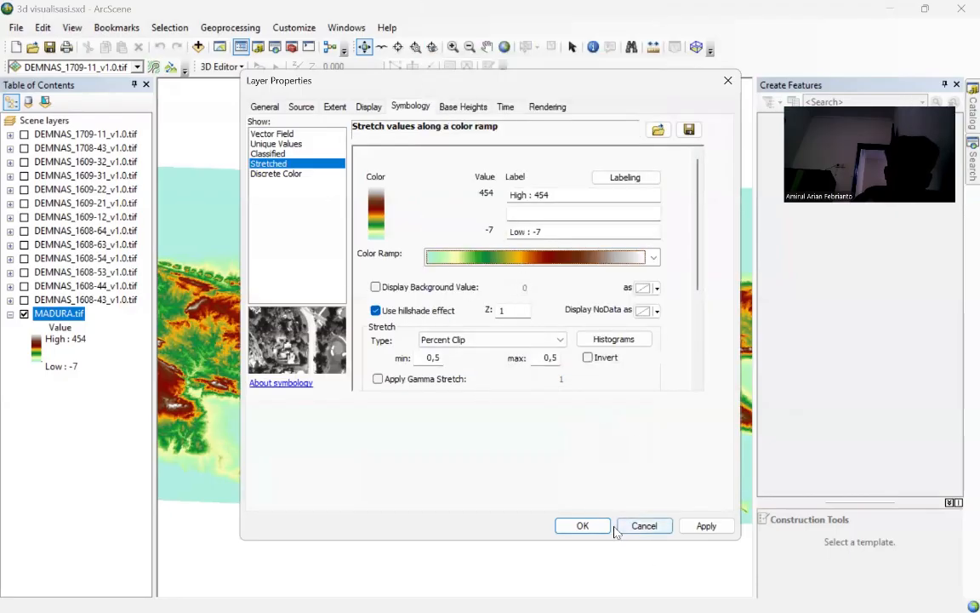
pyautogui.click(644, 527)
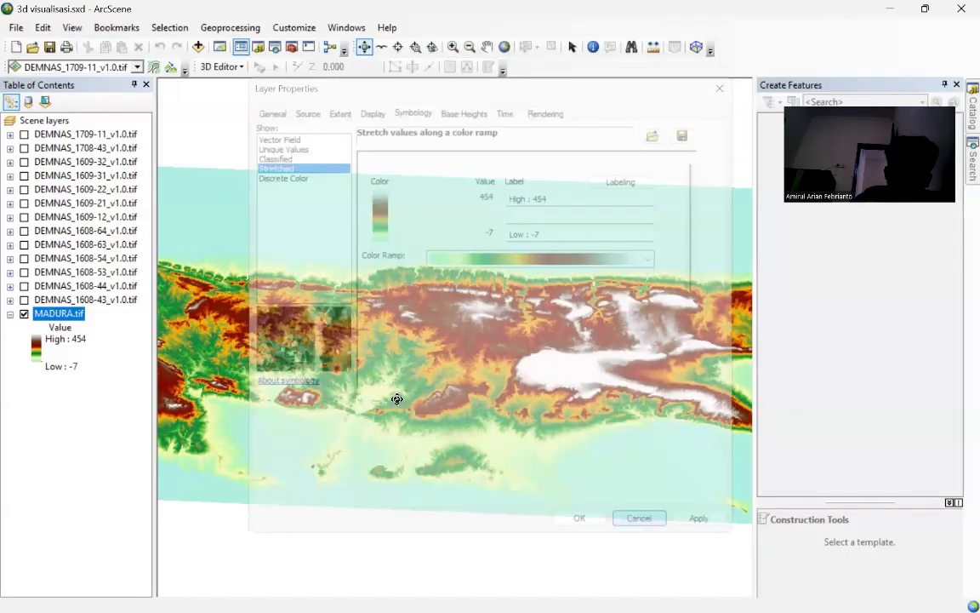
# - Examine the 3D relief of the MADURA.tif ridges and peaks up close from several low and rotated angles
pyautogui.moveTo(512, 455); pyautogui.dragTo(572, 368)
pyautogui.moveTo(497, 512); pyautogui.dragTo(366, 403)
pyautogui.scroll(5, 449, 386)
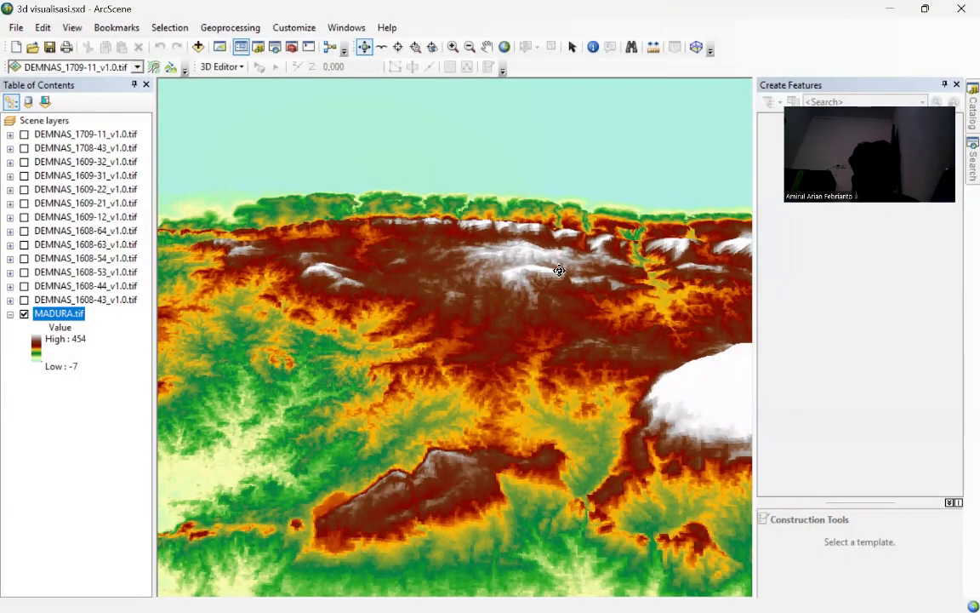
pyautogui.moveTo(559, 271); pyautogui.dragTo(357, 225)
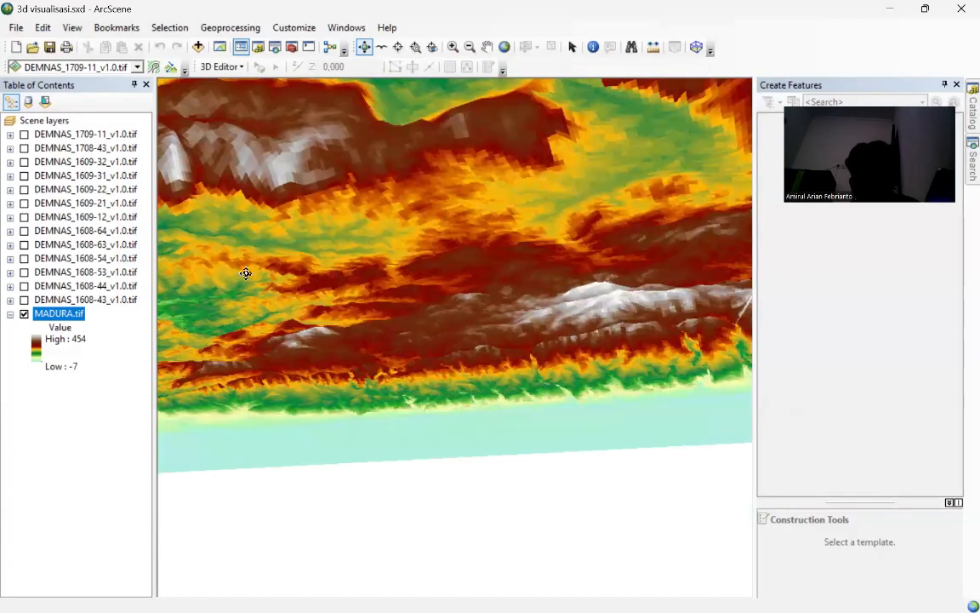
pyautogui.moveTo(245, 273); pyautogui.dragTo(310, 328)
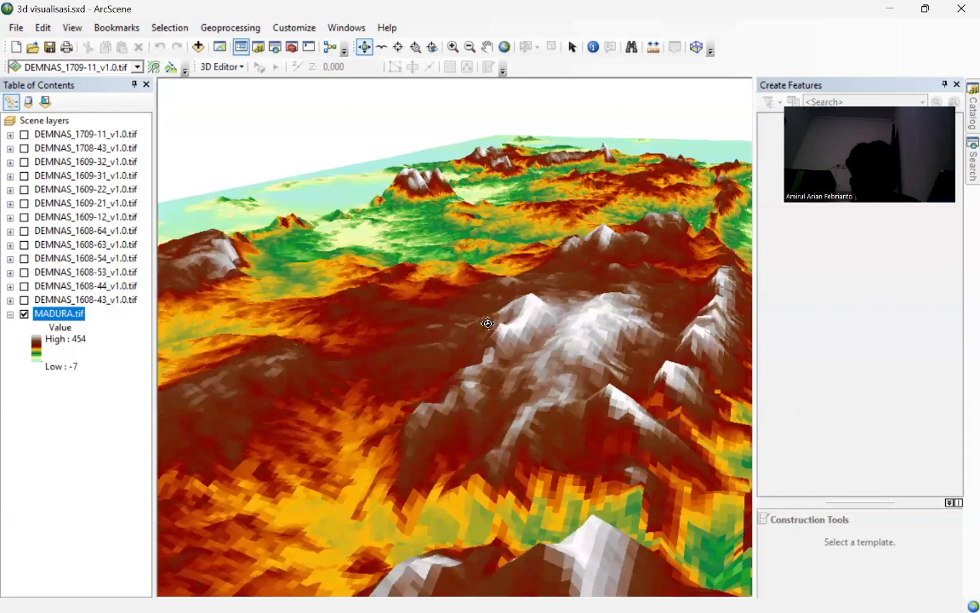
pyautogui.moveTo(487, 324); pyautogui.dragTo(968, 386)
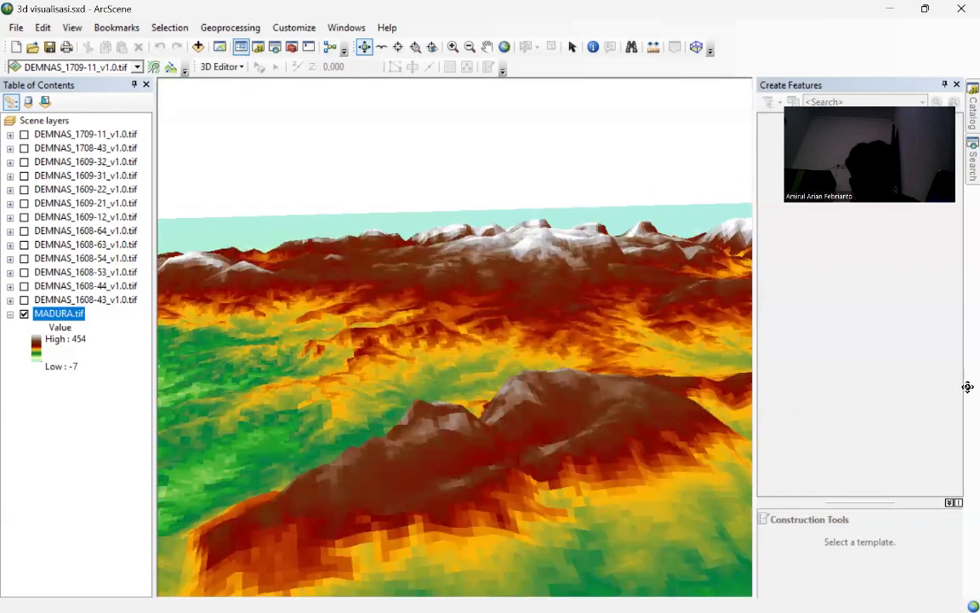
pyautogui.moveTo(449, 286); pyautogui.dragTo(709, 317)
pyautogui.moveTo(519, 256); pyautogui.dragTo(515, 289)
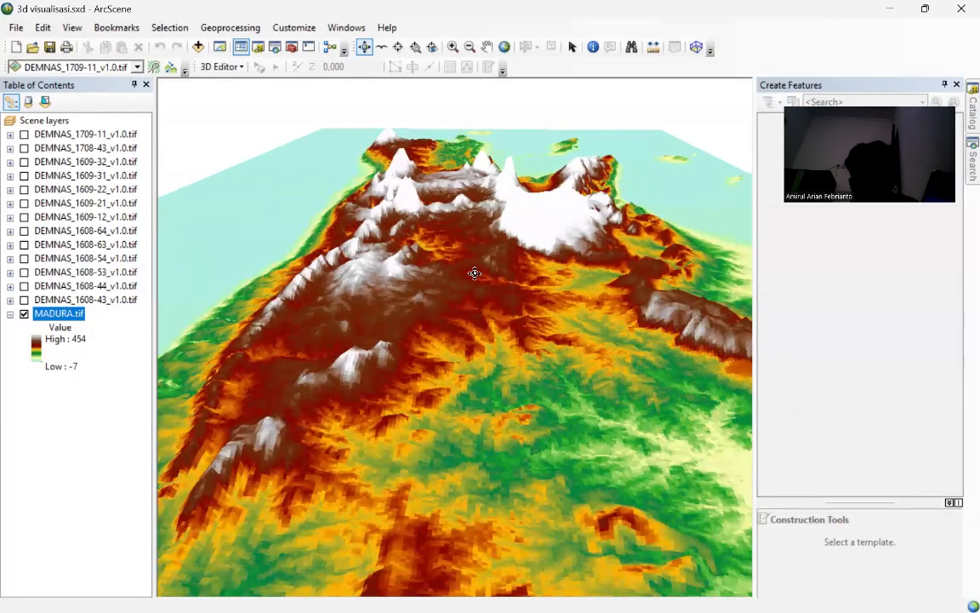
pyautogui.scroll(-2, 477, 246)
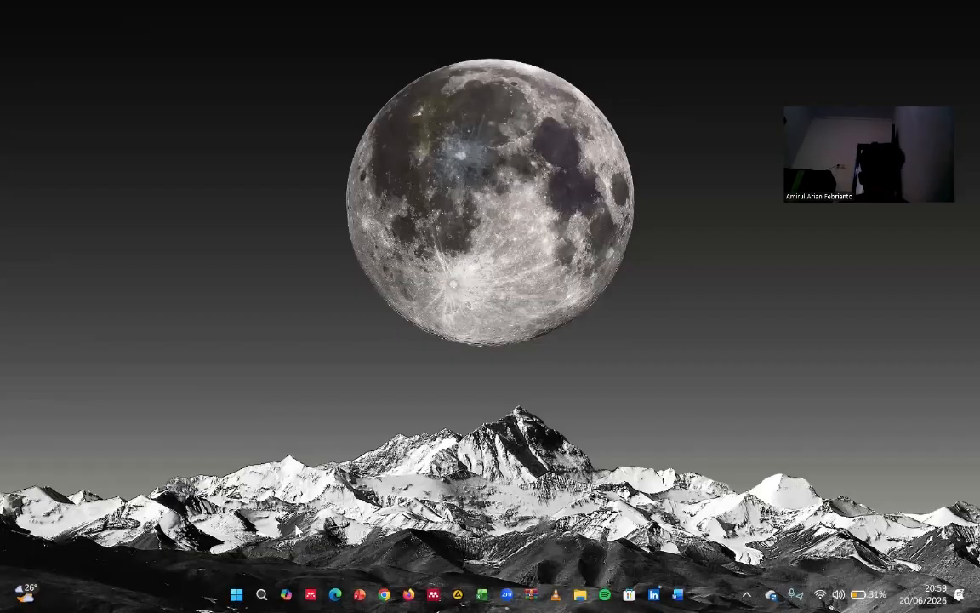
# - Switch to ArcMap 10.8 and open the recent map Peta Penggunaan Lahan
pyautogui.moveTo(336, 595)
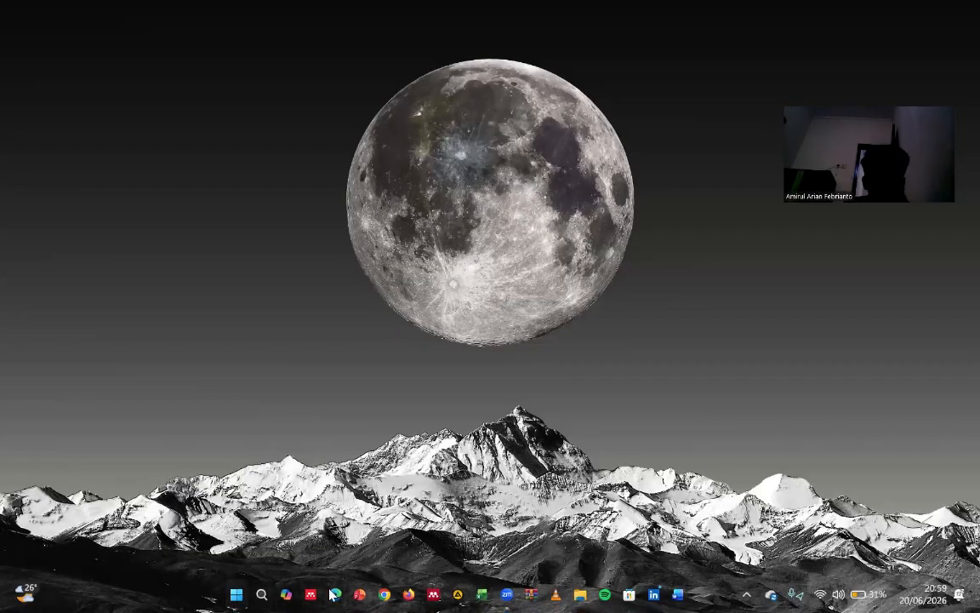
pyautogui.click(237, 594)
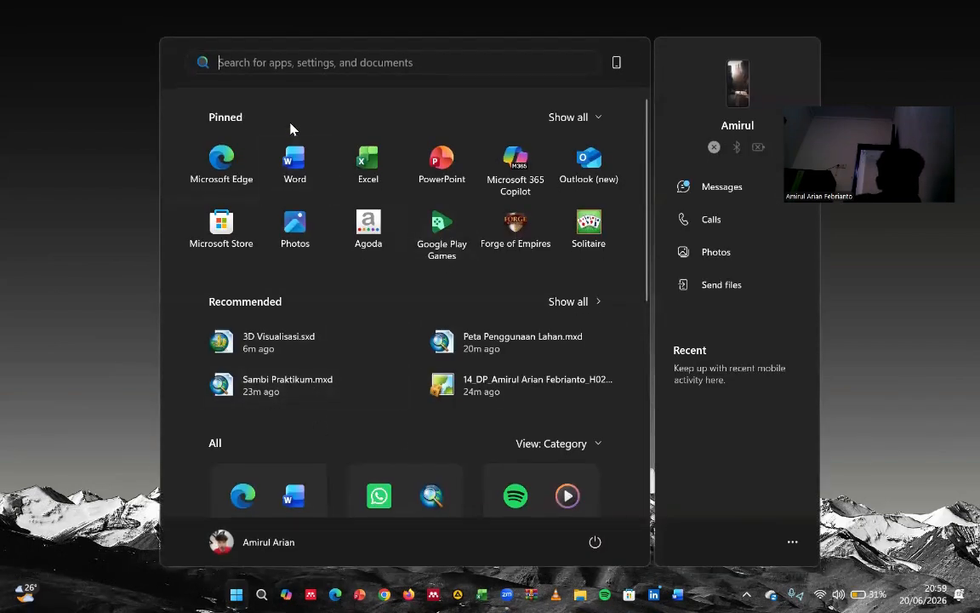
pyautogui.write('ar')
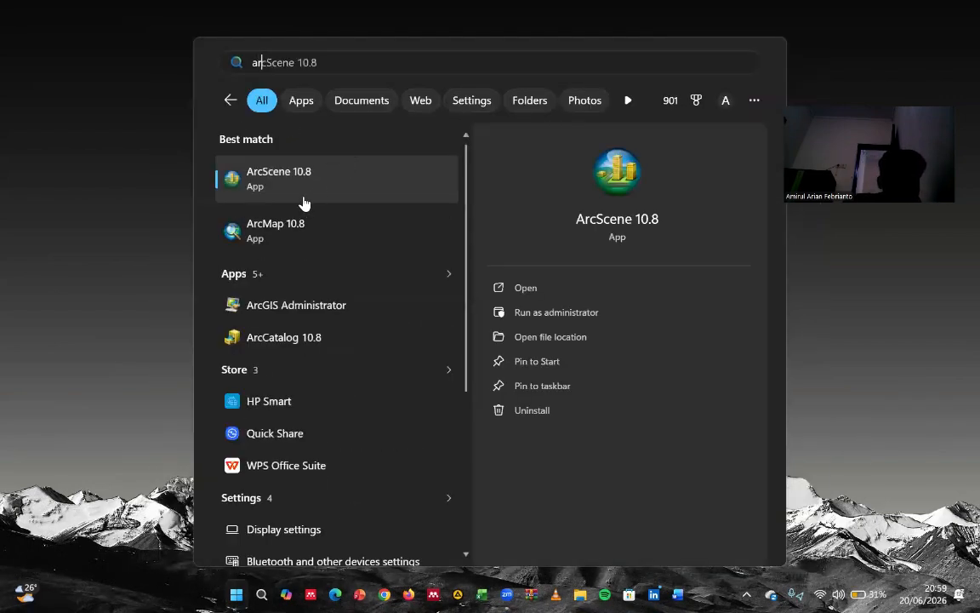
pyautogui.click(287, 235)
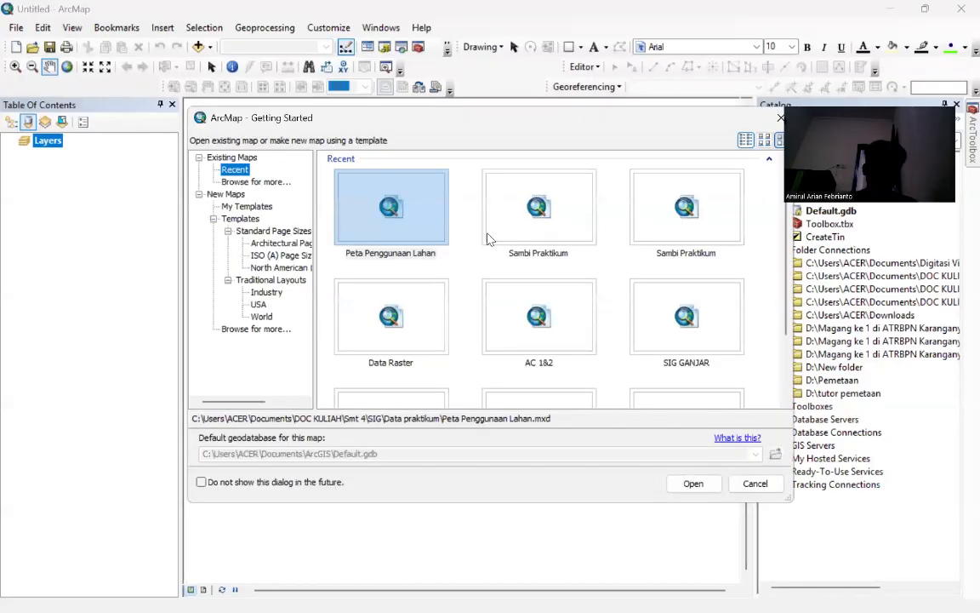
pyautogui.click(689, 483)
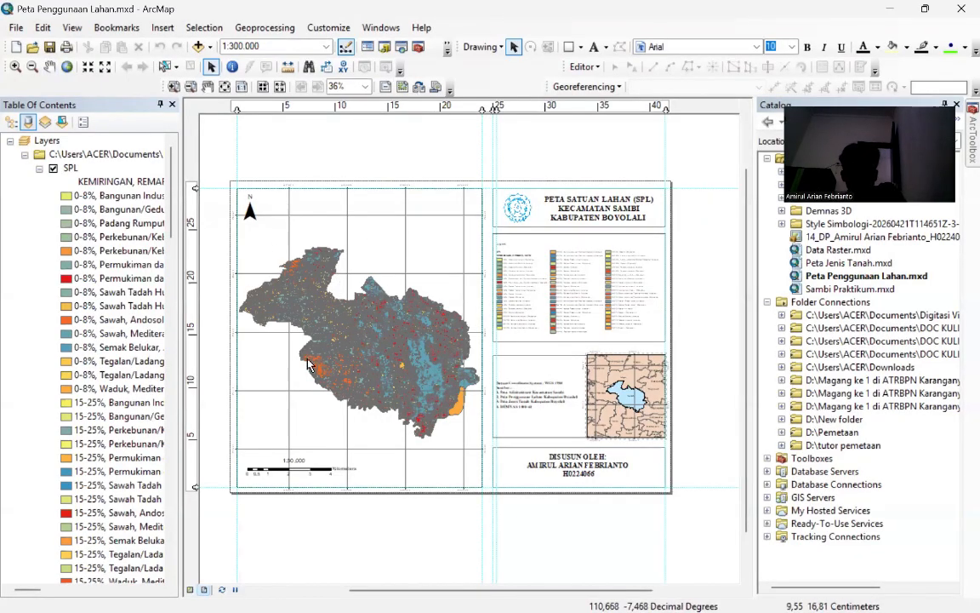
# - Switch the map to data view and look through the layer list from SPL to New Data Frame
pyautogui.click(191, 590)
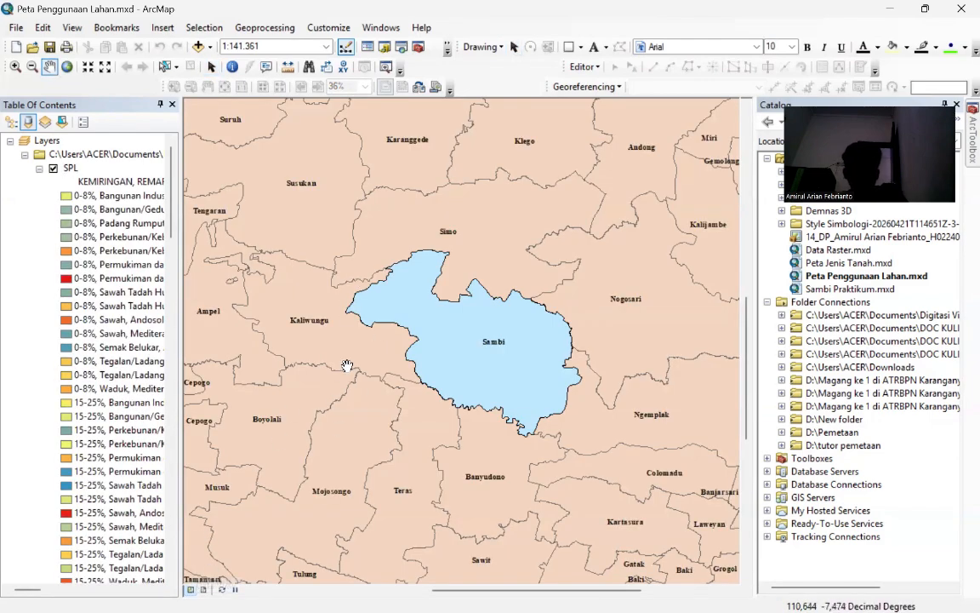
pyautogui.scroll(-20, 126, 461)
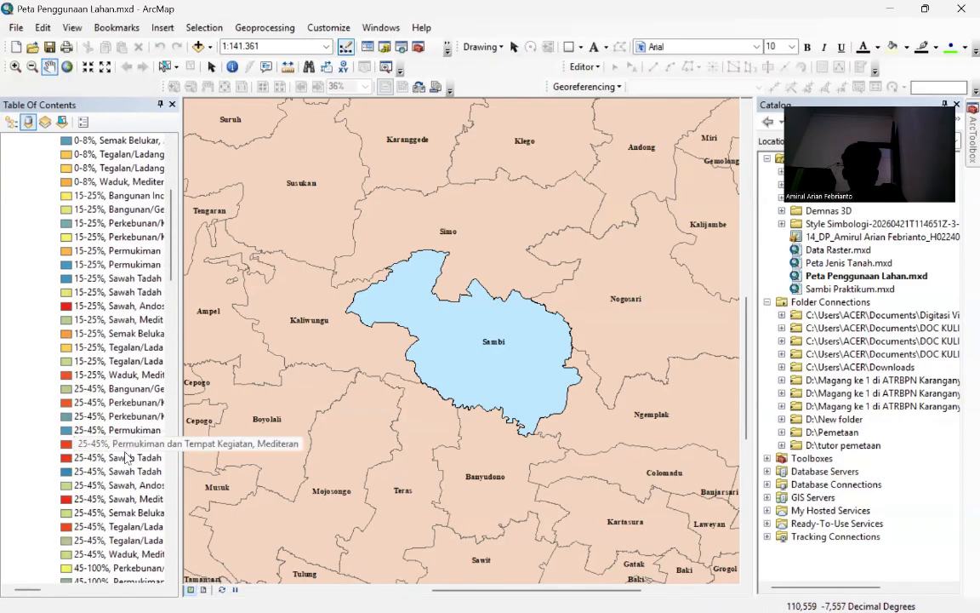
pyautogui.scroll(-2, 124, 443)
pyautogui.scroll(2, 119, 422)
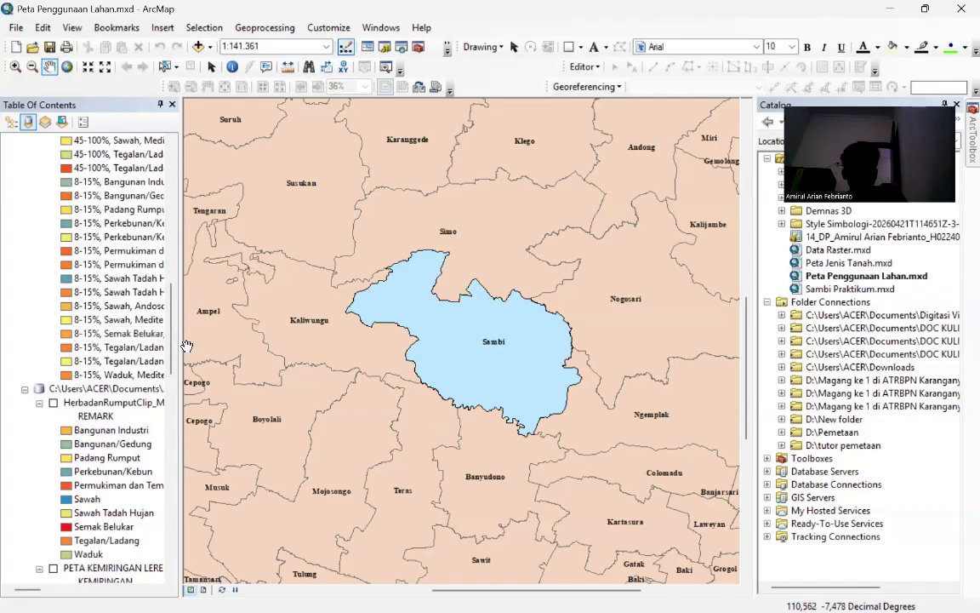
pyautogui.scroll(-10, 120, 417)
pyautogui.scroll(-6, 120, 419)
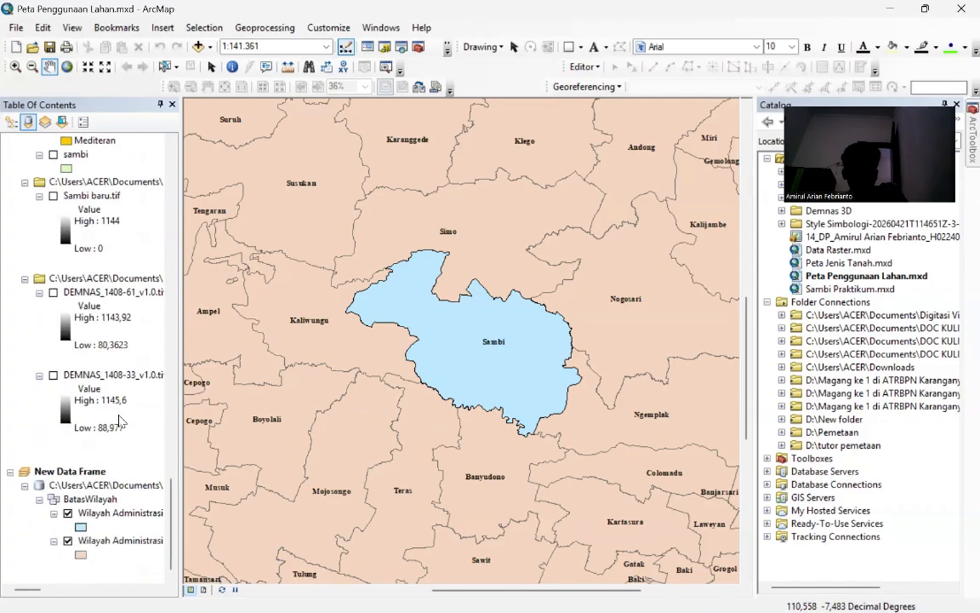
# - Turn the two Wilayah Administrasi Kecamatan layers in New Data Frame off and back on
pyautogui.click(67, 514)
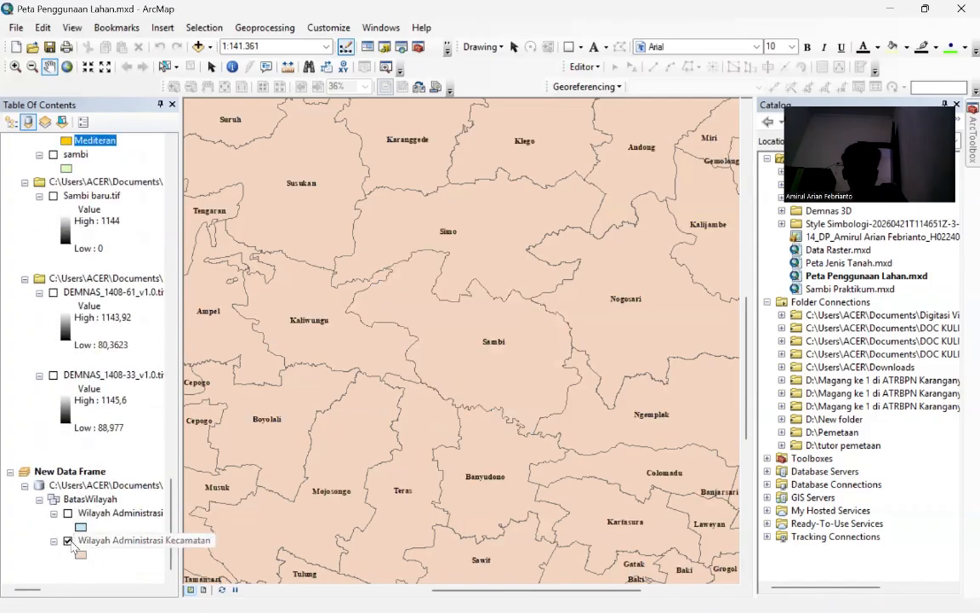
pyautogui.click(68, 542)
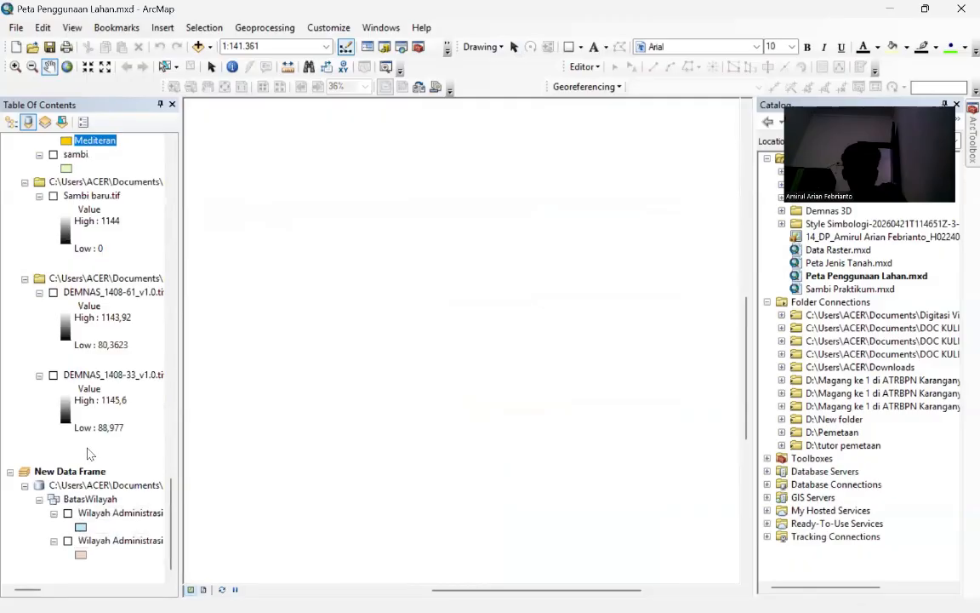
pyautogui.scroll(20, 94, 464)
pyautogui.scroll(4, 94, 464)
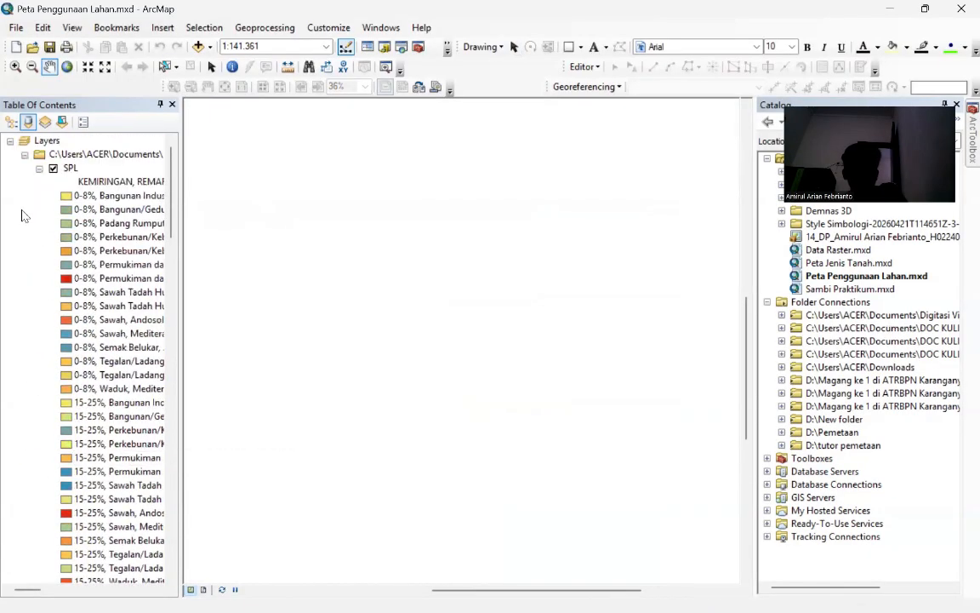
pyautogui.scroll(-12, 166, 450)
pyautogui.scroll(-10, 153, 409)
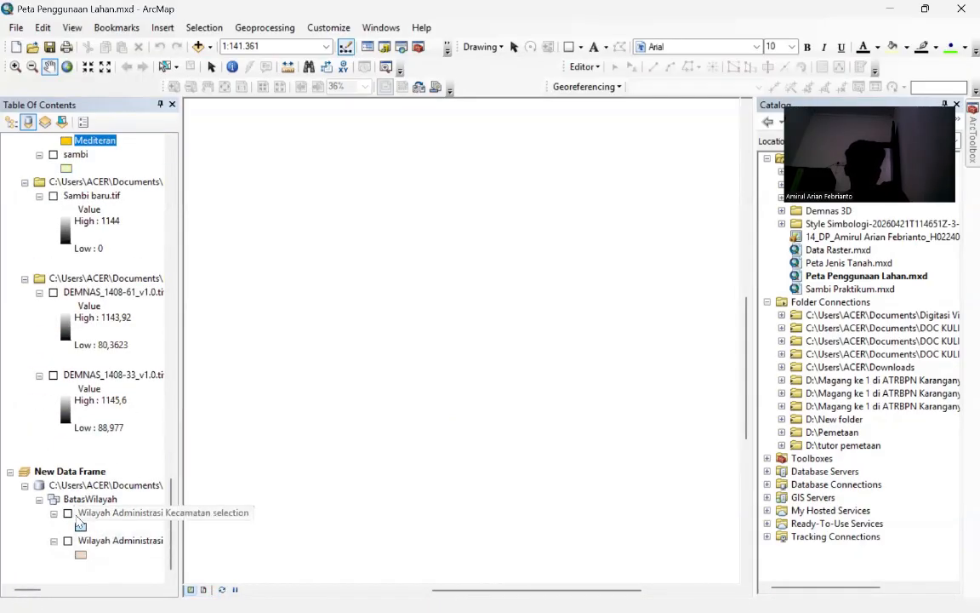
pyautogui.click(68, 513)
pyautogui.click(68, 541)
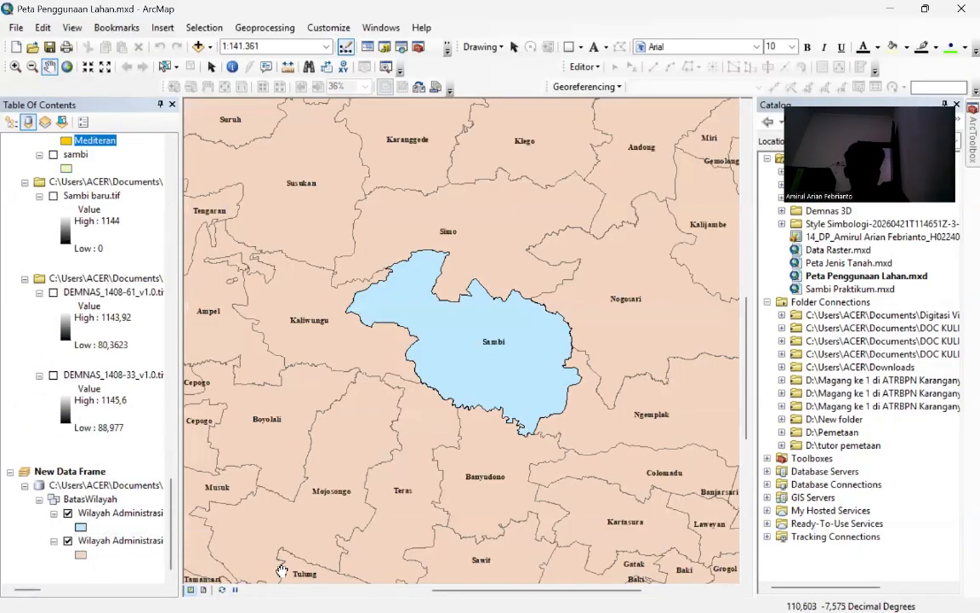
# - Return to layout view and examine the SPL map's frame corner, north arrow and coordinate grid up close
pyautogui.click(205, 590)
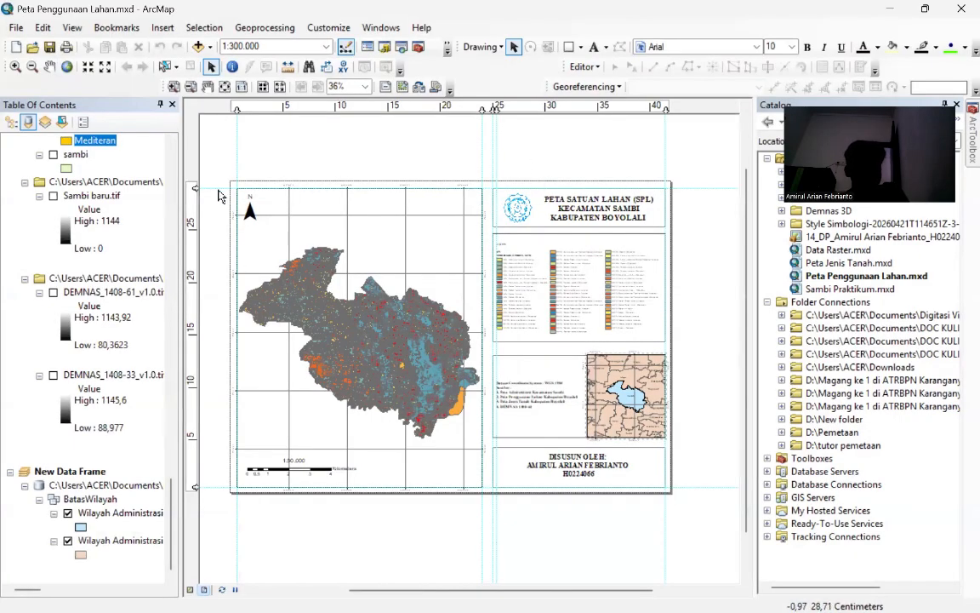
pyautogui.scroll(2, 240, 199)
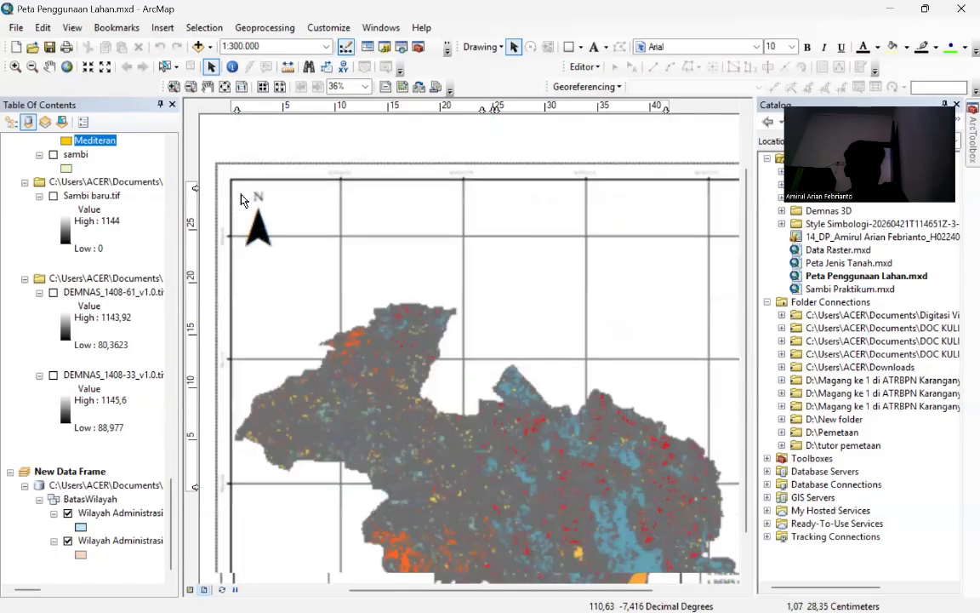
pyautogui.scroll(1, 239, 189)
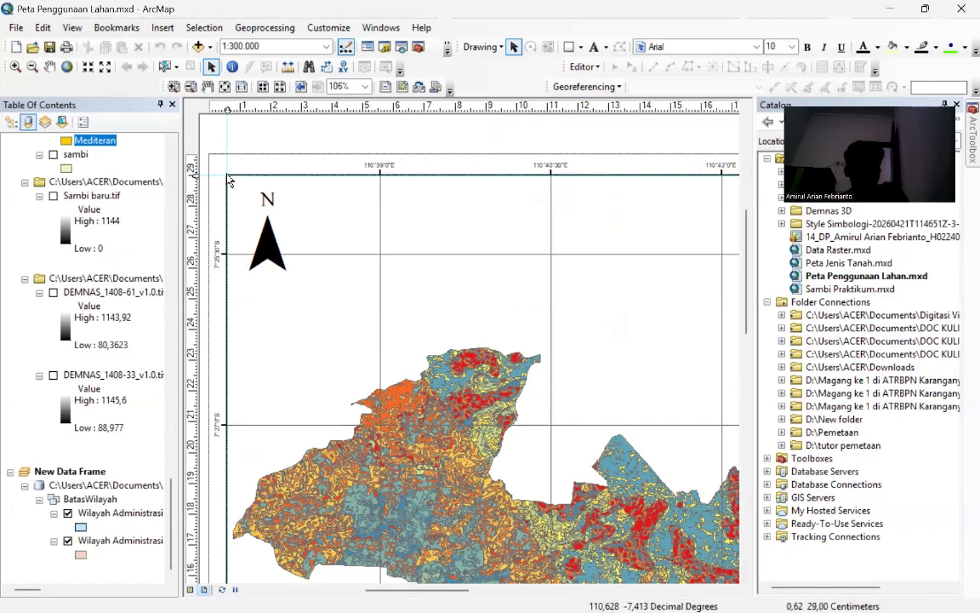
pyautogui.scroll(1, 228, 177)
pyautogui.scroll(1, 230, 121)
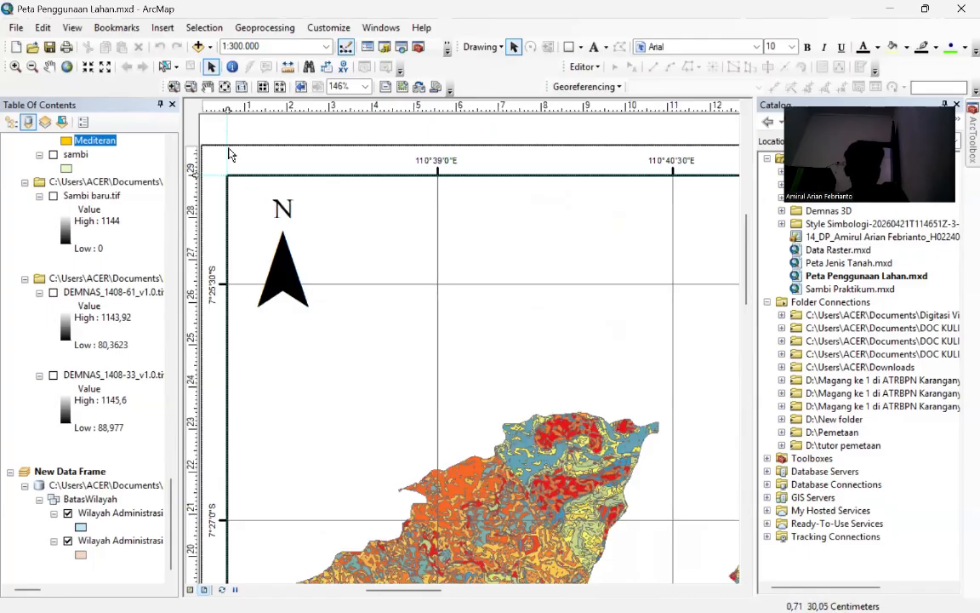
pyautogui.scroll(-1, 242, 209)
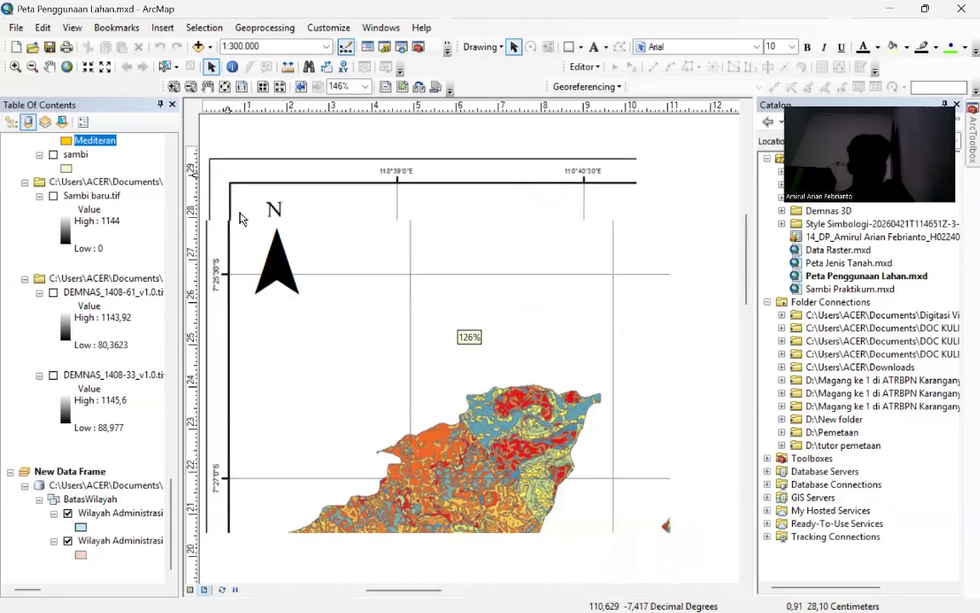
pyautogui.scroll(-5, 241, 219)
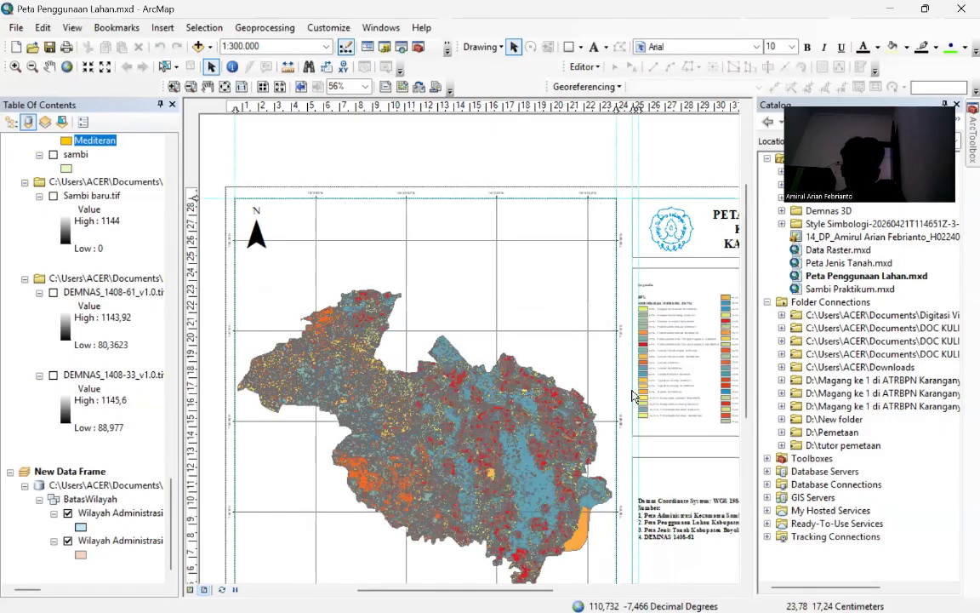
# - Pan the Sambi map inside the main data frame and reposition the whole district within the frame
pyautogui.scroll(-2, 631, 392)
pyautogui.click(50, 66)
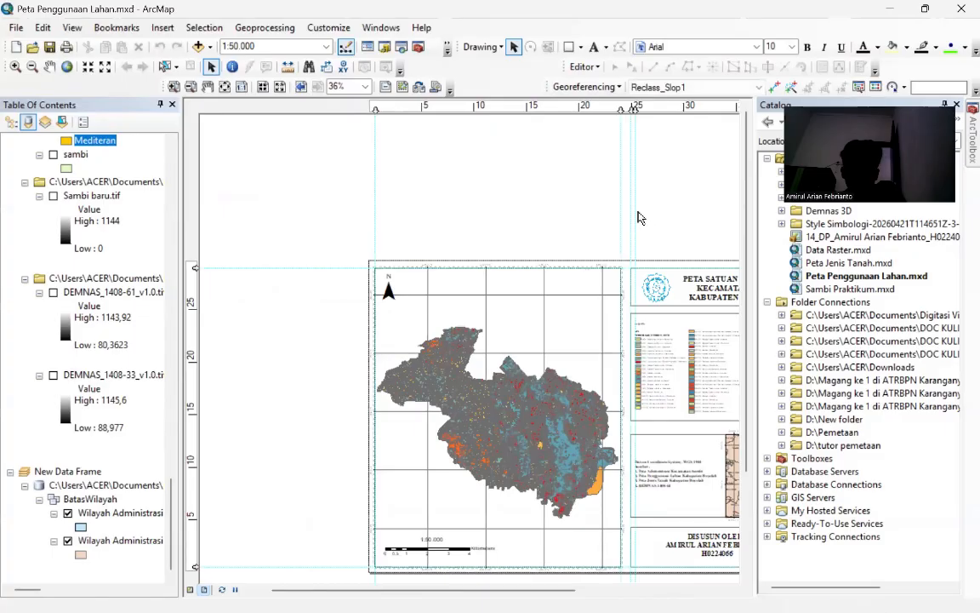
pyautogui.click(174, 86)
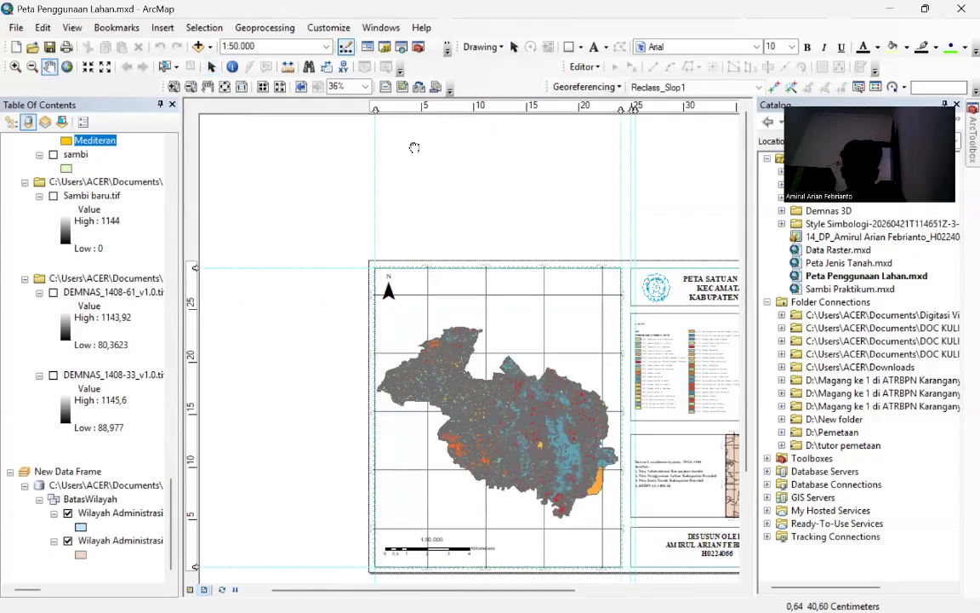
pyautogui.click(208, 86)
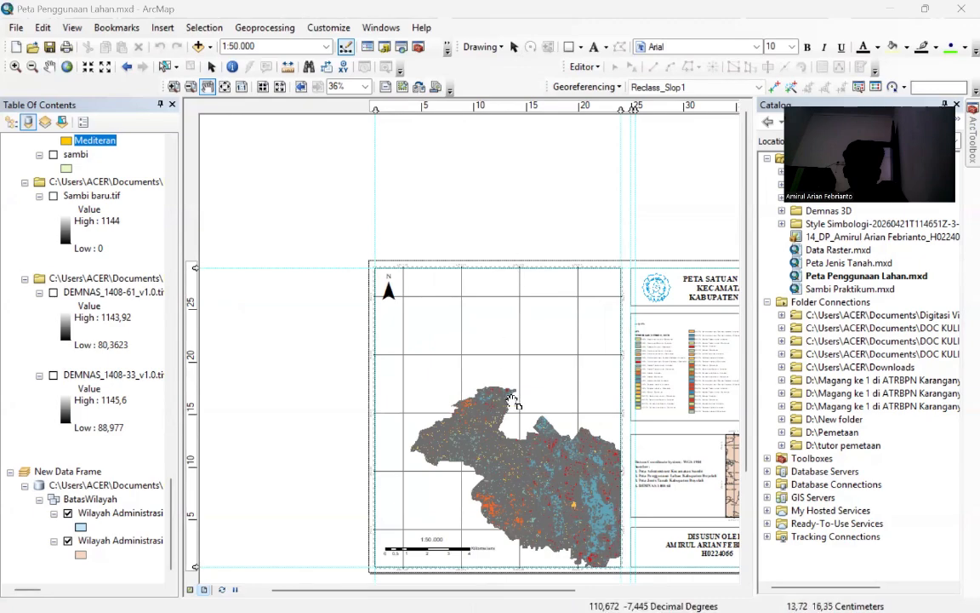
pyautogui.click(49, 67)
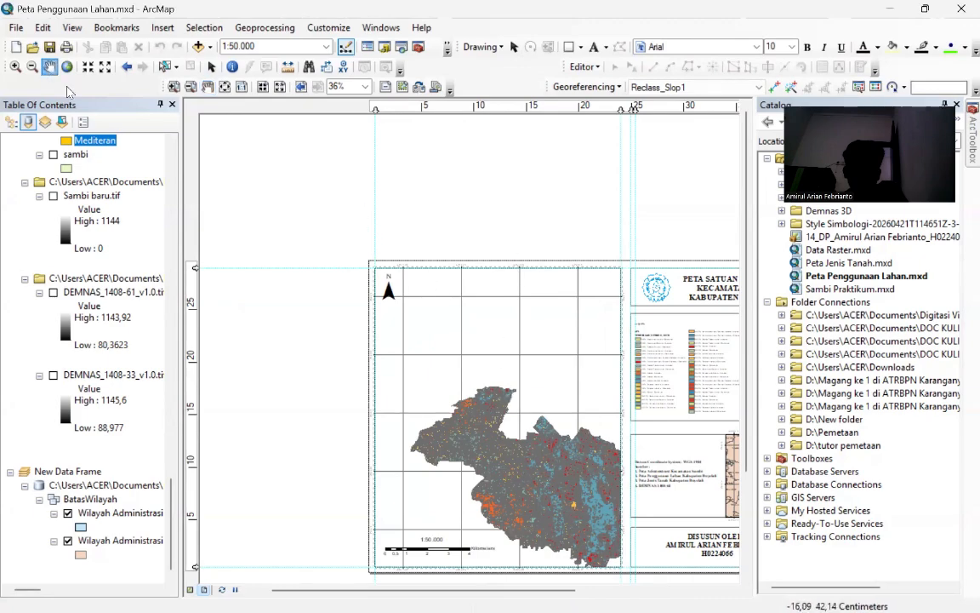
pyautogui.moveTo(557, 461); pyautogui.dragTo(536, 420)
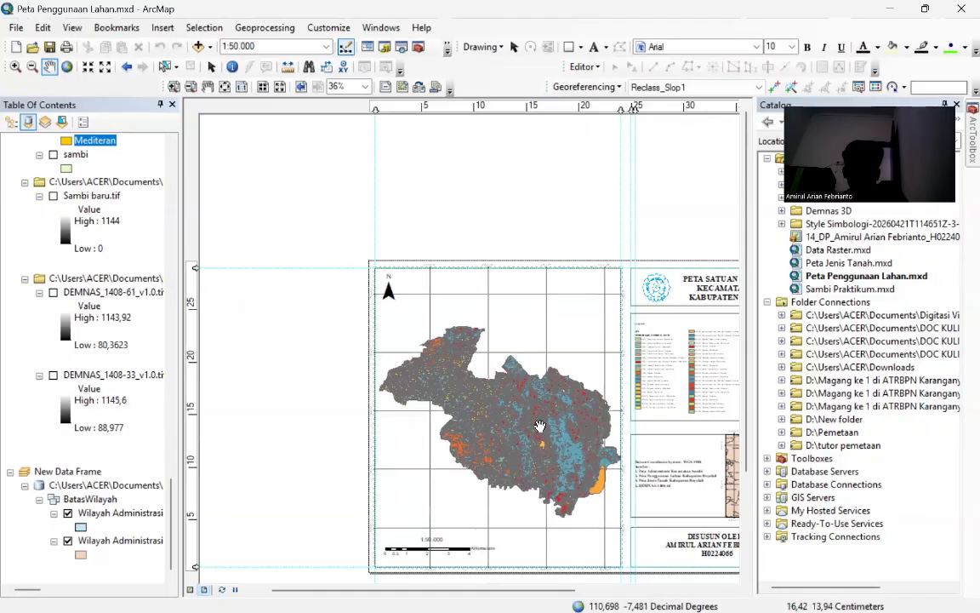
pyautogui.moveTo(549, 426); pyautogui.dragTo(545, 423)
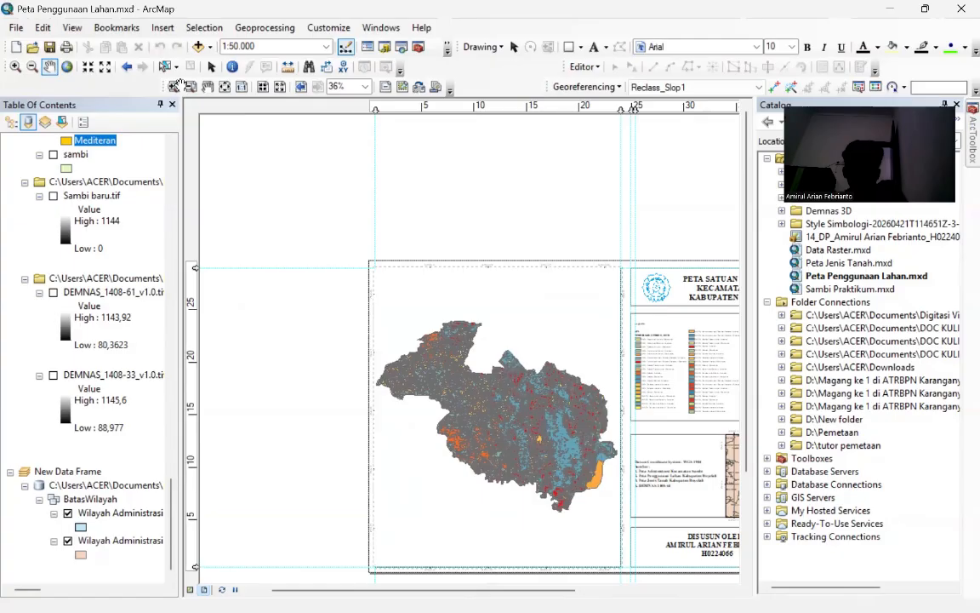
# - Look over the SPL layout page, comparing the main map frame with the title, legend, source and inset panels
pyautogui.click(207, 88)
pyautogui.moveTo(642, 396); pyautogui.dragTo(501, 280)
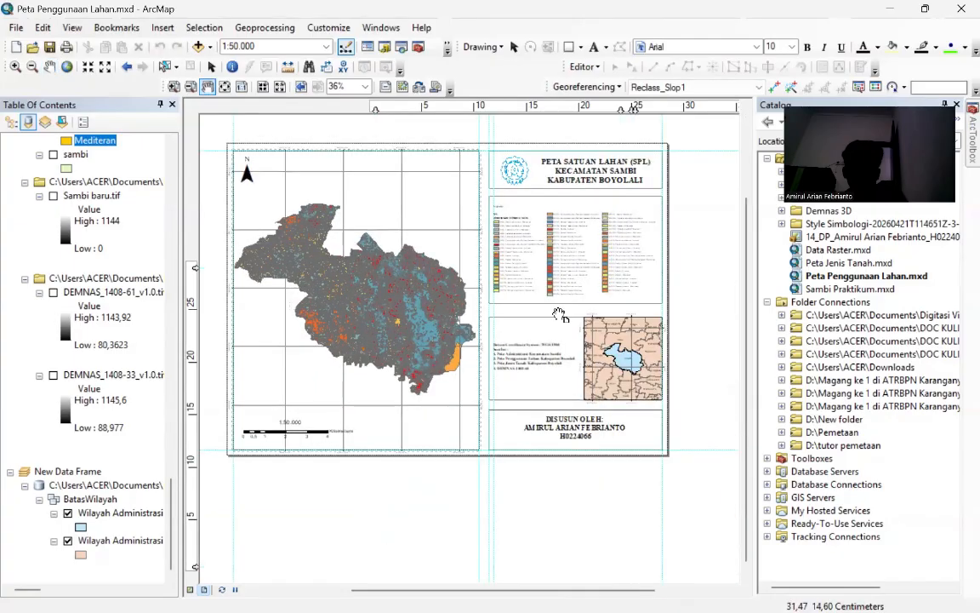
pyautogui.moveTo(456, 153); pyautogui.dragTo(476, 214)
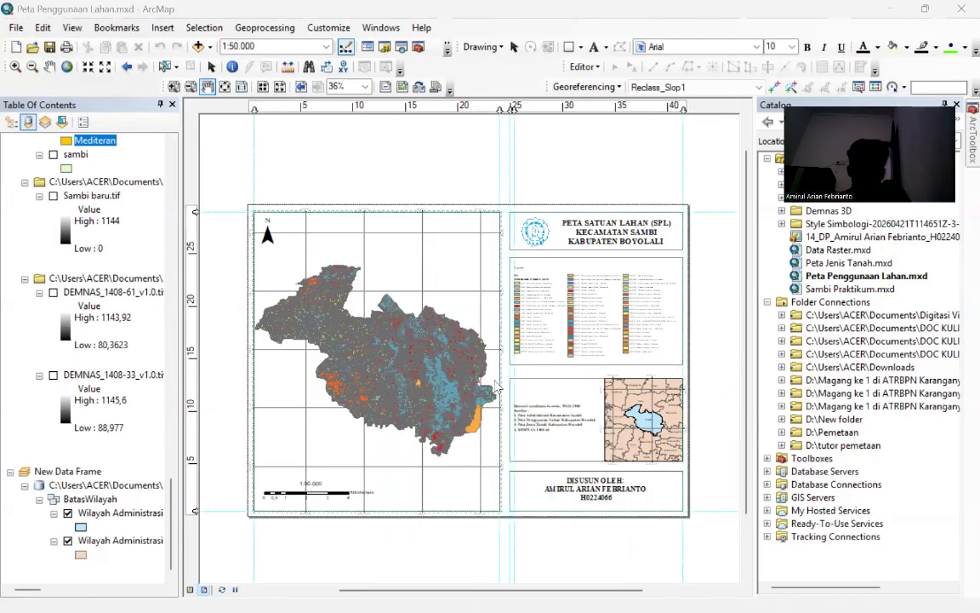
pyautogui.scroll(-3, 506, 398)
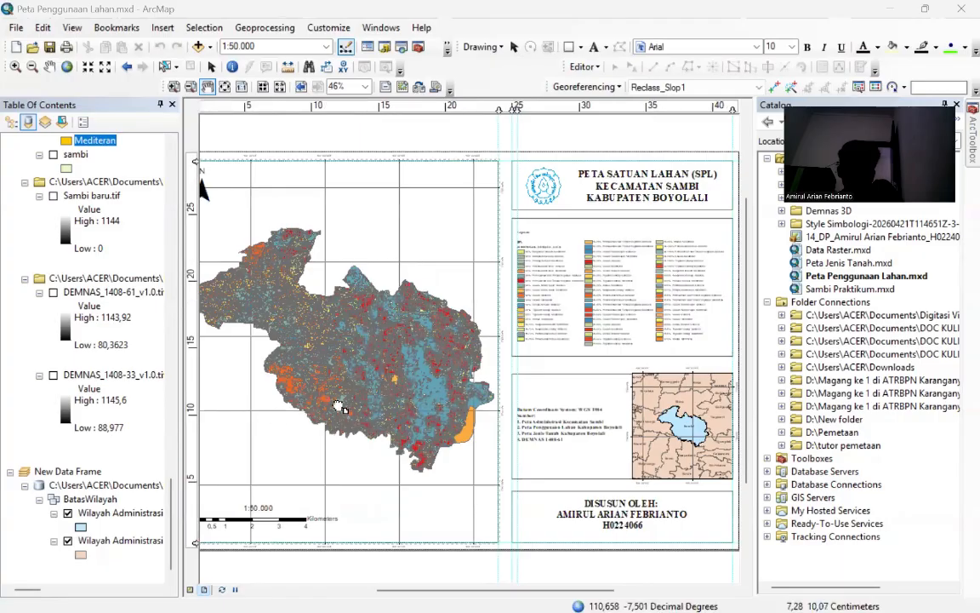
pyautogui.scroll(-1, 394, 400)
pyautogui.moveTo(394, 397); pyautogui.dragTo(432, 391)
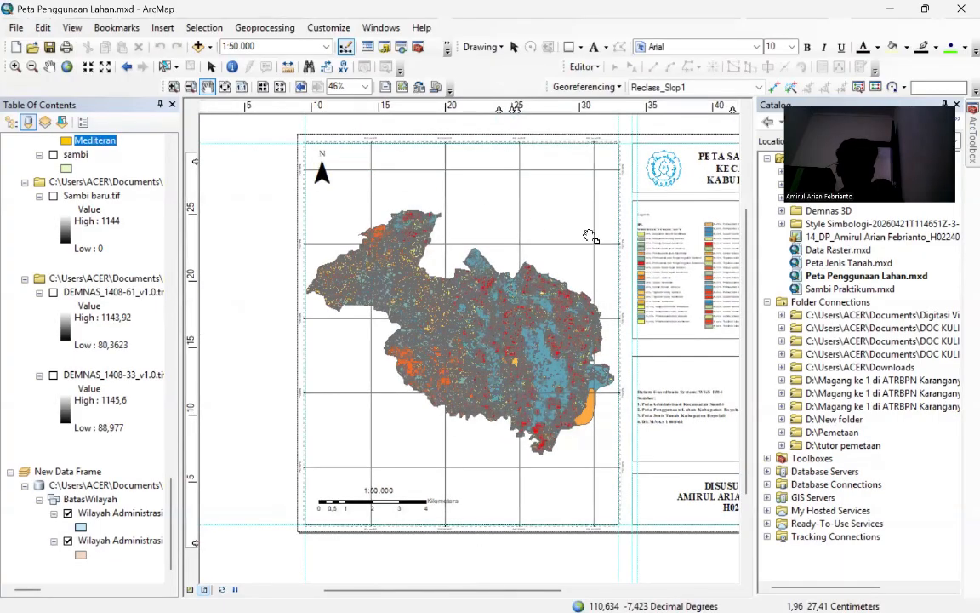
pyautogui.moveTo(610, 269); pyautogui.dragTo(541, 263)
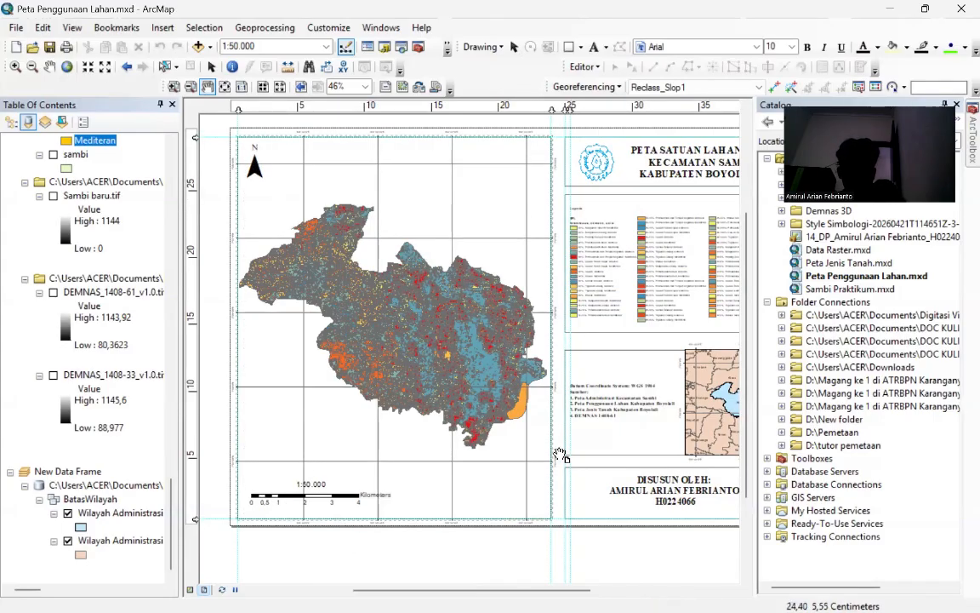
pyautogui.moveTo(515, 432); pyautogui.dragTo(366, 393)
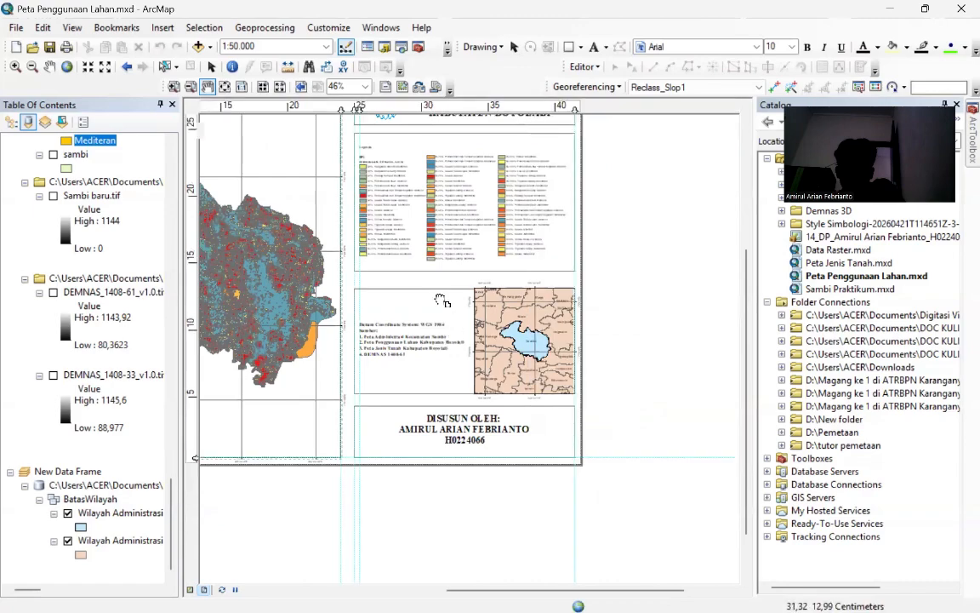
pyautogui.moveTo(457, 336); pyautogui.dragTo(474, 394)
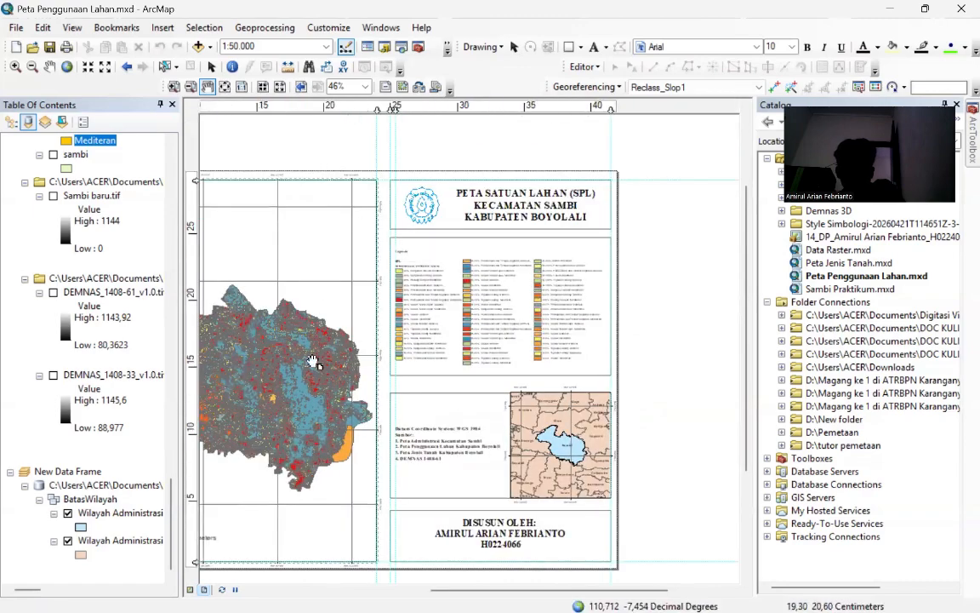
pyautogui.moveTo(307, 223); pyautogui.dragTo(464, 217)
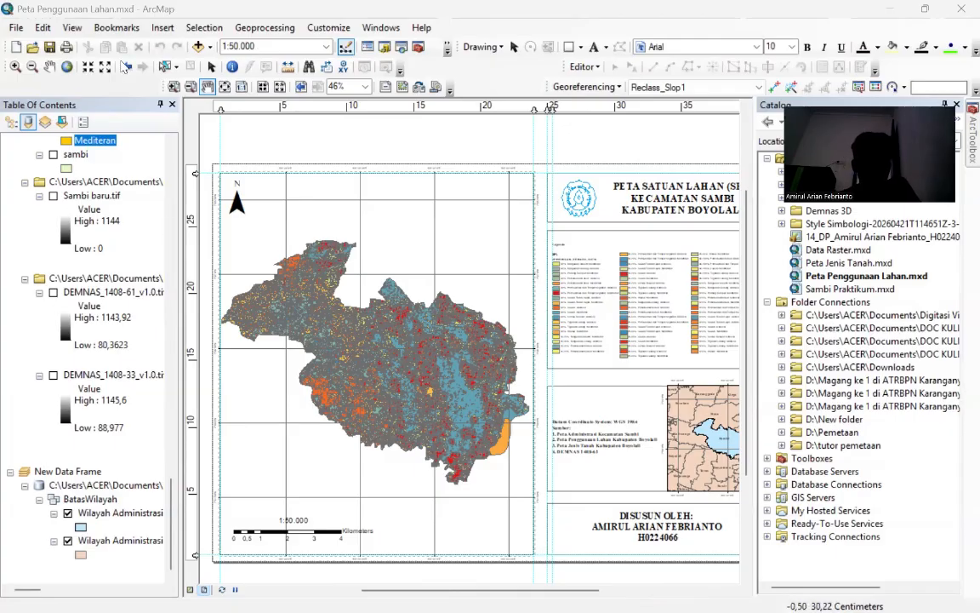
# - Examine the source notes, district inset map, legend entries and title block of the layout up close
pyautogui.moveTo(558, 346); pyautogui.dragTo(325, 297)
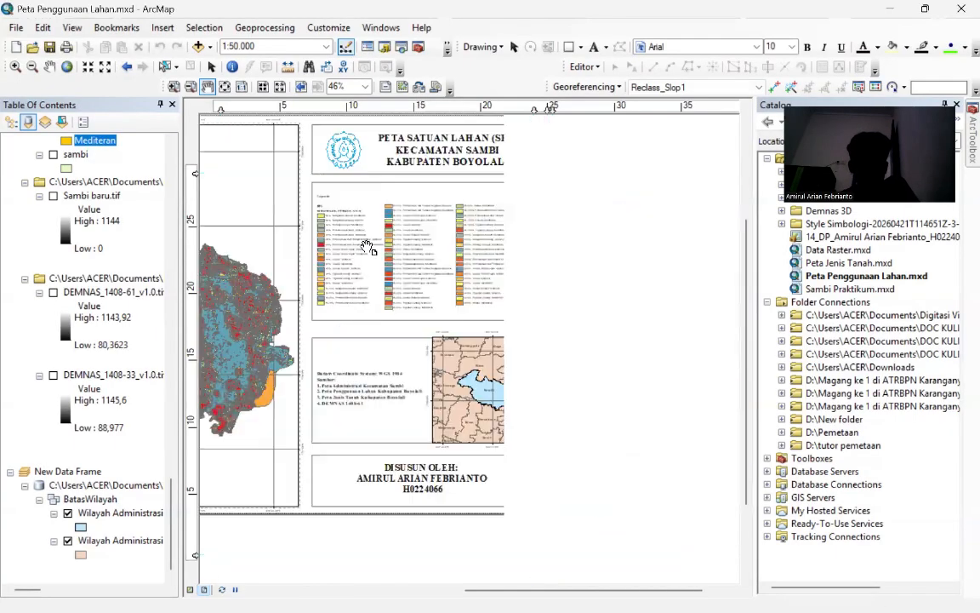
pyautogui.scroll(4, 477, 340)
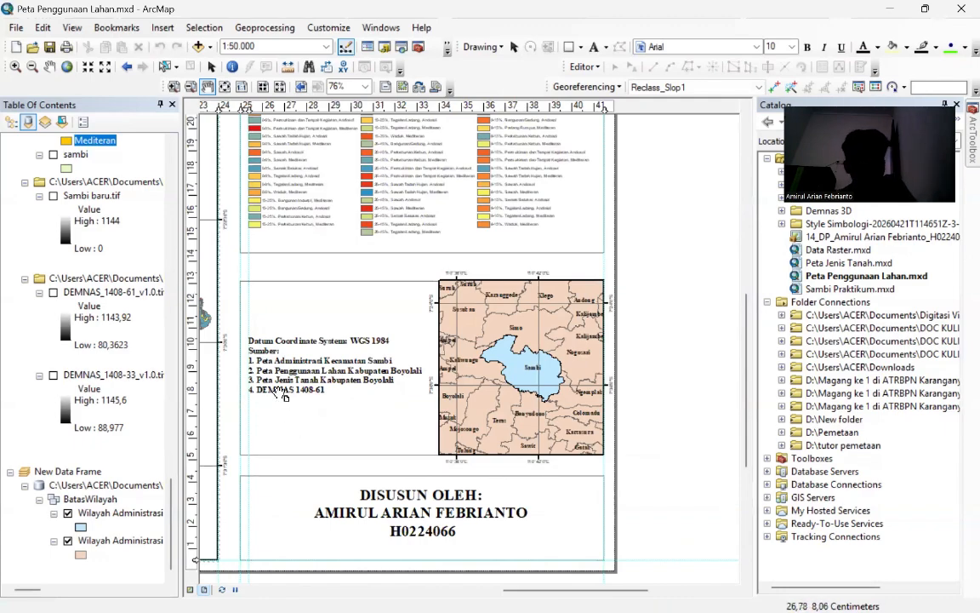
pyautogui.moveTo(350, 205); pyautogui.dragTo(360, 395)
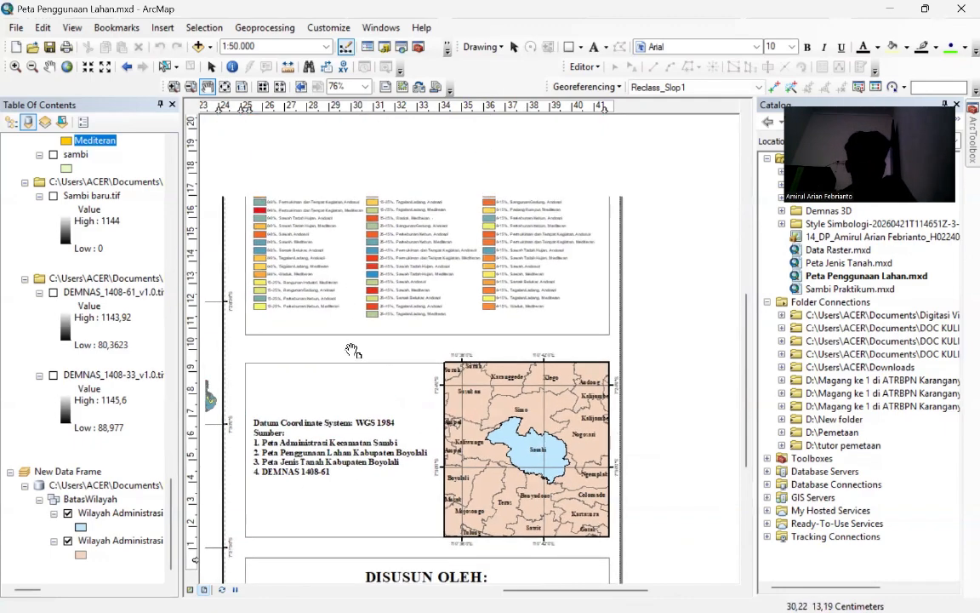
pyautogui.scroll(-1, 359, 303)
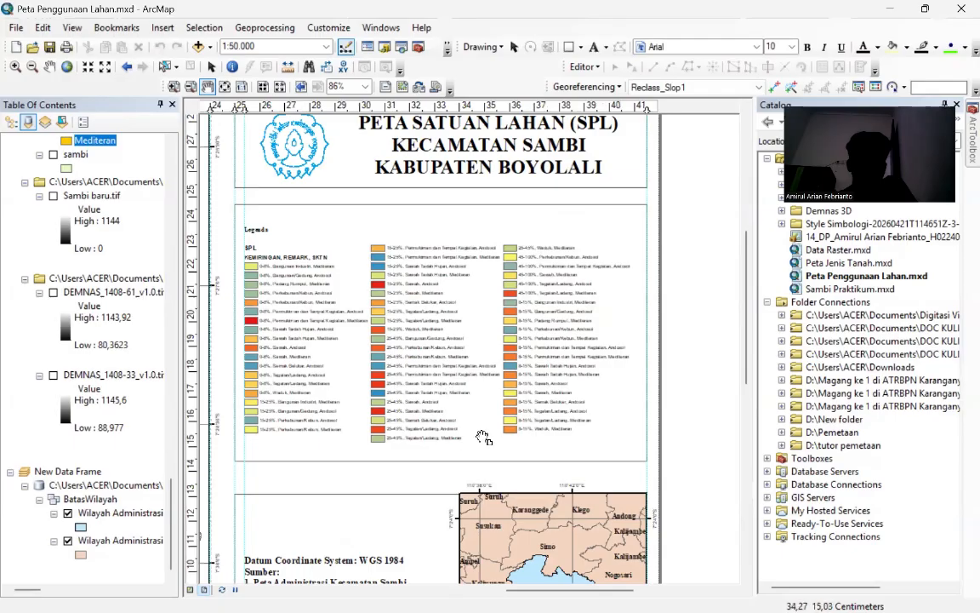
pyautogui.scroll(1, 481, 262)
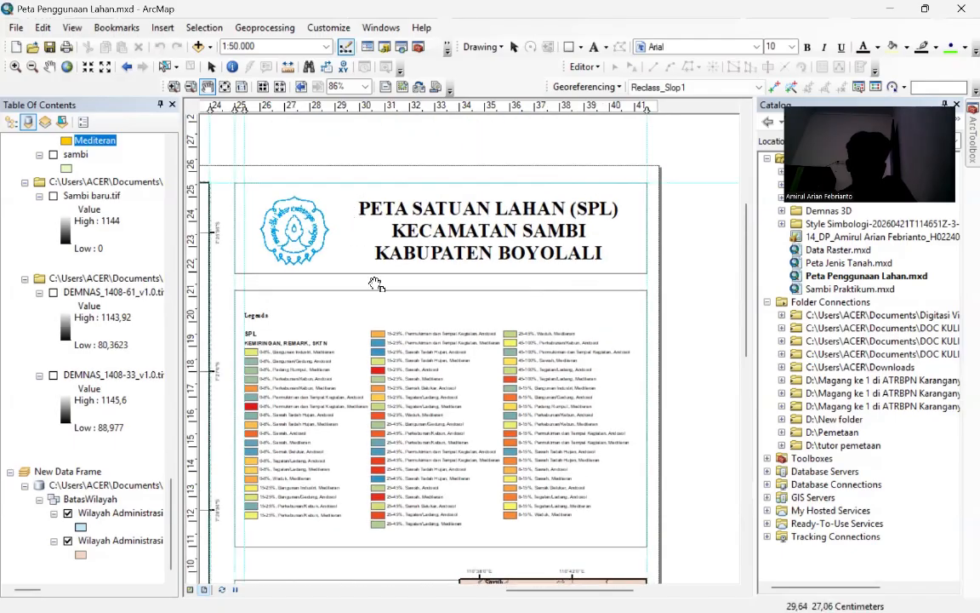
# - Look over the main map frame with its north arrow and scale bar, ending on the full page
pyautogui.scroll(5, 384, 319)
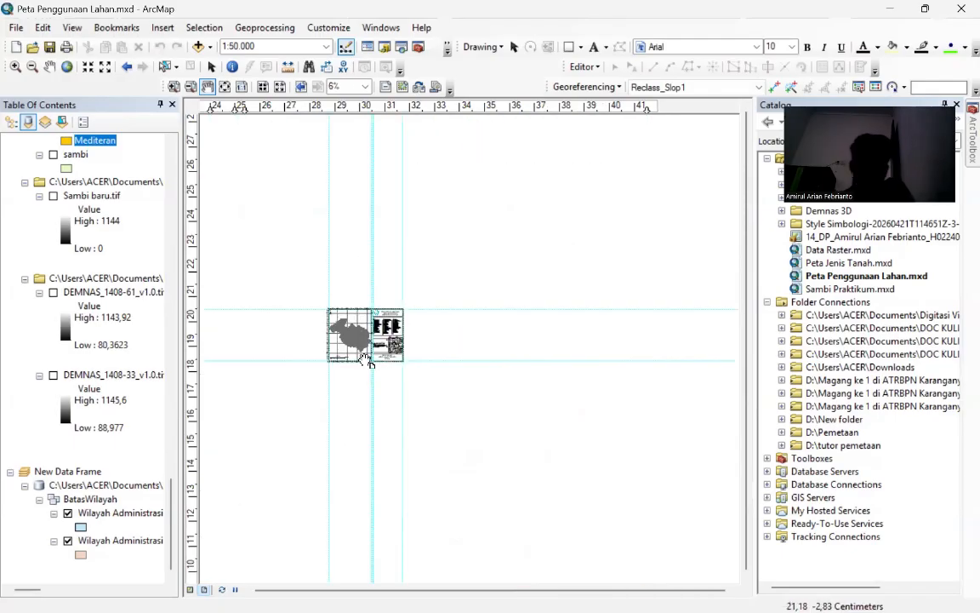
pyautogui.scroll(-4, 358, 358)
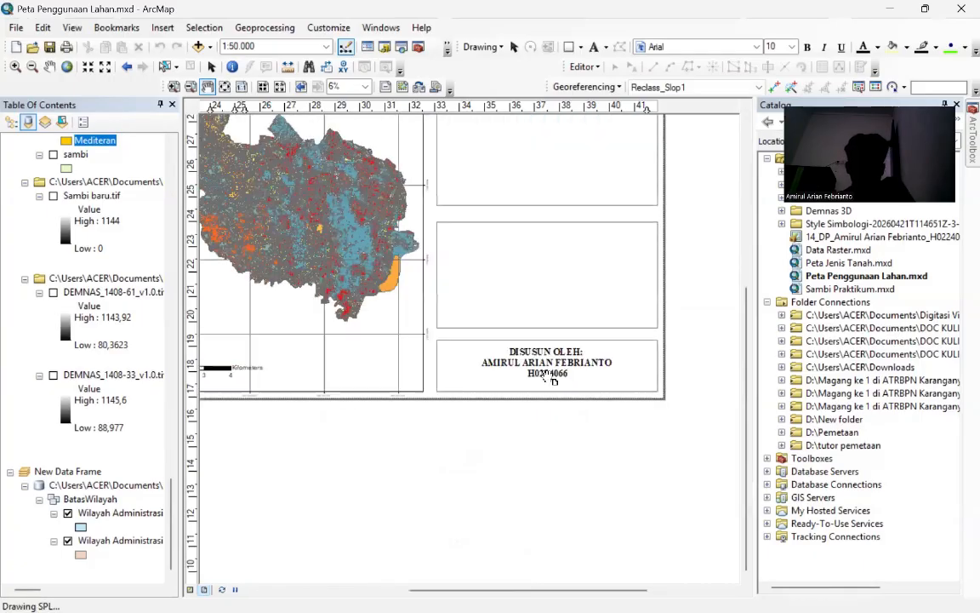
pyautogui.scroll(-2, 516, 379)
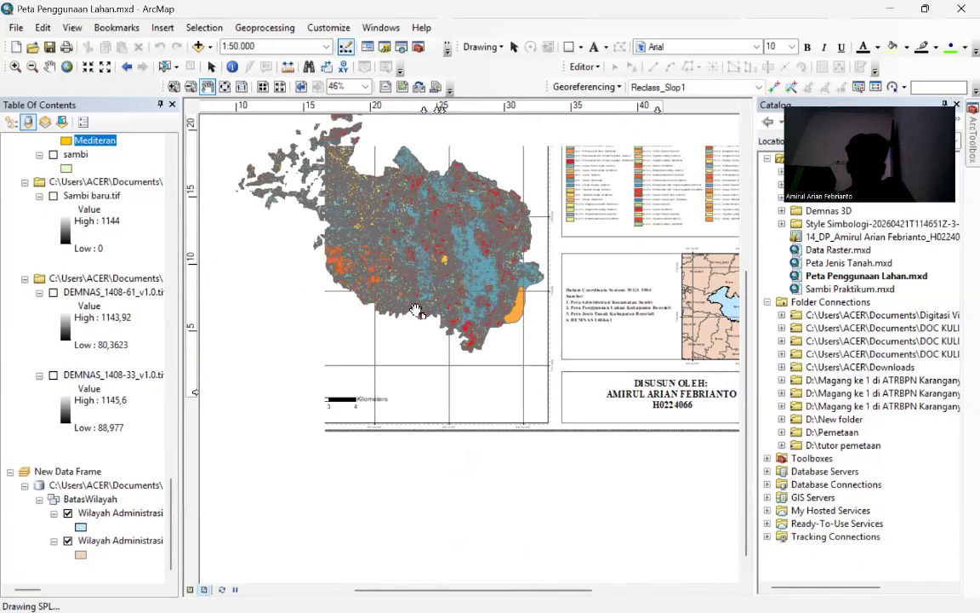
pyautogui.moveTo(447, 275); pyautogui.dragTo(464, 452)
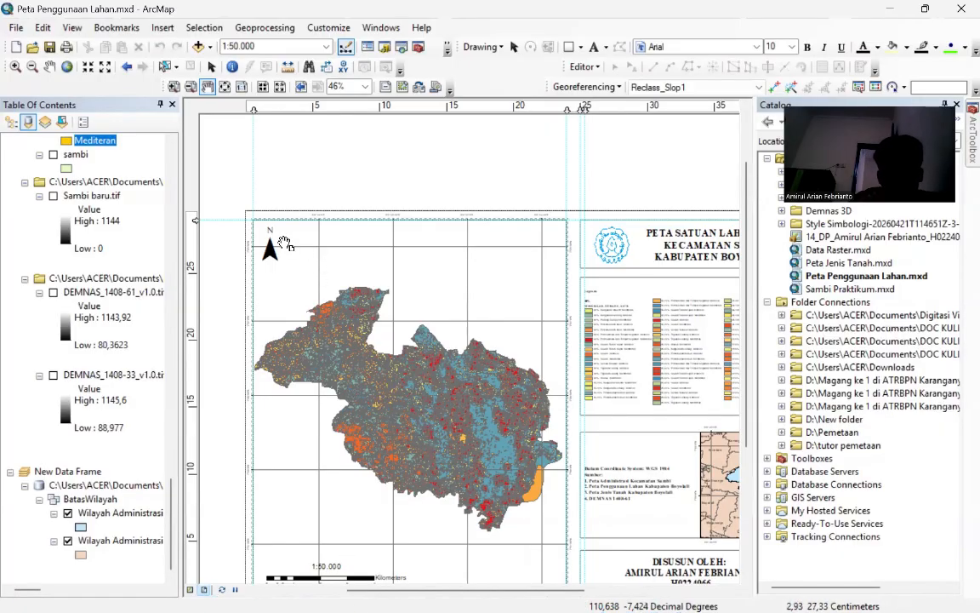
pyautogui.moveTo(480, 386); pyautogui.dragTo(407, 318)
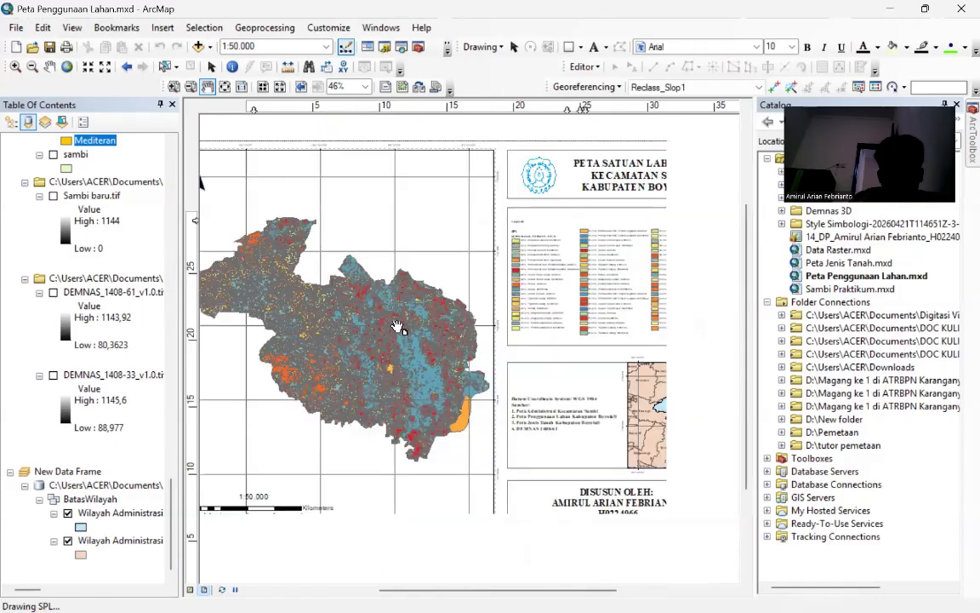
pyautogui.scroll(1, 398, 326)
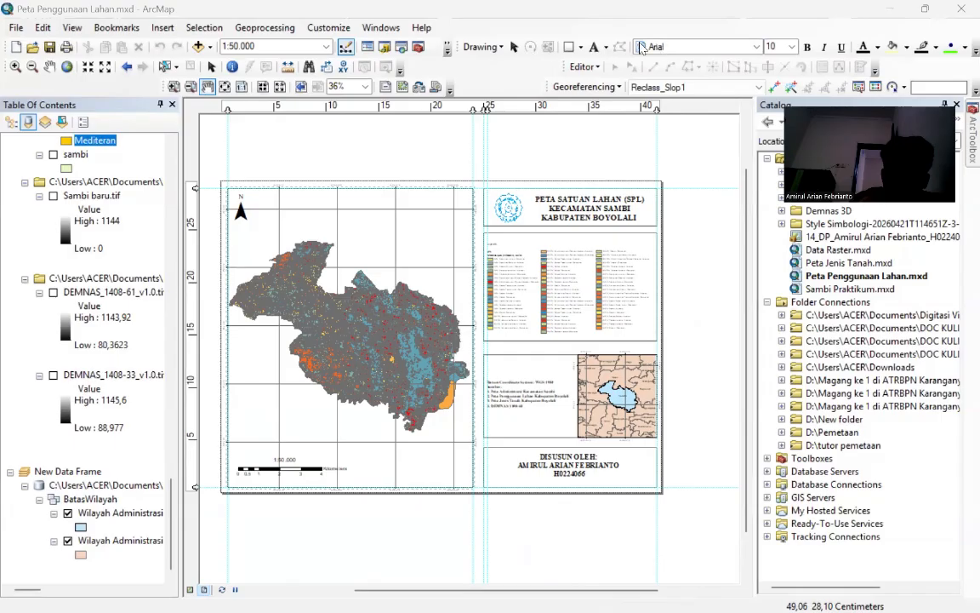
# - Open the datum and source text block for editing with the Text tool and close it
pyautogui.click(595, 49)
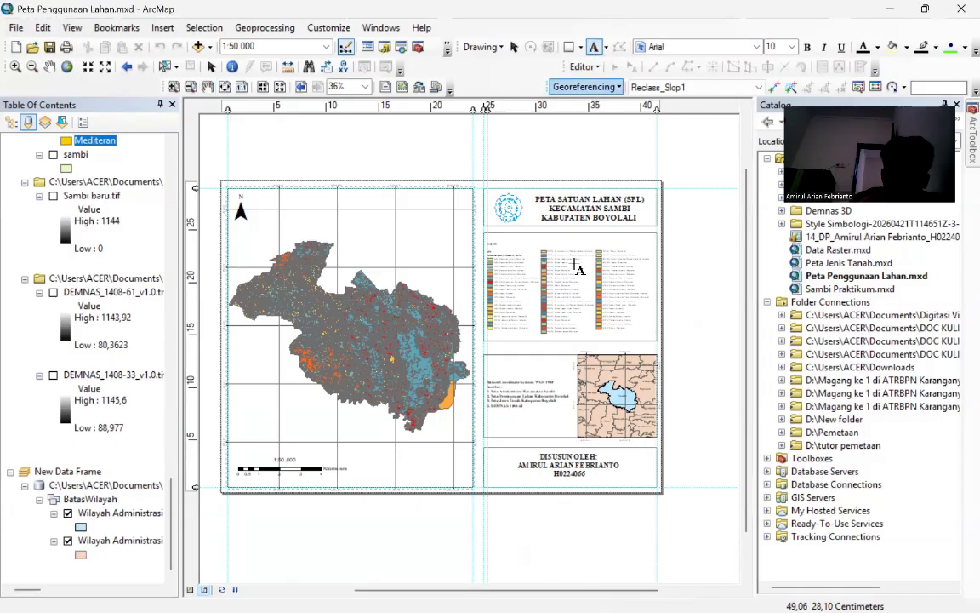
pyautogui.click(510, 396)
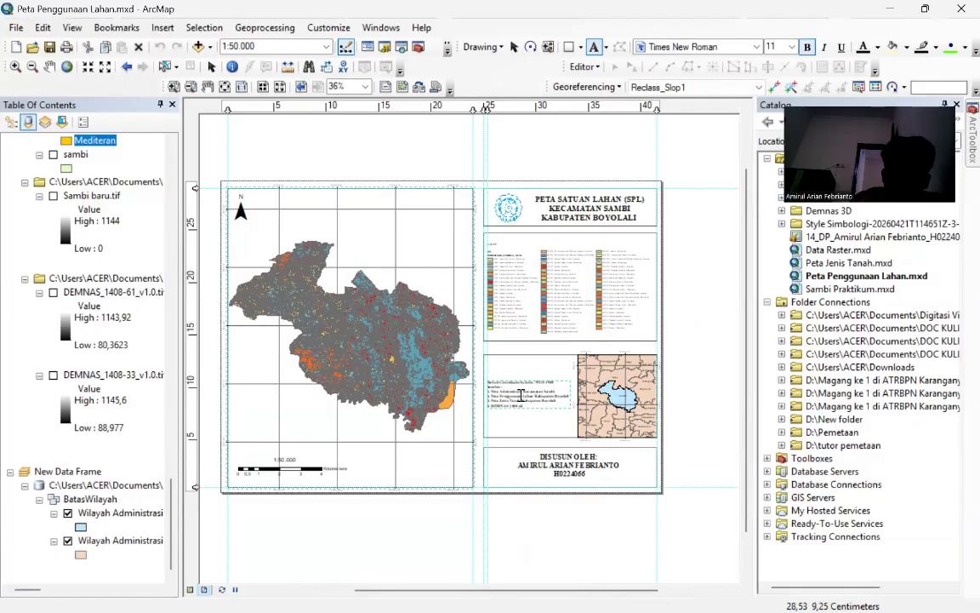
pyautogui.rightClick(508, 396)
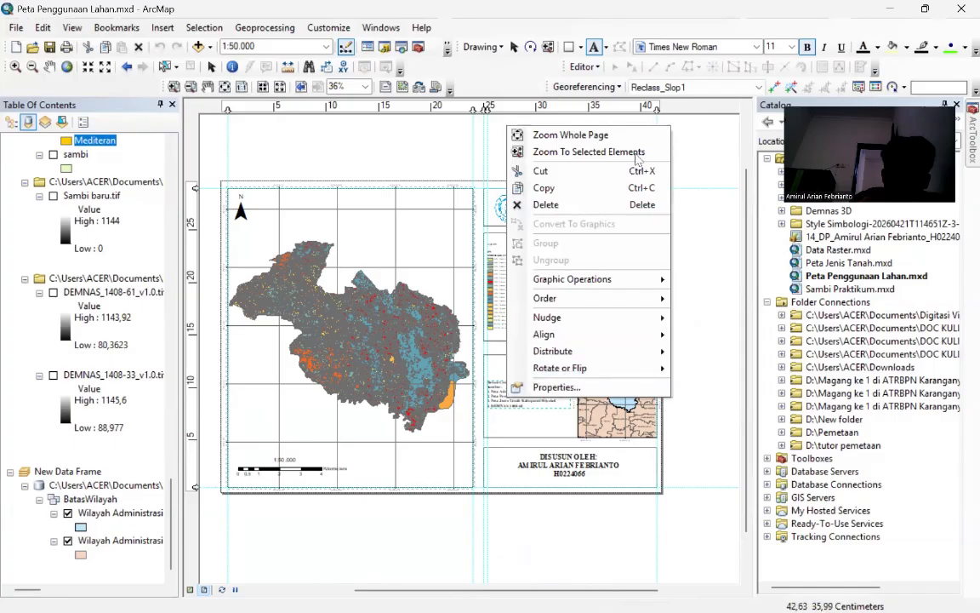
pyautogui.click(499, 399)
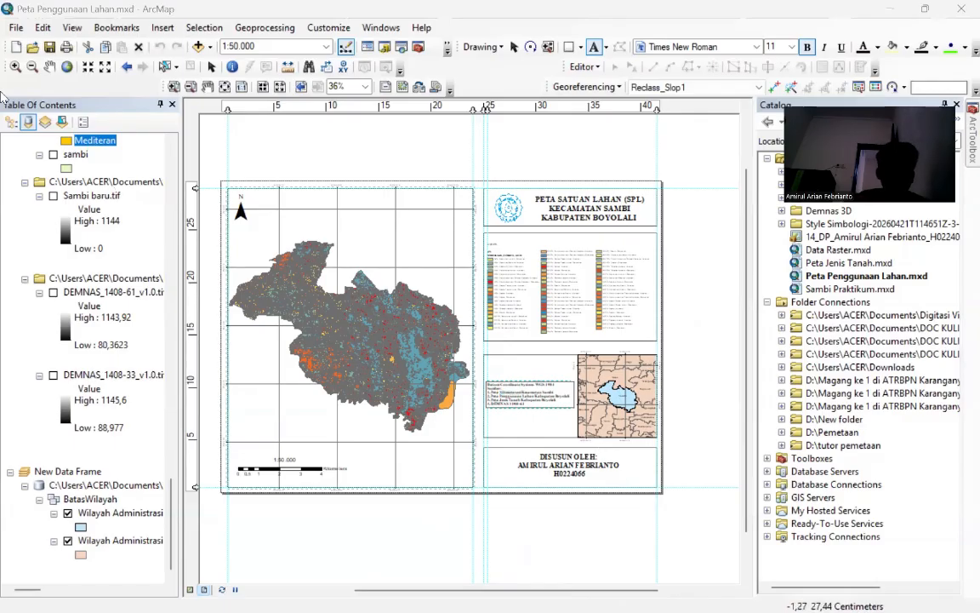
pyautogui.click(256, 248)
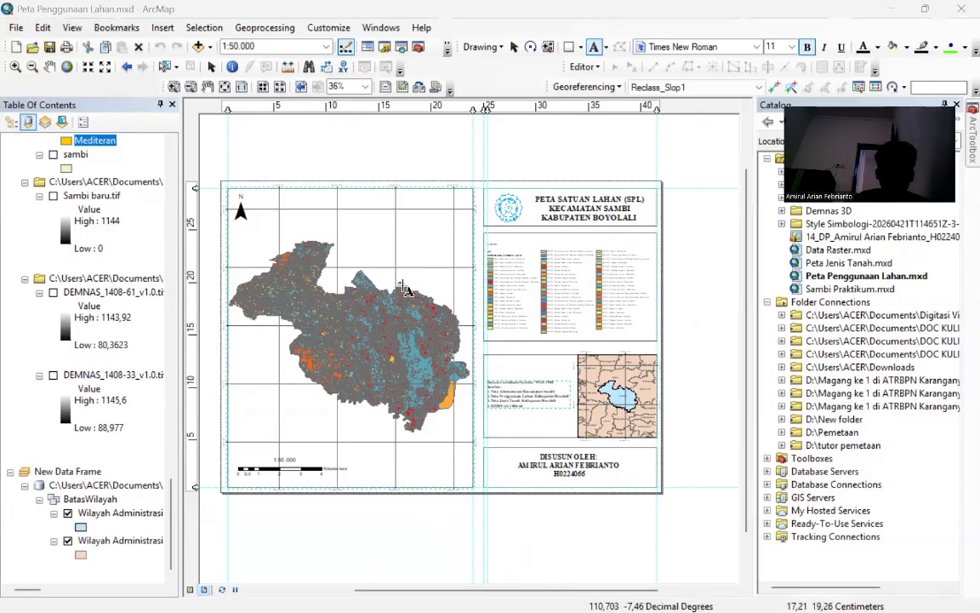